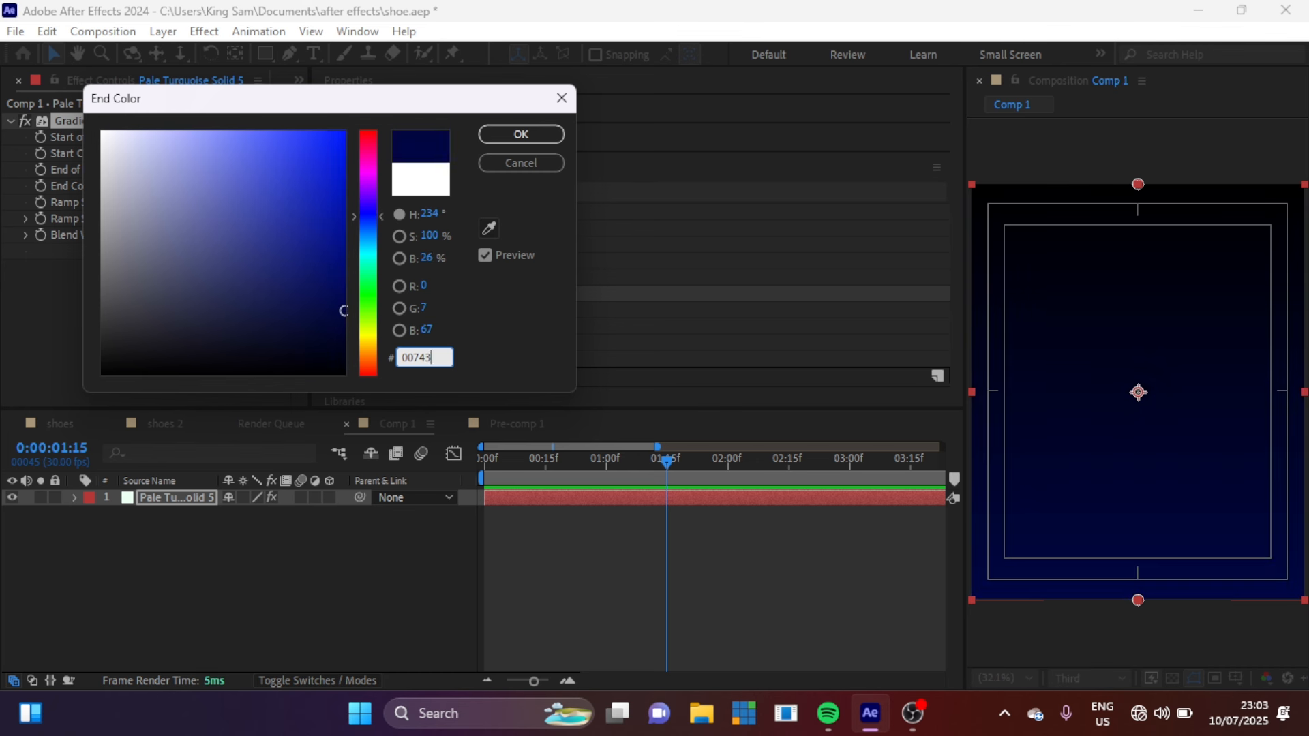
Set the Gradient Ramp's end color to 00743E and make it a radial ramp with swapped colors
{"action": "type", "text": "E"}
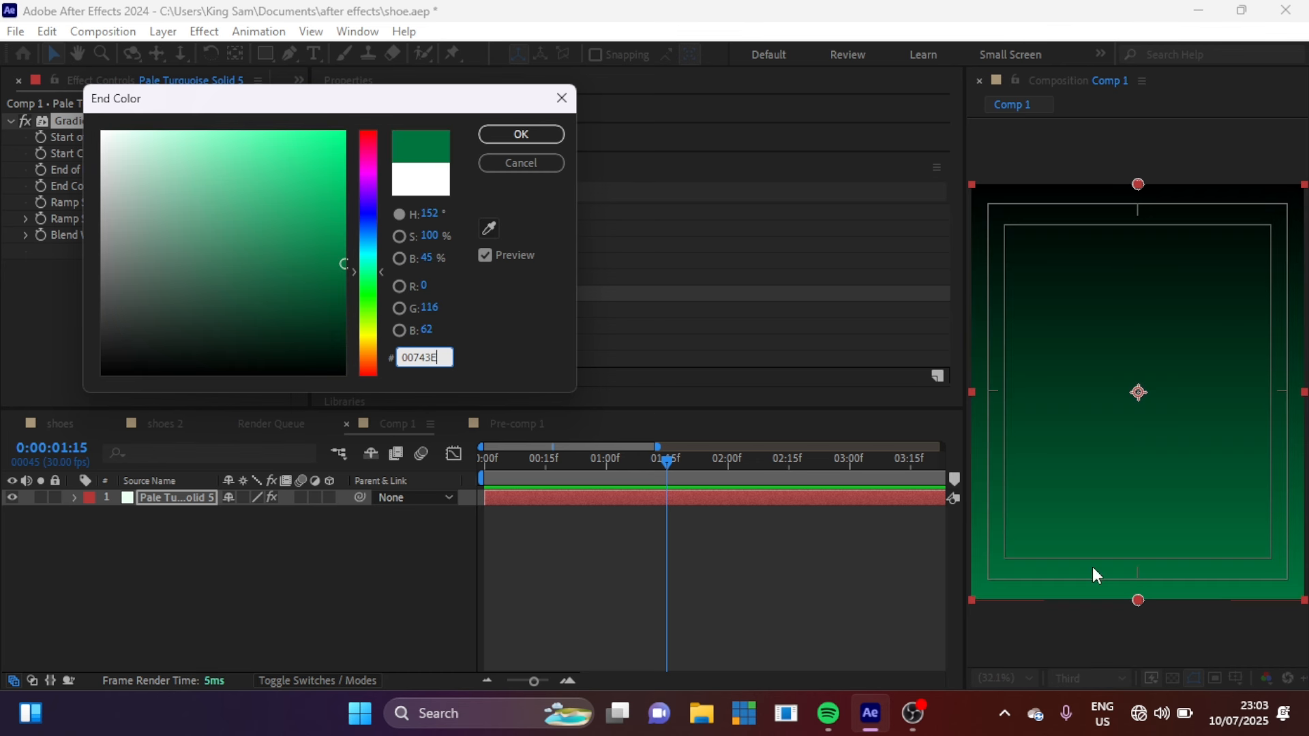
{"action": "left_click", "coordinate": [515, 130]}
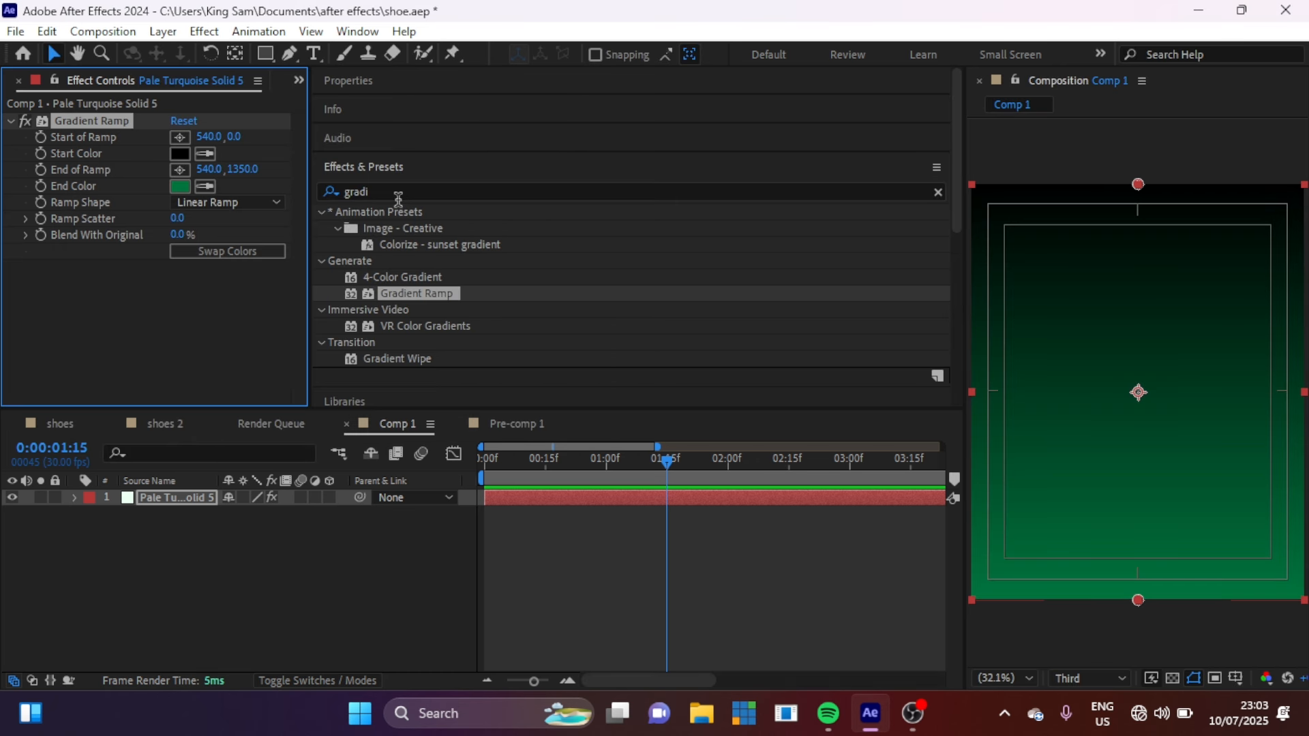
{"action": "left_click", "coordinate": [229, 204]}
{"action": "left_click", "coordinate": [225, 245]}
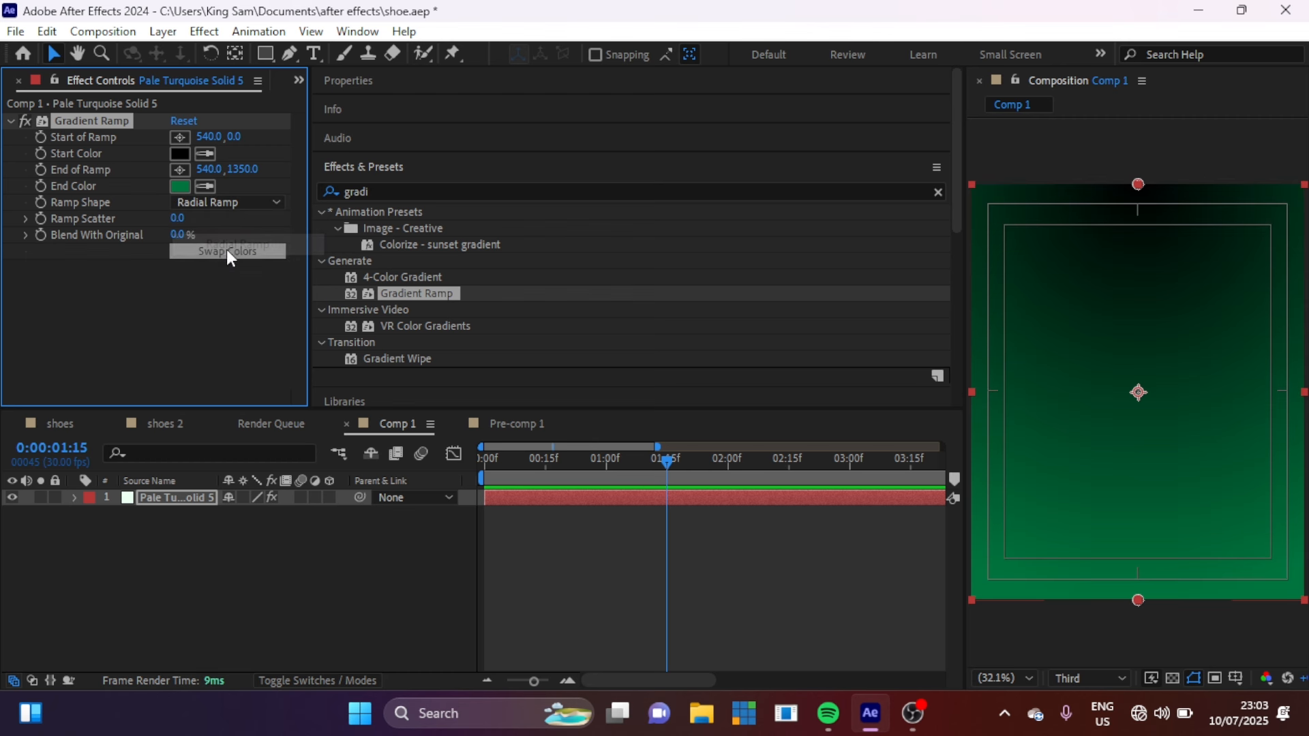
{"action": "left_click", "coordinate": [224, 247]}
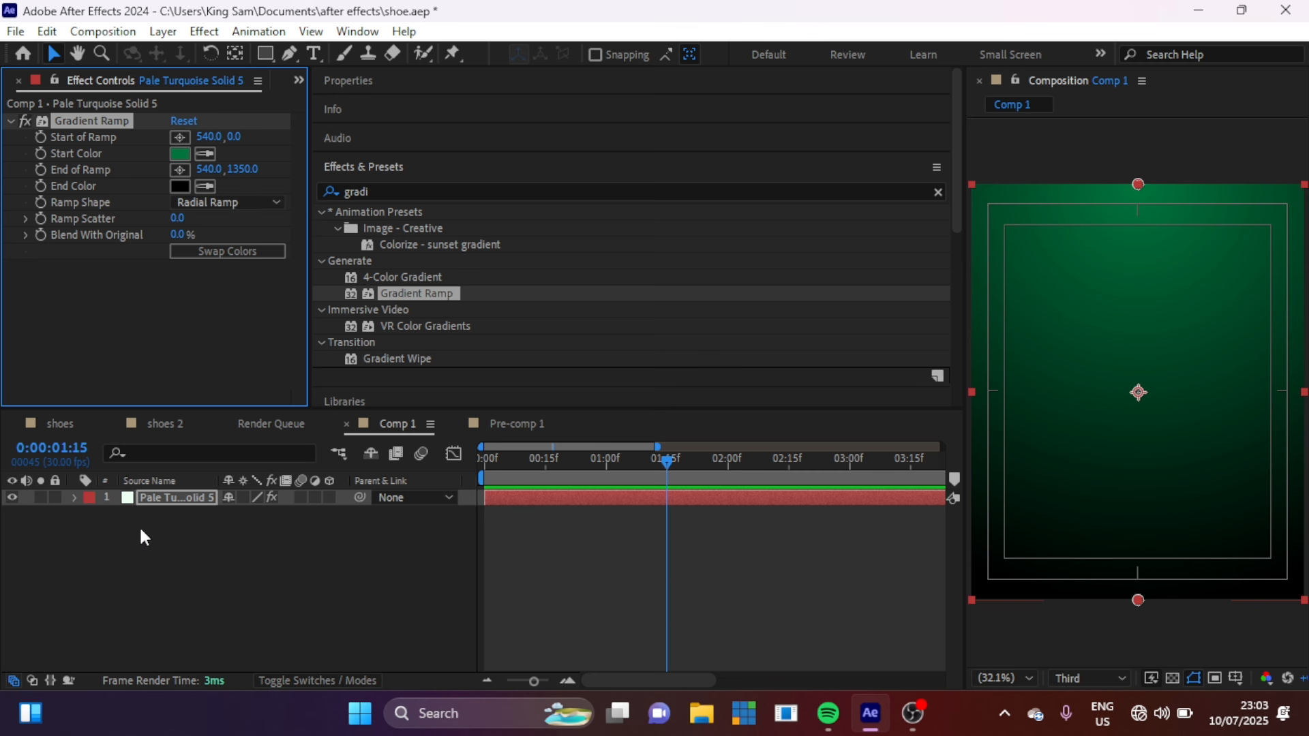
Lock the gradient solid layer and add shoe.png from the project above it in Comp 1
{"action": "left_click", "coordinate": [55, 498]}
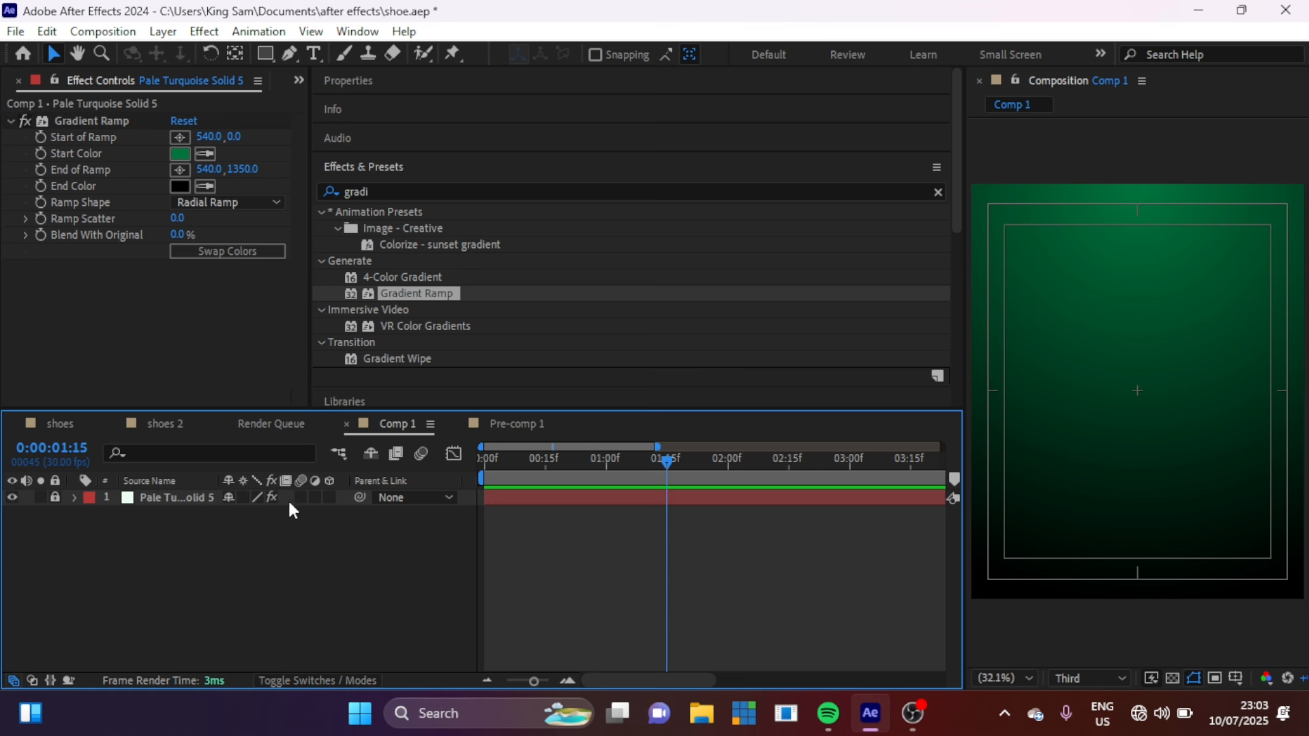
{"action": "left_click", "coordinate": [299, 80]}
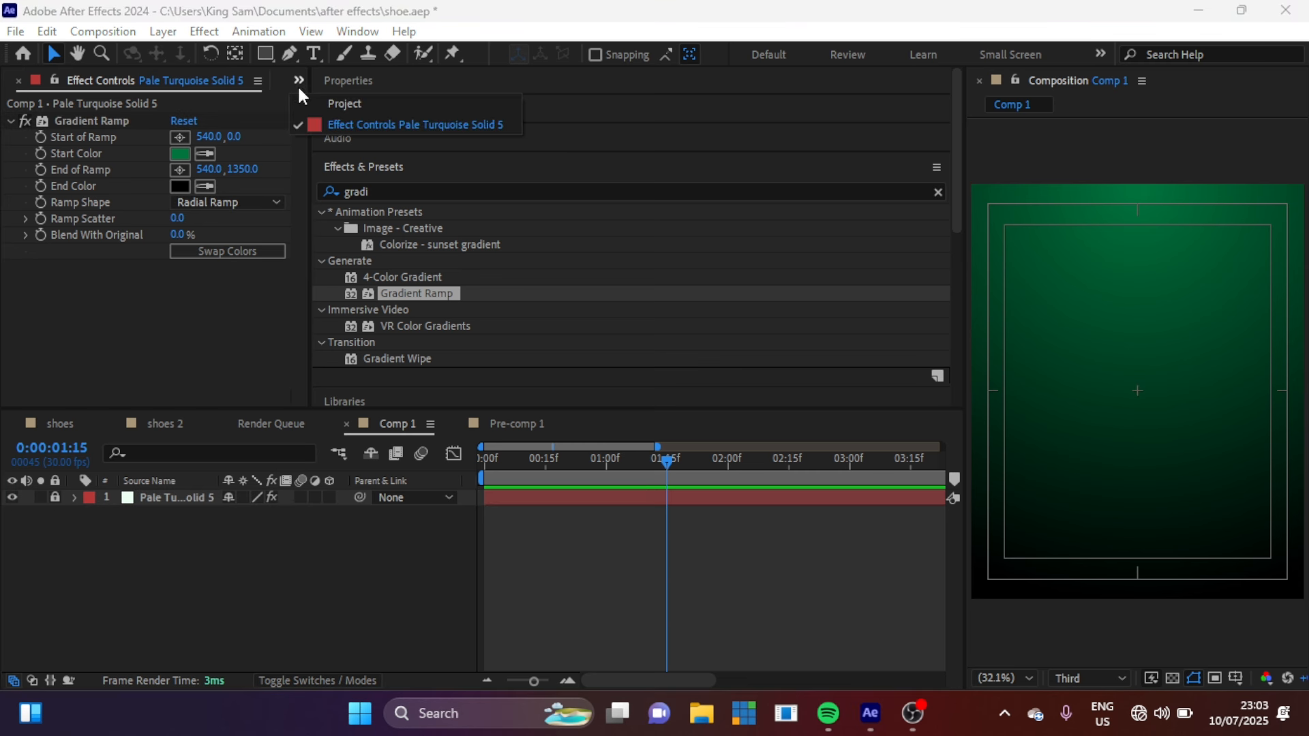
{"action": "left_click", "coordinate": [300, 77]}
{"action": "left_click", "coordinate": [300, 75]}
{"action": "left_click", "coordinate": [360, 105]}
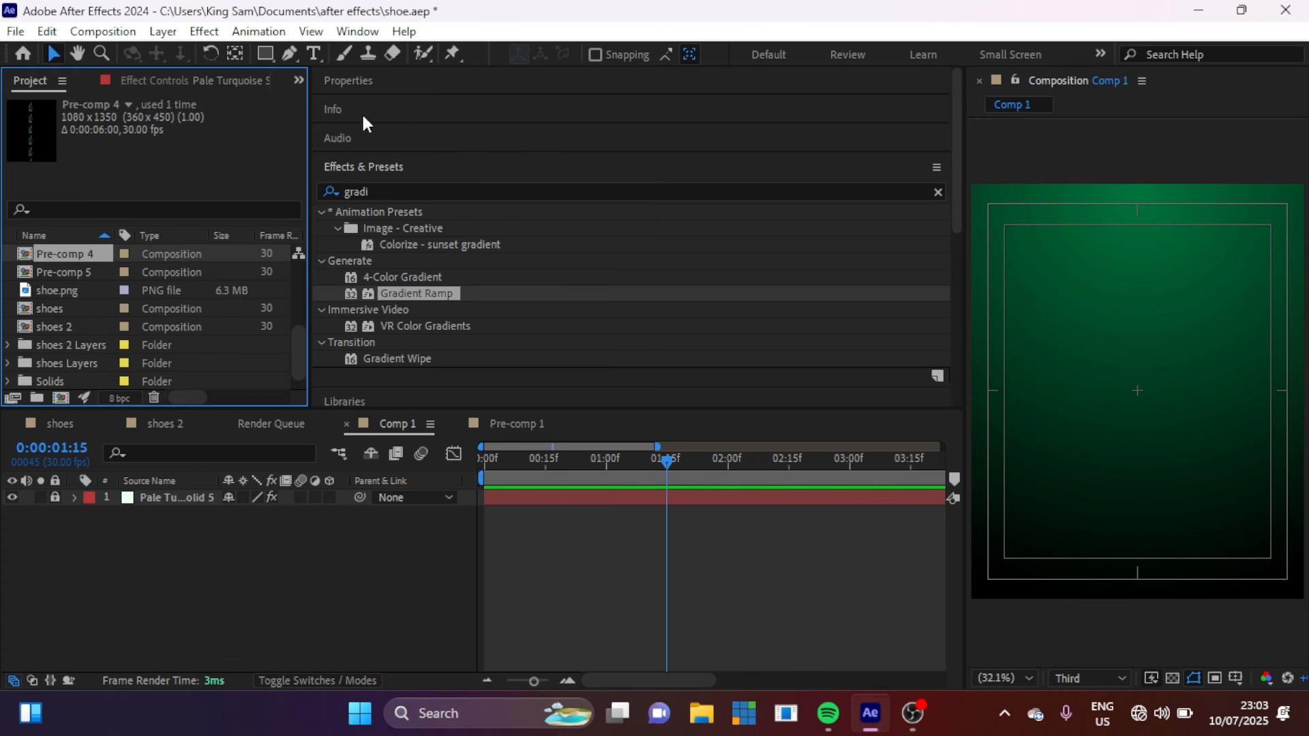
{"action": "left_click_drag", "start_coordinate": [55, 289], "coordinate": [493, 514]}
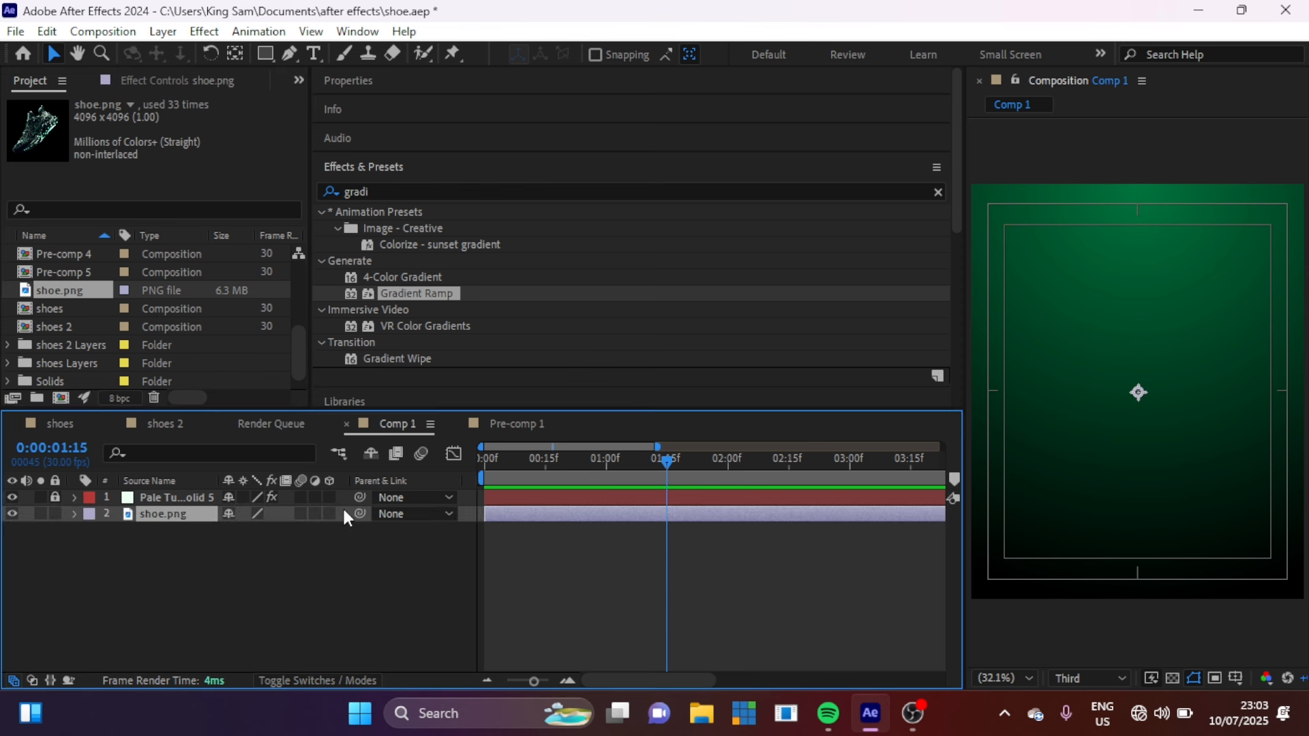
{"action": "left_click_drag", "start_coordinate": [157, 514], "coordinate": [153, 493]}
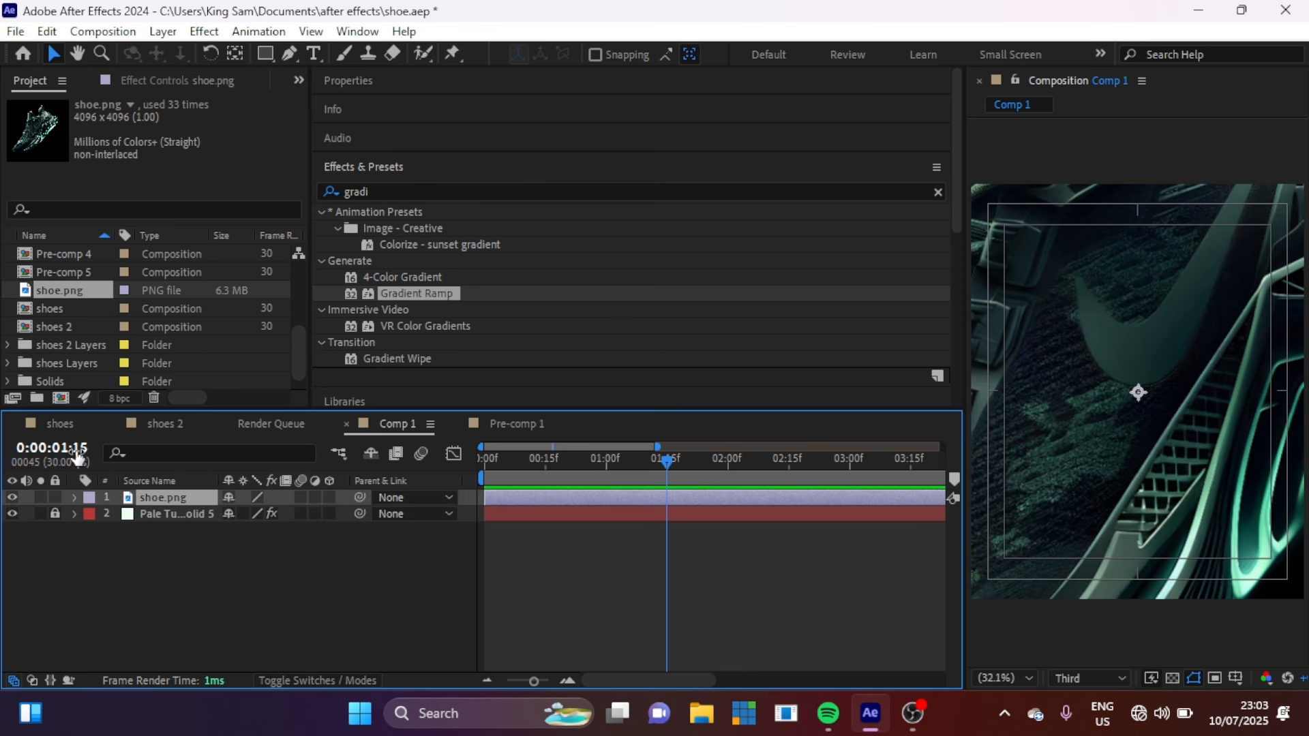
Set the shoe layer's scale to 23% at 0:00:01:00 and keyframe it there
{"action": "key", "text": "s"}
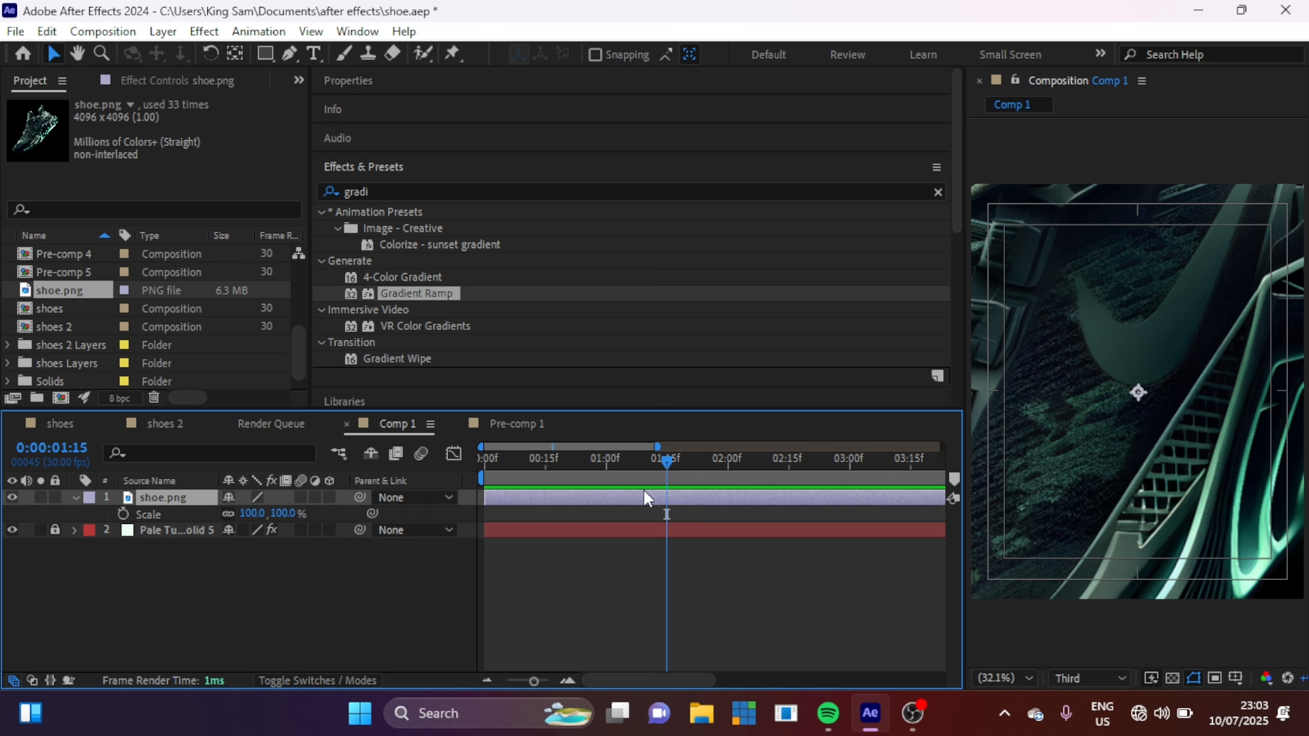
{"action": "left_click", "coordinate": [607, 460]}
{"action": "left_click", "coordinate": [285, 513]}
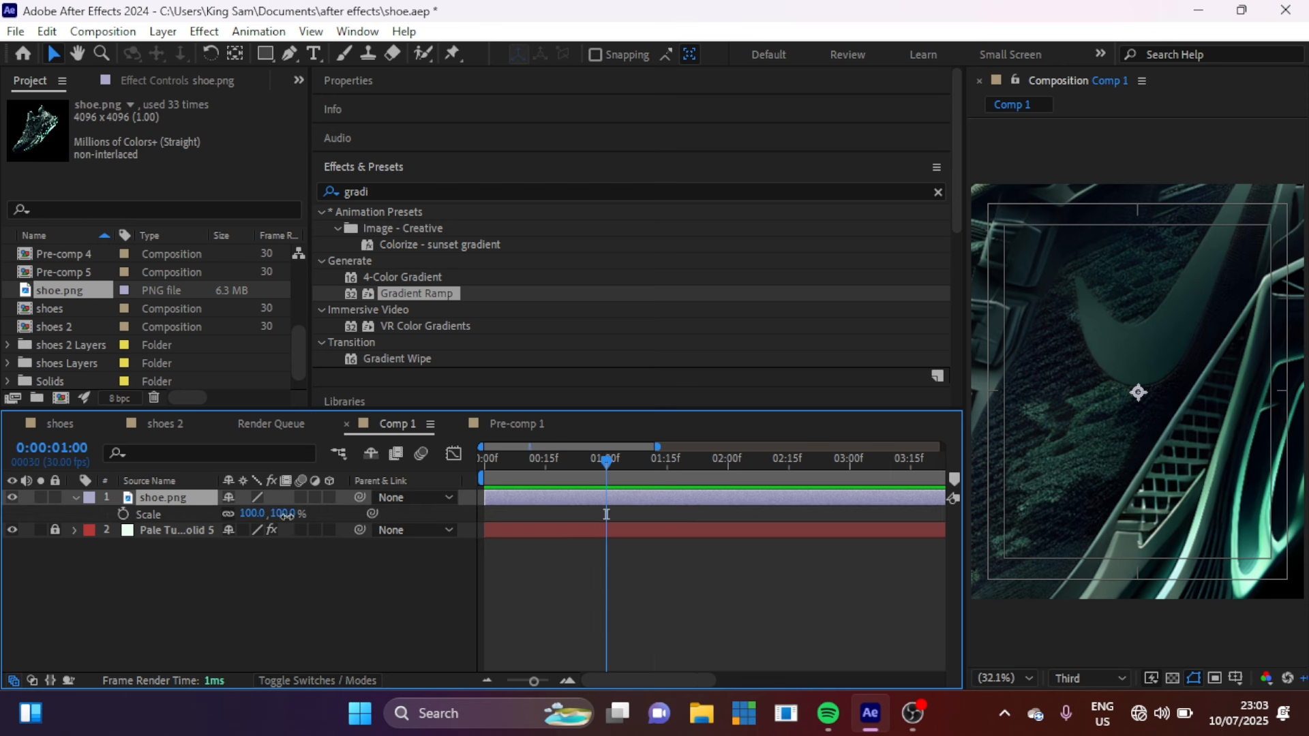
{"action": "type", "text": "23"}
{"action": "key", "text": "Return"}
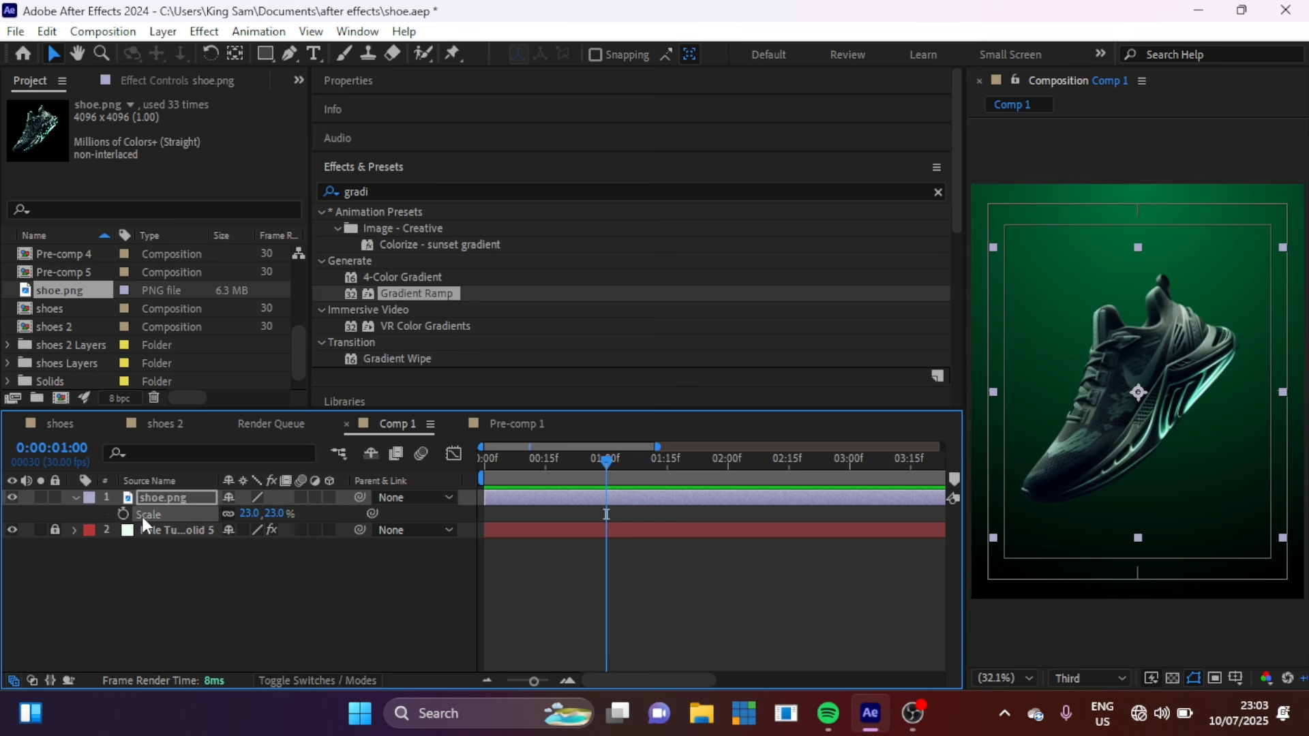
{"action": "left_click", "coordinate": [122, 513]}
Add shoe scale keyframes of 24% at 0:00:00:15 and 0% at 0:00:00:00
{"action": "left_click", "coordinate": [545, 468]}
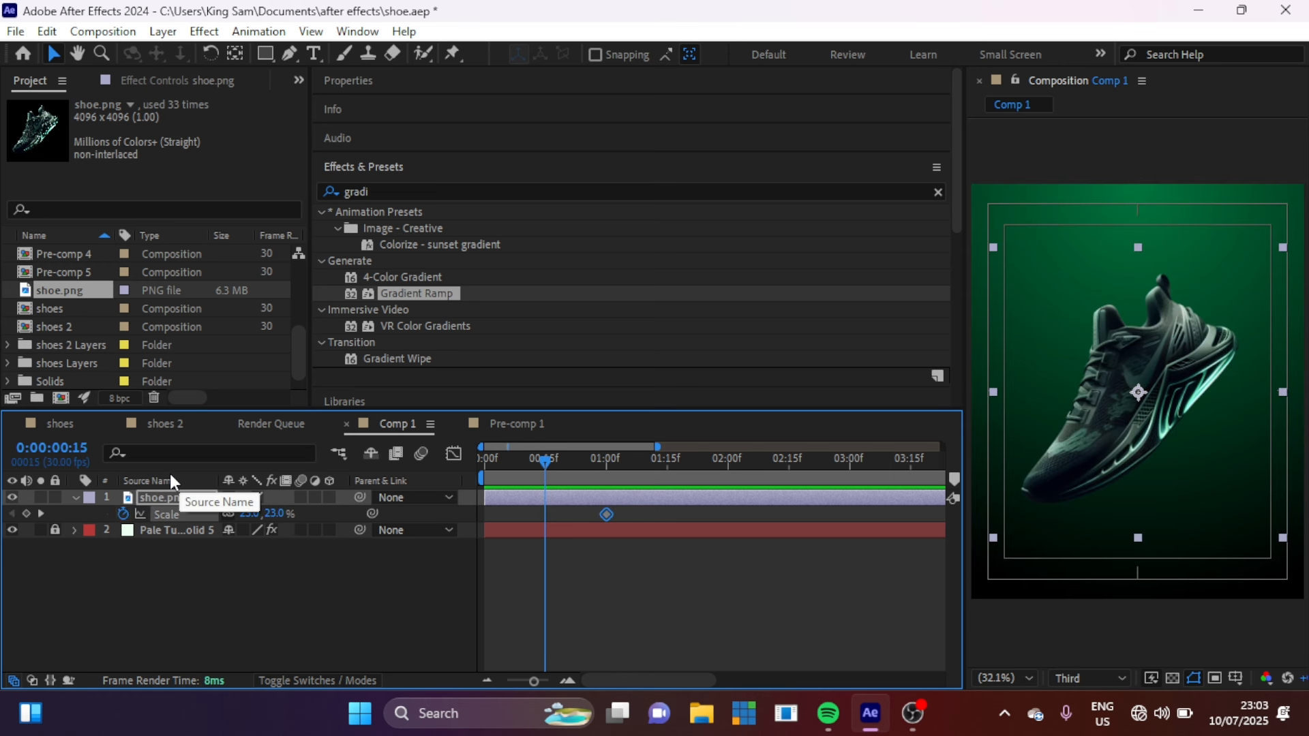
{"action": "left_click", "coordinate": [270, 514]}
{"action": "type", "text": "24"}
{"action": "key", "text": "Return"}
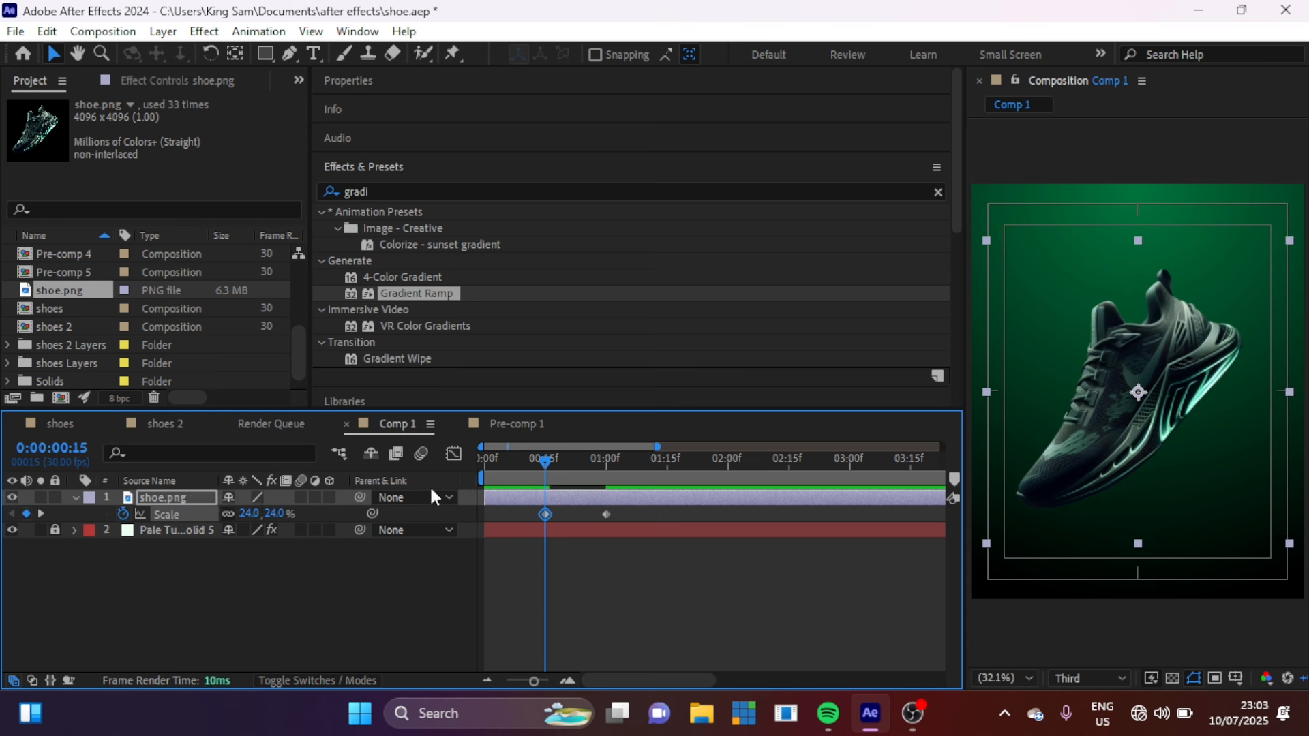
{"action": "left_click", "coordinate": [482, 469]}
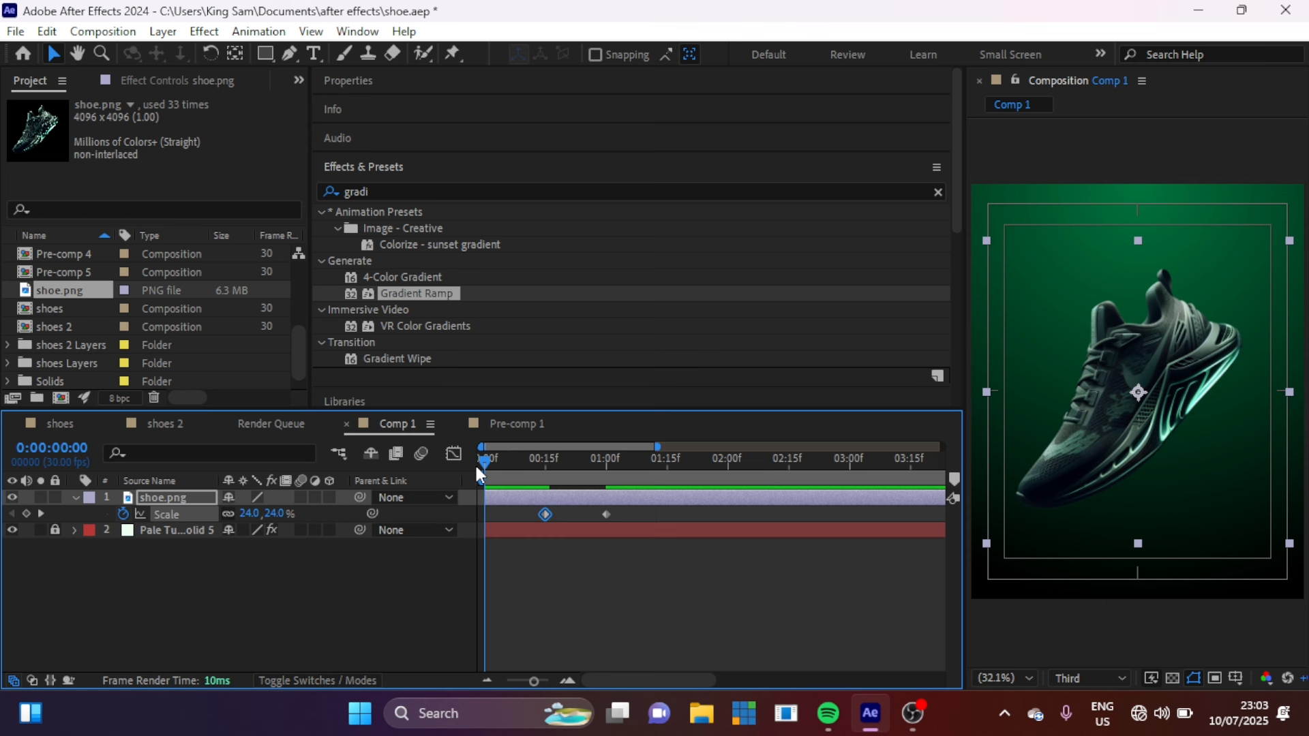
{"action": "left_click", "coordinate": [276, 514]}
{"action": "type", "text": "0"}
{"action": "key", "text": "Return"}
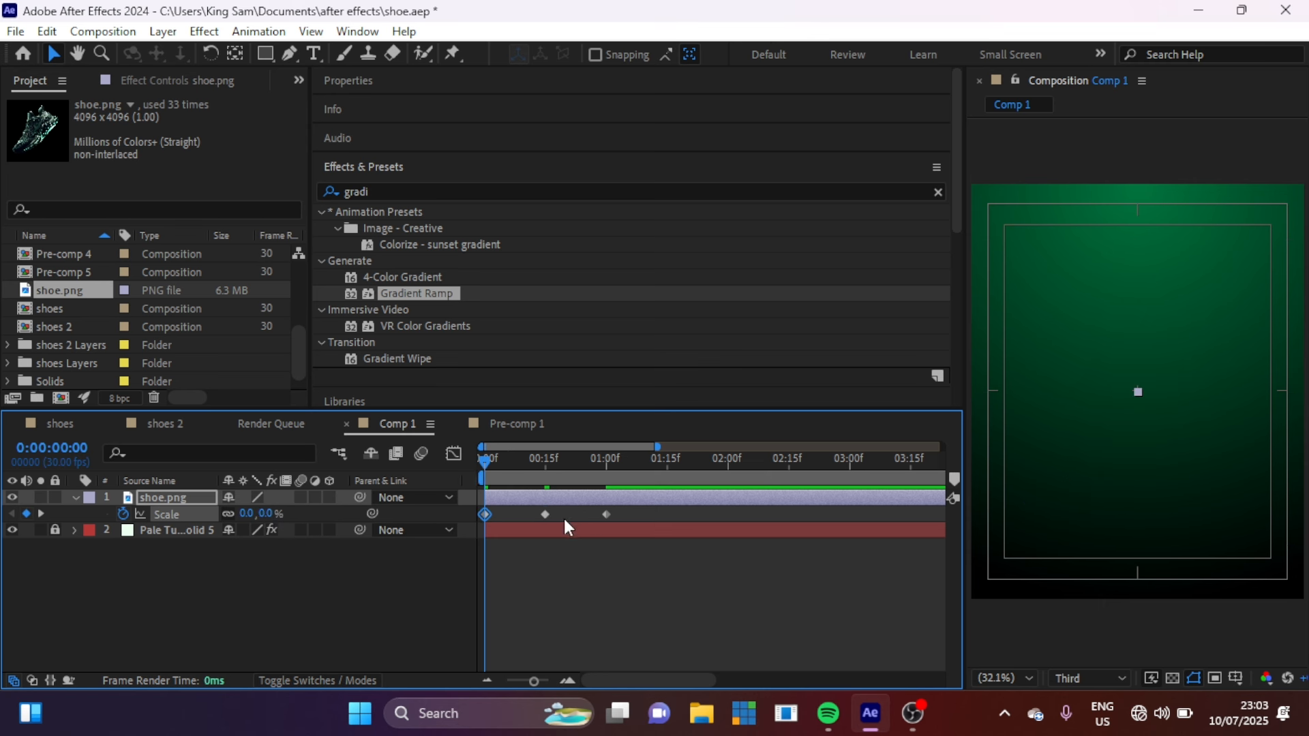
Start keyframing the shoe's rotation at 0:00:00:15 and set it to 3° at 0:00:01:00
{"action": "key", "text": "shift+r"}
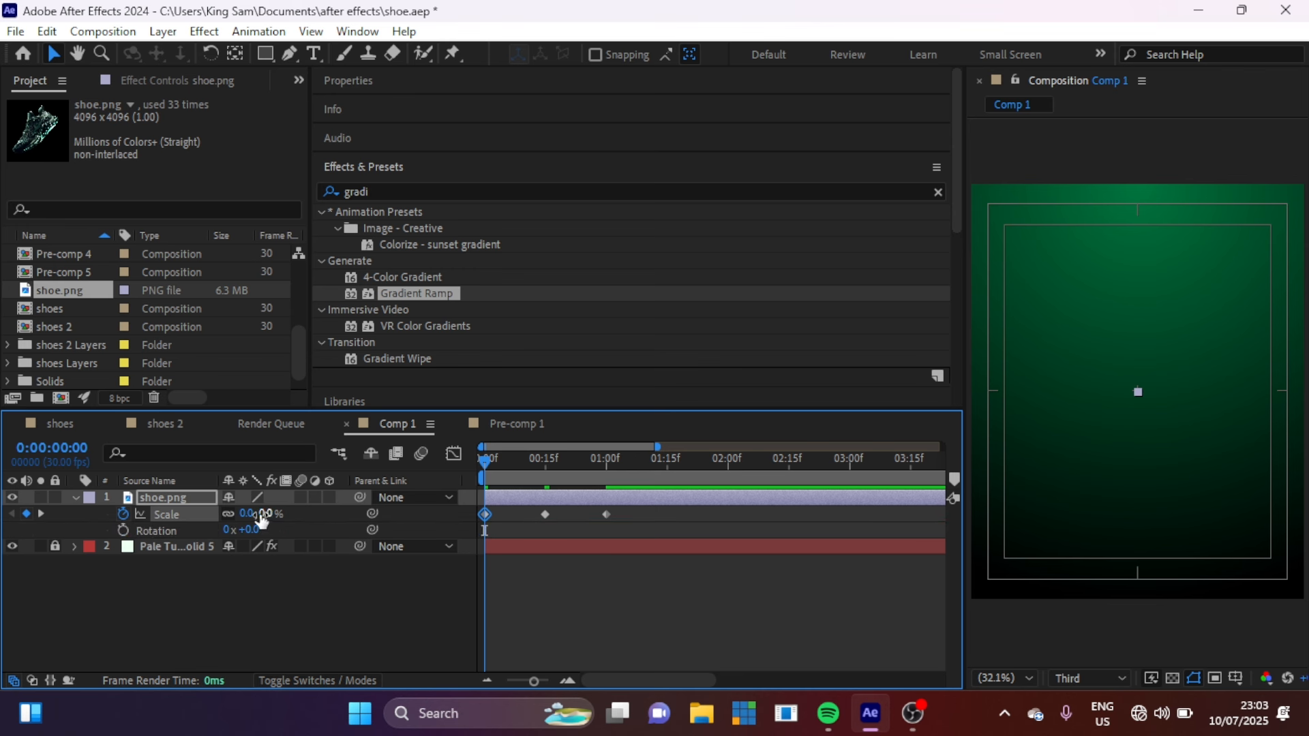
{"action": "left_click", "coordinate": [545, 463]}
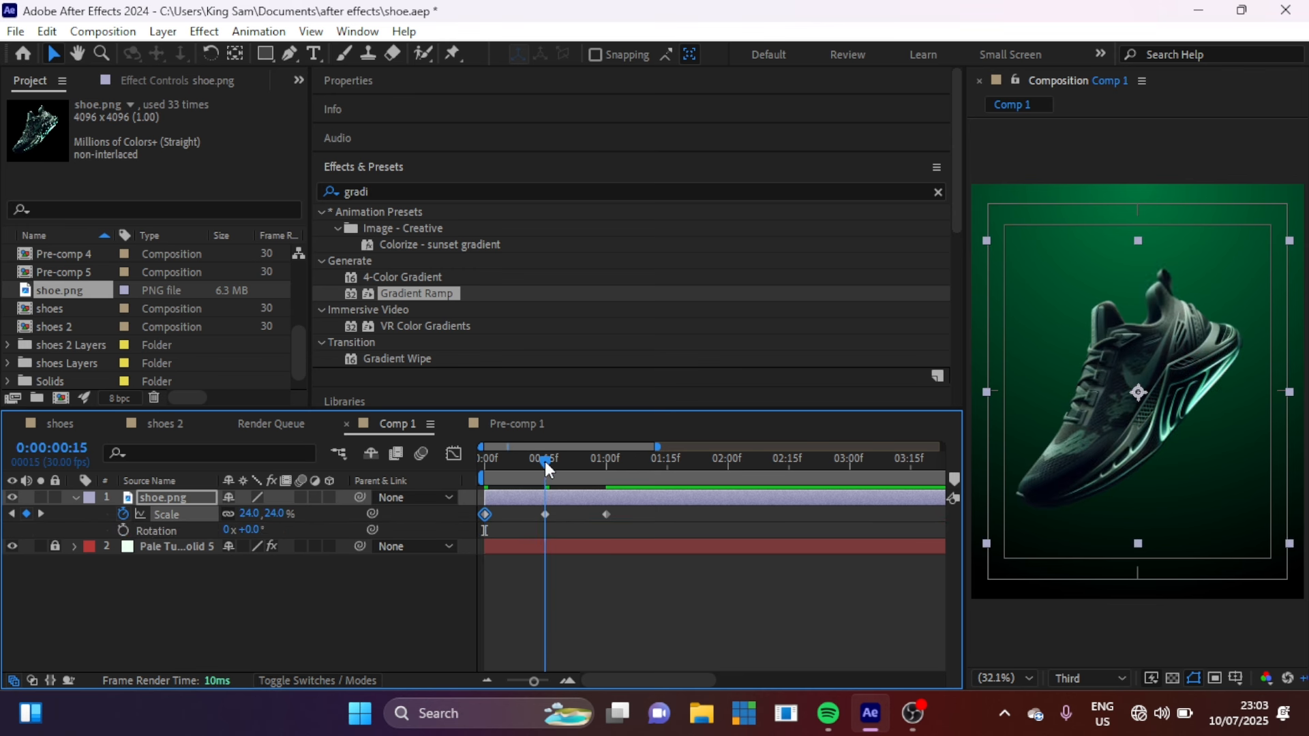
{"action": "left_click", "coordinate": [124, 531]}
{"action": "left_click", "coordinate": [607, 463]}
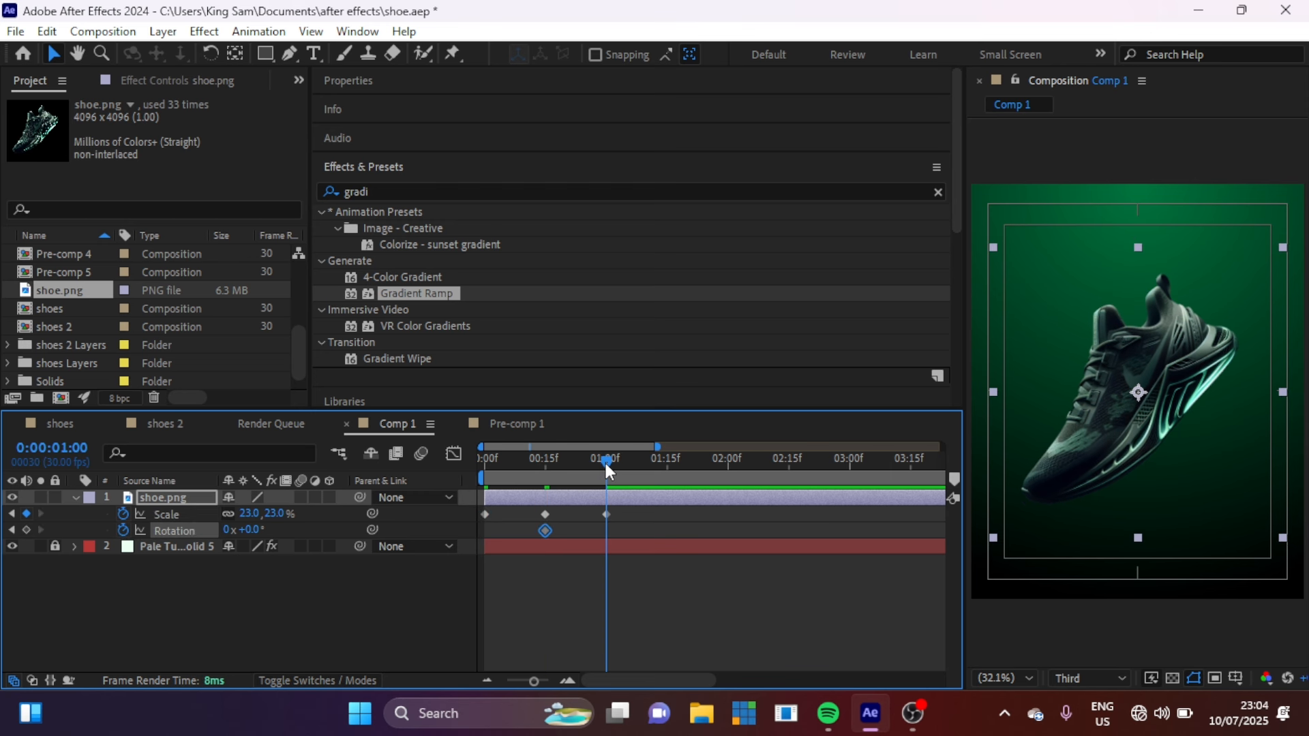
{"action": "left_click", "coordinate": [249, 531]}
{"action": "type", "text": "3"}
{"action": "key", "text": "Return"}
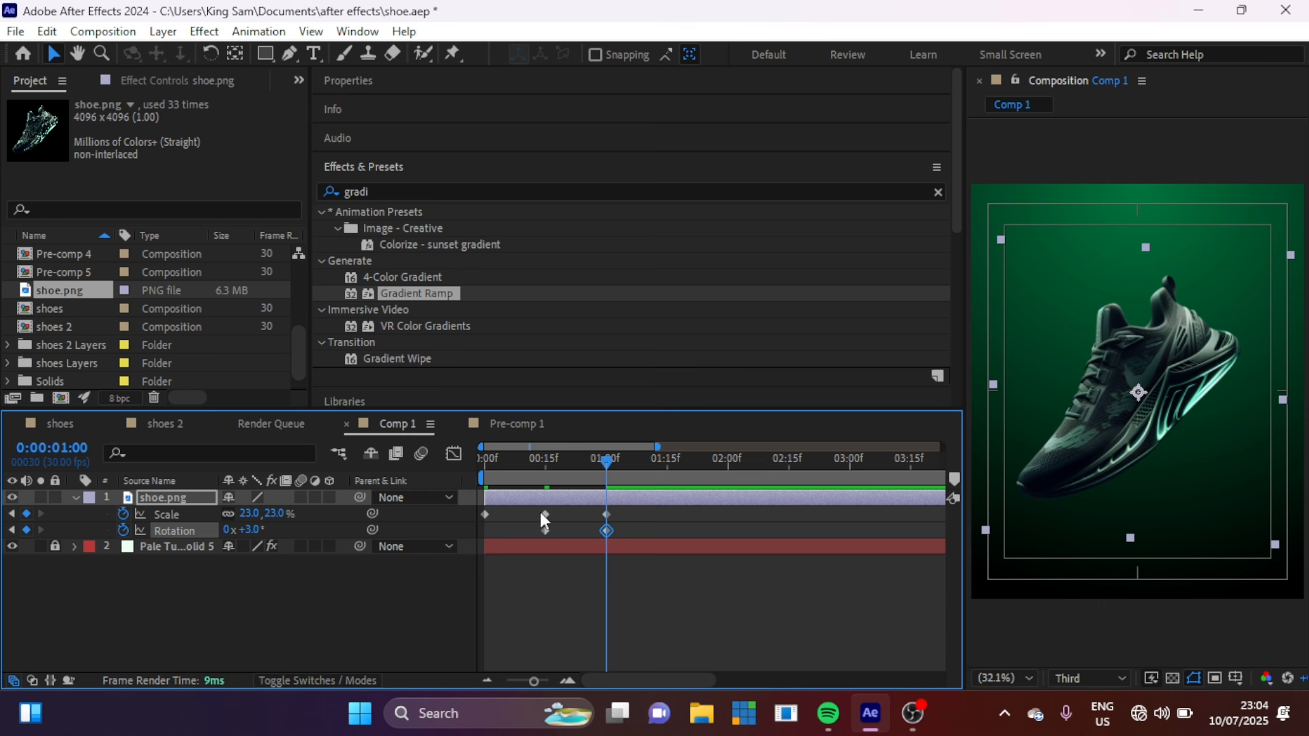
Set the shoe's rotation to 24° at the start of the composition
{"action": "left_click_drag", "start_coordinate": [521, 469], "coordinate": [424, 469]}
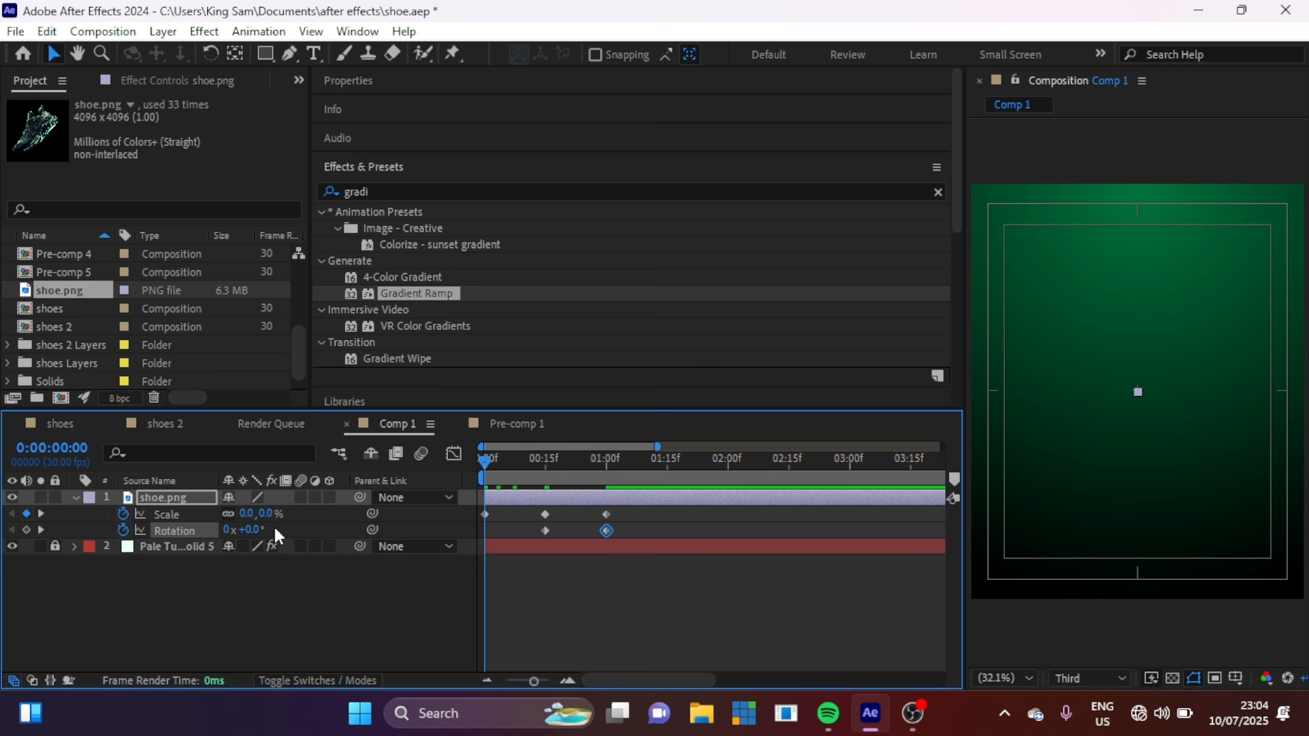
{"action": "left_click", "coordinate": [253, 531]}
{"action": "type", "text": "24"}
{"action": "key", "text": "Return"}
Apply Easy Ease to all scale and rotation keyframes, and reshape the scale speed curve to start slowly and peak just before 0:15
{"action": "left_click_drag", "start_coordinate": [652, 522], "coordinate": [464, 510]}
{"action": "key", "text": "F9"}
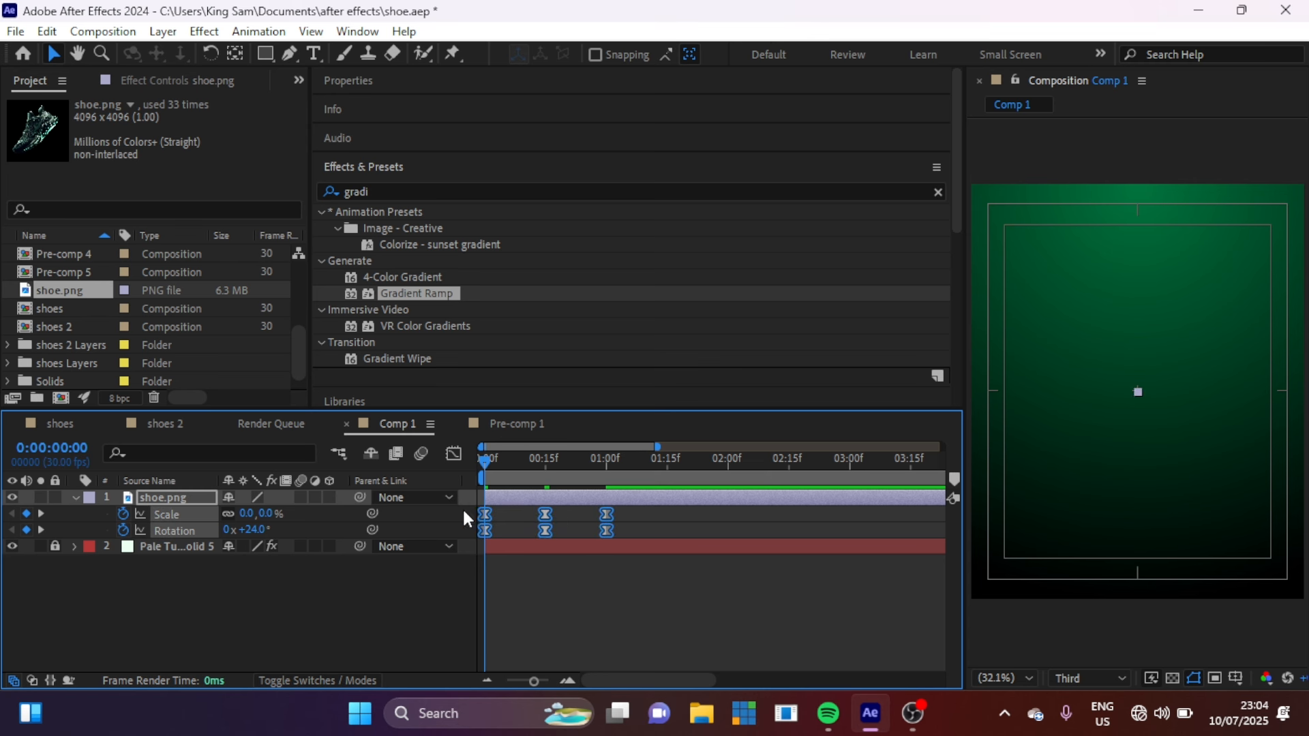
{"action": "left_click", "coordinate": [644, 506]}
{"action": "left_click", "coordinate": [608, 514]}
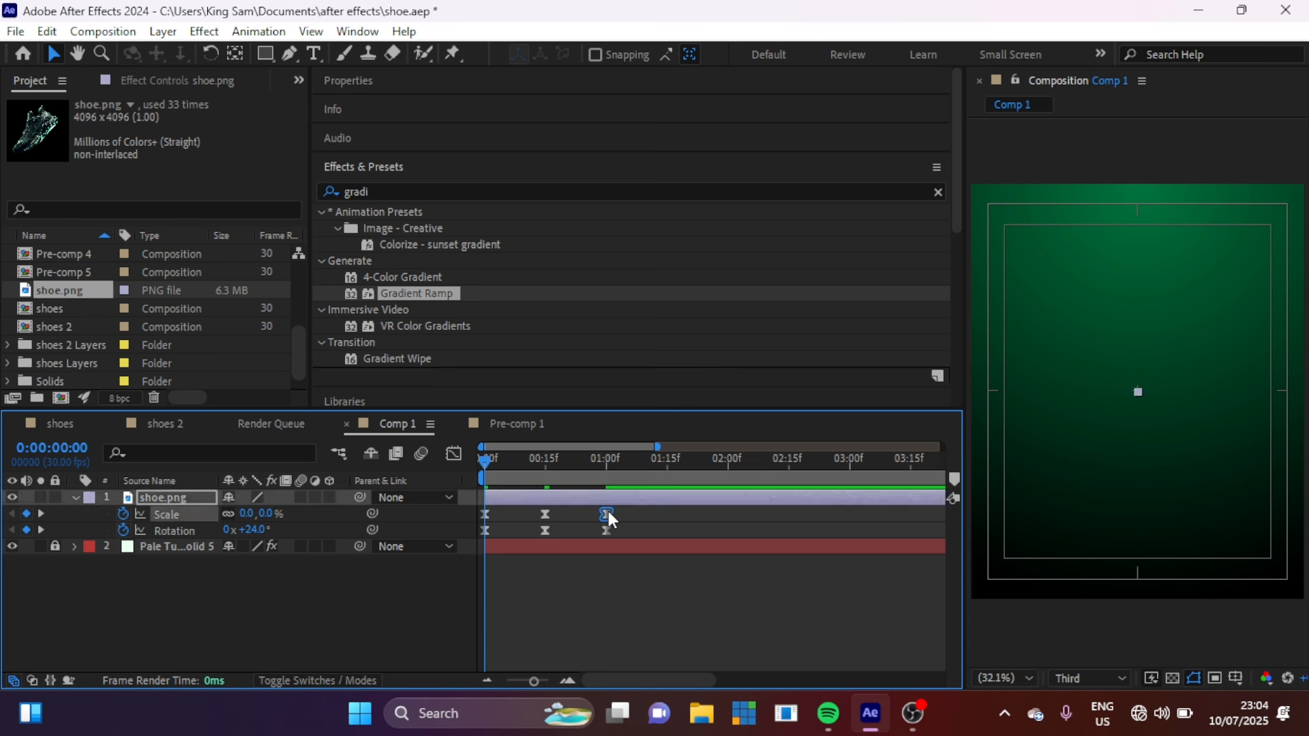
{"action": "left_click", "coordinate": [454, 454]}
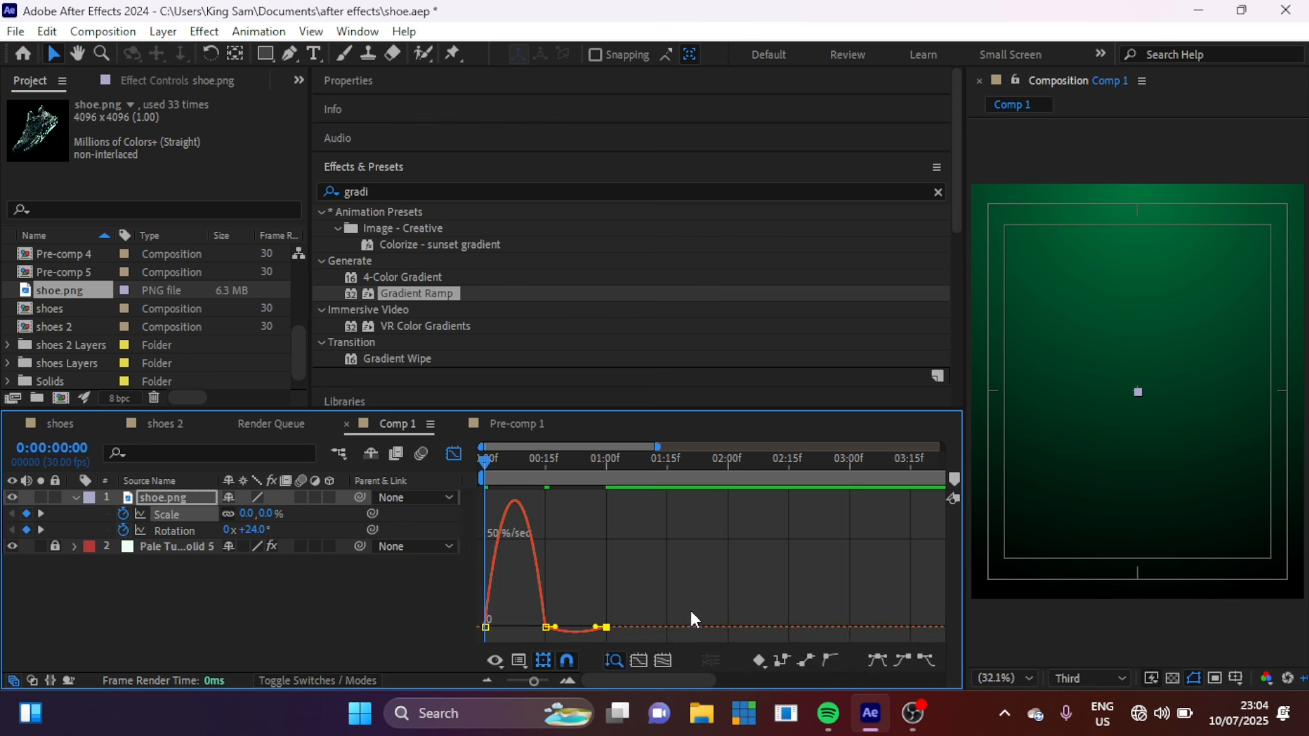
{"action": "mouse_move", "coordinate": [495, 624]}
{"action": "left_mouse_down"}
{"action": "mouse_move", "coordinate": [476, 642]}
{"action": "mouse_move", "coordinate": [507, 631]}
{"action": "left_mouse_up"}
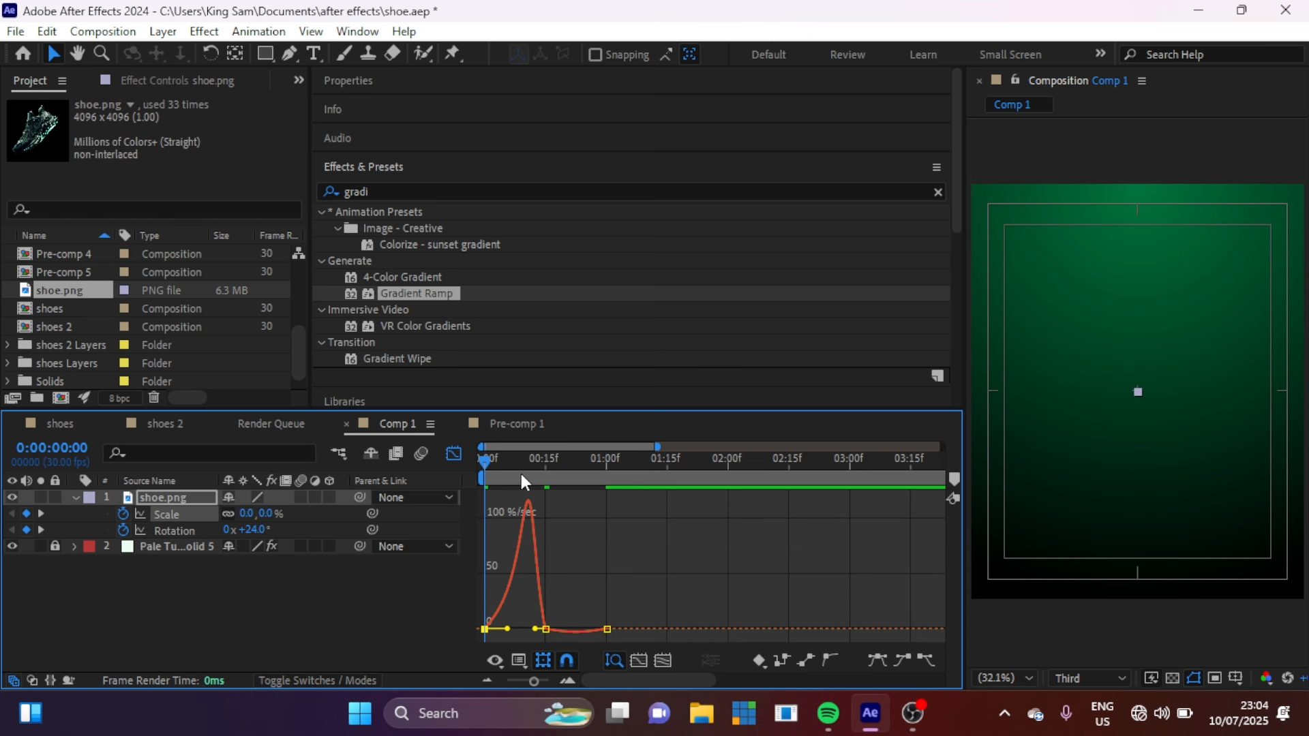
{"action": "left_click", "coordinate": [454, 455]}
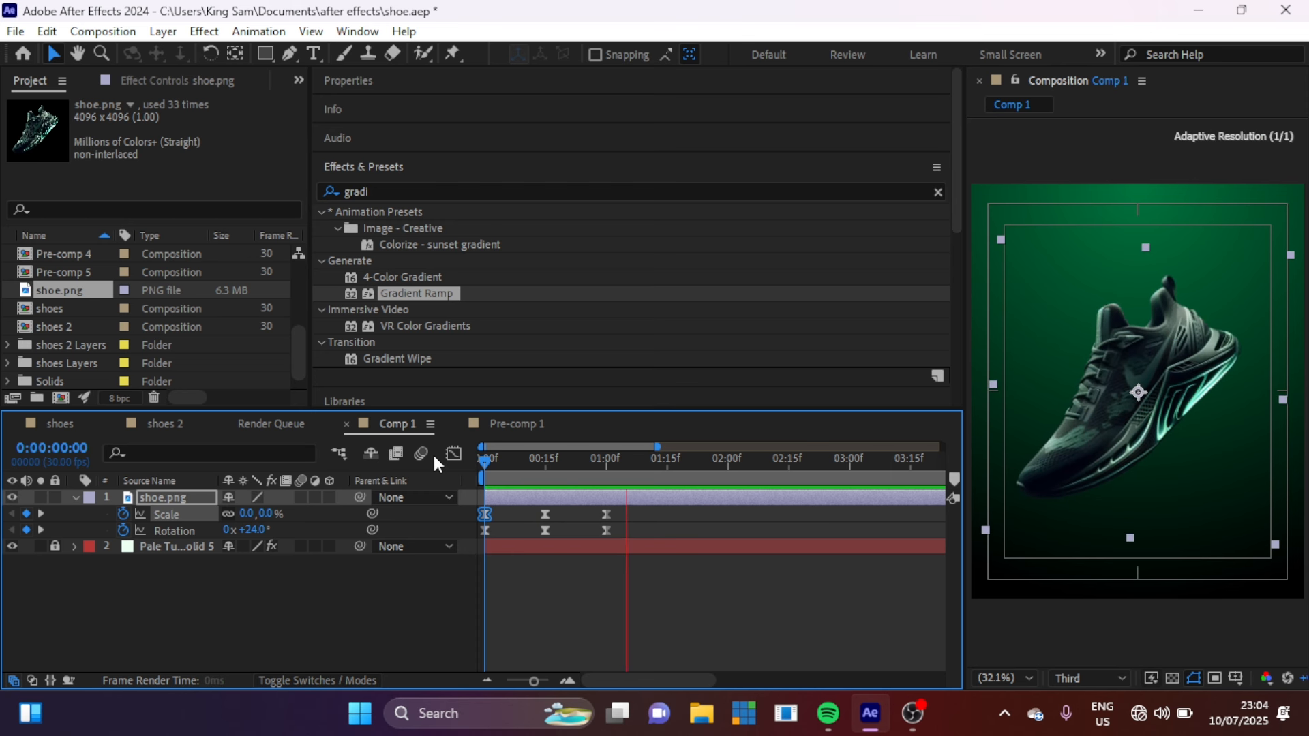
{"action": "key", "text": "space"}
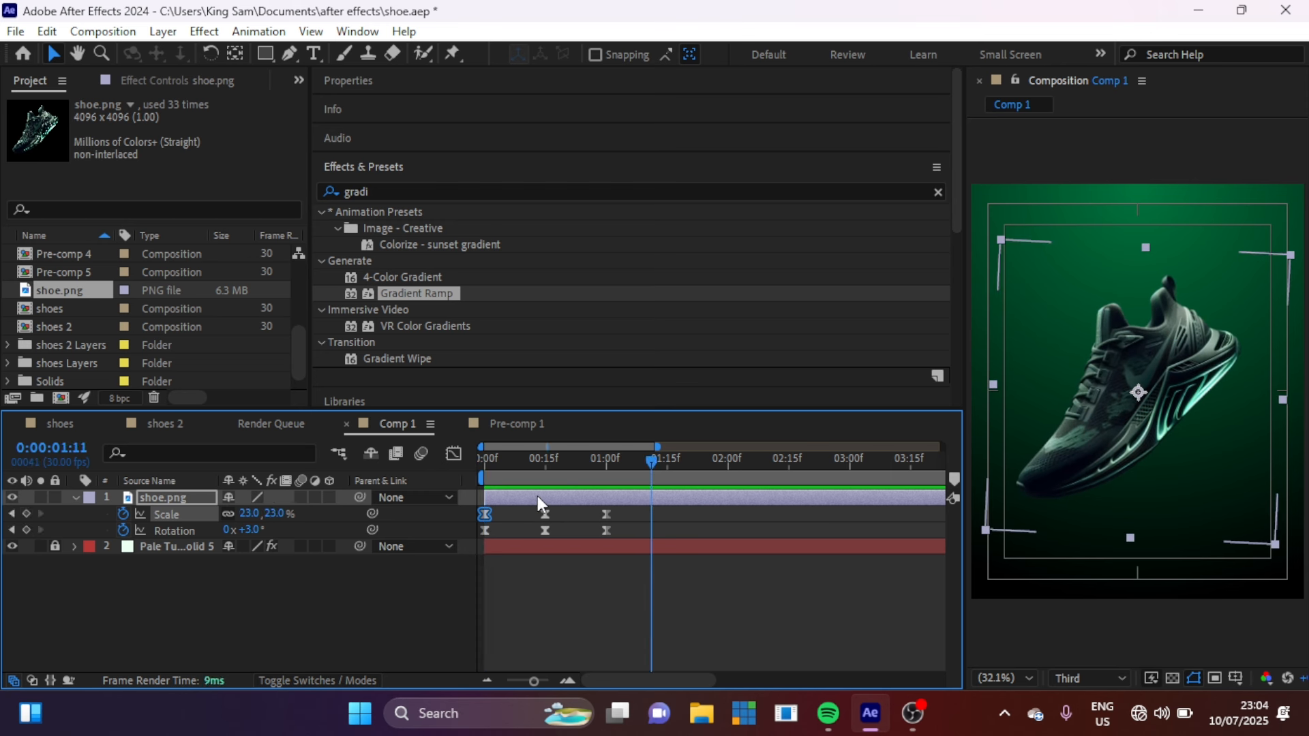
Duplicate the shoe layer three times and stagger the four layers' start times by about four frames each
{"action": "key", "text": "ctrl+d"}
{"action": "key", "text": "ctrl+d"}
{"action": "key", "text": "ctrl+d"}
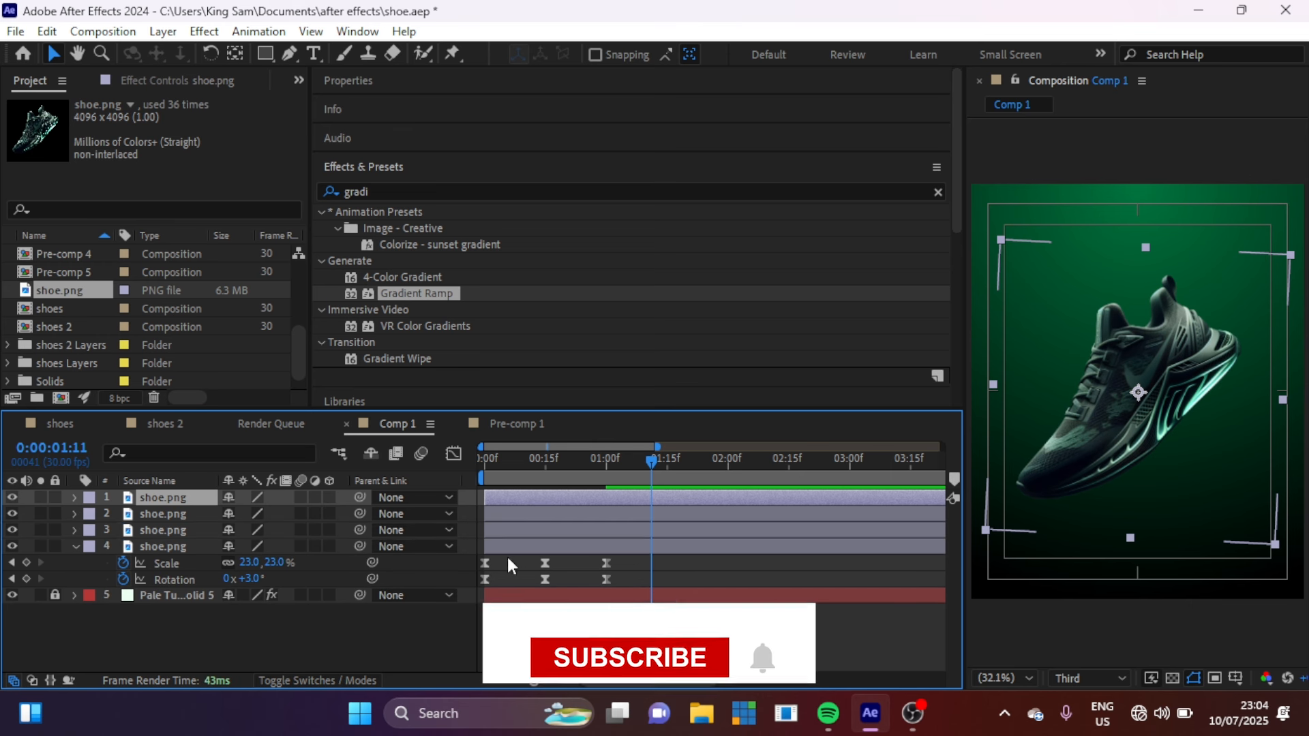
{"action": "left_click", "coordinate": [497, 514]}
{"action": "left_click_drag", "start_coordinate": [497, 515], "coordinate": [529, 531]}
{"action": "left_click_drag", "start_coordinate": [506, 547], "coordinate": [555, 546]}
Create a null object and place it directly below the topmost shoe layer
{"action": "left_click", "coordinate": [165, 640]}
{"action": "right_click", "coordinate": [165, 641]}
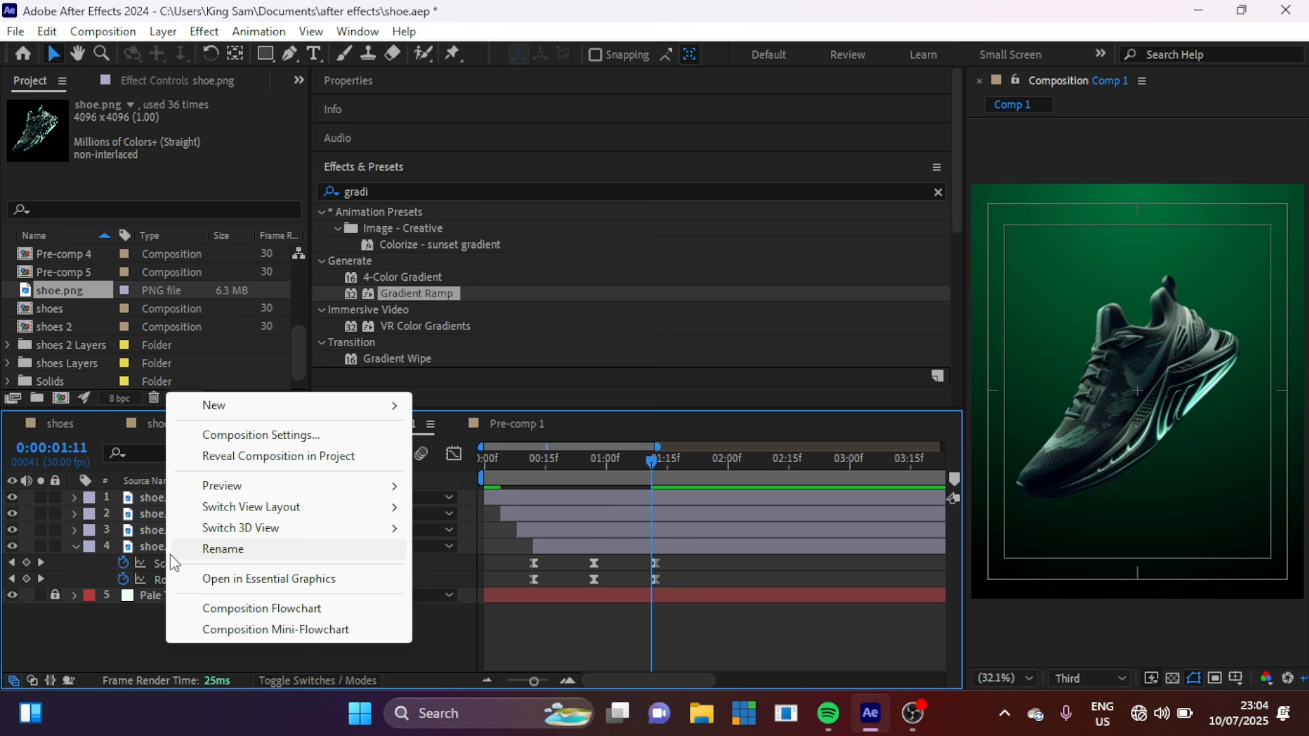
{"action": "mouse_move", "coordinate": [253, 405]}
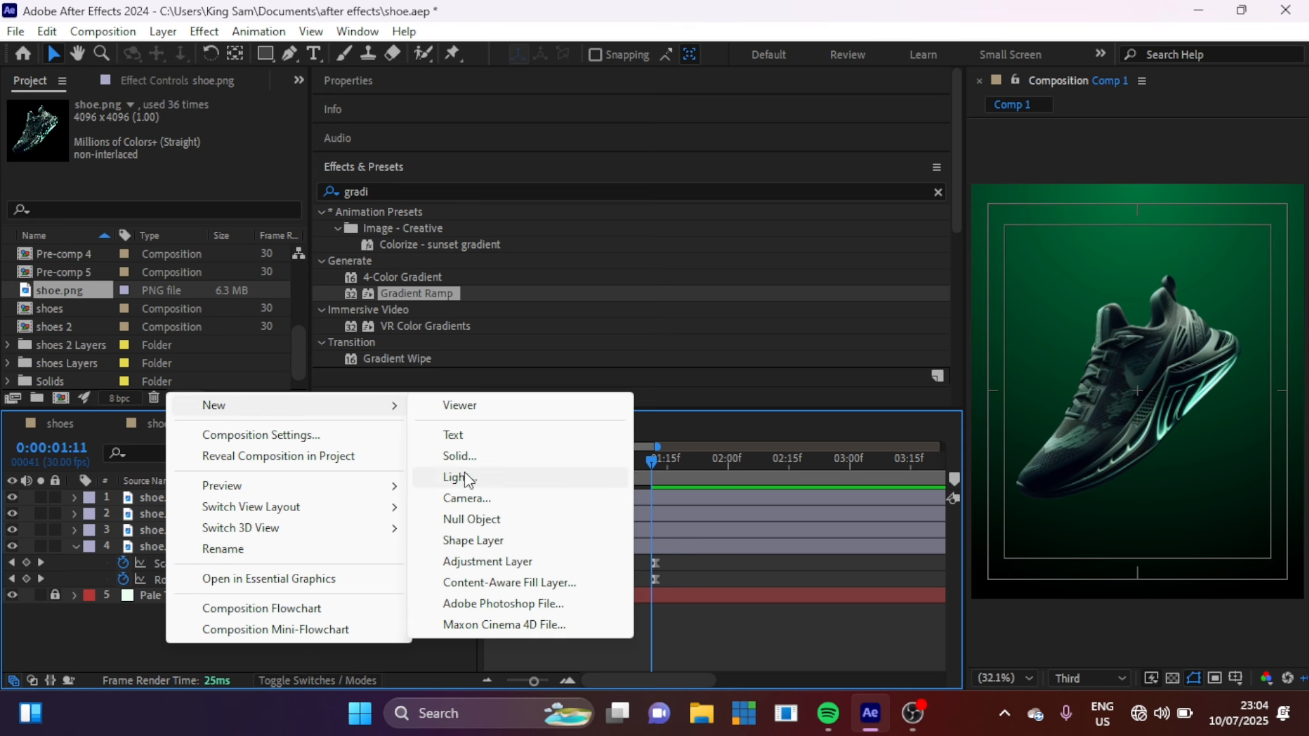
{"action": "left_click", "coordinate": [468, 519]}
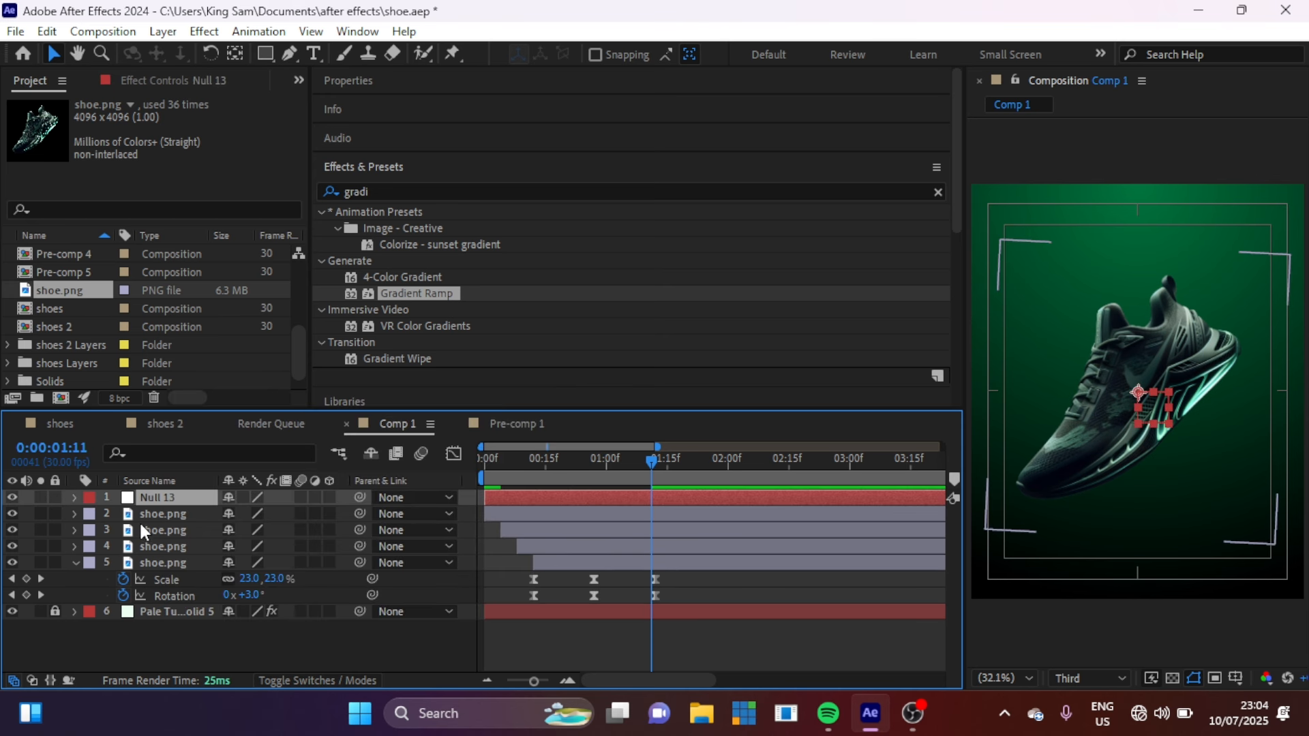
{"action": "left_click_drag", "start_coordinate": [174, 508], "coordinate": [173, 521]}
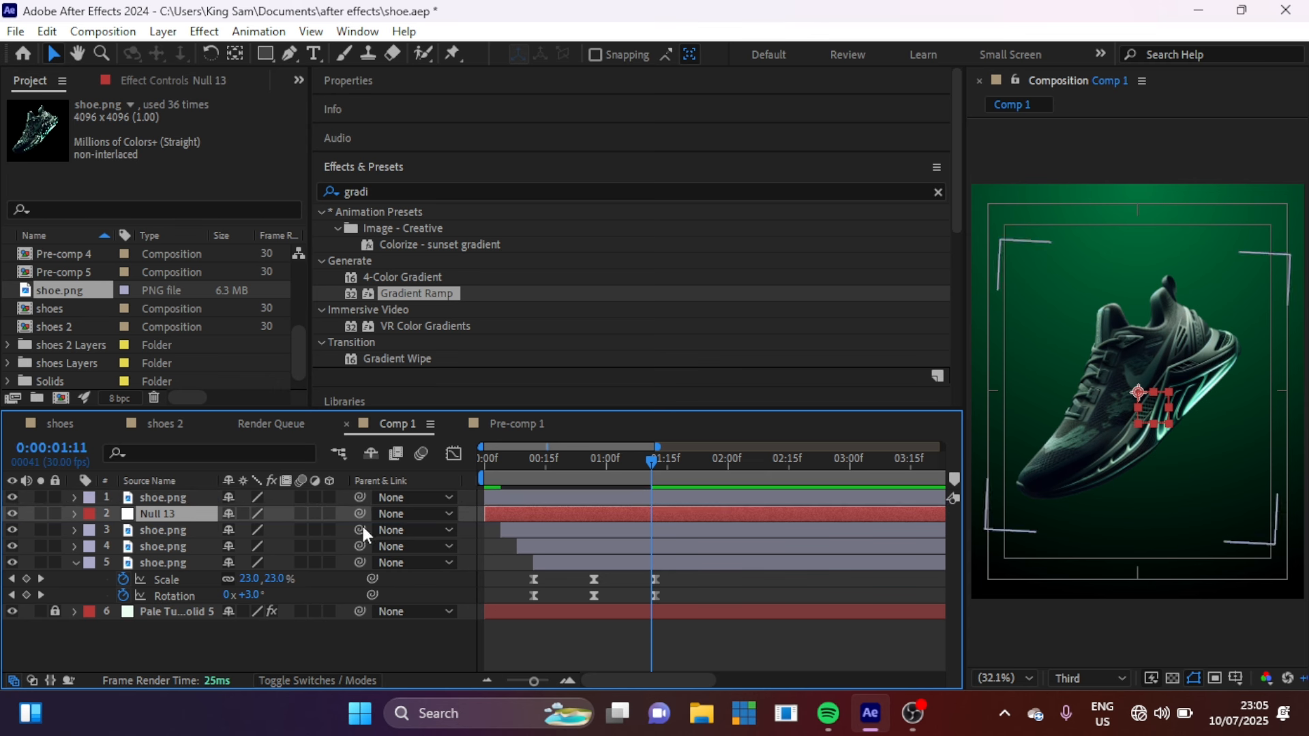
Parent the shoe layer directly below the null to it and set the null's scale to 120%
{"action": "left_click_drag", "start_coordinate": [359, 530], "coordinate": [148, 515]}
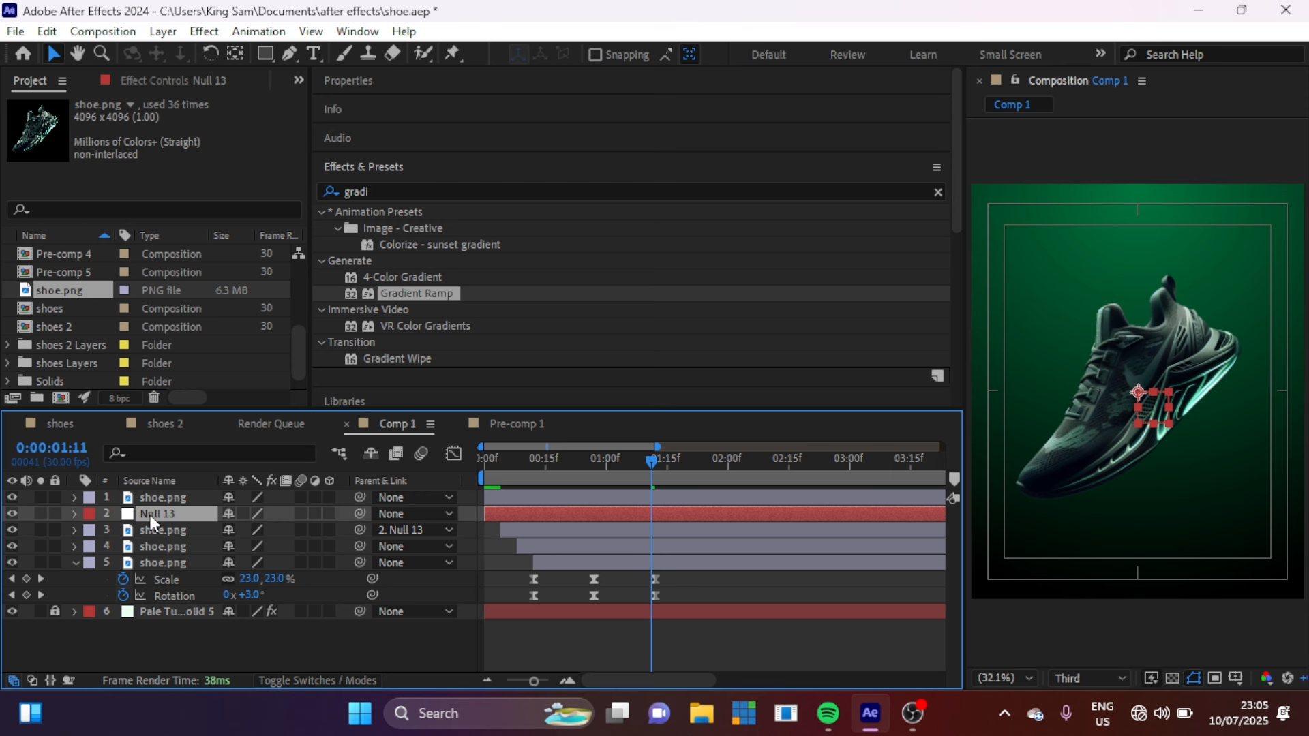
{"action": "key", "text": "s"}
{"action": "left_click", "coordinate": [255, 530]}
{"action": "type", "text": "1"}
{"action": "key", "text": "Return"}
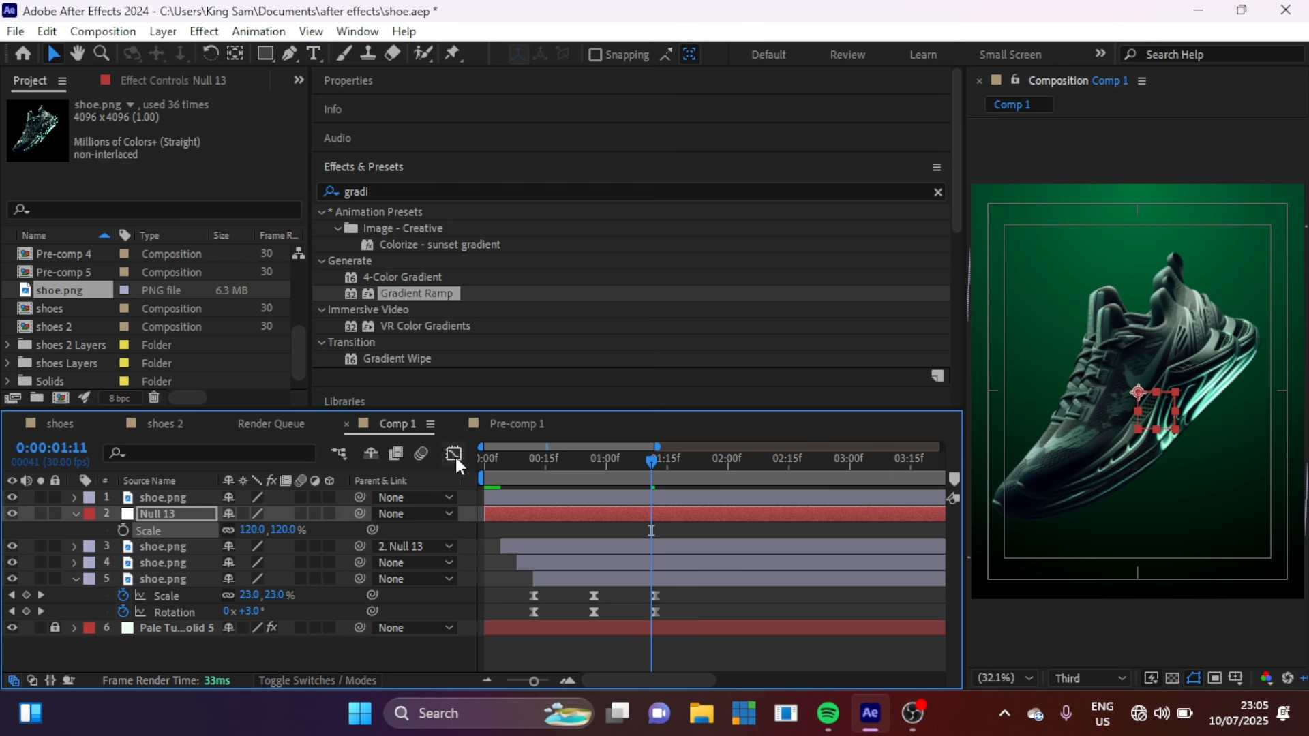
Unparent the second shoe layer from the null and reset the null's scale to 100%
{"action": "left_click", "coordinate": [161, 547]}
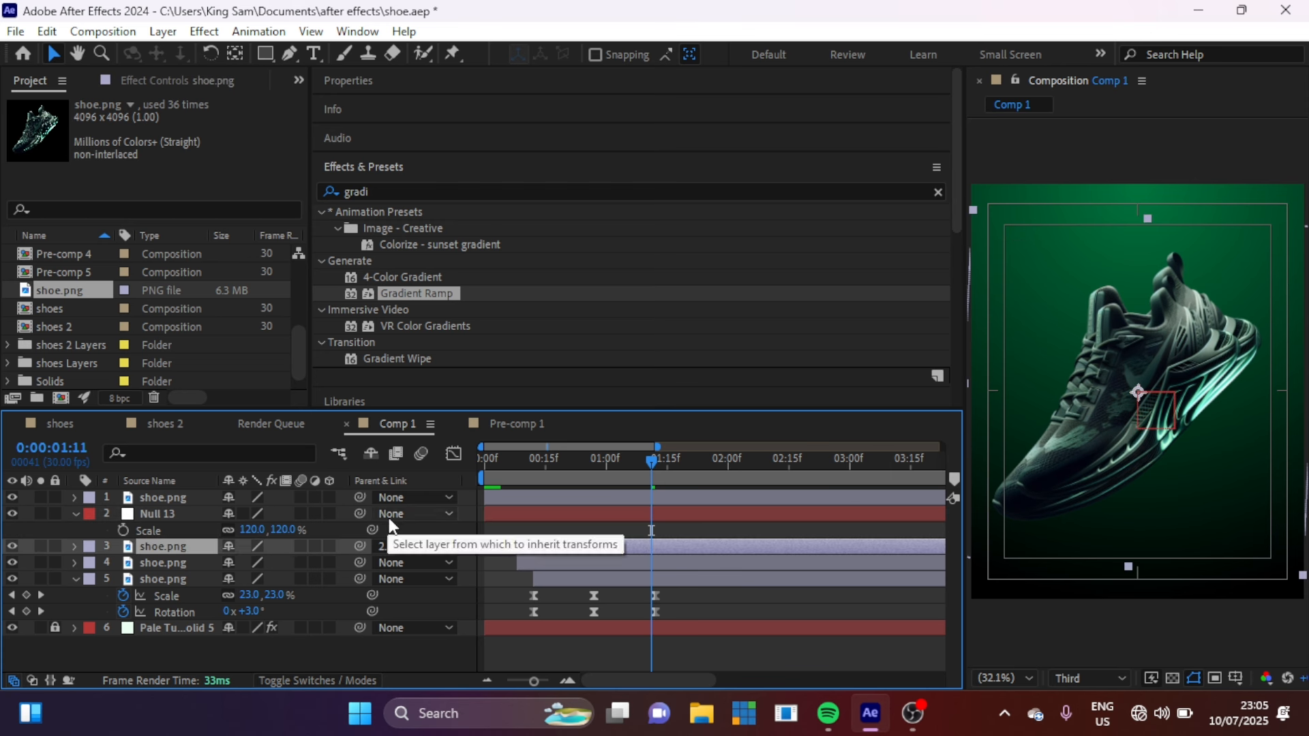
{"action": "left_click", "coordinate": [407, 547]}
{"action": "left_click", "coordinate": [450, 403]}
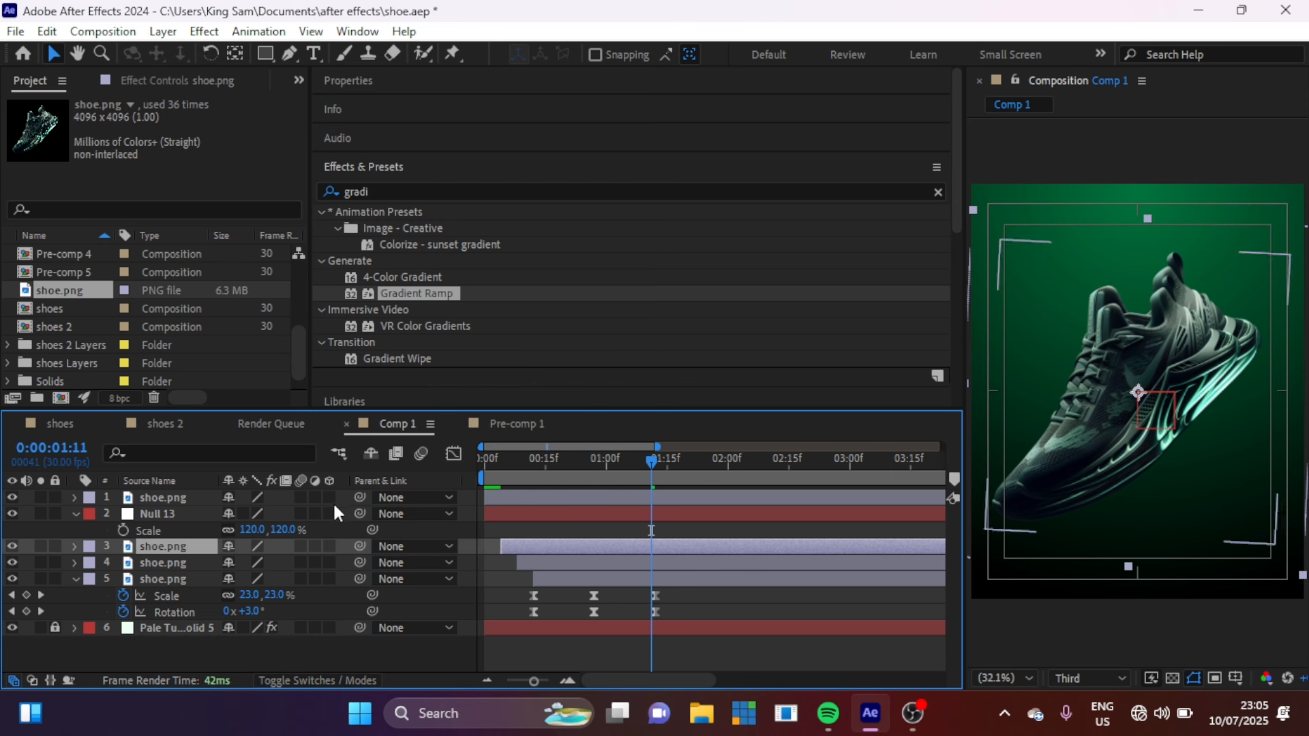
{"action": "left_click", "coordinate": [286, 530]}
{"action": "type", "text": "1"}
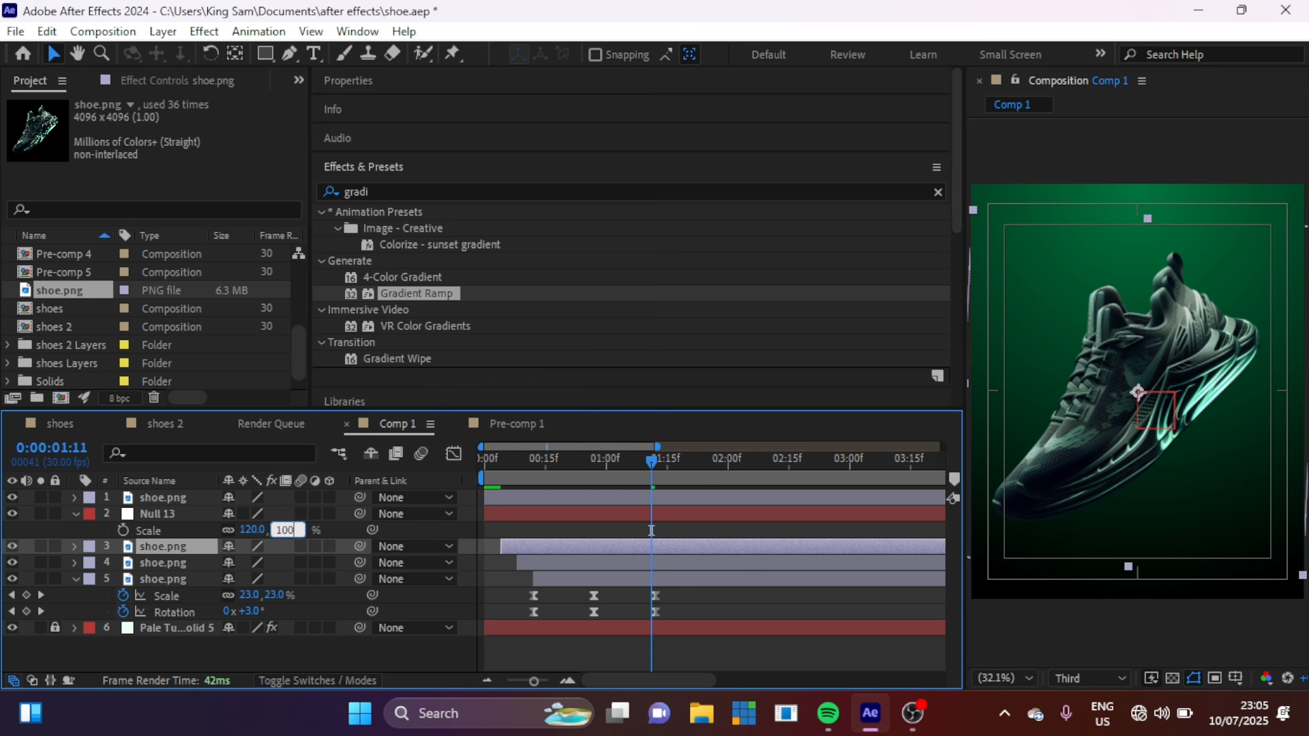
{"action": "type", "text": "00"}
{"action": "key", "text": "Return"}
Move the null below the second shoe layer, parent the third shoe layer to it, and scale the null to 130%
{"action": "left_click_drag", "start_coordinate": [186, 513], "coordinate": [183, 551]}
{"action": "left_click_drag", "start_coordinate": [356, 563], "coordinate": [150, 530]}
{"action": "left_click", "coordinate": [252, 546]}
{"action": "type", "text": "130"}
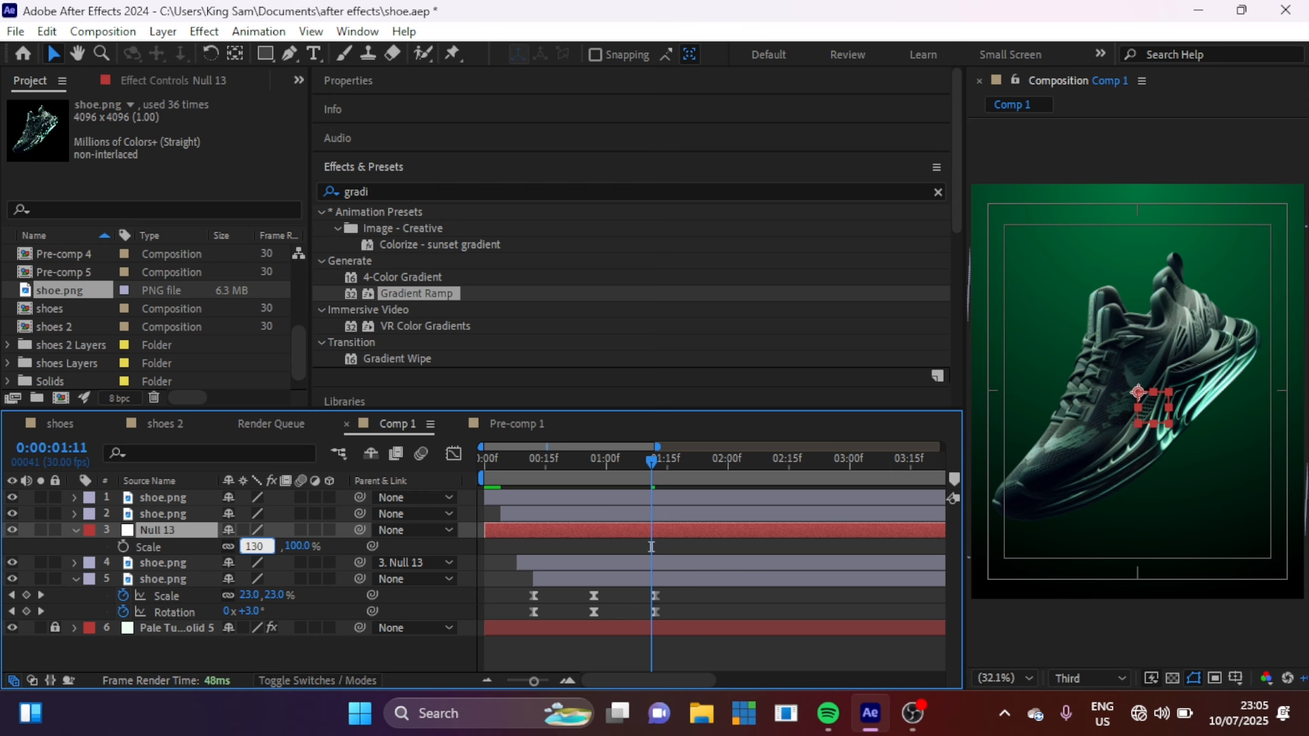
{"action": "key", "text": "Return"}
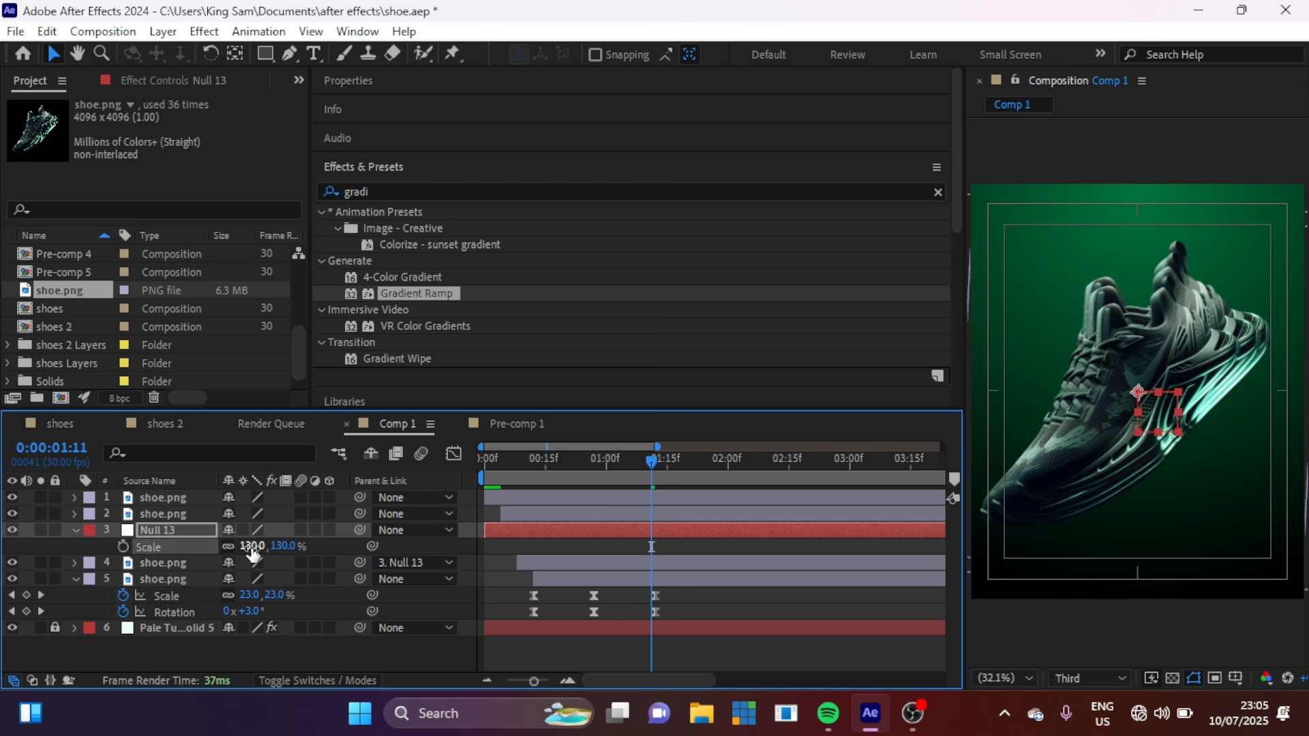
Move the null below the third shoe layer, unparent that layer, and reset the null's scale to 100%
{"action": "left_click_drag", "start_coordinate": [173, 535], "coordinate": [172, 571]}
{"action": "left_click", "coordinate": [427, 531]}
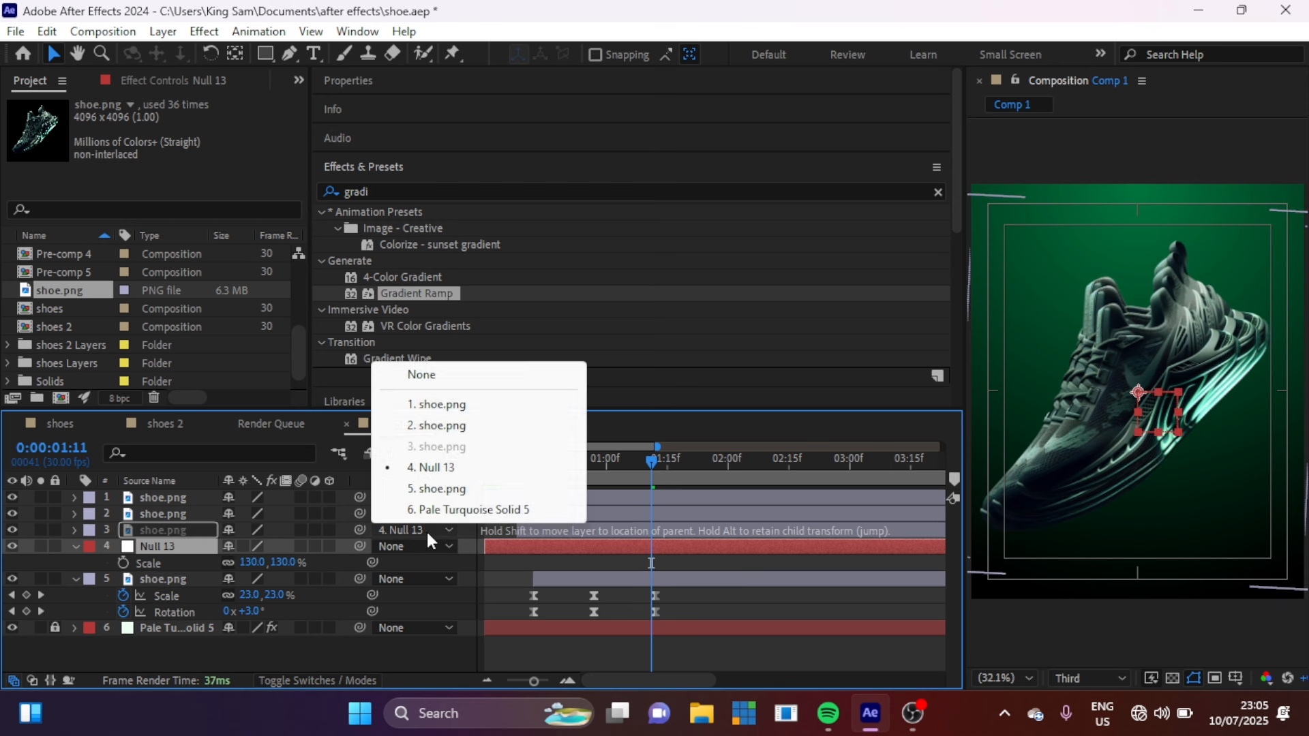
{"action": "left_click", "coordinate": [422, 374]}
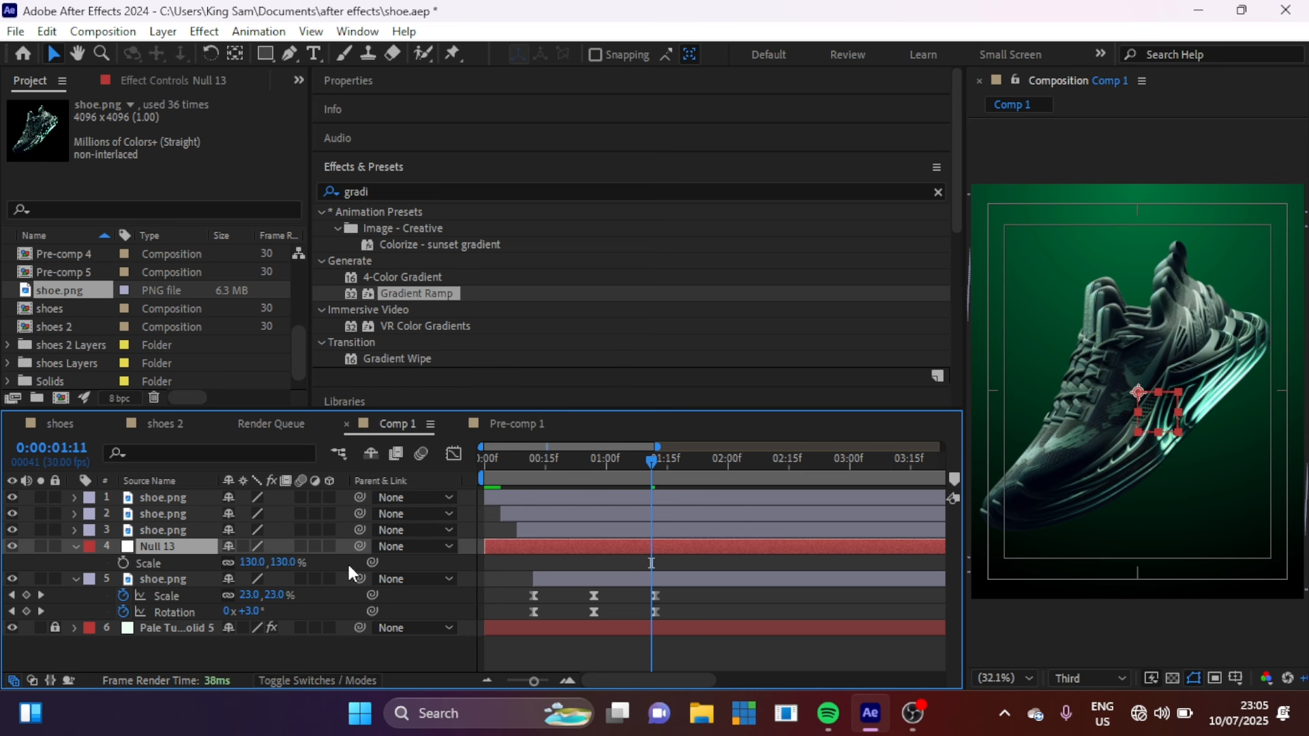
{"action": "left_click", "coordinate": [291, 563]}
{"action": "type", "text": "1"}
{"action": "type", "text": "00"}
{"action": "key", "text": "Return"}
Enlarge the bottom shoe layer by parenting it to the null scaled to 135%, and delete the null
{"action": "left_click_drag", "start_coordinate": [363, 578], "coordinate": [175, 543]}
{"action": "left_click", "coordinate": [257, 563]}
{"action": "type", "text": "13"}
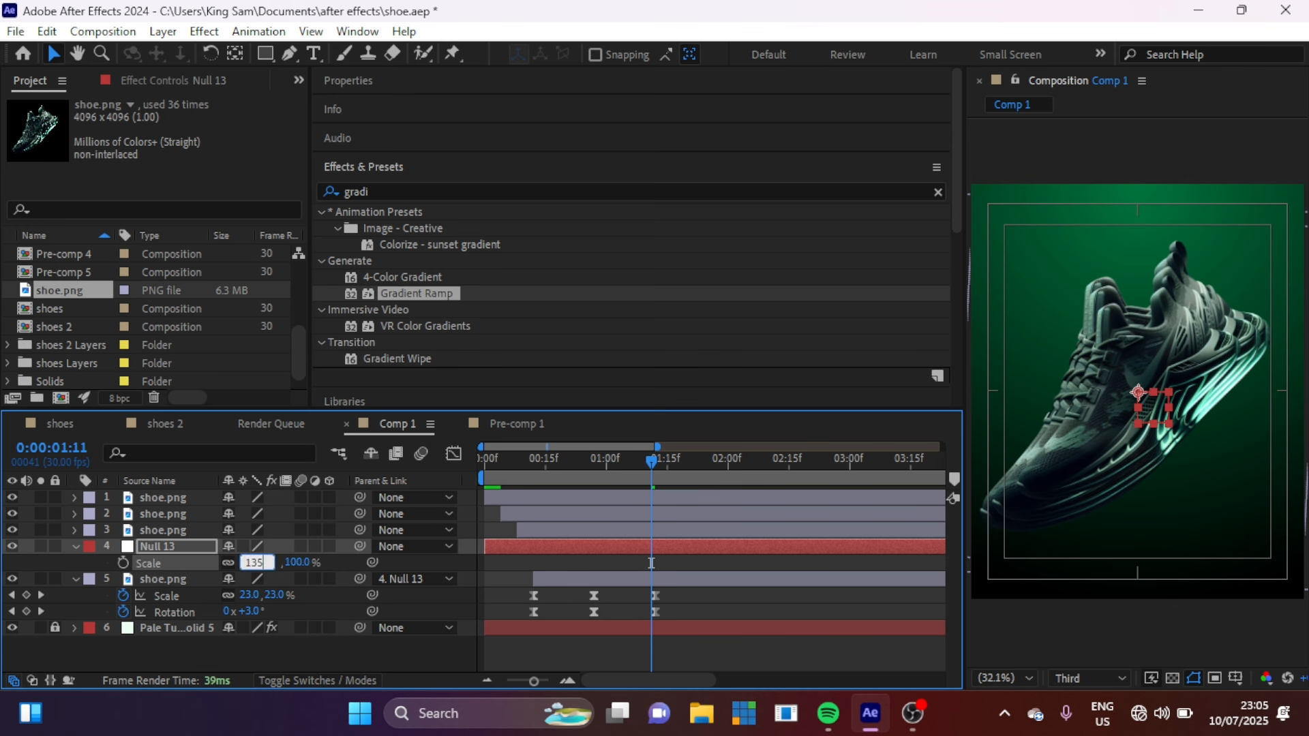
{"action": "type", "text": "5"}
{"action": "key", "text": "Return"}
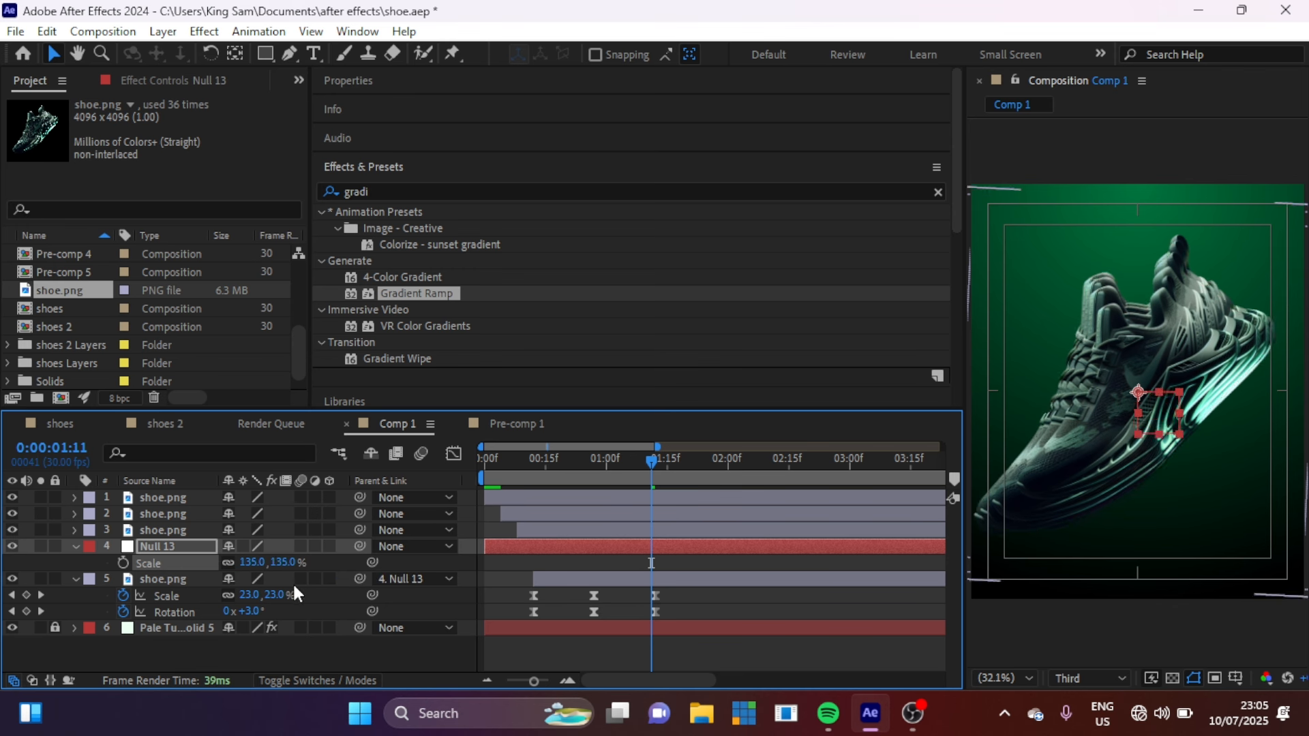
{"action": "left_click", "coordinate": [167, 546]}
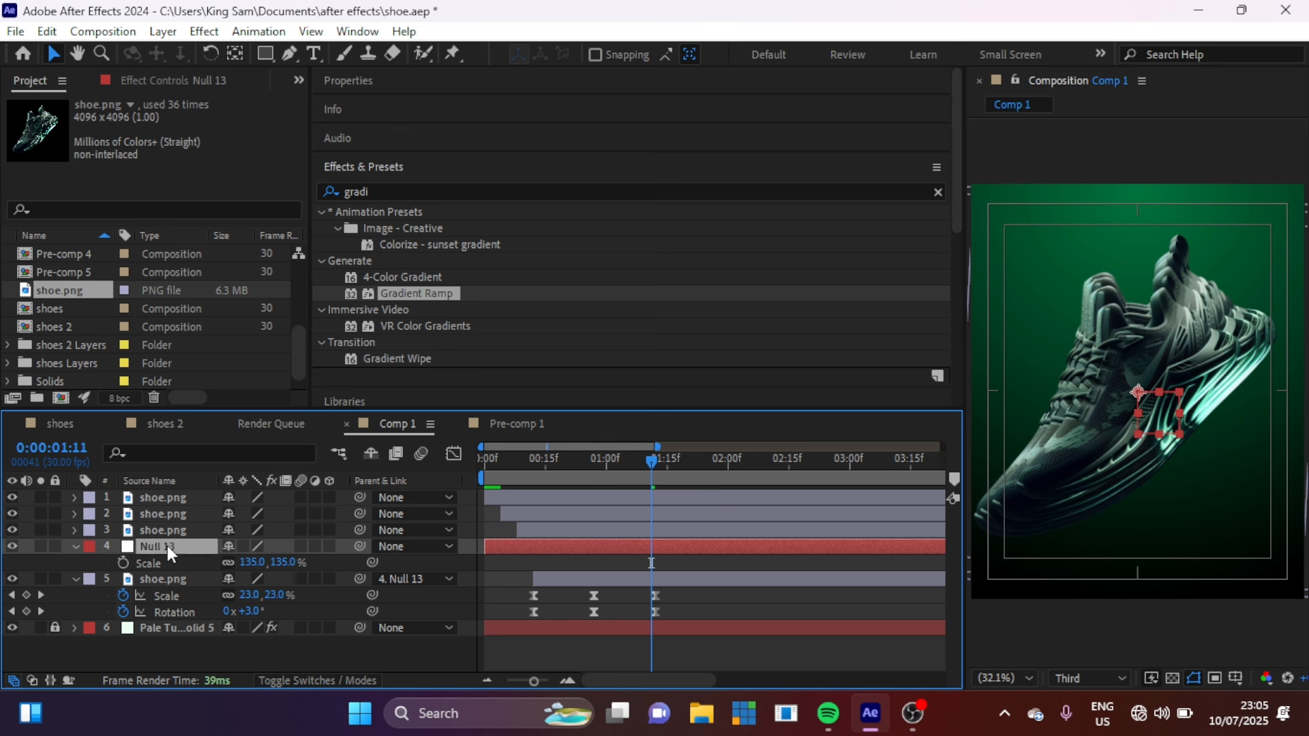
{"action": "key", "text": "Delete"}
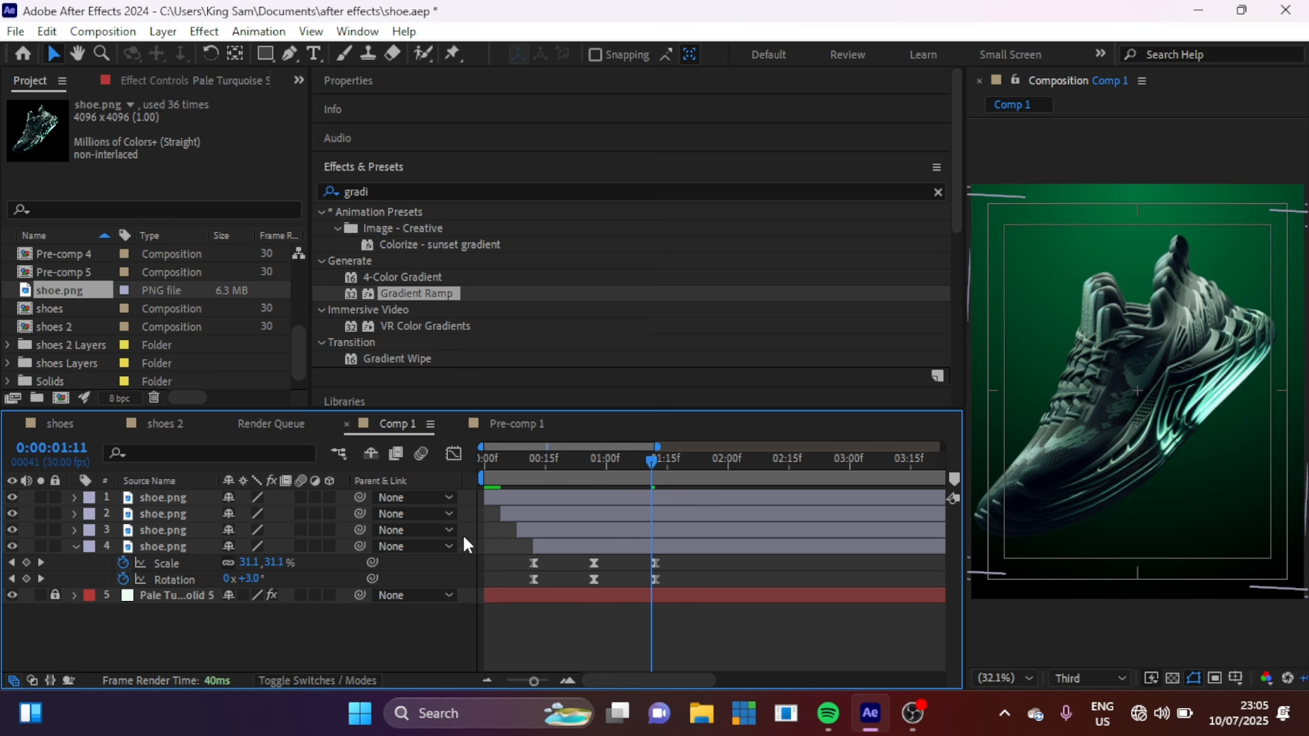
Move the anchor points of the bottom two shoe layers from the composition centre to the shoe's toe
{"action": "left_click", "coordinate": [638, 547]}
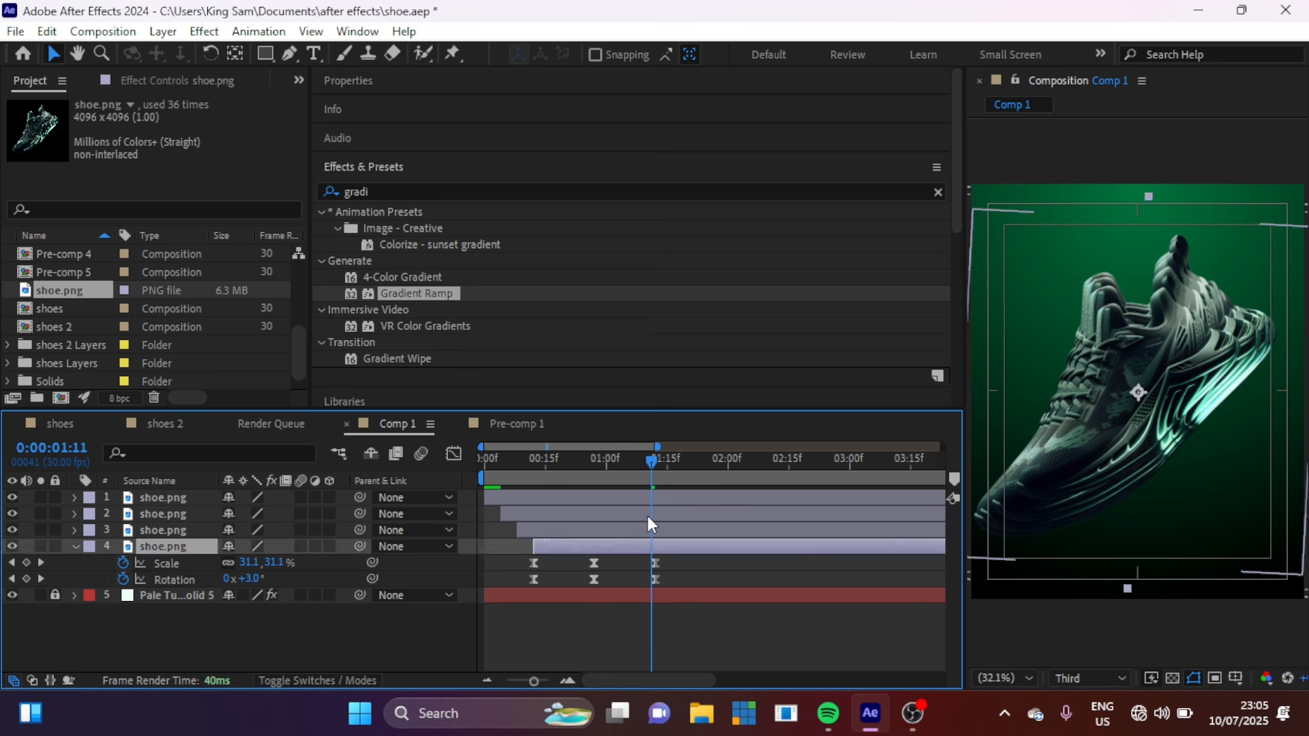
{"action": "left_click", "coordinate": [235, 53]}
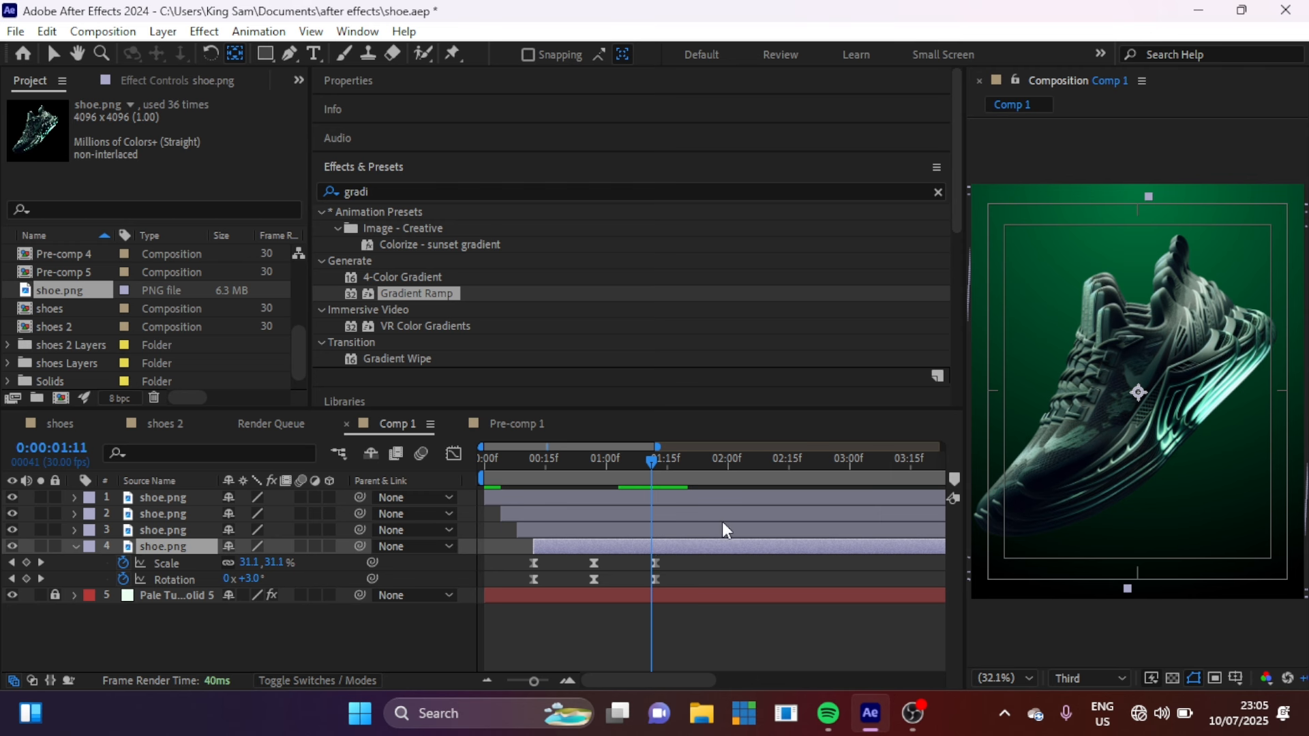
{"action": "left_click_drag", "start_coordinate": [1138, 392], "coordinate": [1113, 424]}
{"action": "left_click_drag", "start_coordinate": [1069, 463], "coordinate": [1053, 481]}
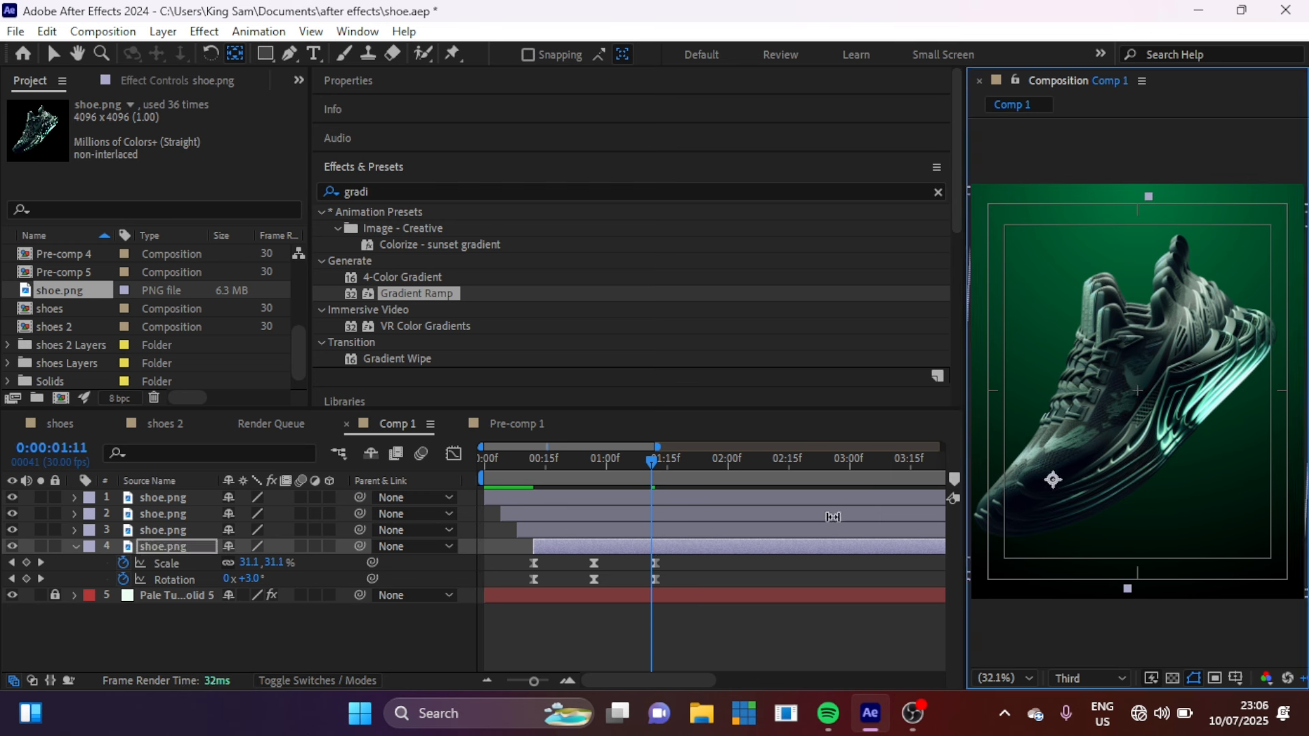
{"action": "left_click", "coordinate": [164, 532]}
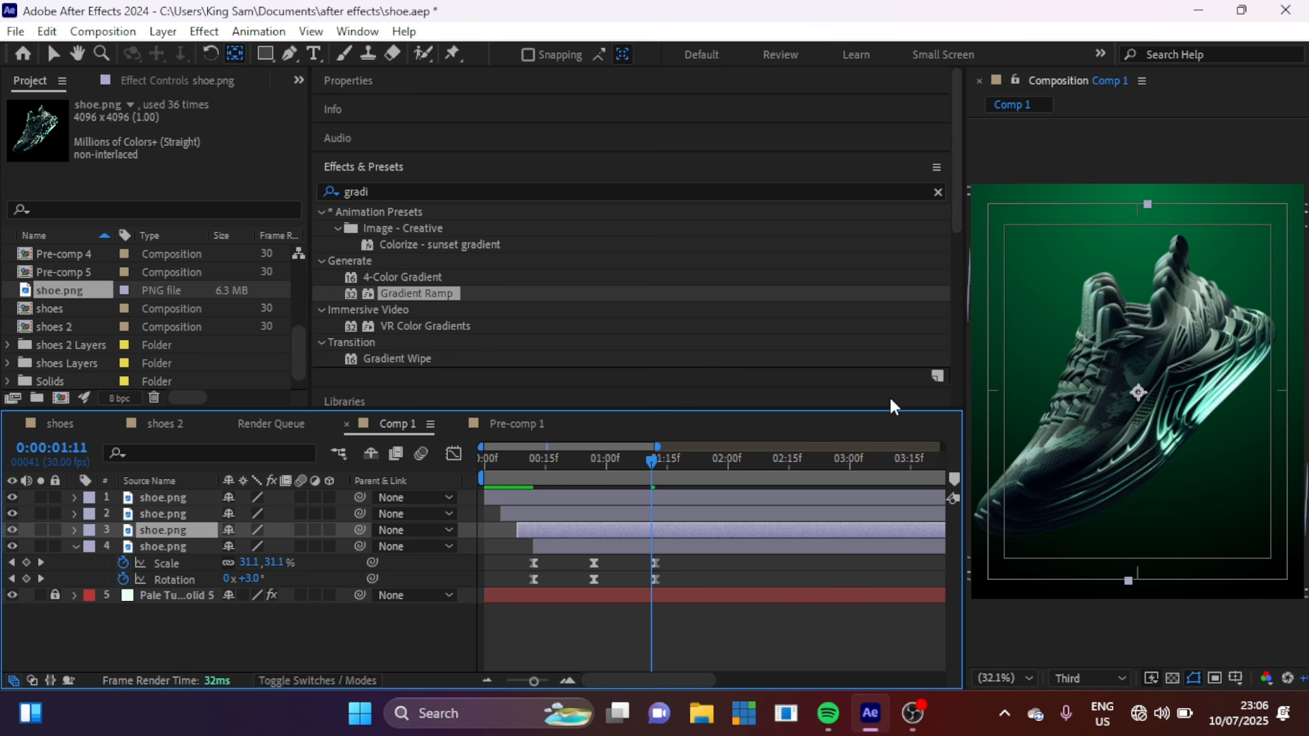
{"action": "left_click", "coordinate": [1148, 404]}
{"action": "left_click_drag", "start_coordinate": [1069, 480], "coordinate": [1054, 480]}
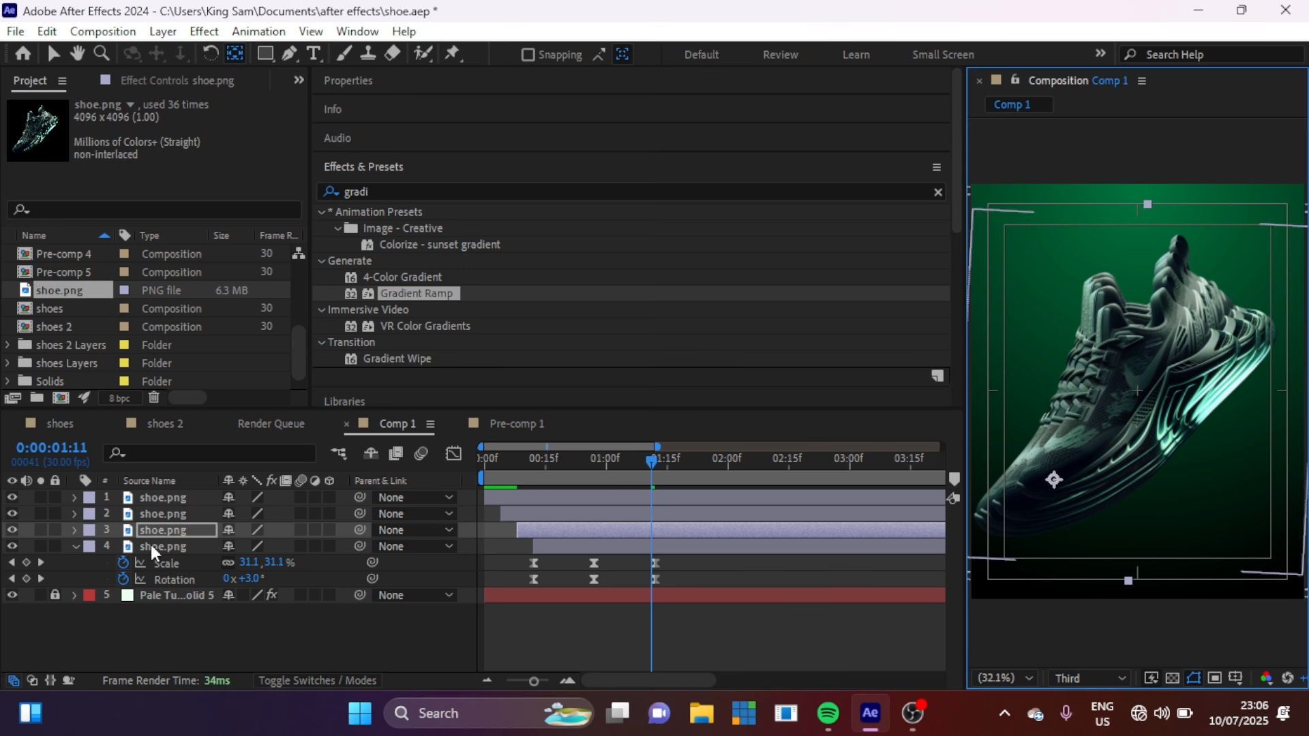
Move the anchor points of the top two shoe layers to the same spot on the shoe's toe
{"action": "left_click", "coordinate": [172, 514]}
{"action": "left_click_drag", "start_coordinate": [1138, 394], "coordinate": [1053, 479]}
{"action": "left_click", "coordinate": [177, 500]}
{"action": "left_click", "coordinate": [1139, 394]}
{"action": "left_click_drag", "start_coordinate": [1138, 395], "coordinate": [1052, 481]}
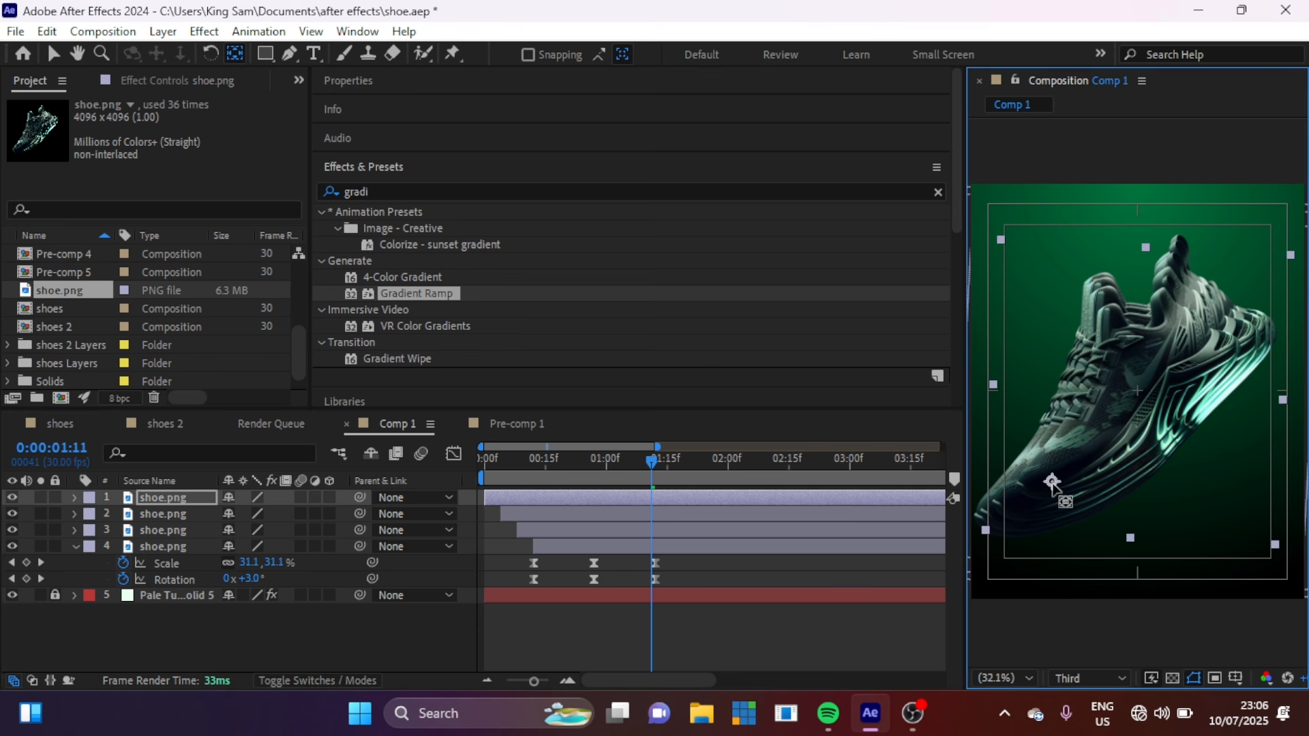
Find the Fill effect and apply it to the three shoe layers beneath the topmost one
{"action": "left_click", "coordinate": [656, 458]}
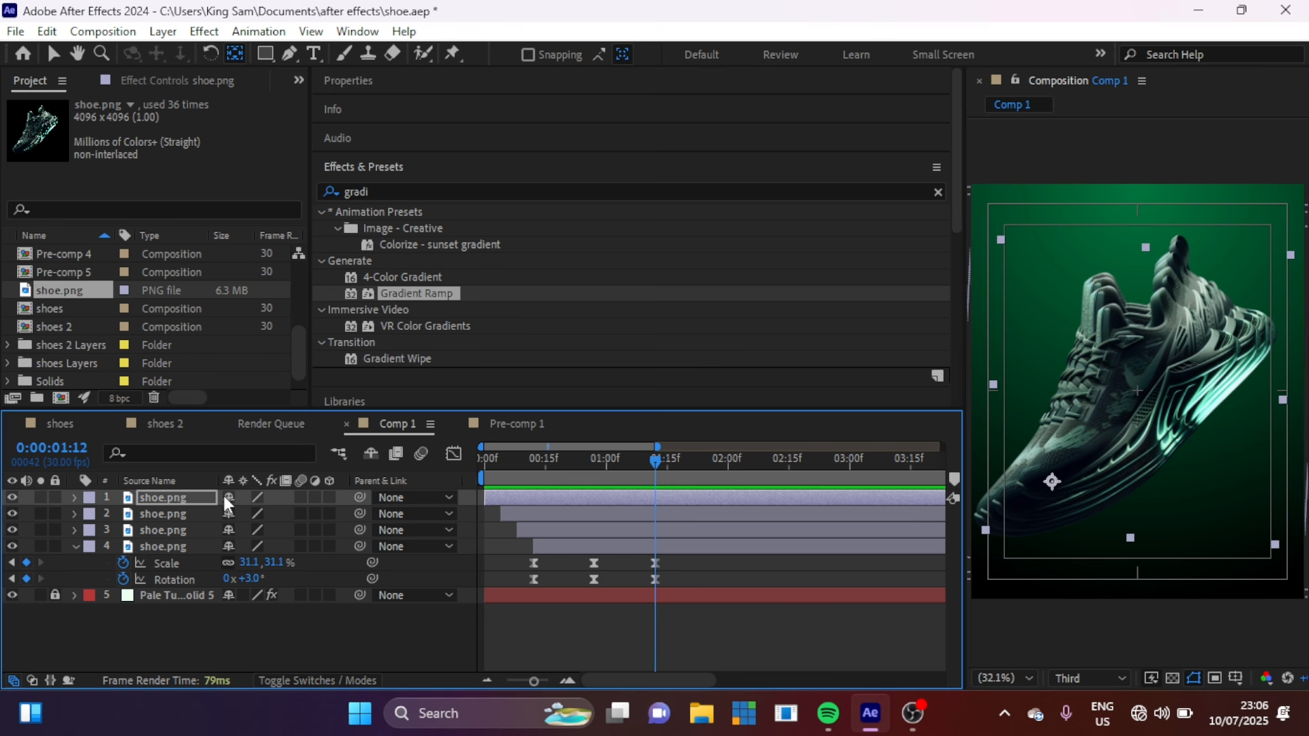
{"action": "left_click", "coordinate": [459, 188]}
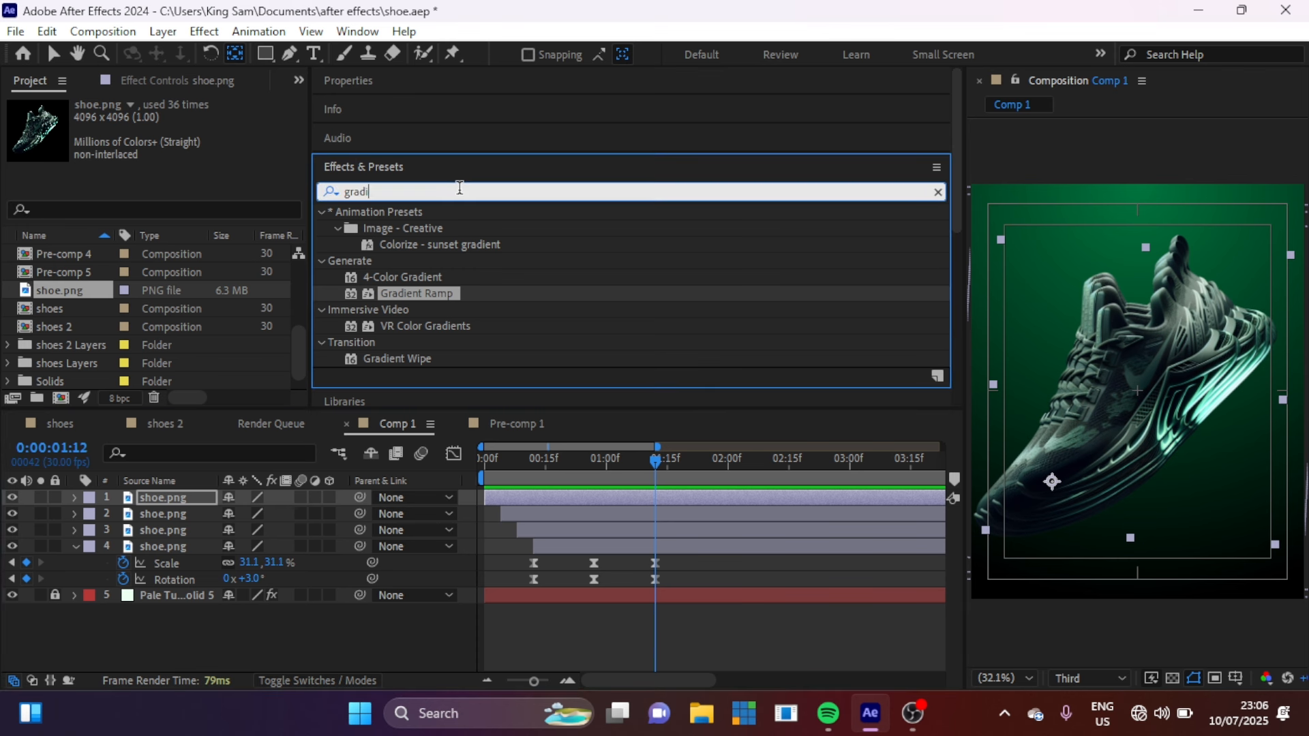
{"action": "key", "text": "BackSpace"}
{"action": "key", "text": "BackSpace"}
{"action": "key", "text": "BackSpace"}
{"action": "key", "text": "BackSpace"}
{"action": "key", "text": "BackSpace"}
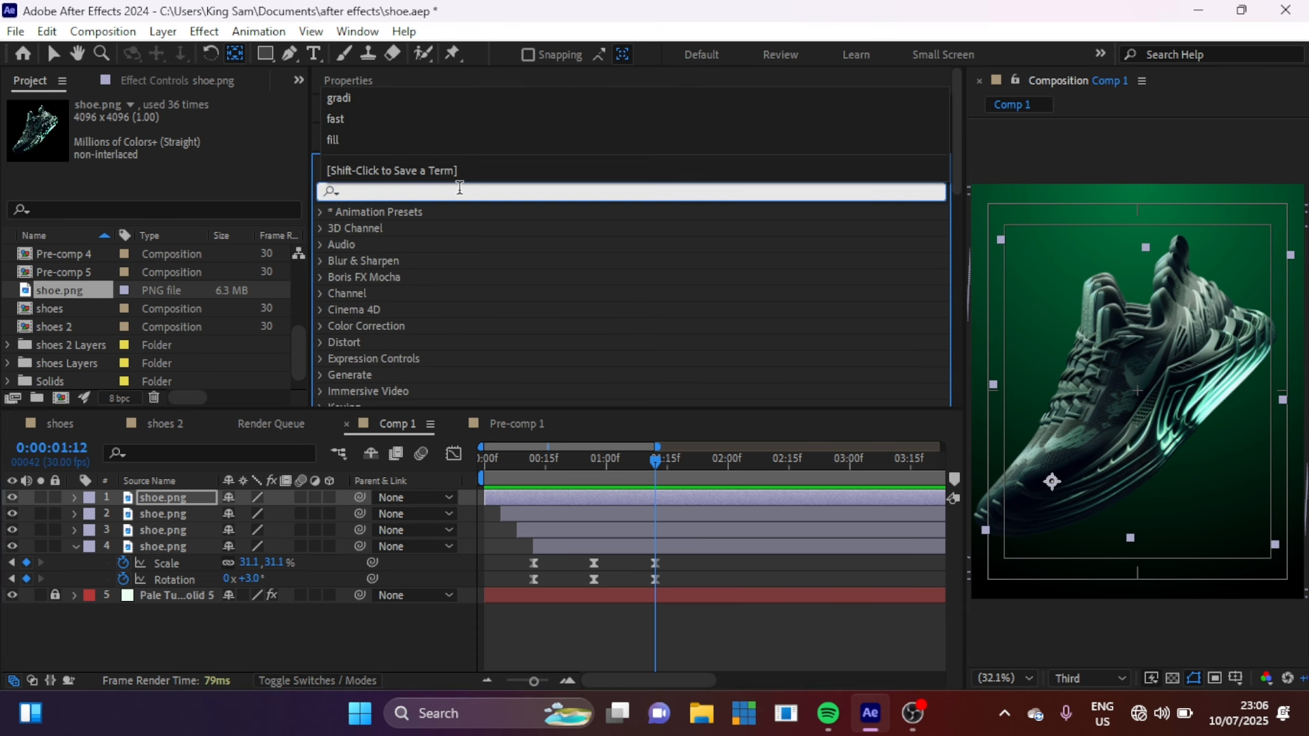
{"action": "type", "text": "fill"}
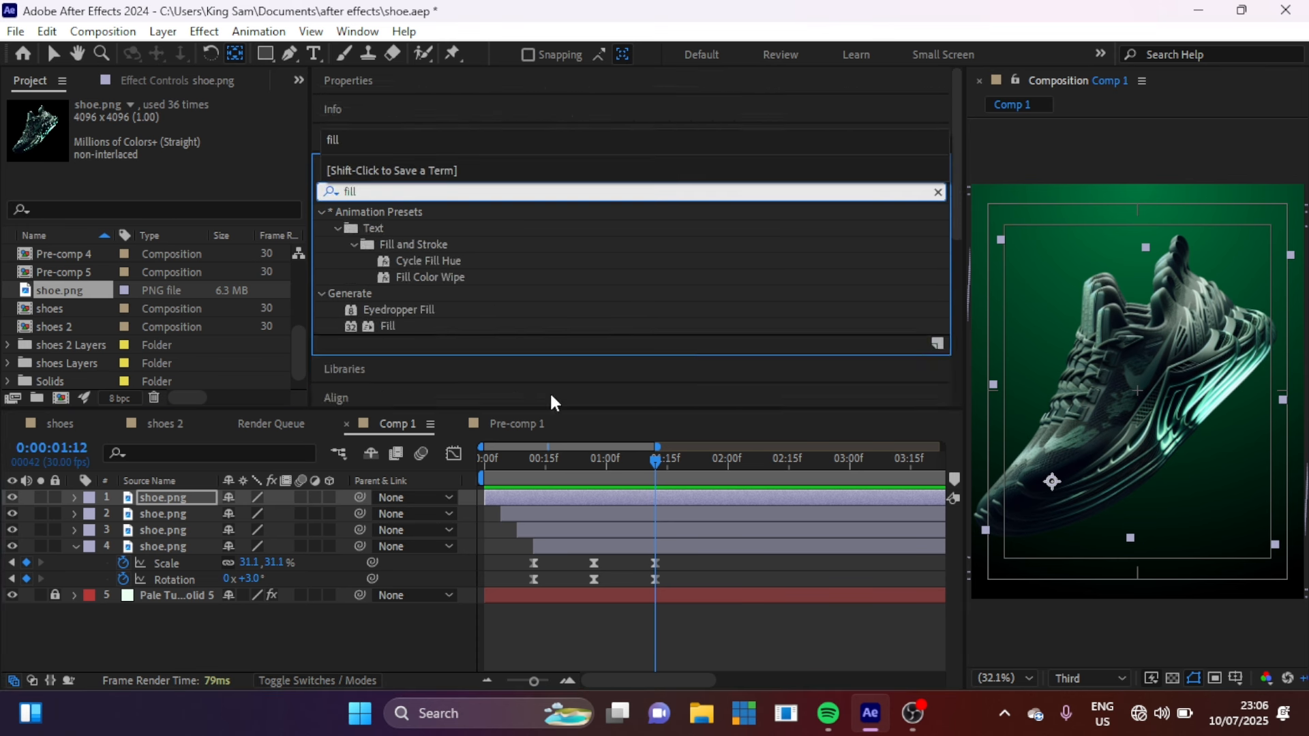
{"action": "left_click", "coordinate": [565, 518]}
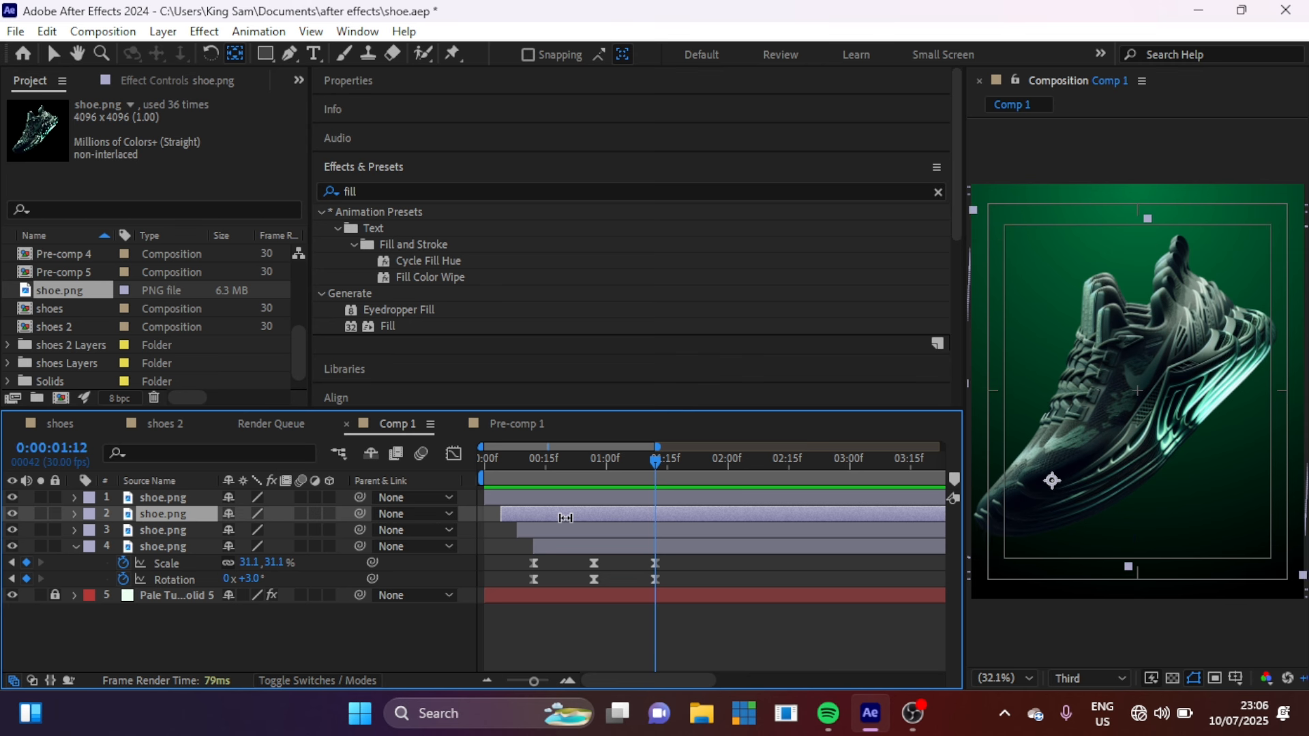
{"action": "key", "text": "v"}
{"action": "left_click", "coordinate": [574, 548], "text": "shift"}
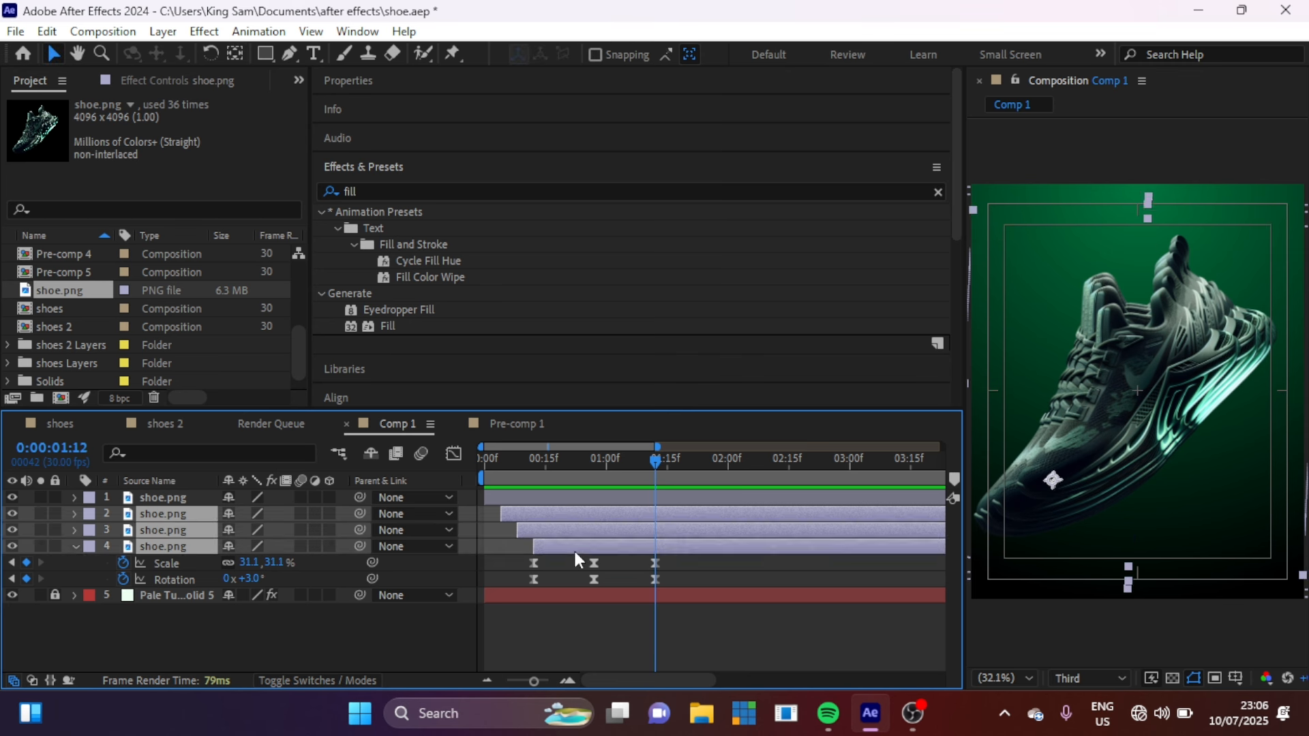
{"action": "double_click", "coordinate": [387, 326]}
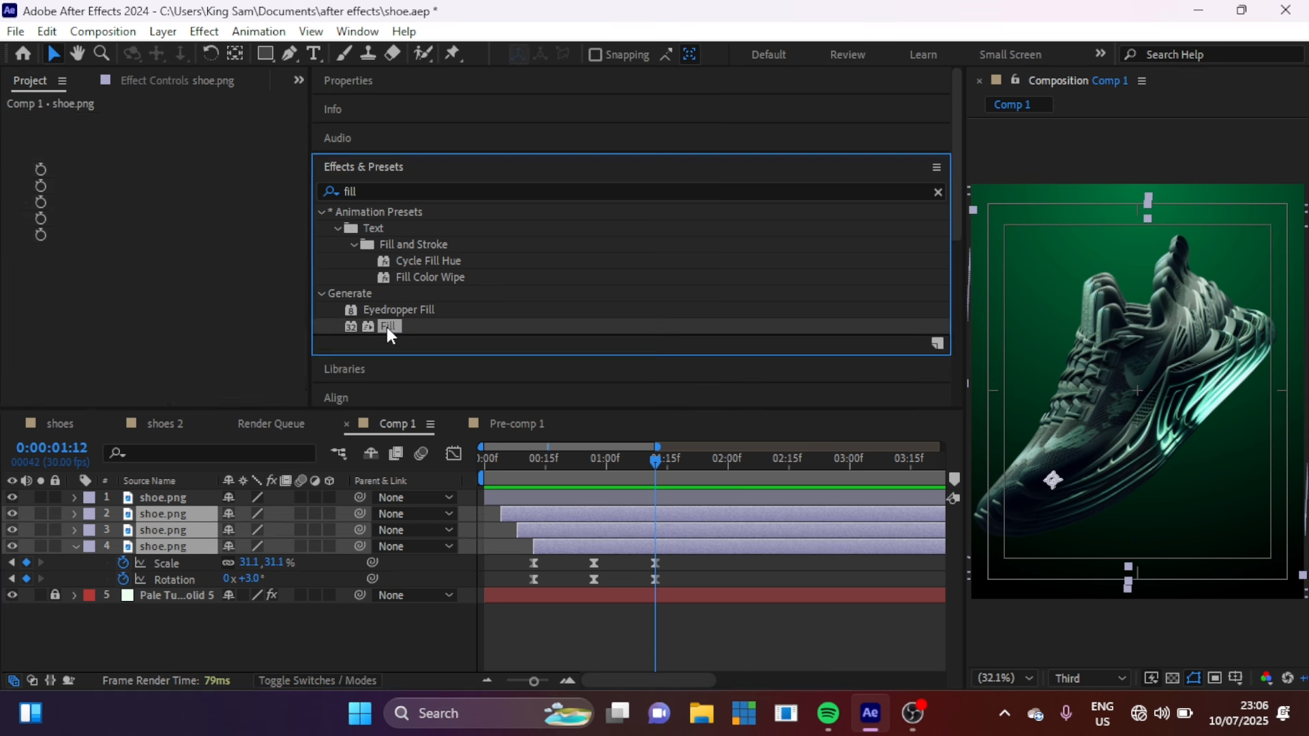
Set the second shoe layer's Fill color to pale mint E5FFF2
{"action": "left_click", "coordinate": [572, 499]}
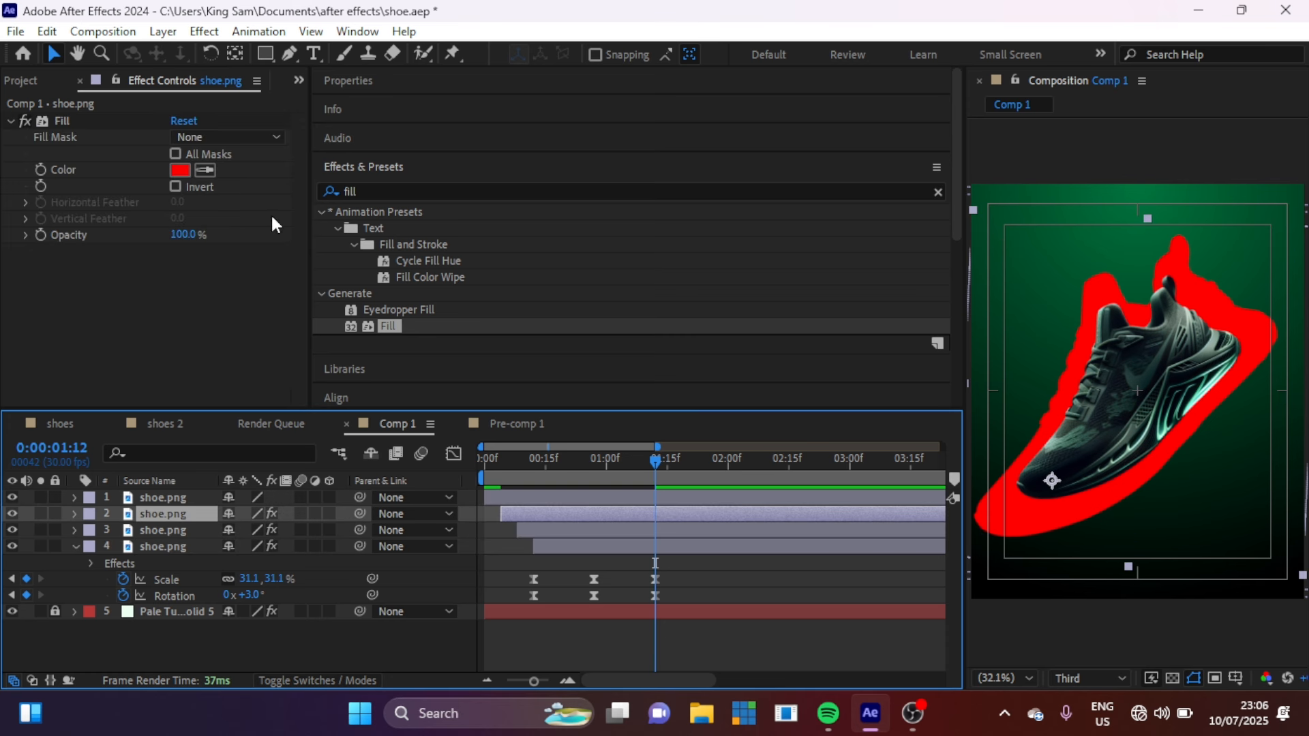
{"action": "left_click", "coordinate": [179, 169]}
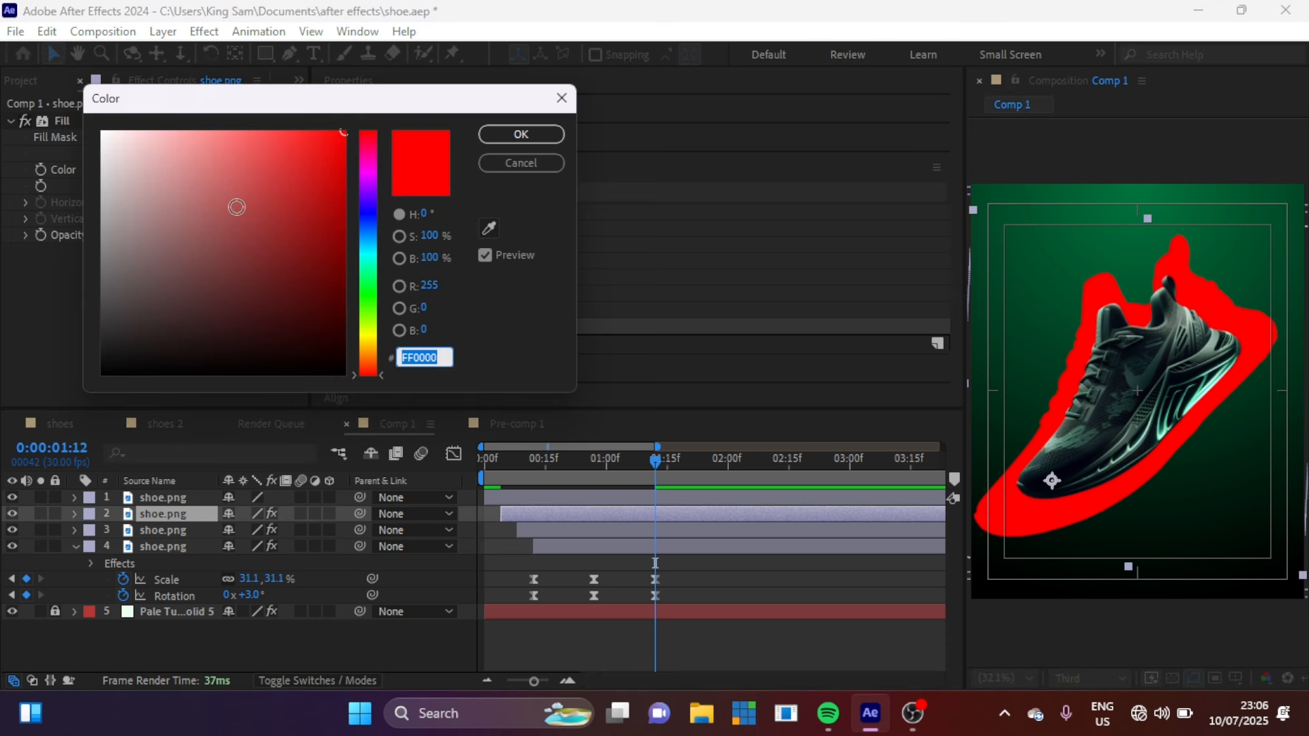
{"action": "left_click", "coordinate": [368, 272]}
{"action": "left_click_drag", "start_coordinate": [142, 129], "coordinate": [126, 131]}
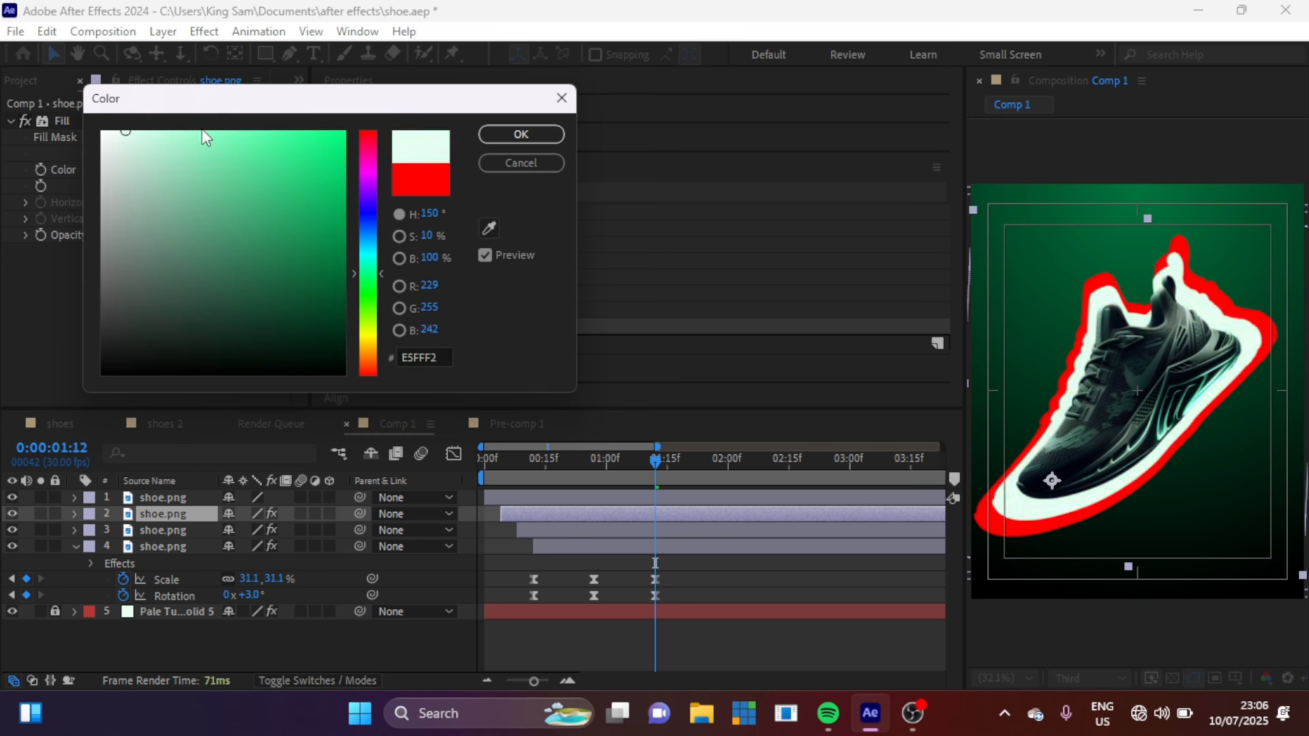
{"action": "left_click", "coordinate": [509, 135]}
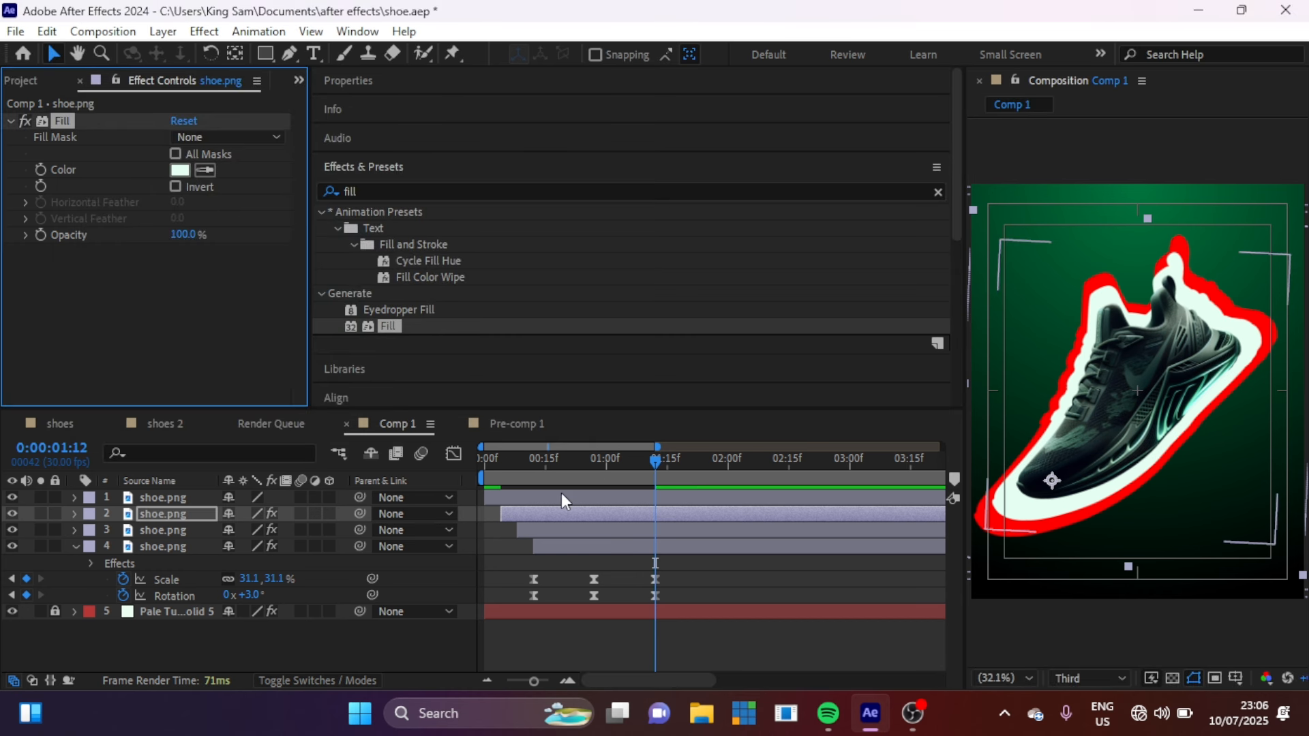
Sample a mint green from the shoe's glowing sole as the third shoe layer's Fill color
{"action": "left_click", "coordinate": [530, 532]}
{"action": "left_click", "coordinate": [205, 170]}
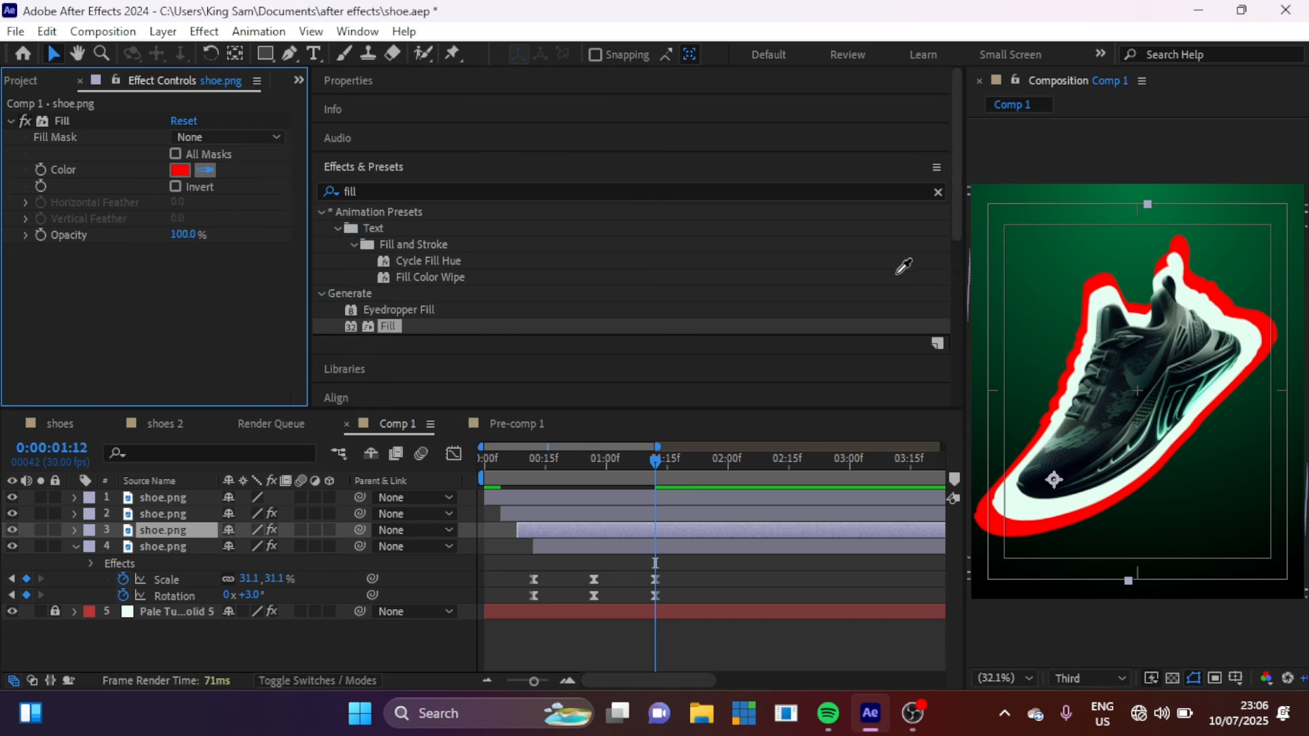
{"action": "left_click", "coordinate": [1167, 430]}
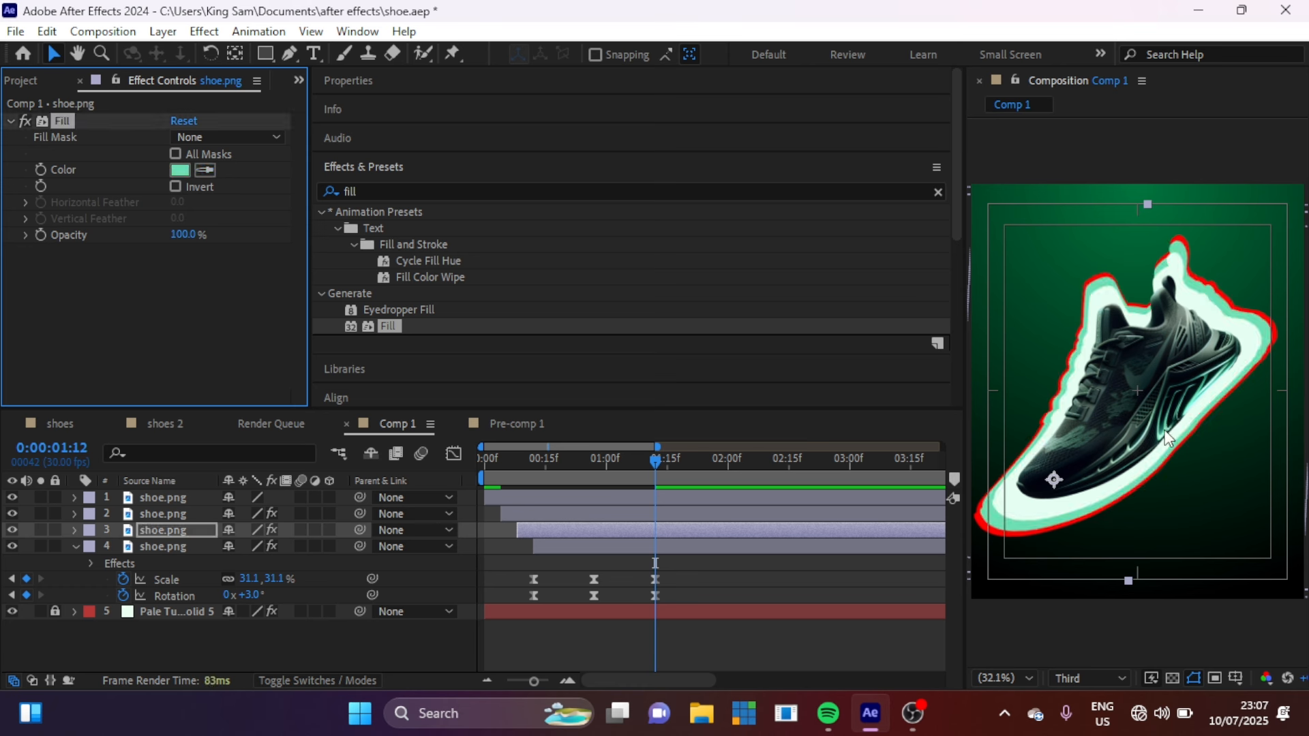
Sample a dark teal from the shoe's sole as the bottom shoe layer's Fill color and preview the animation
{"action": "left_click", "coordinate": [613, 548]}
{"action": "left_click", "coordinate": [205, 170]}
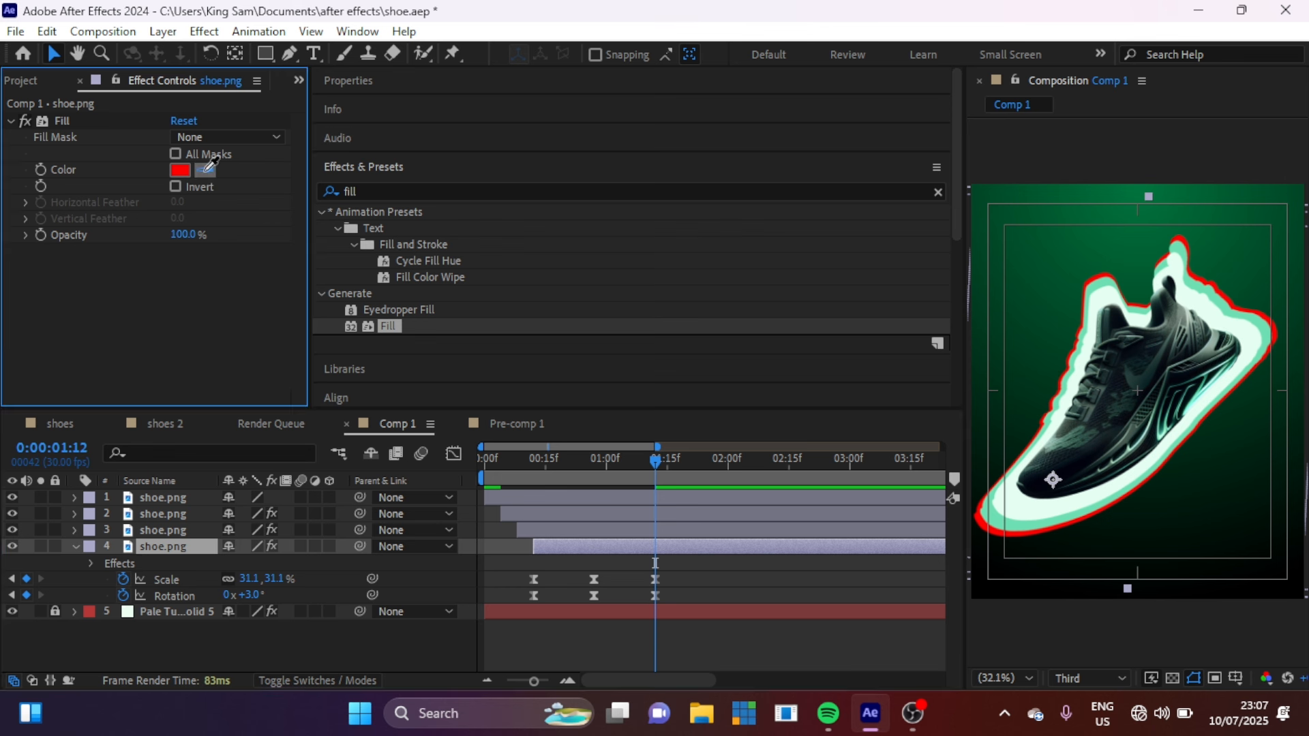
{"action": "left_click", "coordinate": [1166, 435]}
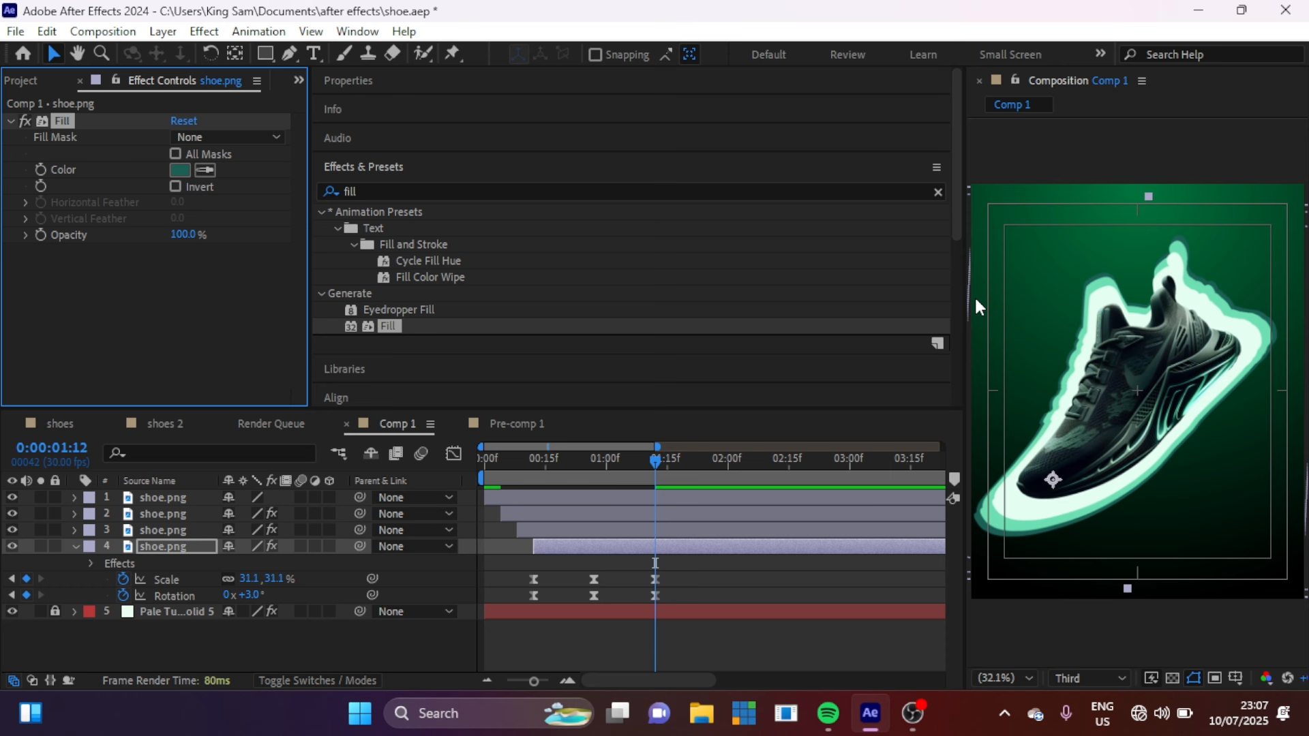
{"action": "left_click", "coordinate": [238, 659]}
{"action": "key", "text": "space"}
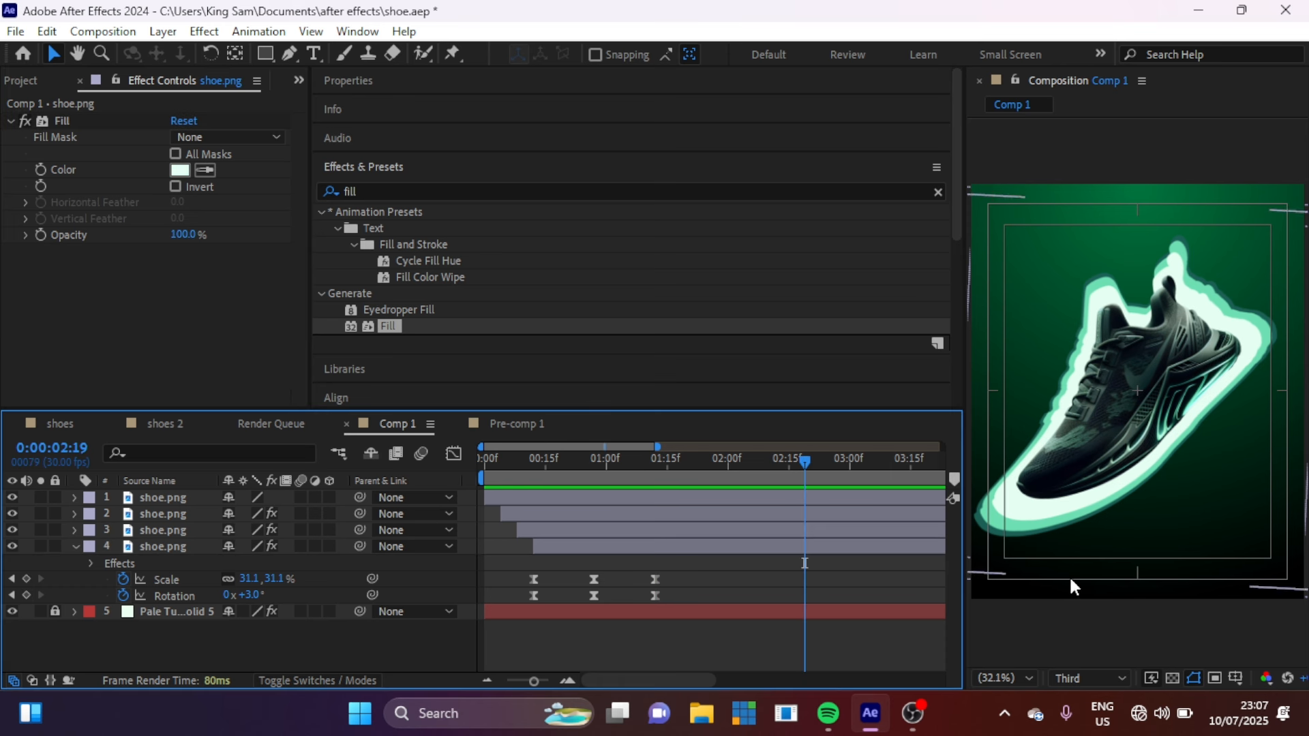
Create a new null object and place it directly below the topmost shoe layer
{"action": "right_click", "coordinate": [217, 634]}
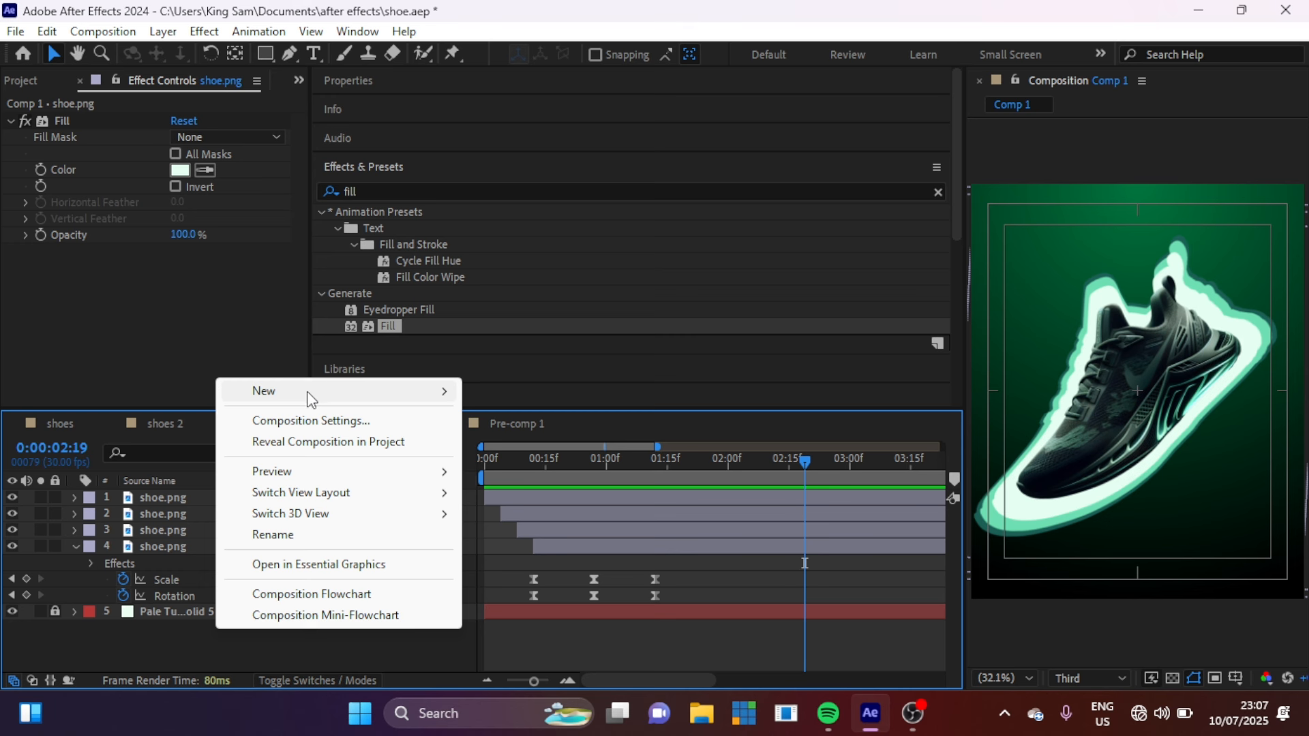
{"action": "mouse_move", "coordinate": [311, 399]}
{"action": "left_click", "coordinate": [562, 505]}
{"action": "left_click_drag", "start_coordinate": [163, 481], "coordinate": [179, 523]}
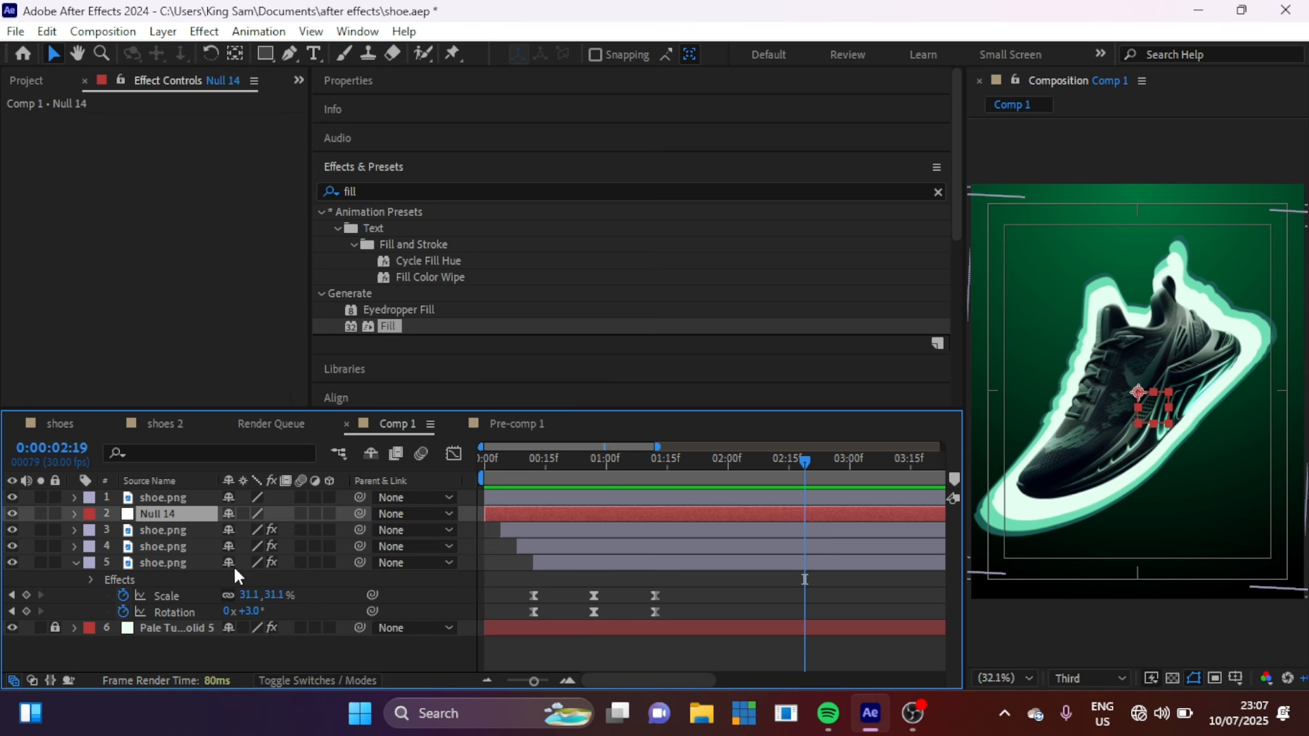
Parent the three Fill-colored outline shoe layers to the new null object
{"action": "left_click", "coordinate": [146, 563]}
{"action": "left_click", "coordinate": [162, 529], "text": "shift"}
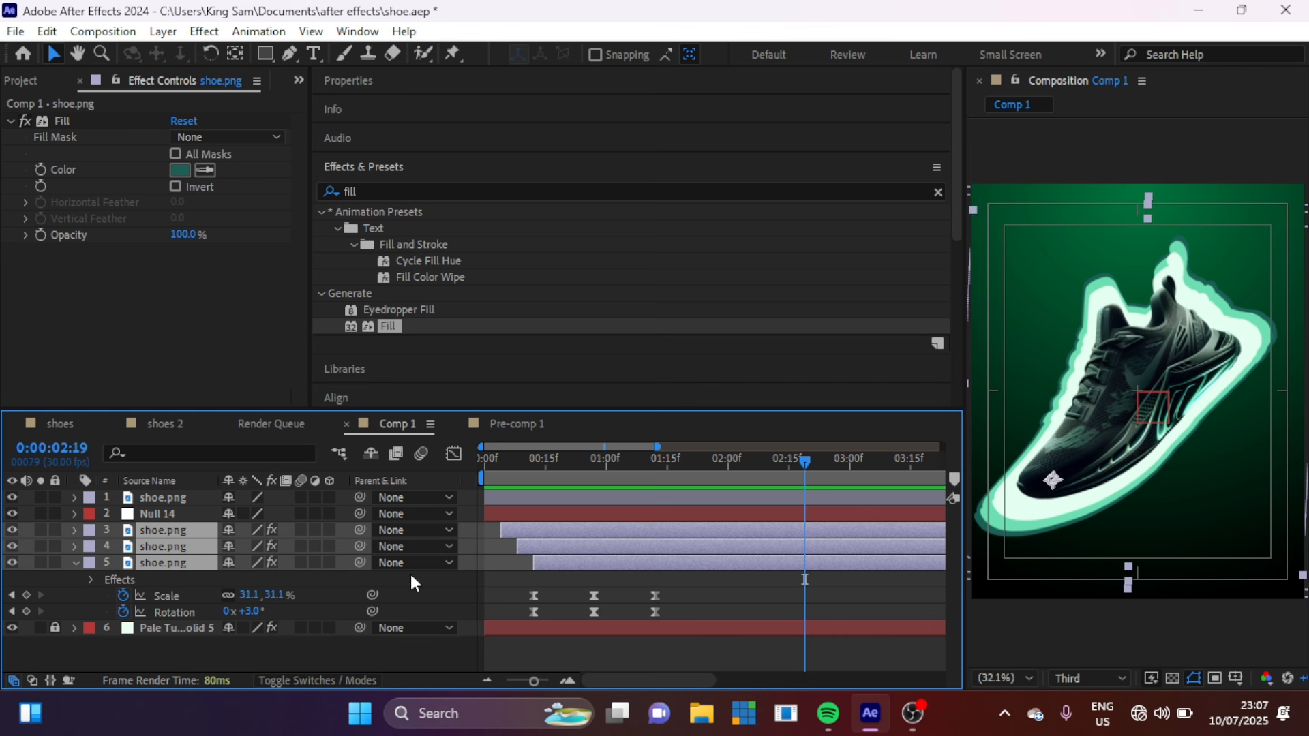
{"action": "left_click_drag", "start_coordinate": [361, 562], "coordinate": [155, 517]}
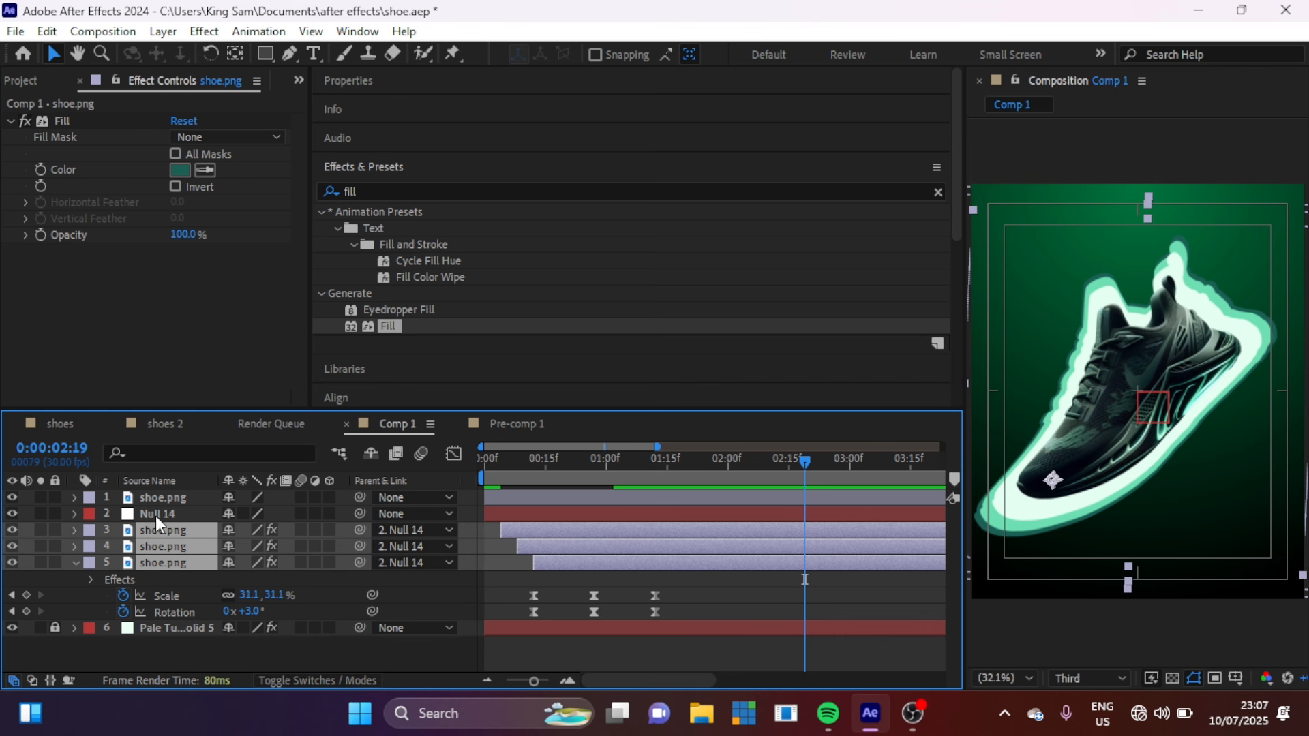
Scale the null down to 93% to shrink the parented shoe outlines, delete the null, and move the current time to 0:00:01:21
{"action": "left_click", "coordinate": [163, 515]}
{"action": "key", "text": "s"}
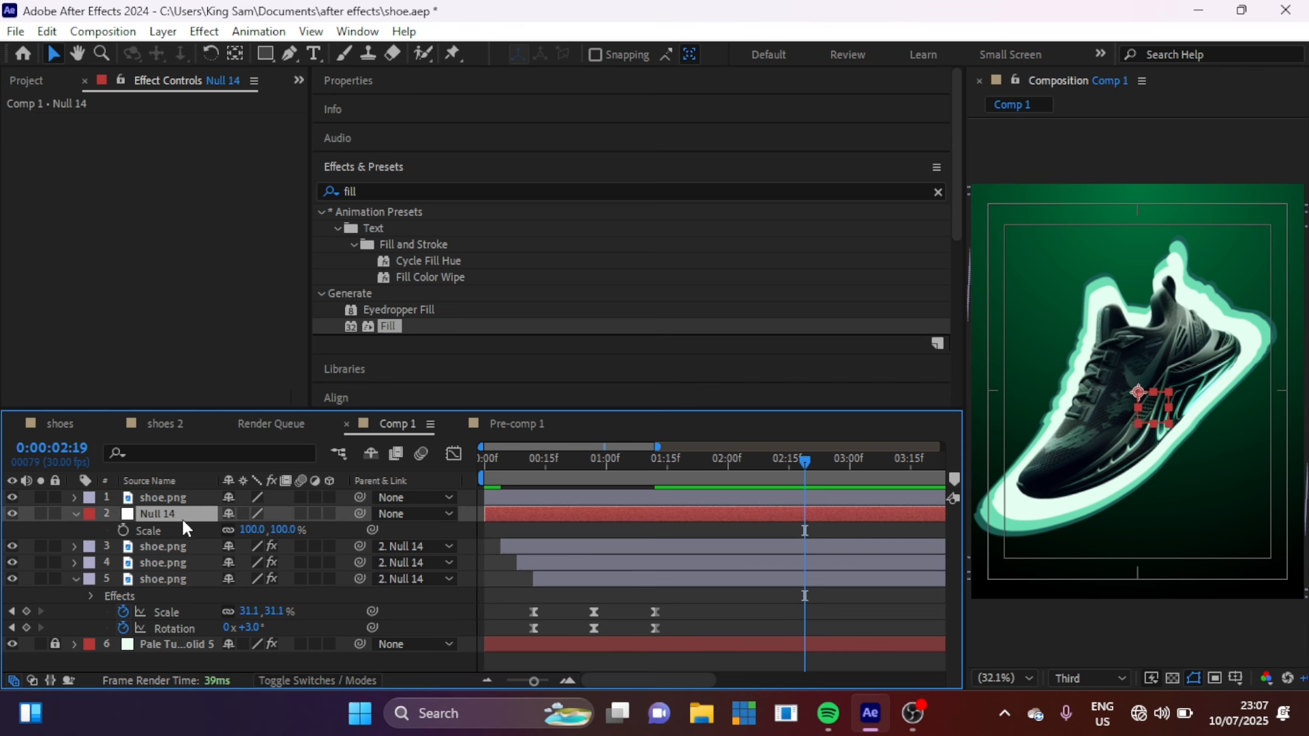
{"action": "left_click_drag", "start_coordinate": [281, 531], "coordinate": [276, 531]}
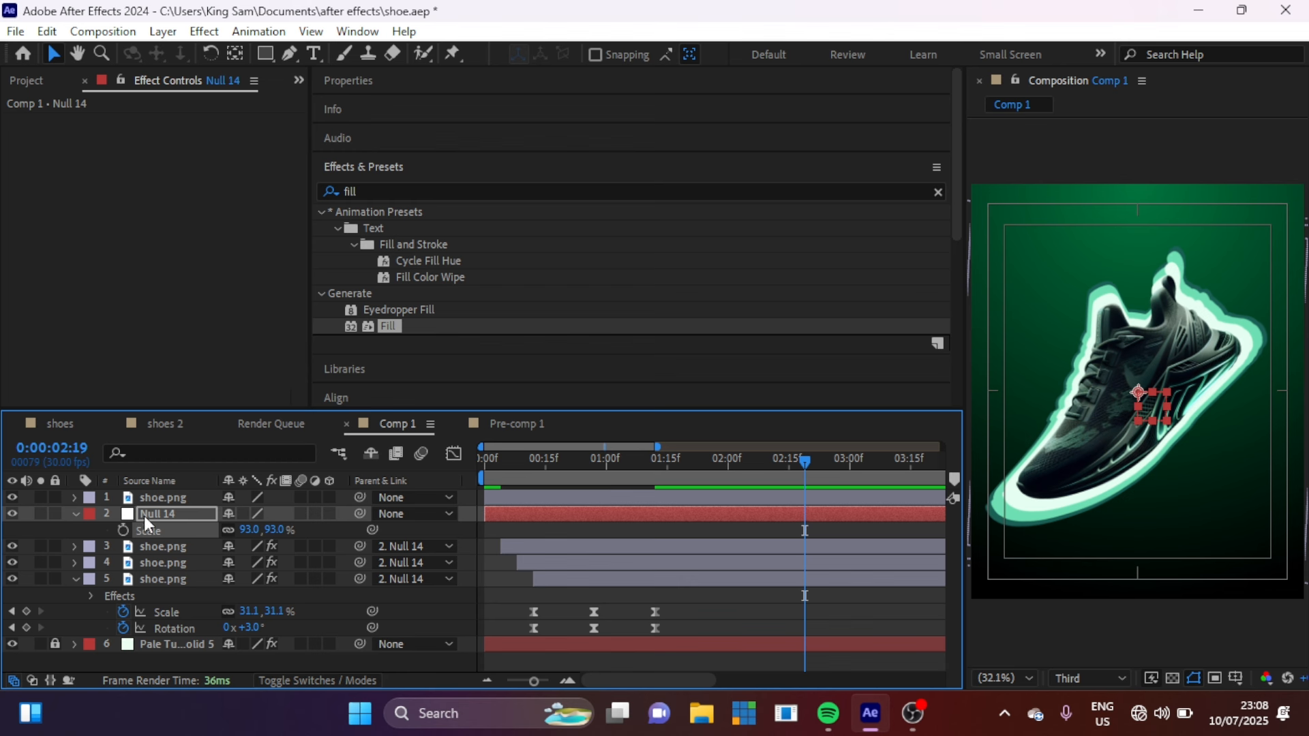
{"action": "key", "text": "Delete"}
{"action": "left_click", "coordinate": [686, 635]}
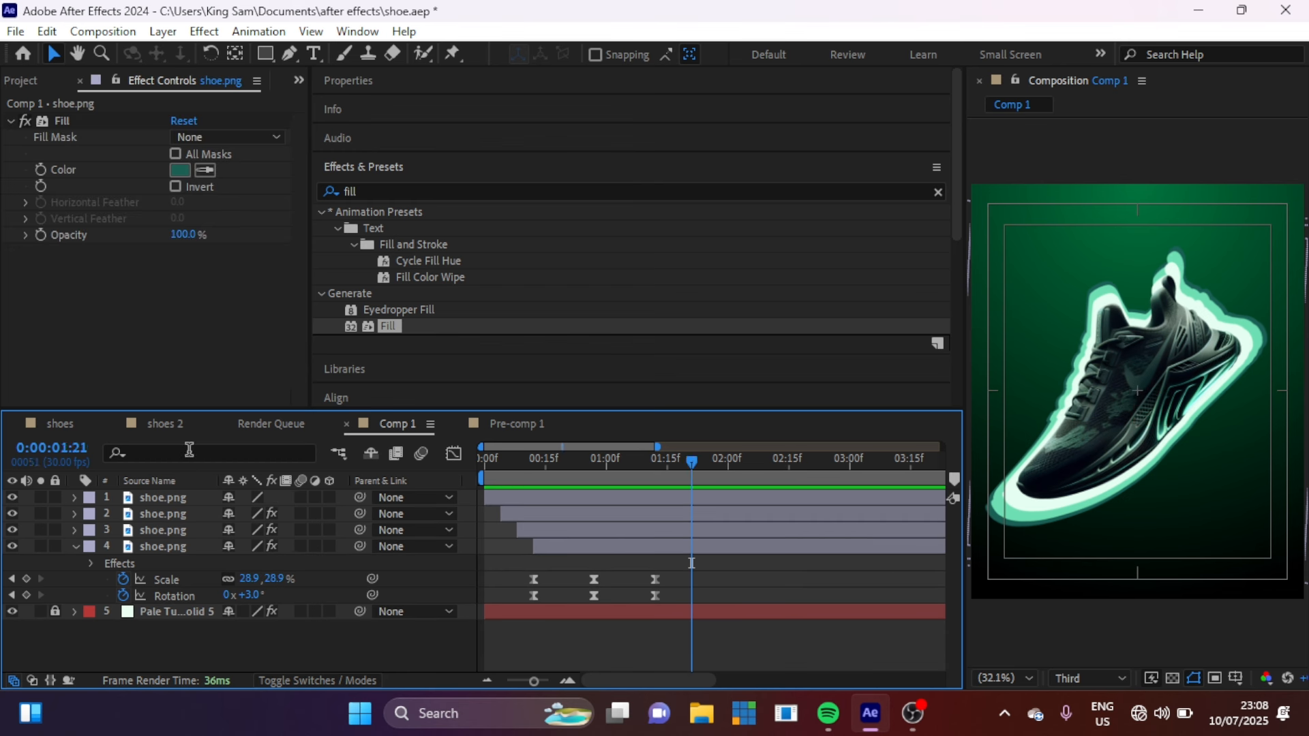
Bring the basketball image and the limited edition text layers from the shoes 2 composition into Comp 1 as copies
{"action": "left_click", "coordinate": [163, 422]}
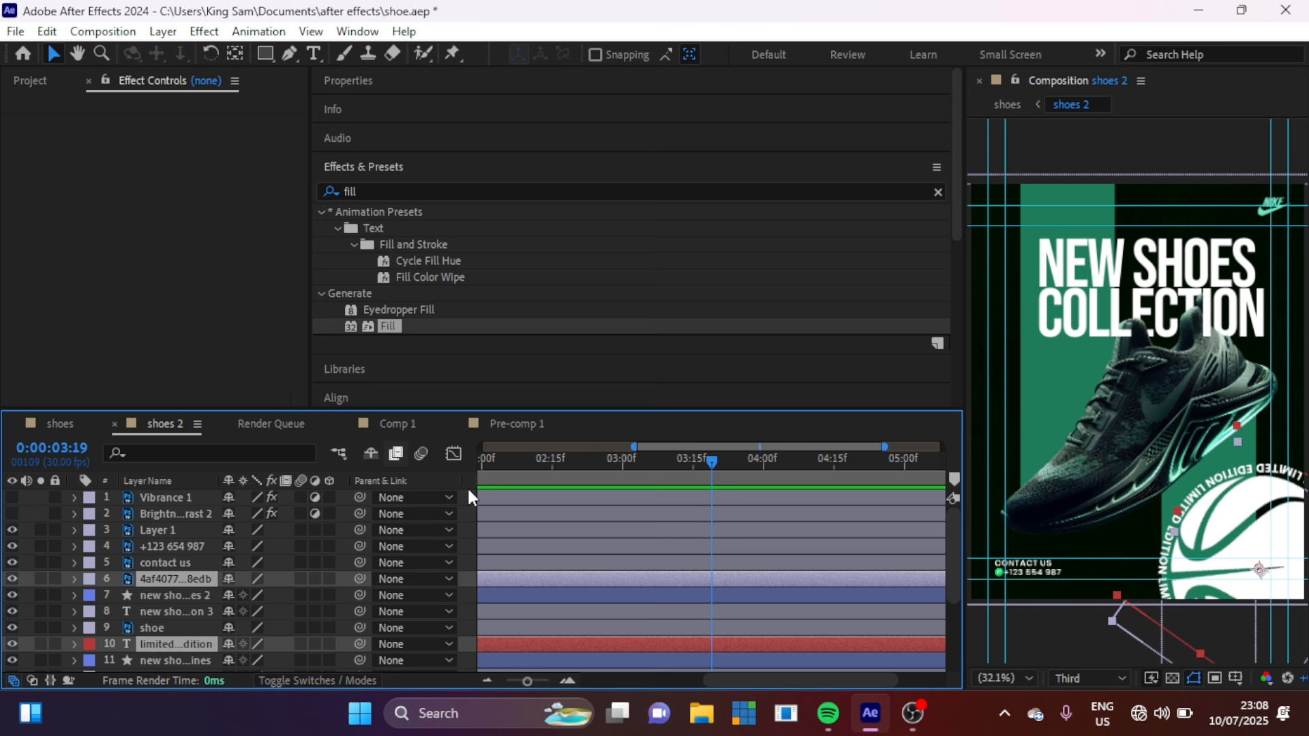
{"action": "left_click", "coordinate": [384, 421]}
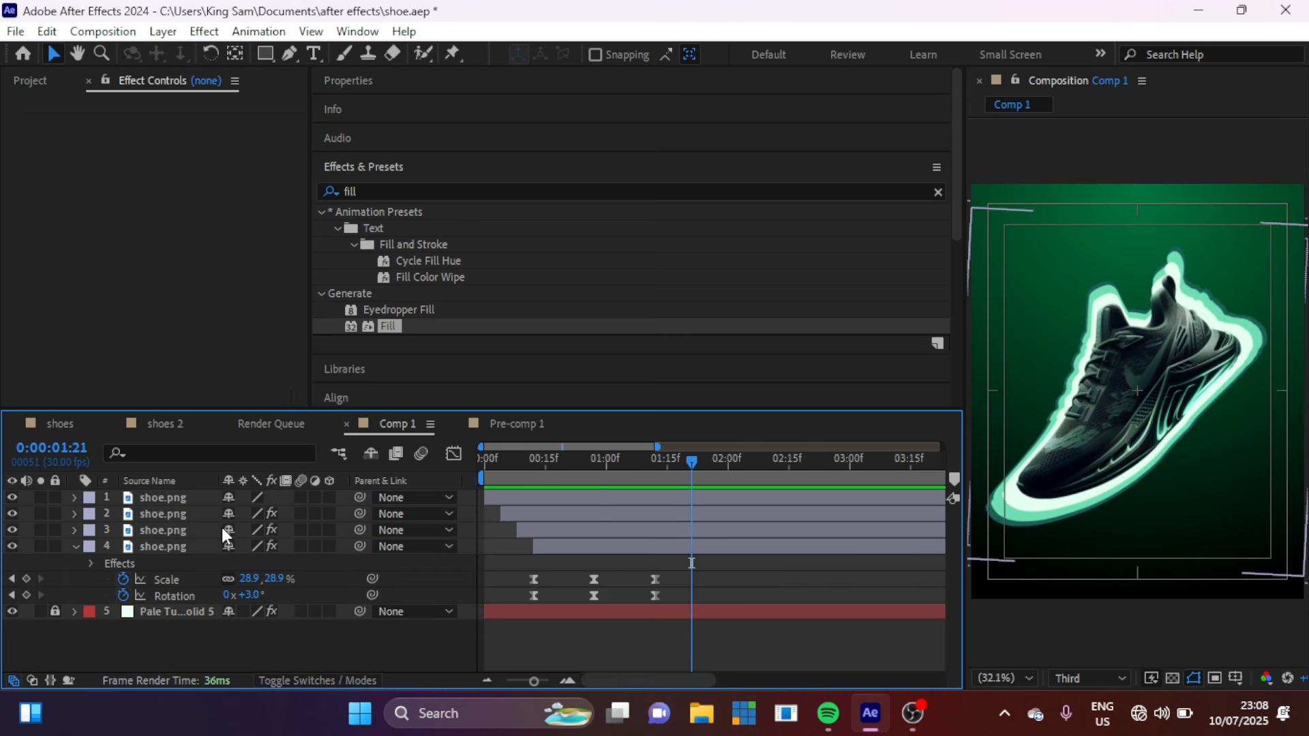
{"action": "key", "text": "ctrl+v"}
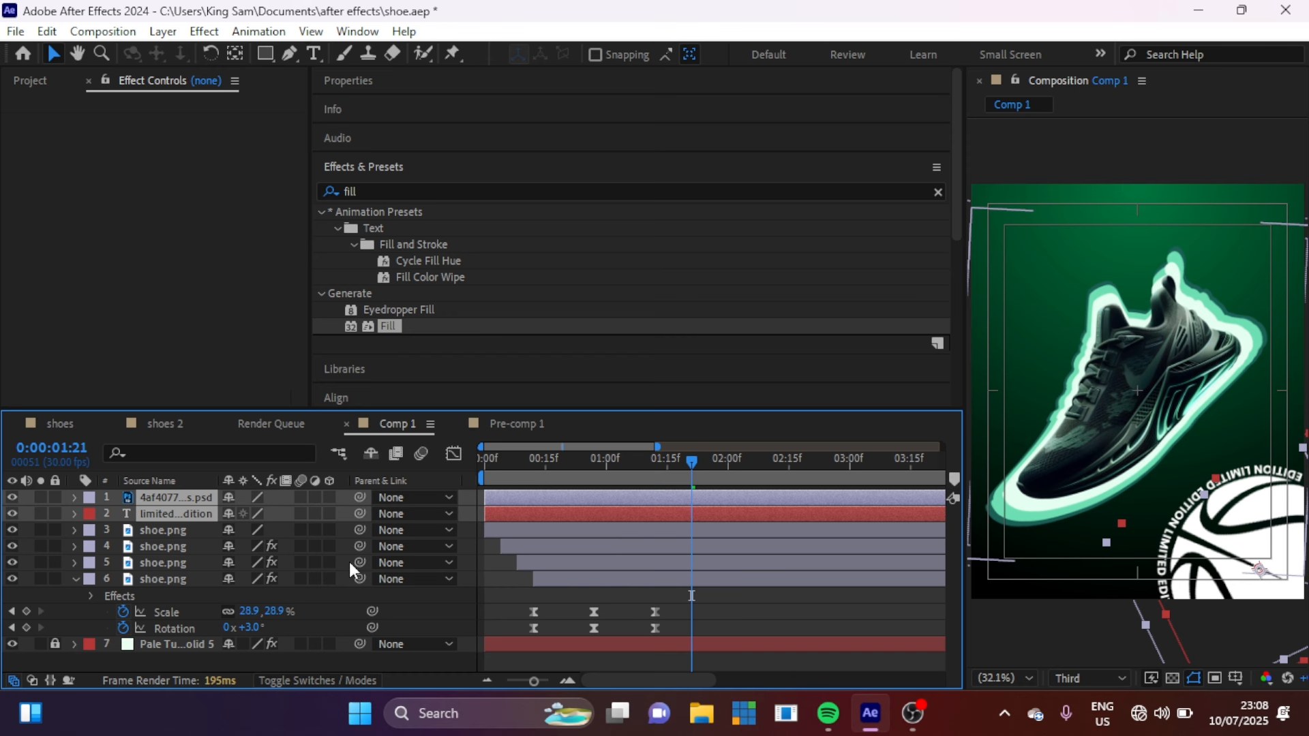
Create a new null object and parent the basketball image and limited edition text layers to it
{"action": "right_click", "coordinate": [67, 607]}
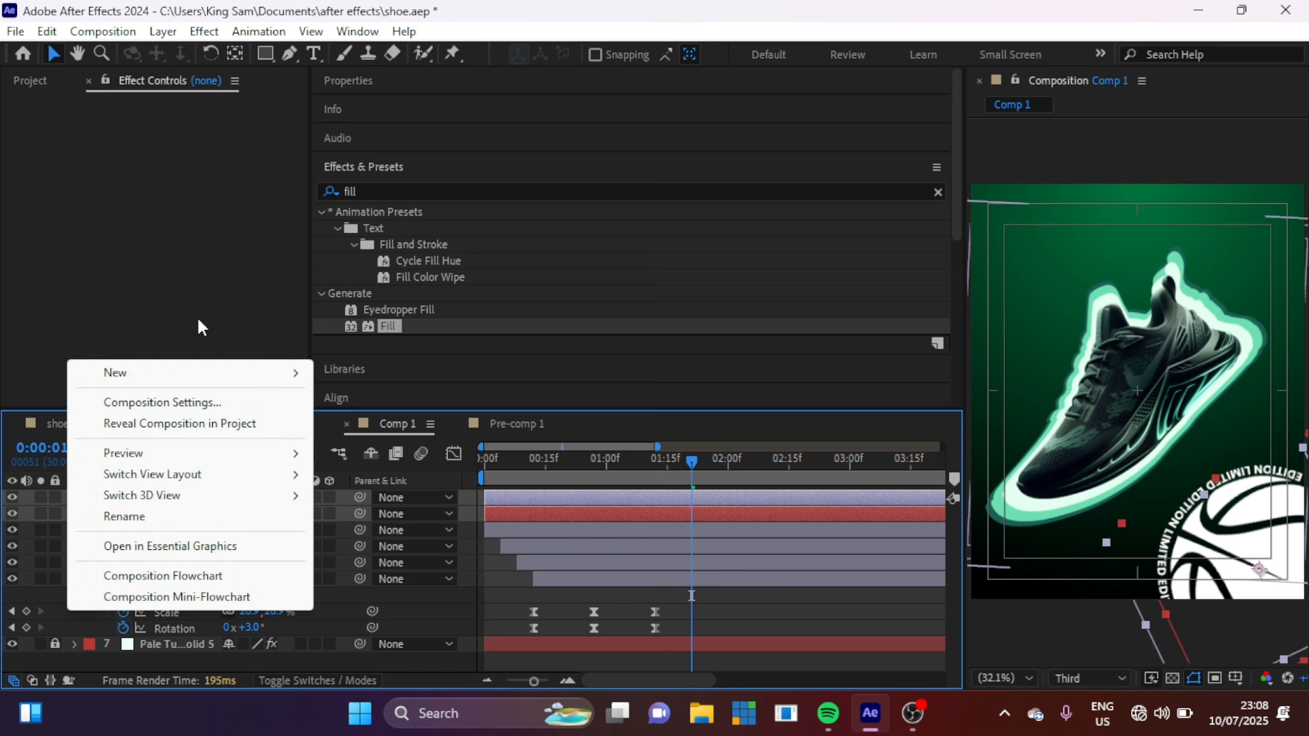
{"action": "mouse_move", "coordinate": [171, 381]}
{"action": "left_click", "coordinate": [394, 488]}
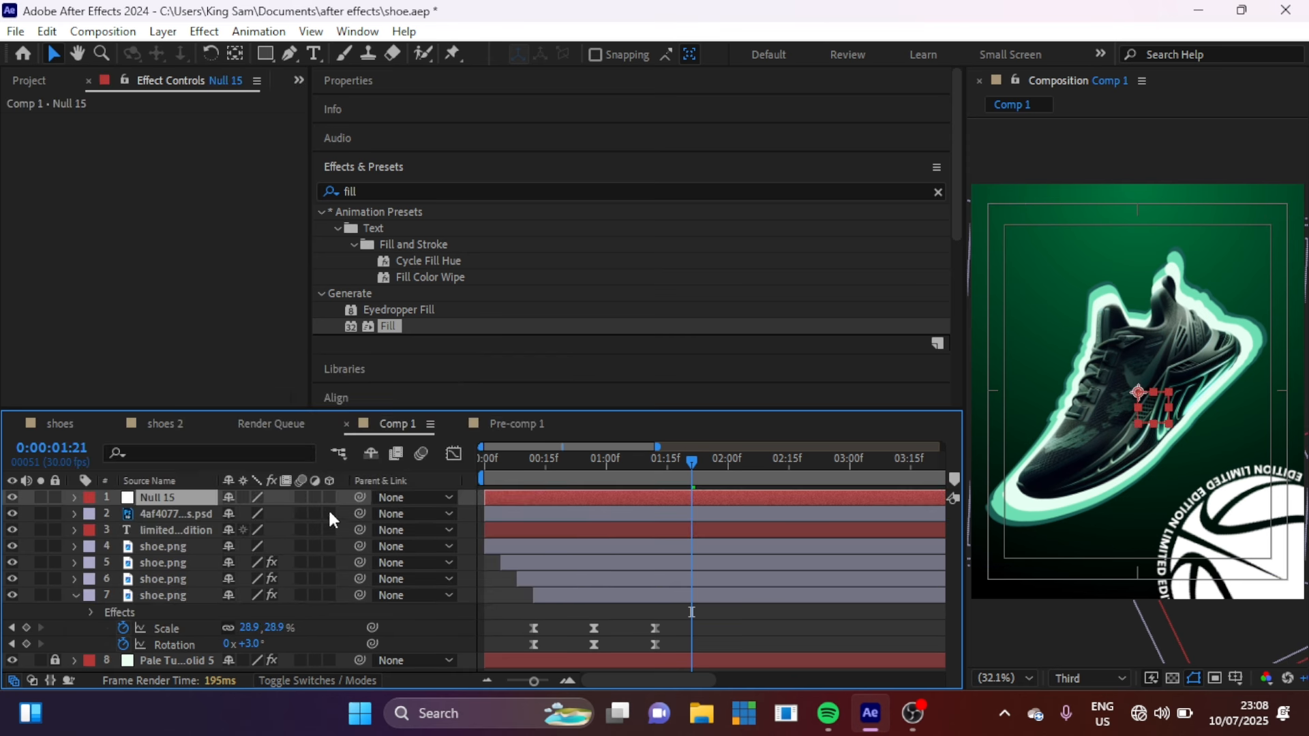
{"action": "left_click", "coordinate": [185, 525]}
{"action": "left_click", "coordinate": [176, 519], "text": "shift"}
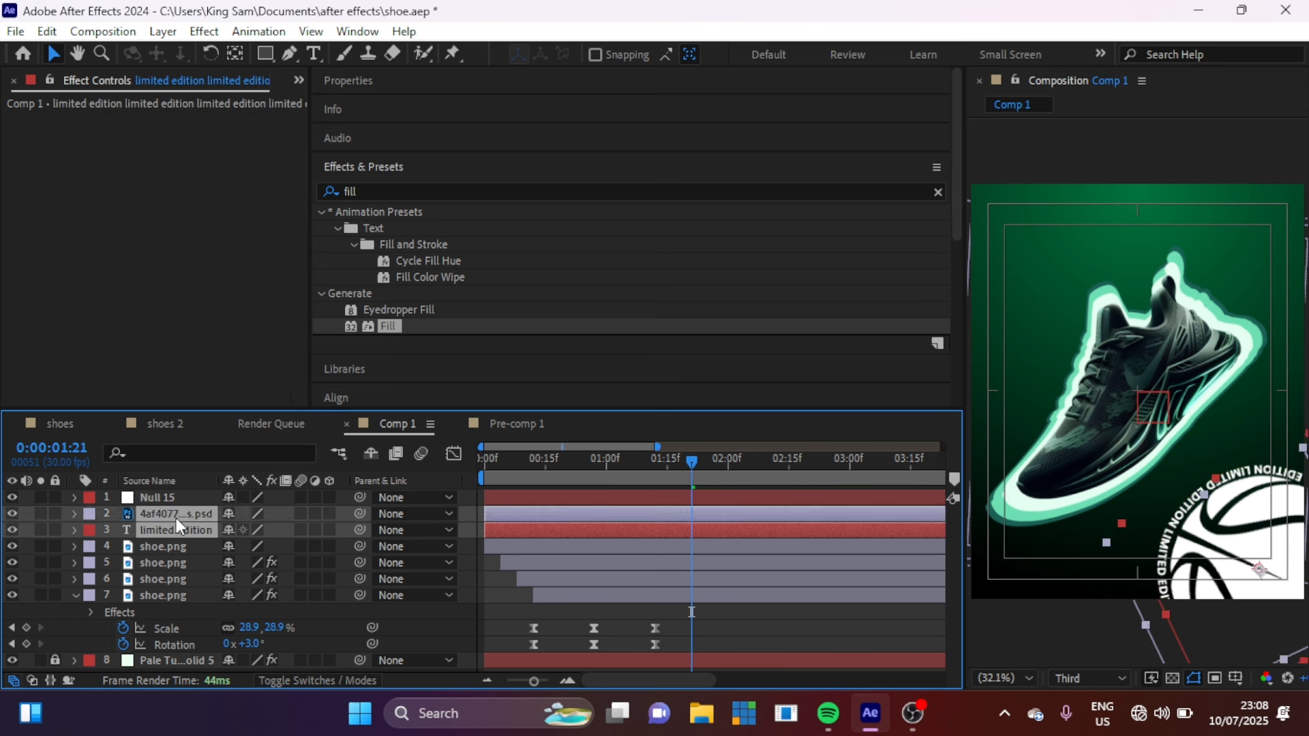
{"action": "left_click_drag", "start_coordinate": [359, 513], "coordinate": [153, 497]}
Scale the null up to 137% to enlarge the basketball and its circular text, and delete the null
{"action": "left_click", "coordinate": [155, 497]}
{"action": "key", "text": "s"}
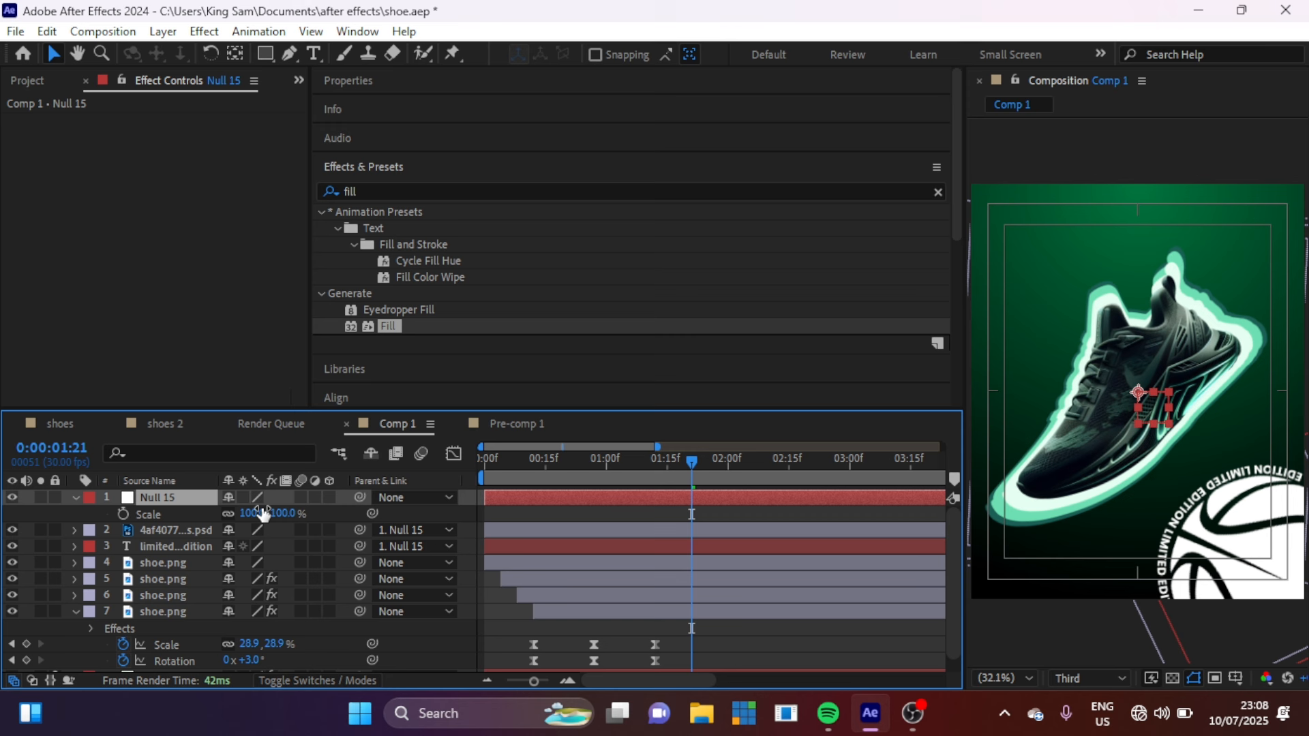
{"action": "left_click_drag", "start_coordinate": [295, 516], "coordinate": [319, 509]}
{"action": "left_click", "coordinate": [162, 498]}
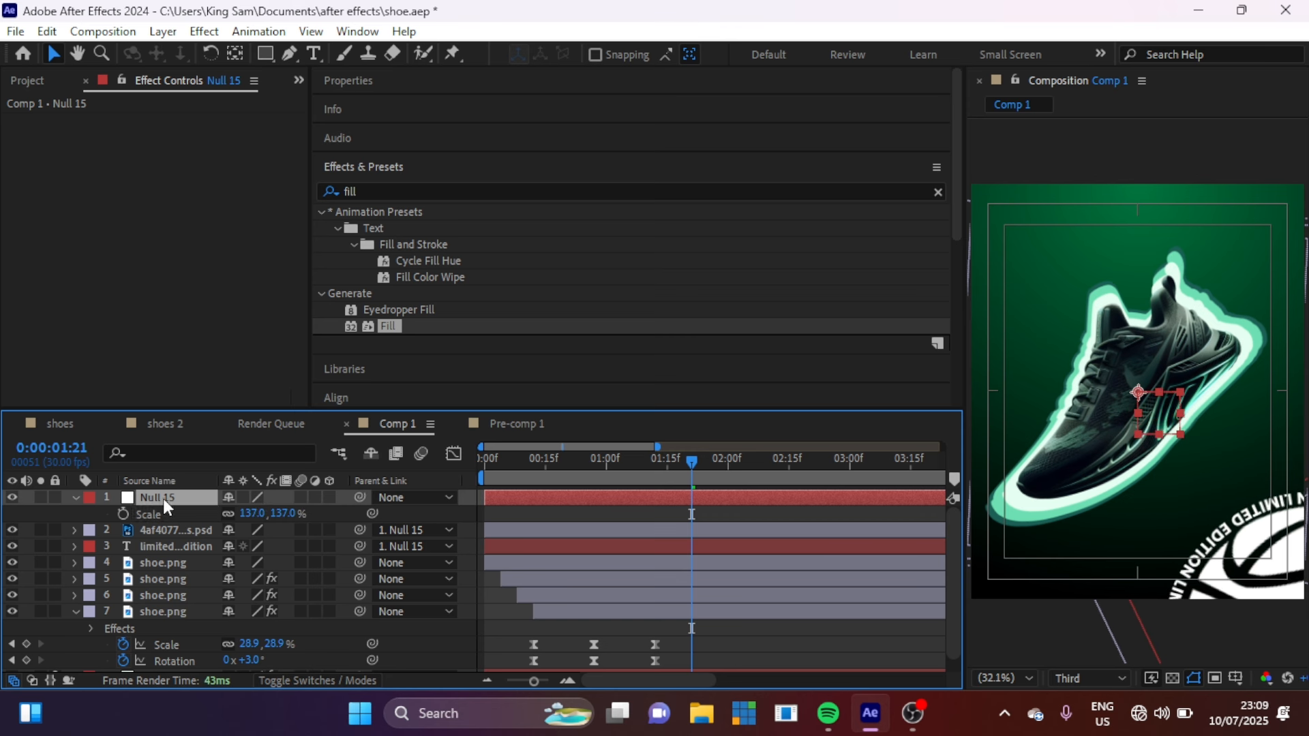
{"action": "key", "text": "Delete"}
Move the basketball and limited edition text further into the frame's lower-right area and place both layers beneath all the shoe layers
{"action": "left_click", "coordinate": [159, 498]}
{"action": "left_click", "coordinate": [153, 512], "text": "ctrl"}
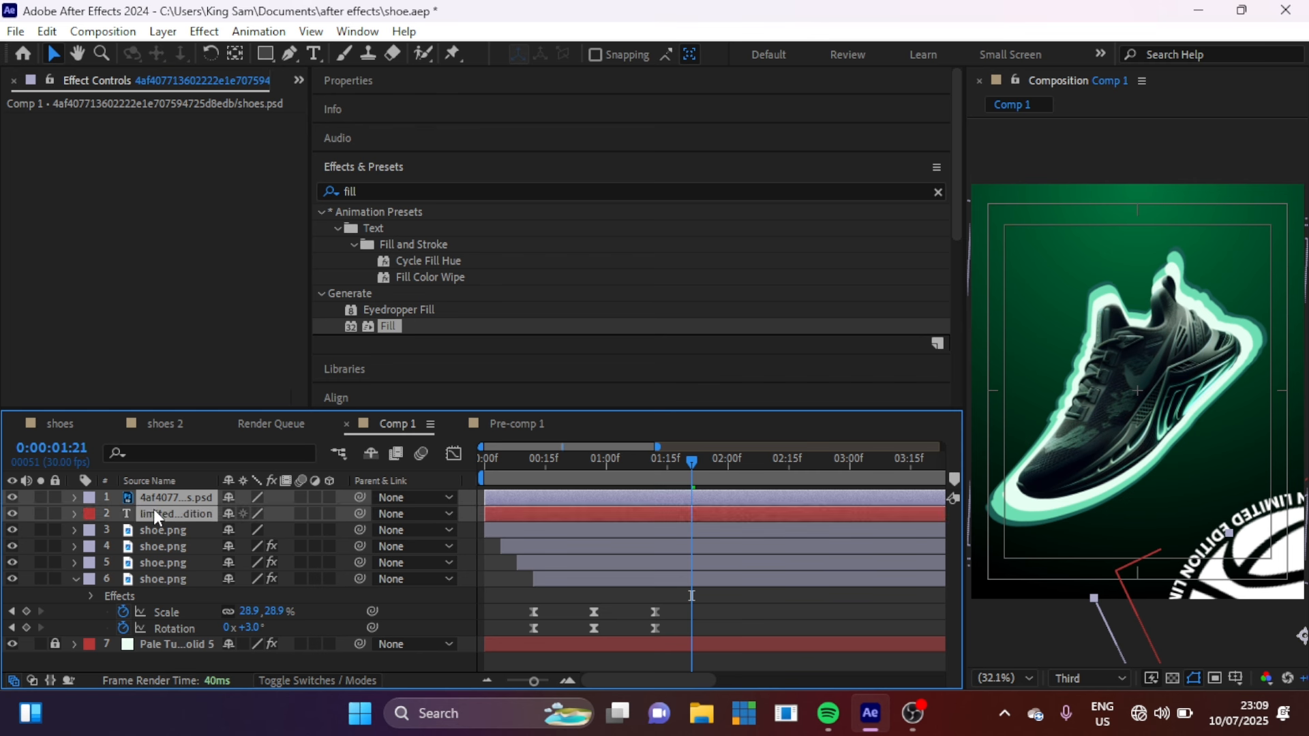
{"action": "left_click_drag", "start_coordinate": [1276, 582], "coordinate": [1211, 488]}
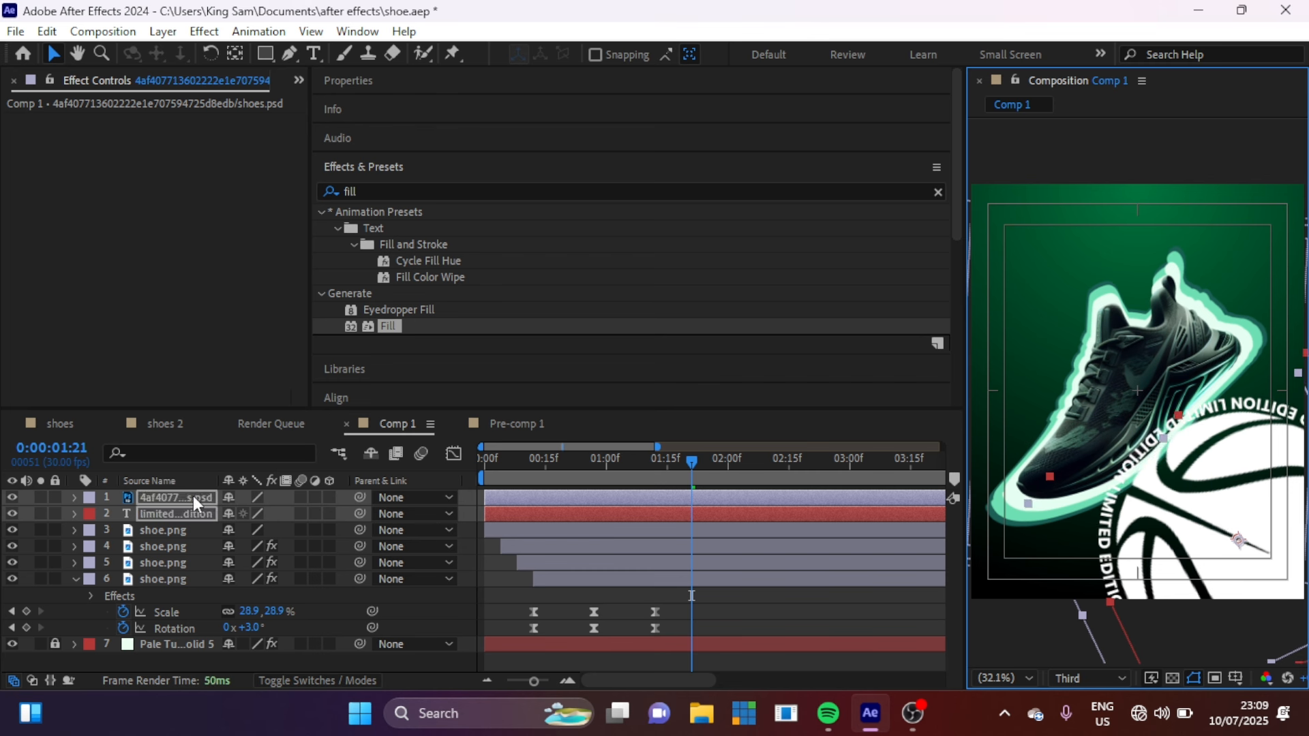
{"action": "left_click_drag", "start_coordinate": [181, 509], "coordinate": [183, 620]}
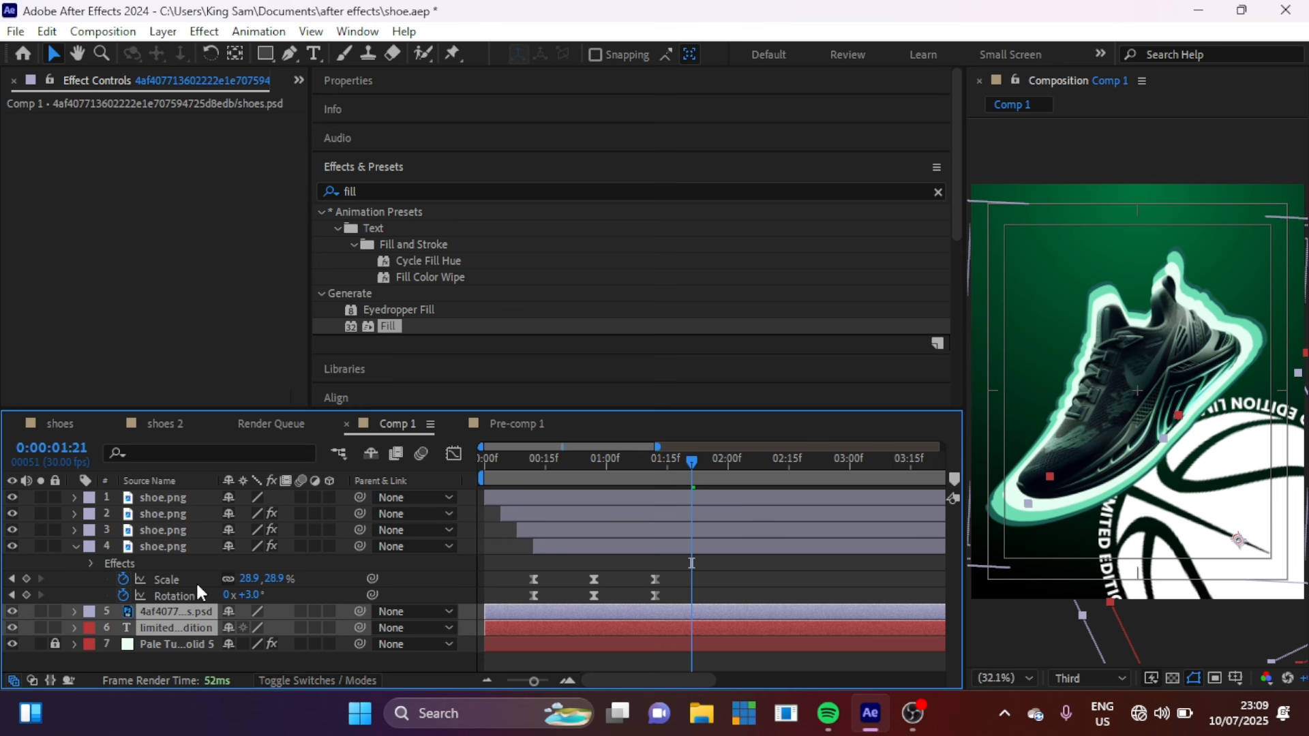
Add an adjustment layer directly above the basketball layer, apply Fast Box Blur to it, and raise the Blur Radius to soften the basketball and text
{"action": "right_click", "coordinate": [28, 612]}
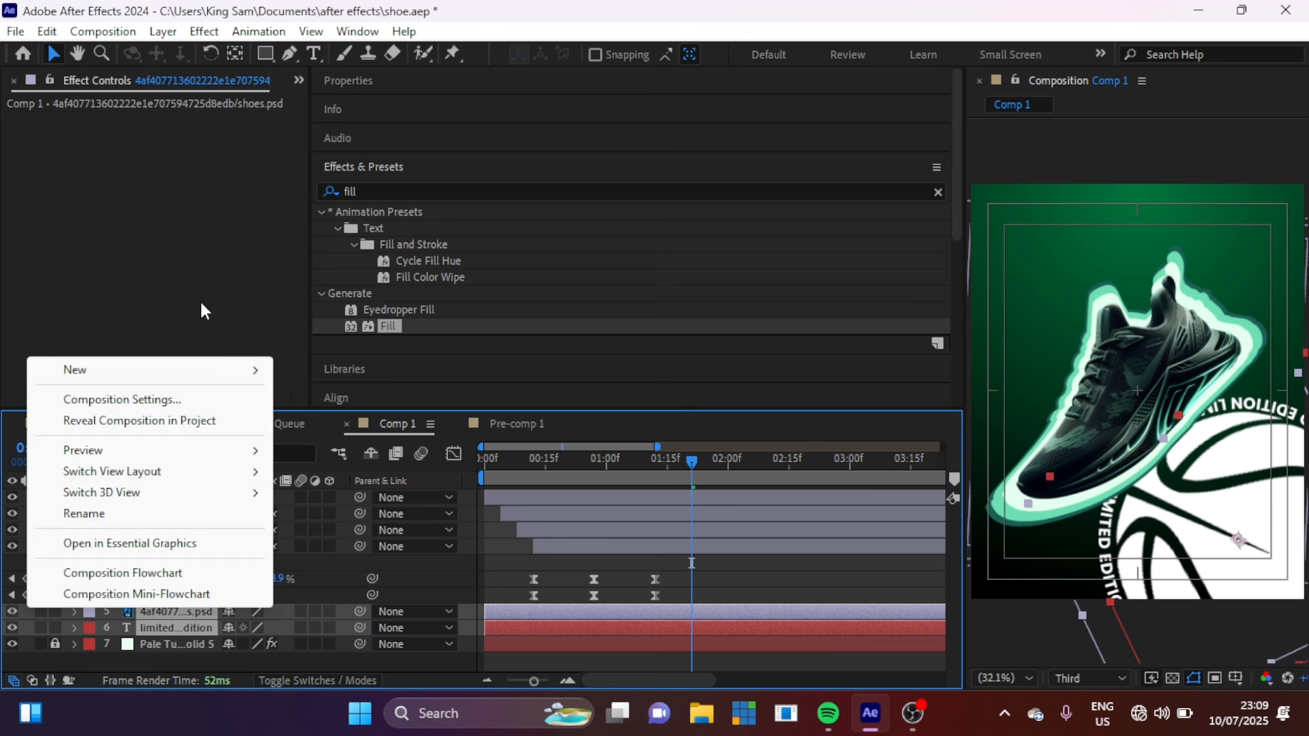
{"action": "mouse_move", "coordinate": [178, 370]}
{"action": "left_click", "coordinate": [385, 526]}
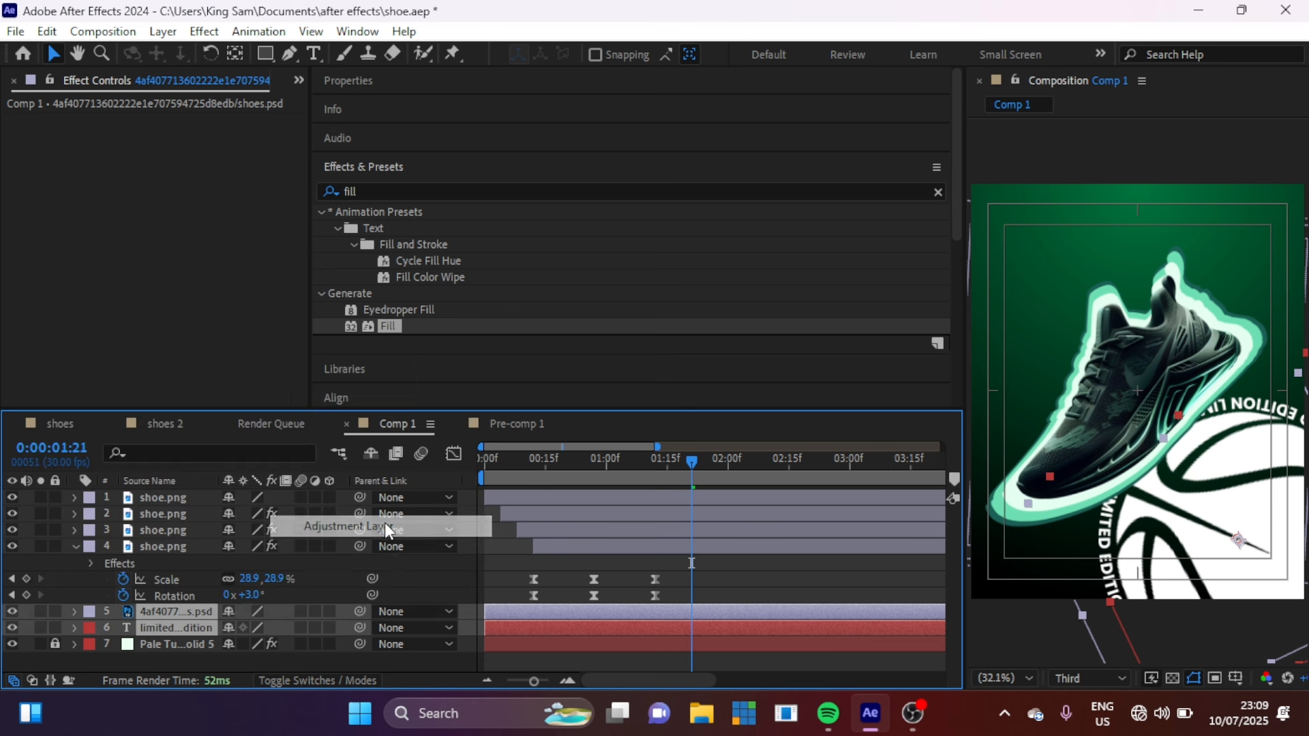
{"action": "left_click", "coordinate": [387, 184]}
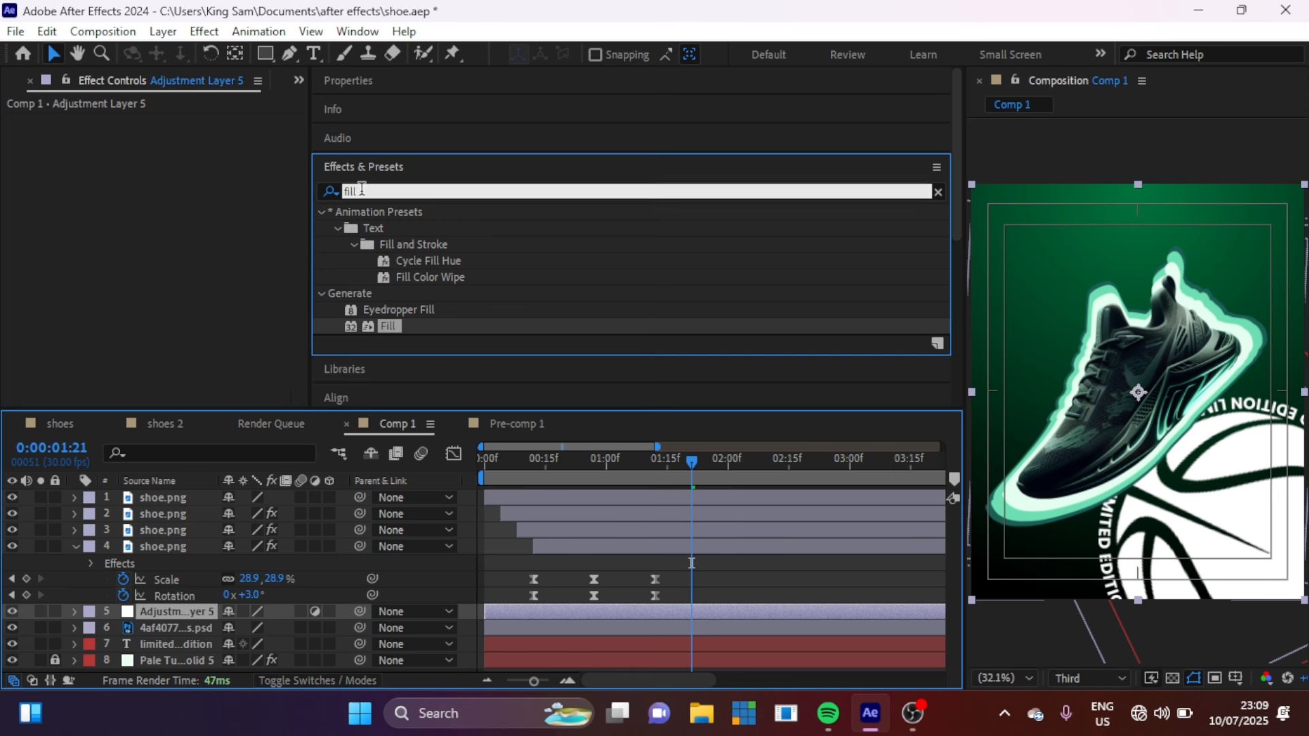
{"action": "type", "text": "fast"}
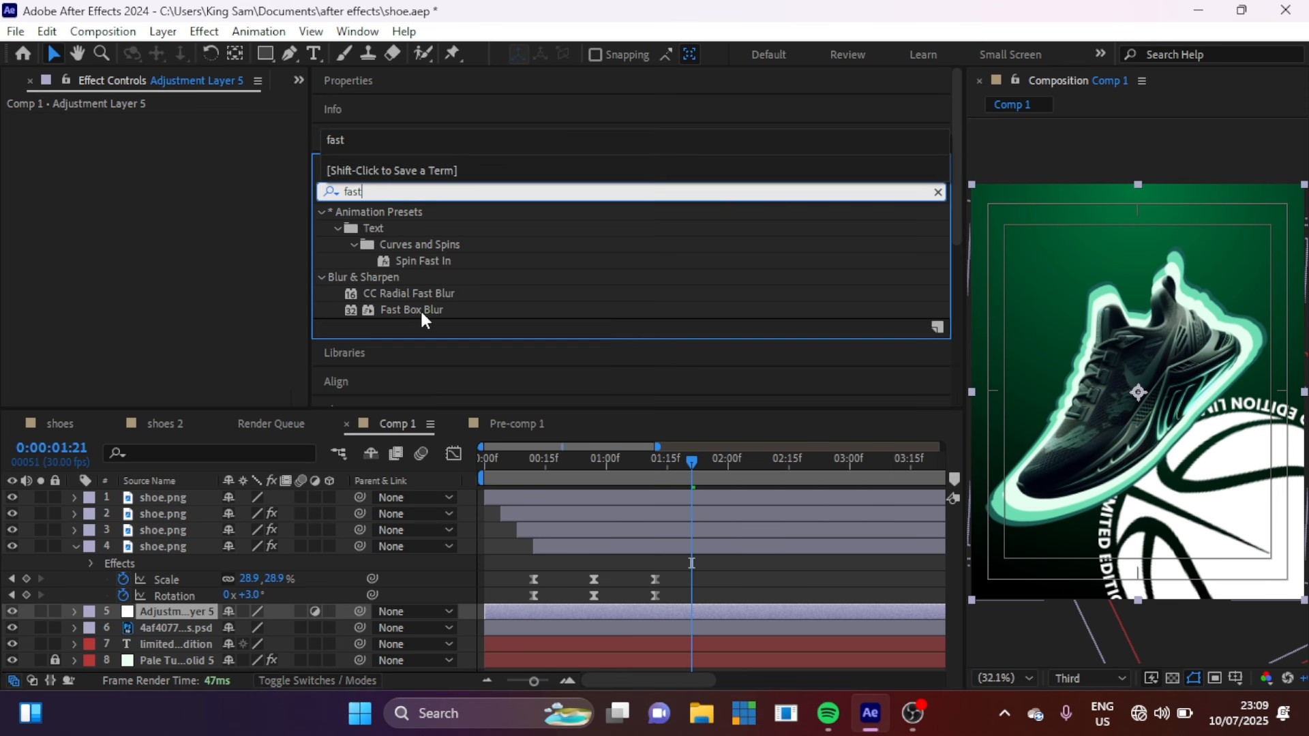
{"action": "left_click_drag", "start_coordinate": [420, 309], "coordinate": [175, 613]}
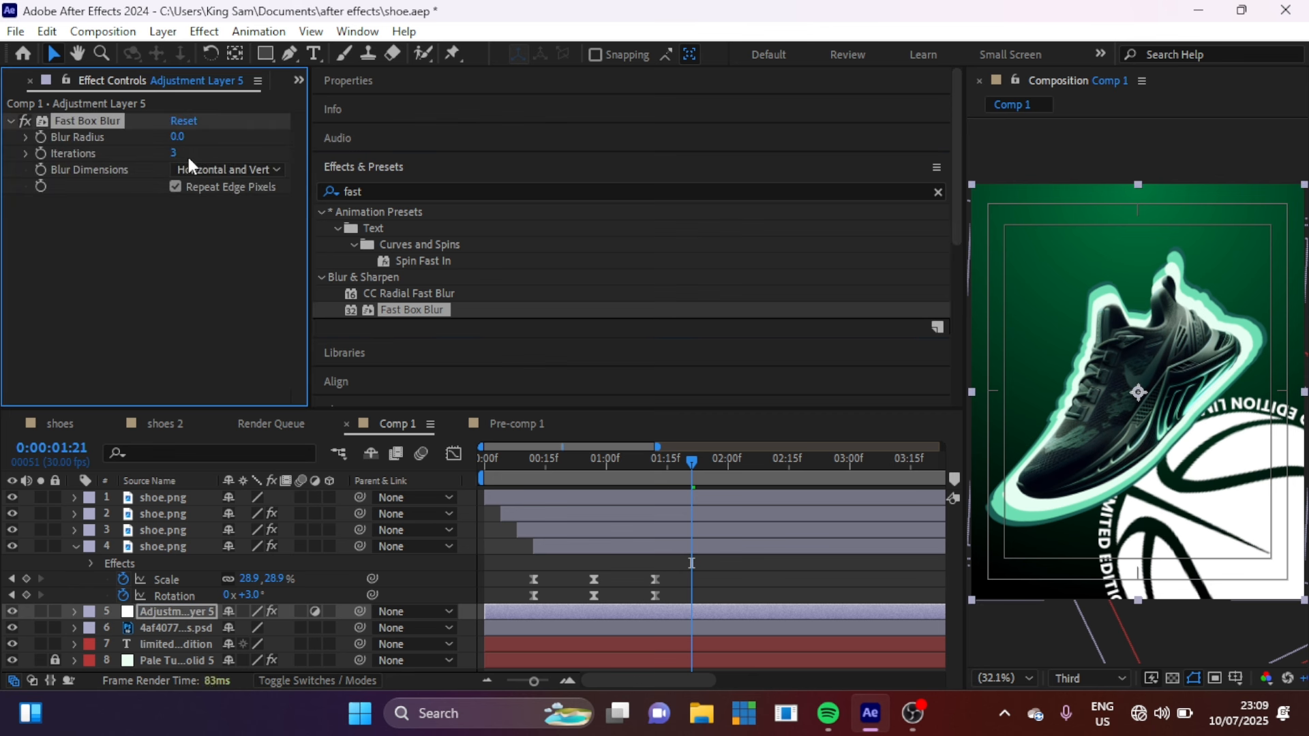
{"action": "left_click_drag", "start_coordinate": [180, 136], "coordinate": [184, 133]}
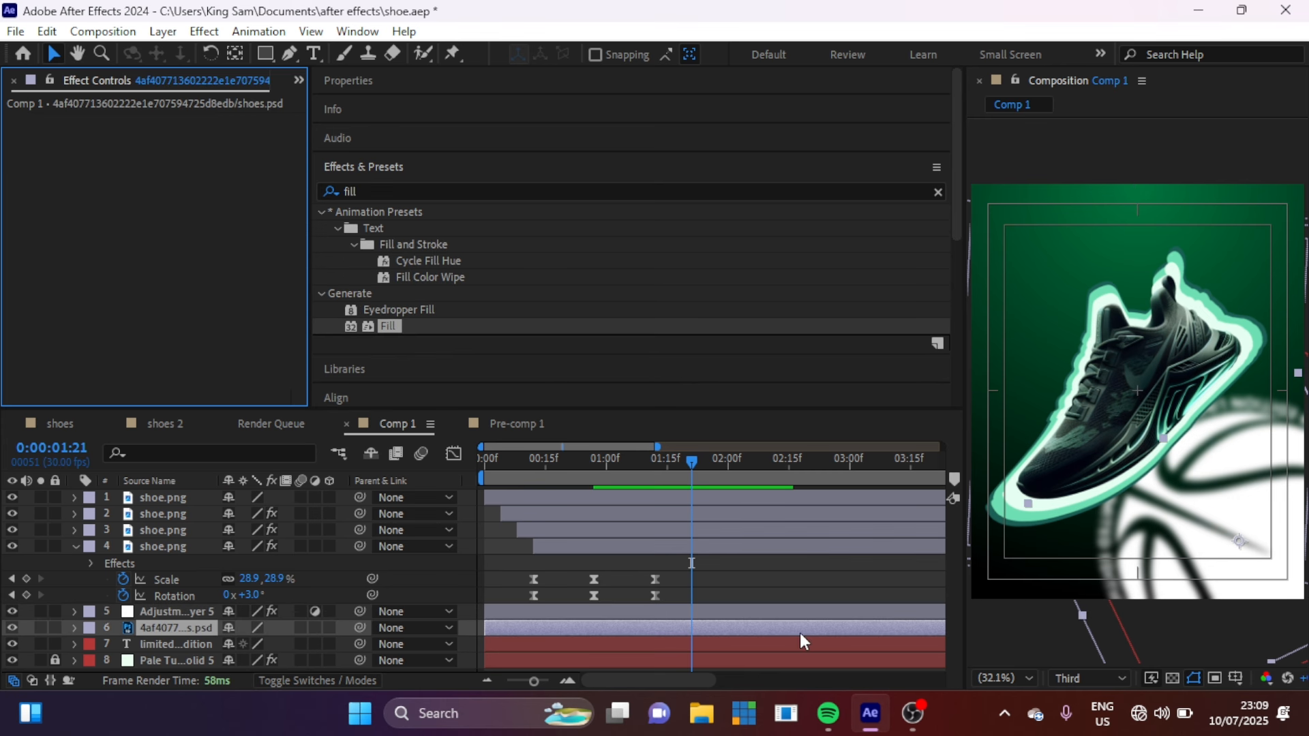
Trim the end of every layer above the gradient background to 0:00:01:13
{"action": "left_click", "coordinate": [659, 467]}
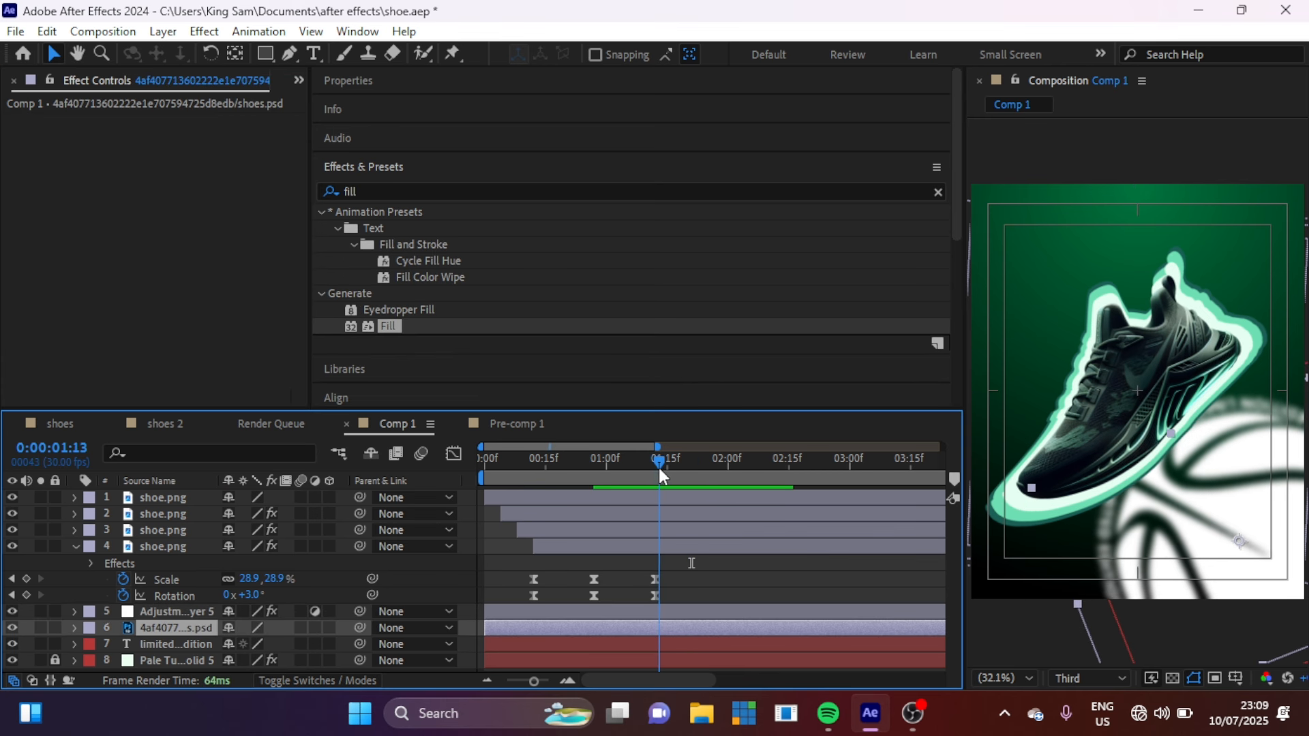
{"action": "left_click", "coordinate": [673, 645]}
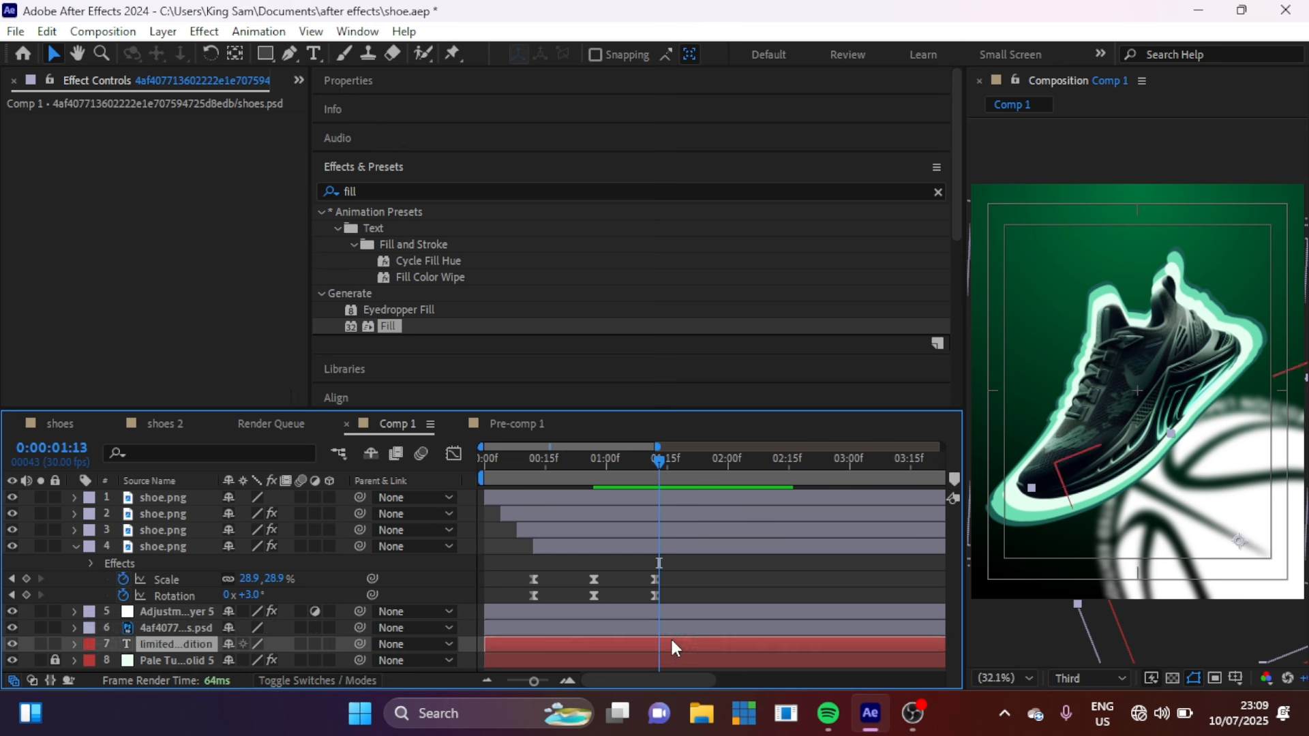
{"action": "left_click", "coordinate": [652, 496], "text": "shift"}
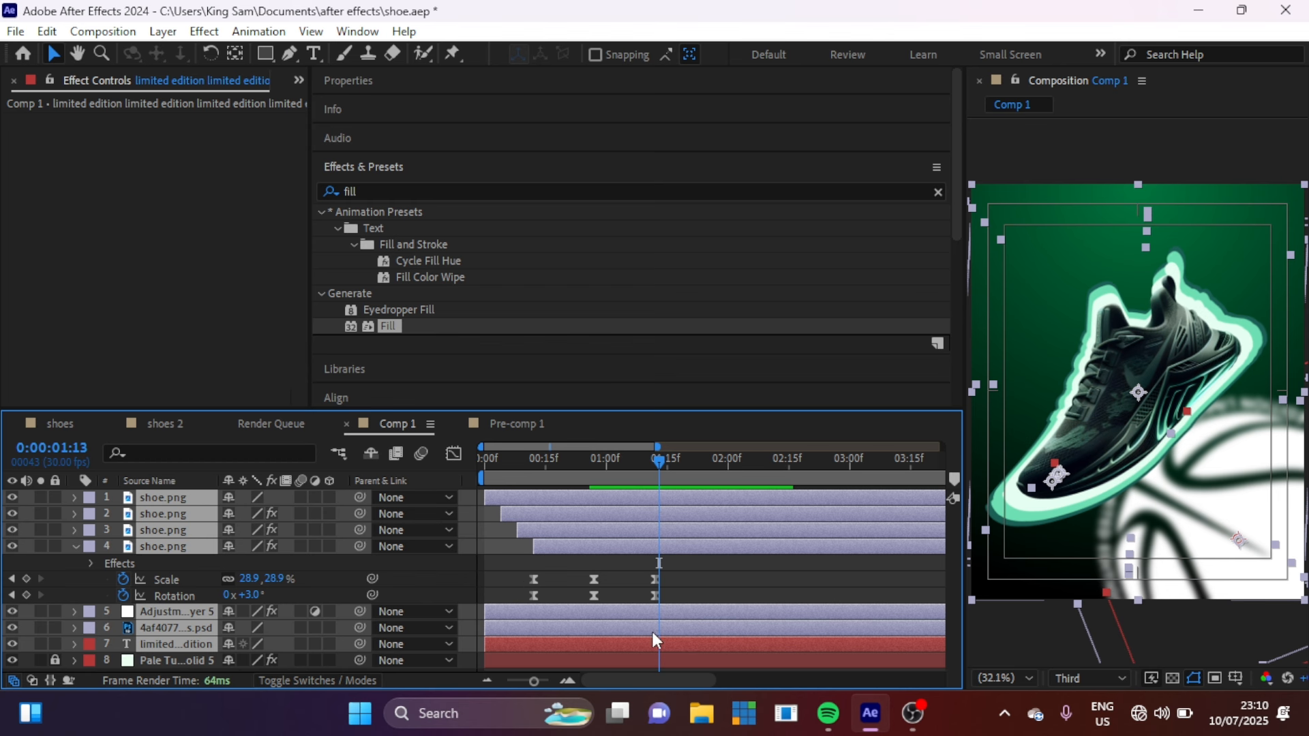
{"action": "key", "text": "alt+bracketright"}
{"action": "key", "text": "F2"}
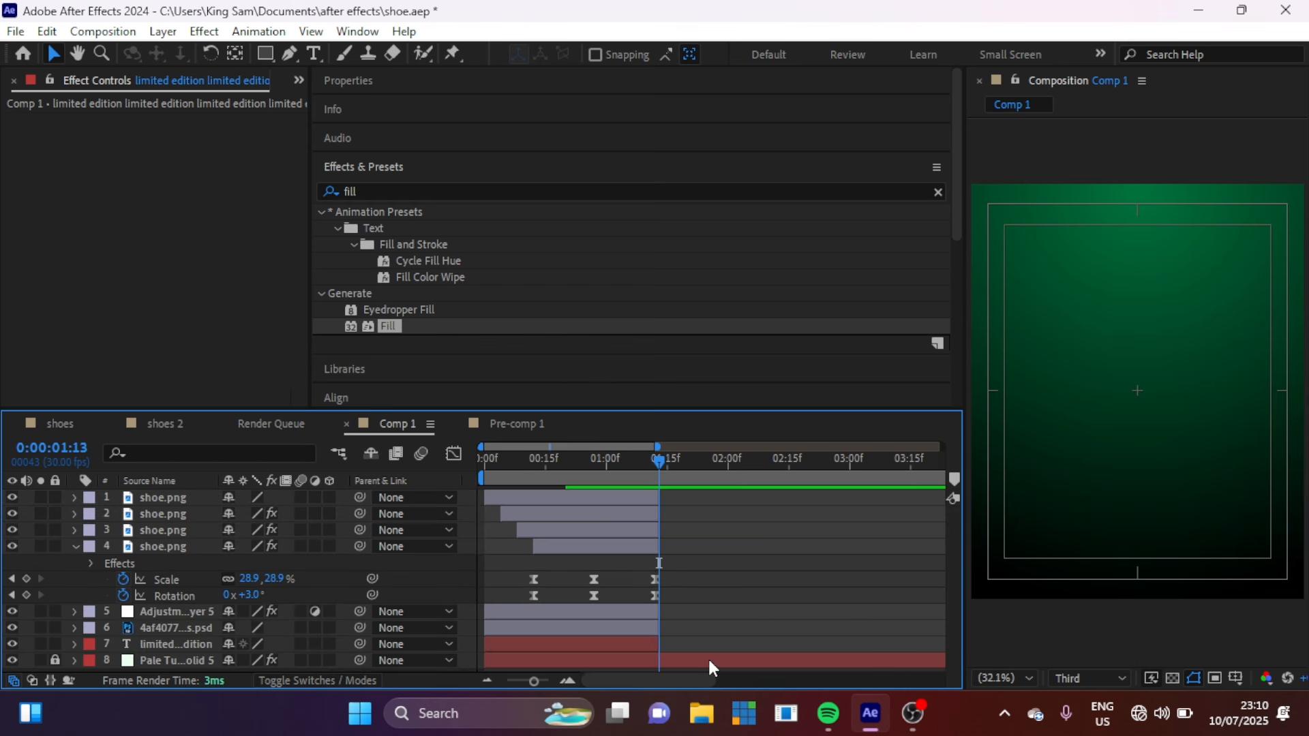
Pre-compose all the trimmed layers above the gradient background into a composition named "scene 1"
{"action": "left_click", "coordinate": [625, 646]}
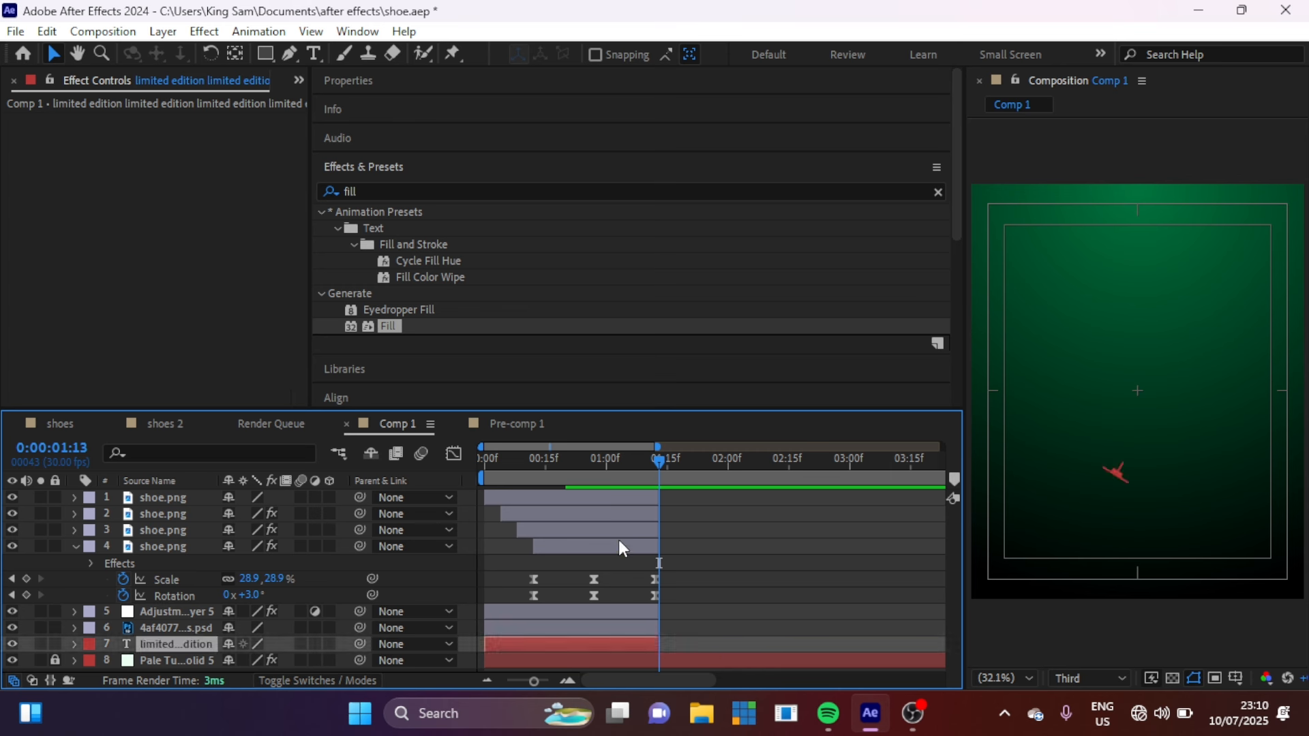
{"action": "right_click", "coordinate": [603, 502]}
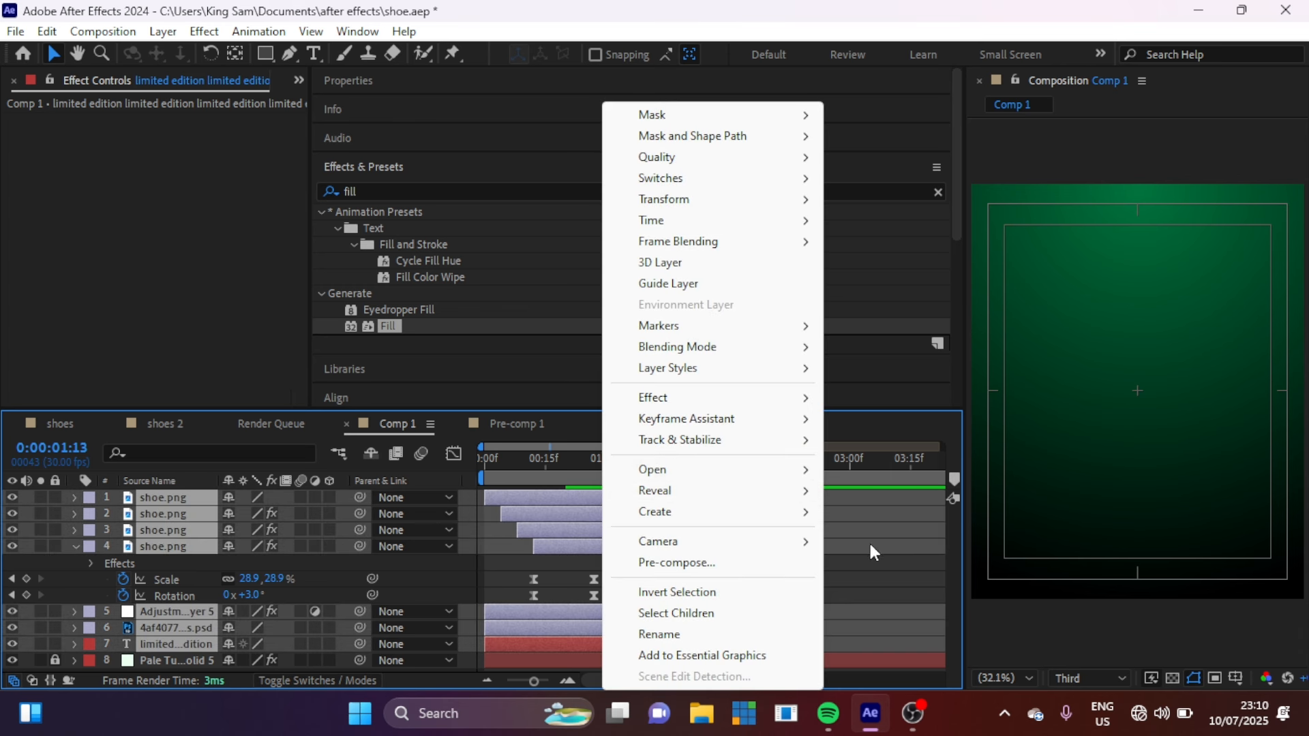
{"action": "left_click", "coordinate": [769, 563]}
{"action": "type", "text": "scene 1"}
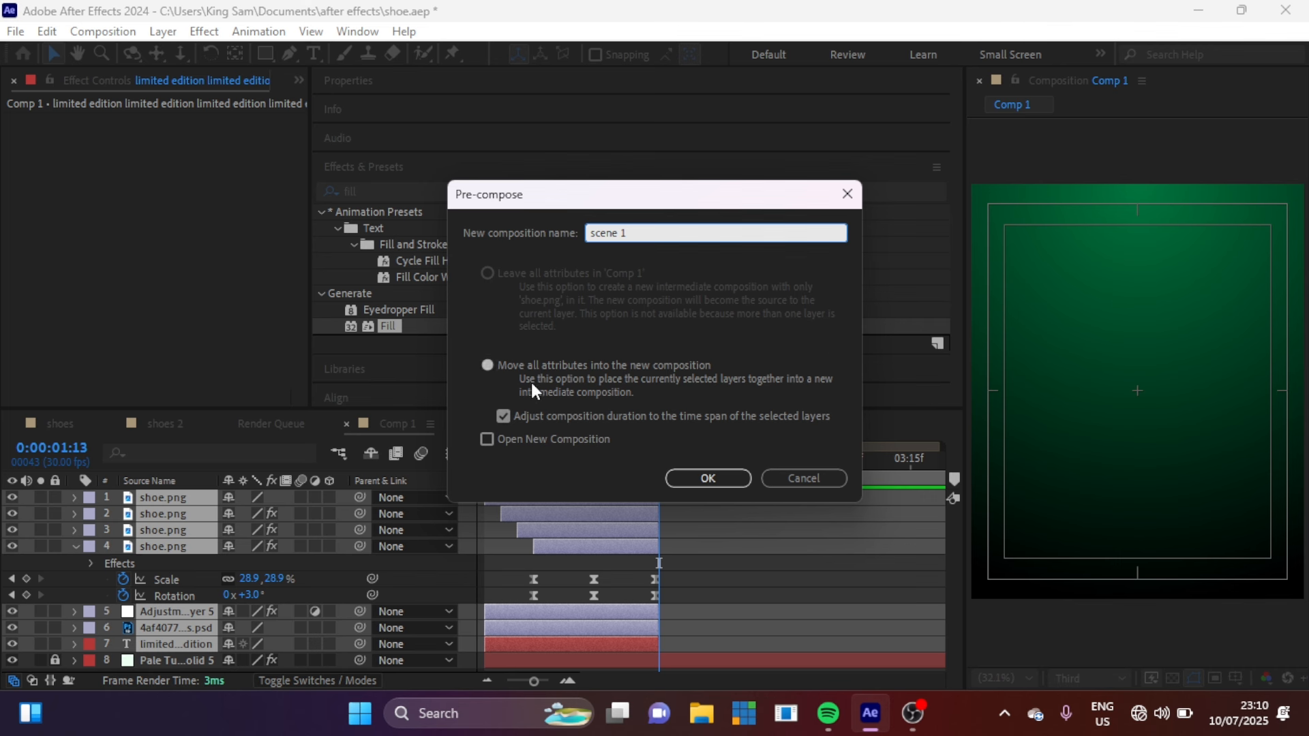
{"action": "left_click", "coordinate": [709, 479]}
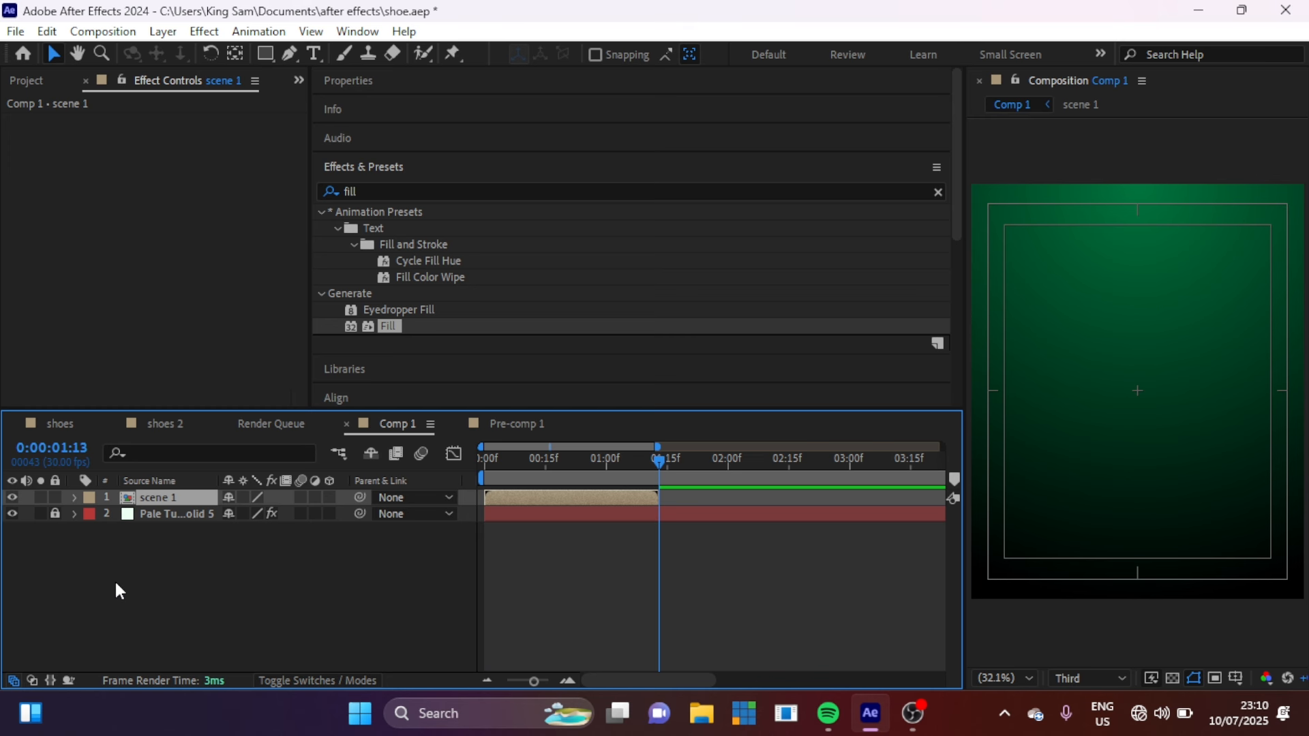
Create a pale mint 1080 x 1350 px solid above scene 1 and trim its start to 0:00:01:13
{"action": "key", "text": "ctrl+y"}
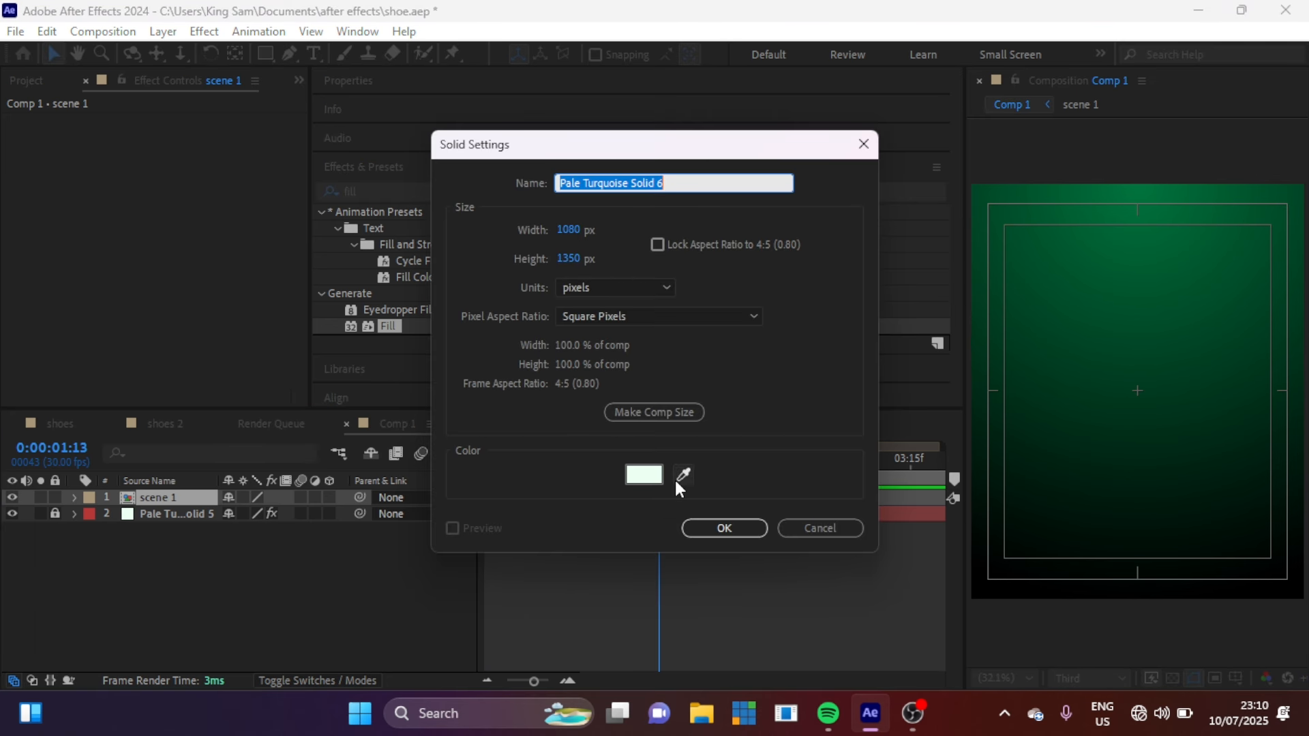
{"action": "left_click", "coordinate": [723, 529]}
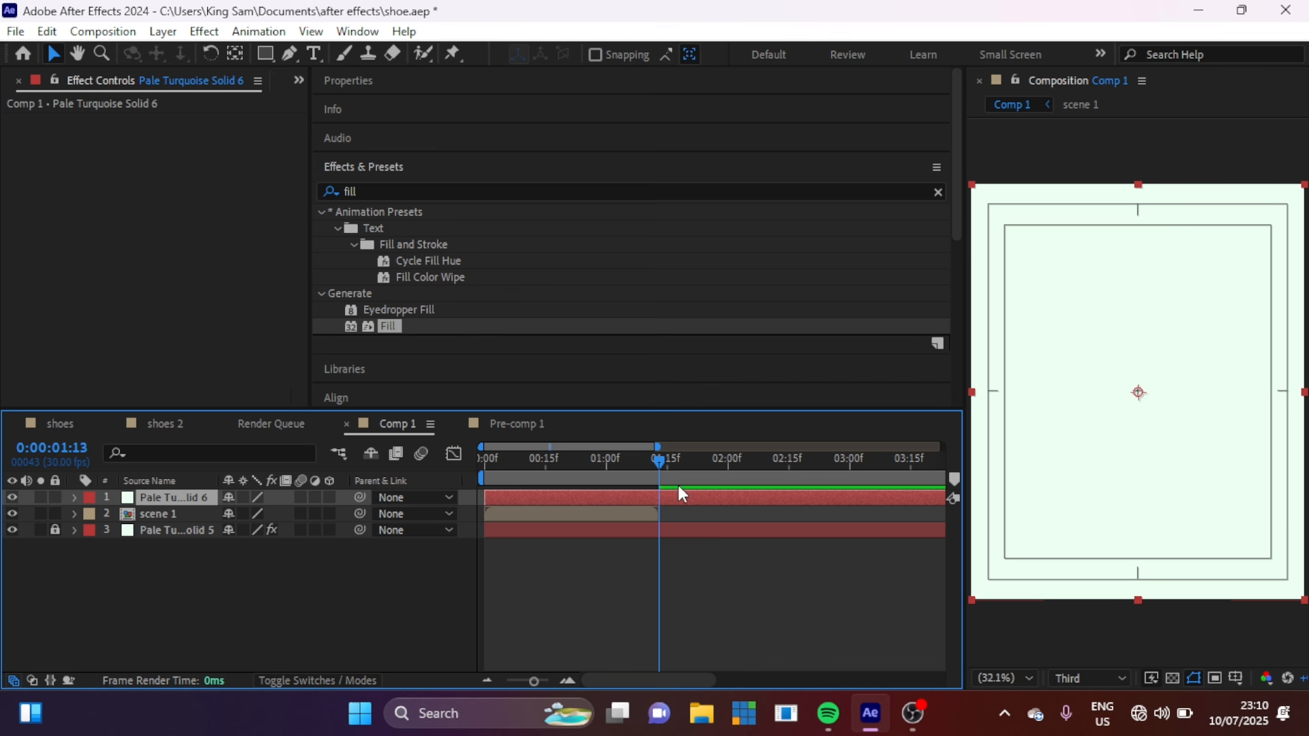
{"action": "key", "text": "alt+bracketleft"}
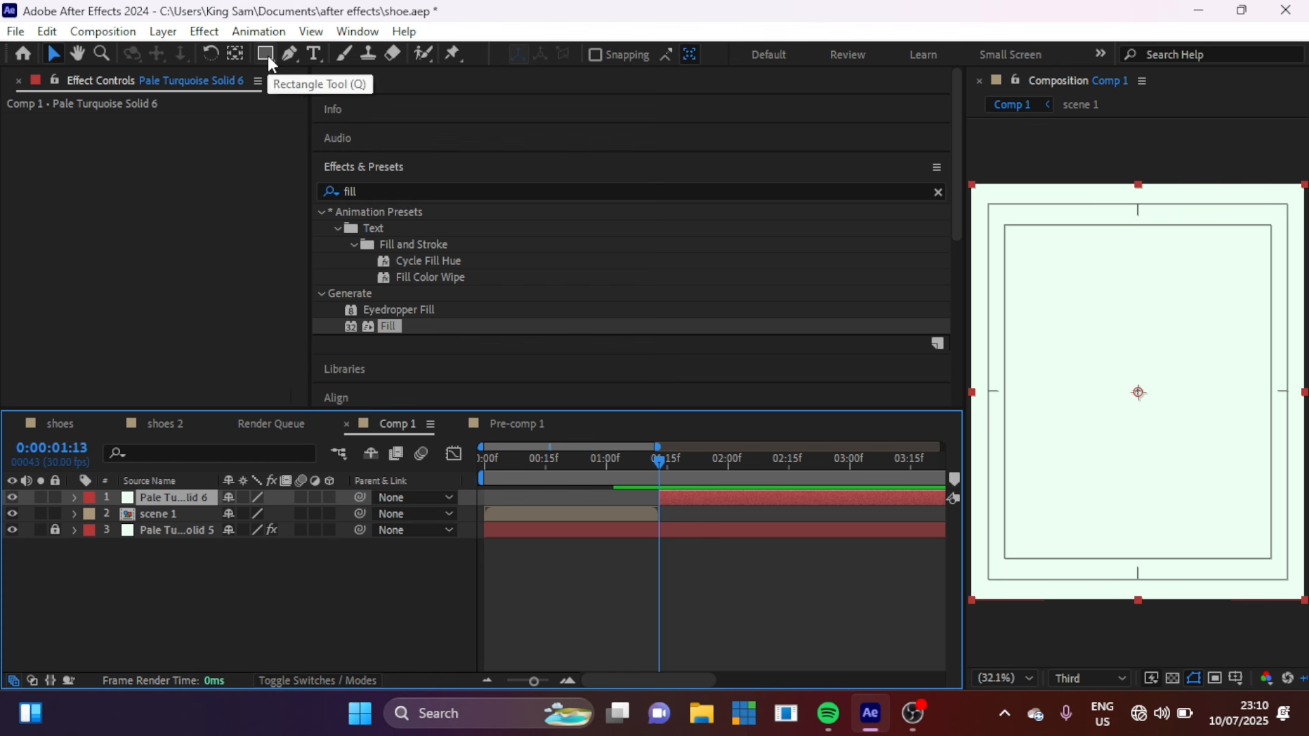
Draw a full-height green rectangle as a new shape layer and shift it left to the action-safe margin
{"action": "left_click", "coordinate": [590, 590]}
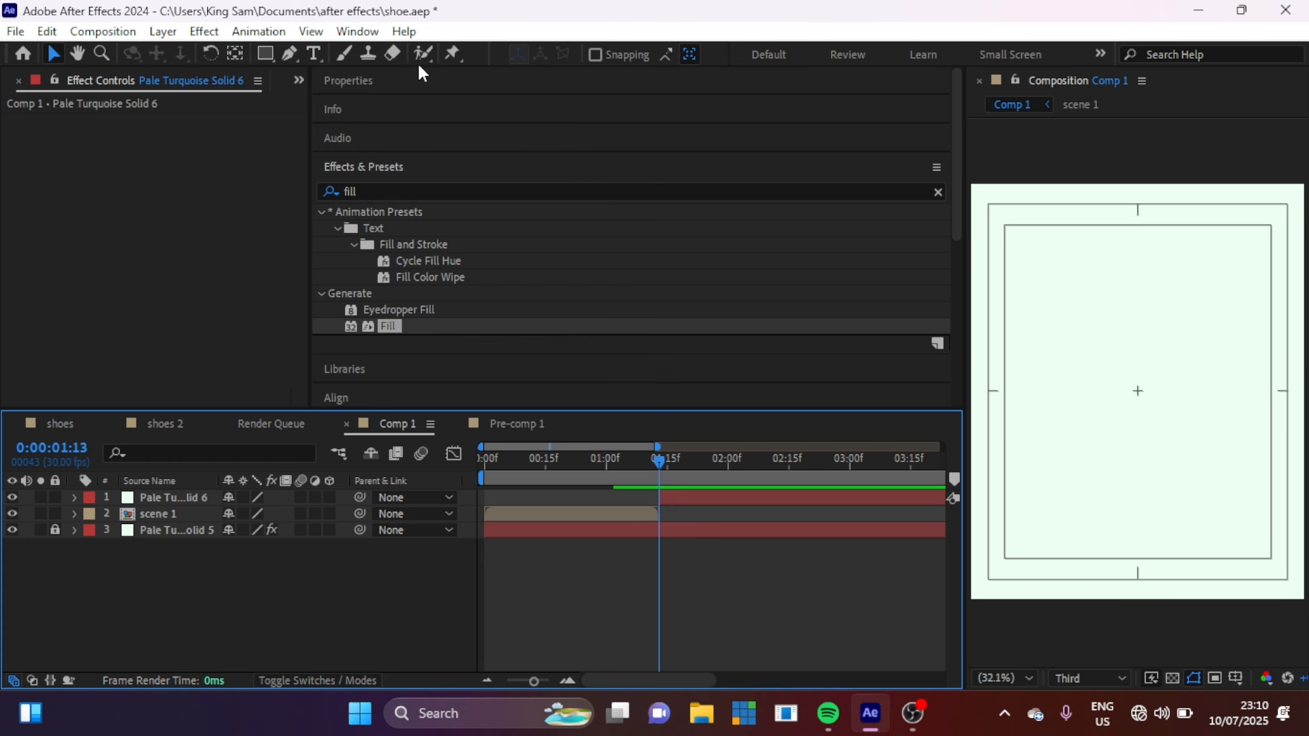
{"action": "left_click", "coordinate": [265, 54]}
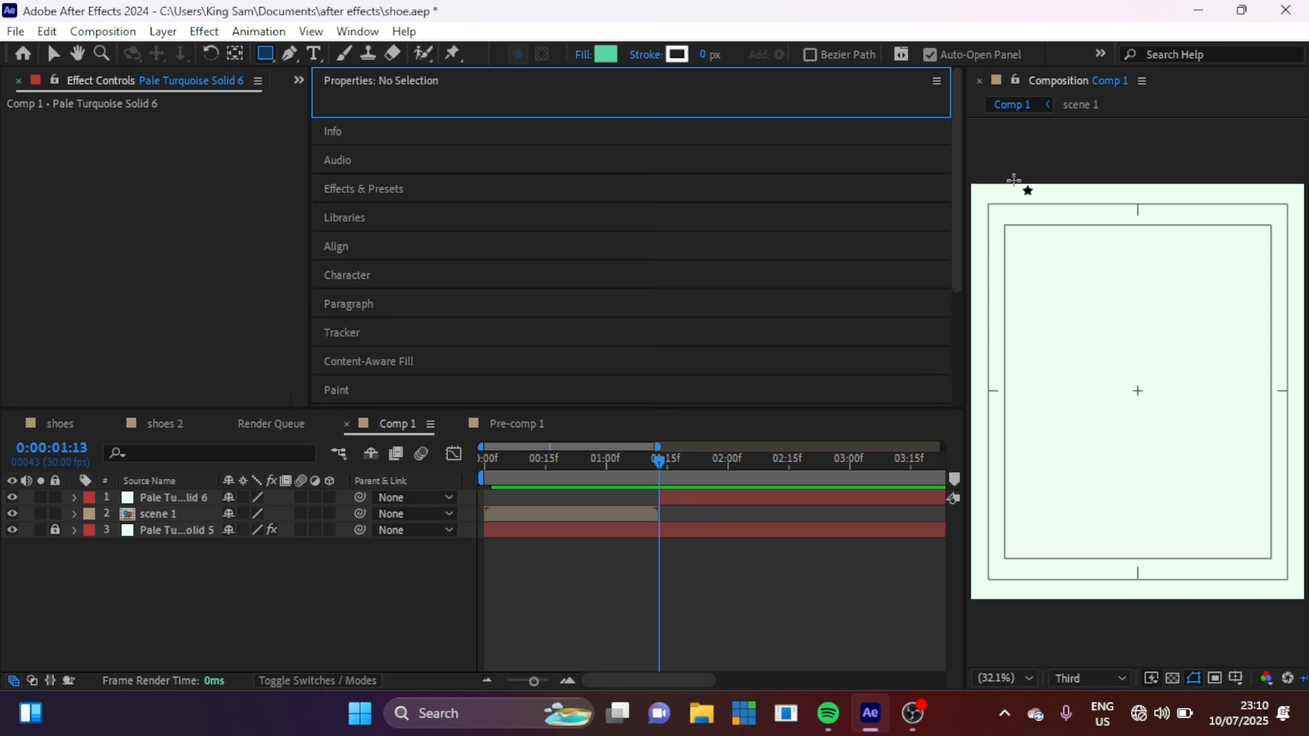
{"action": "mouse_move", "coordinate": [1008, 176]}
{"action": "left_mouse_down"}
{"action": "mouse_move", "coordinate": [1052, 336]}
{"action": "mouse_move", "coordinate": [1125, 462]}
{"action": "mouse_move", "coordinate": [1140, 578]}
{"action": "mouse_move", "coordinate": [1103, 585]}
{"action": "mouse_move", "coordinate": [1102, 609]}
{"action": "left_mouse_up"}
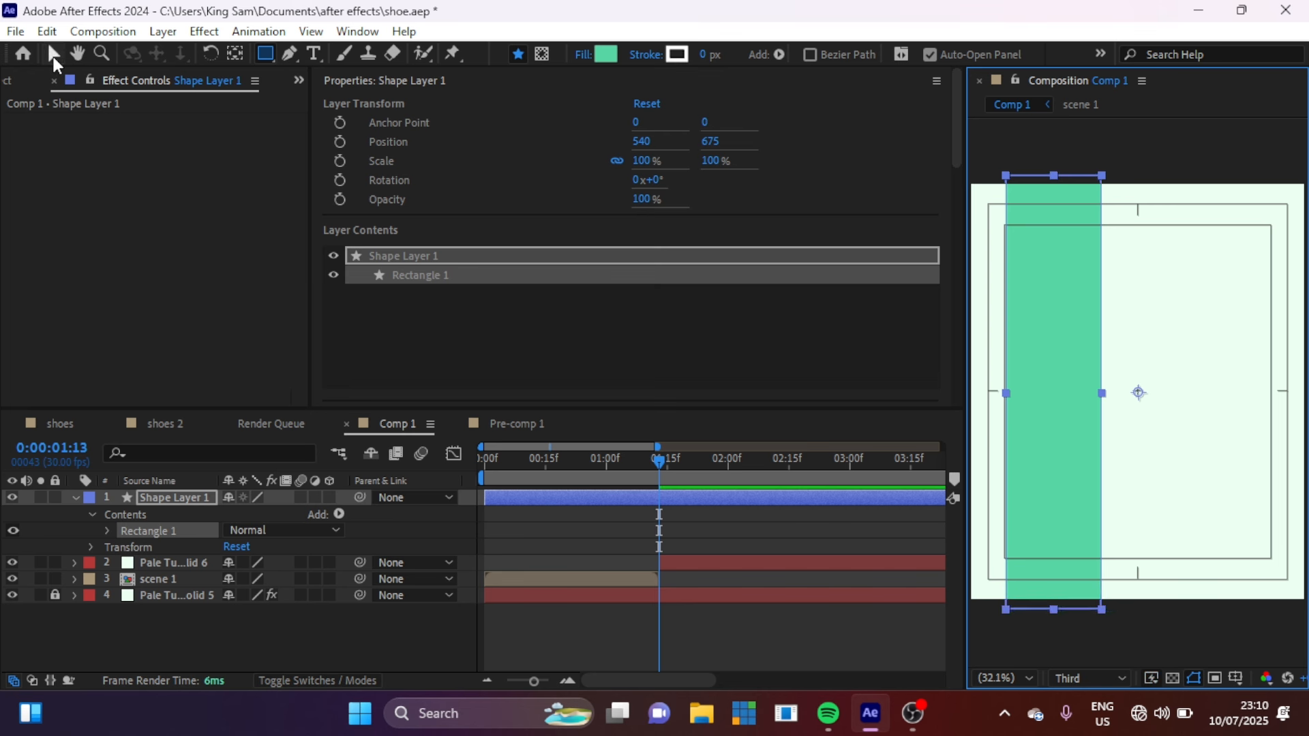
{"action": "left_click", "coordinate": [54, 60]}
{"action": "left_click_drag", "start_coordinate": [1059, 399], "coordinate": [1046, 398]}
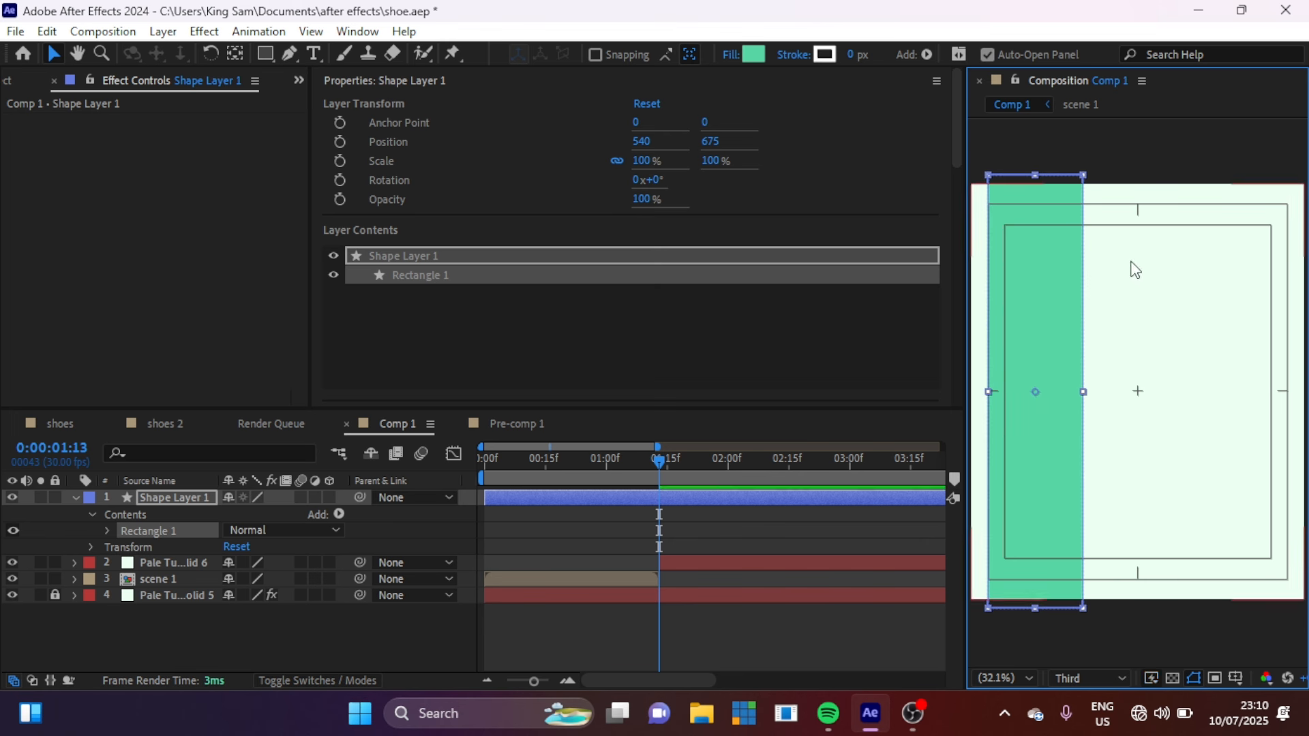
Switch the title/action safe guides off and back on
{"action": "left_click", "coordinate": [1235, 674]}
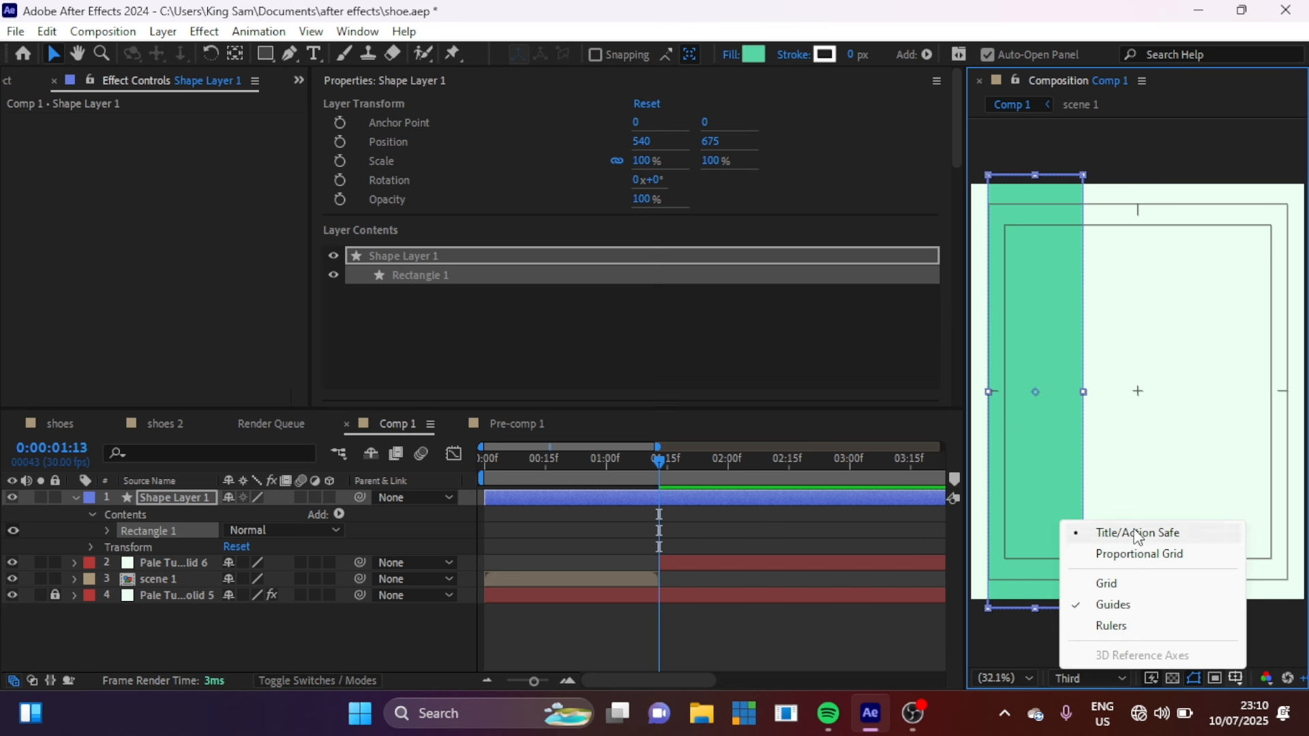
{"action": "left_click", "coordinate": [1137, 535]}
{"action": "left_click", "coordinate": [1238, 677]}
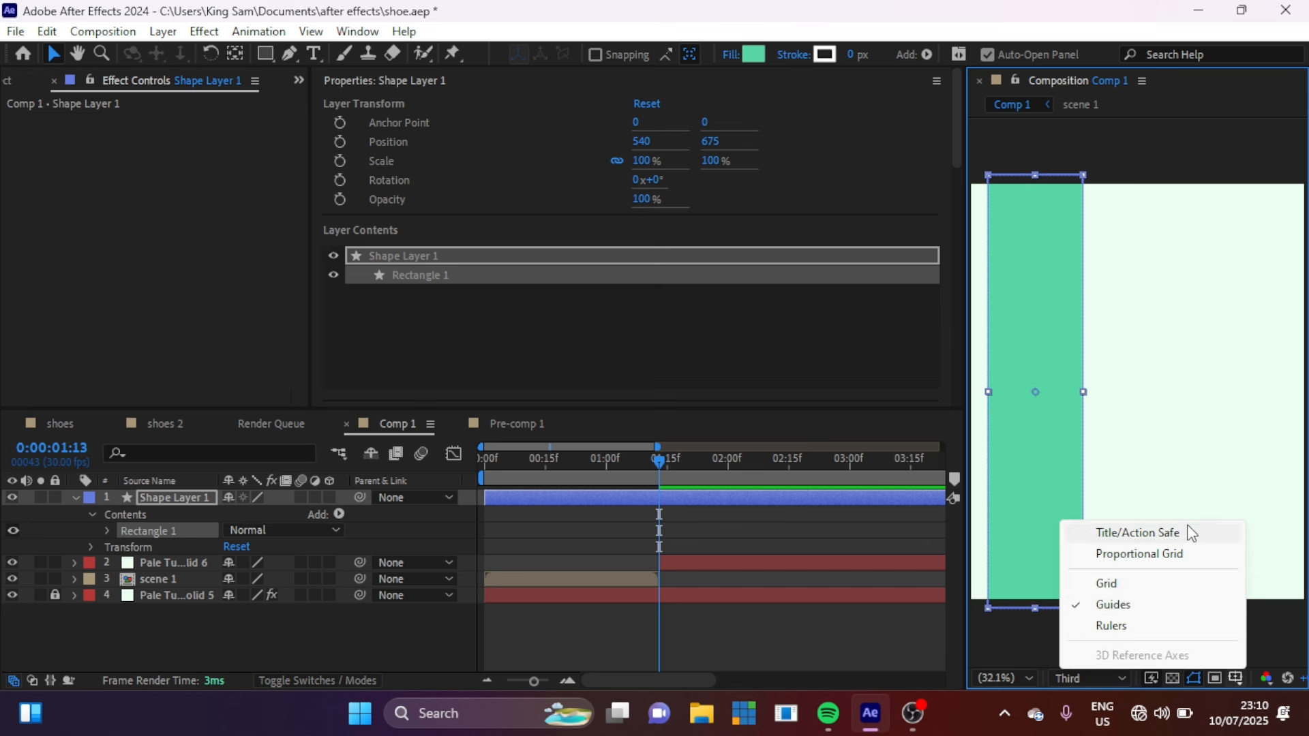
{"action": "left_click", "coordinate": [1172, 535]}
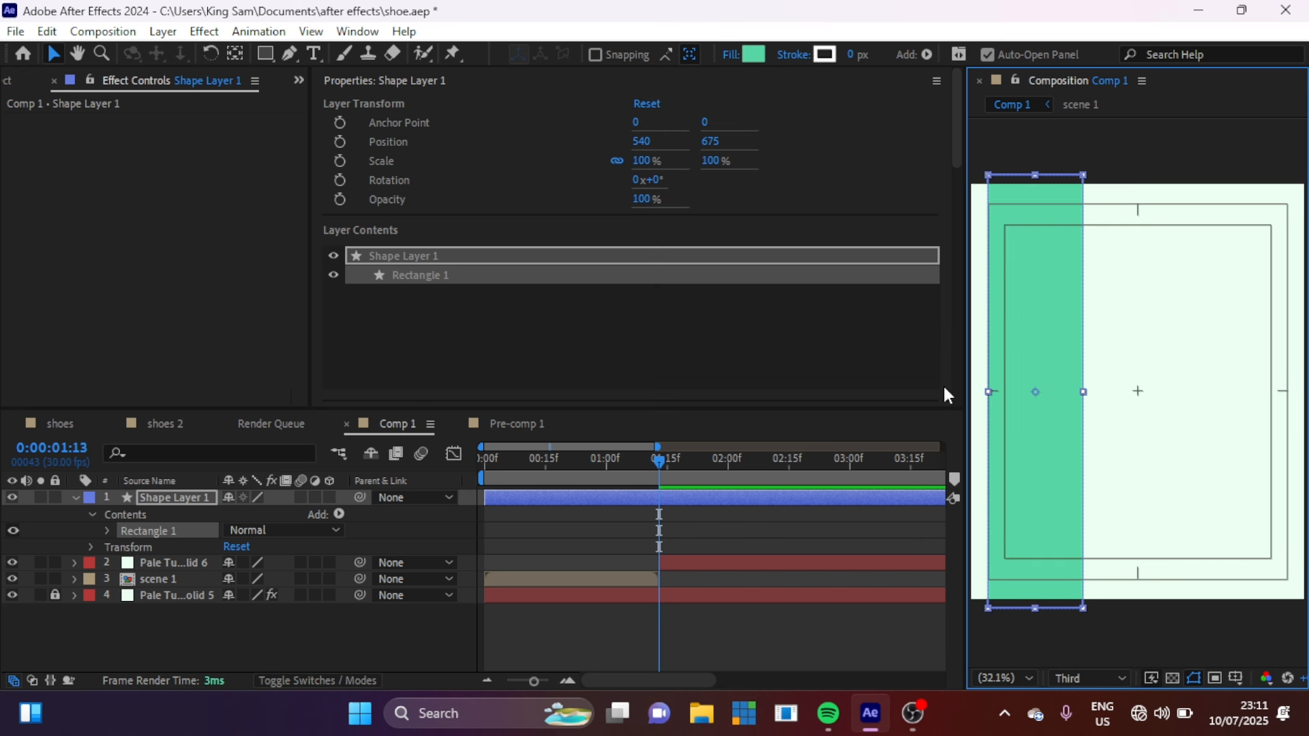
Duplicate the green strip twice, moving each copy to the right to make three side-by-side strips with narrow gaps
{"action": "left_click", "coordinate": [173, 498]}
{"action": "key", "text": "ctrl+d"}
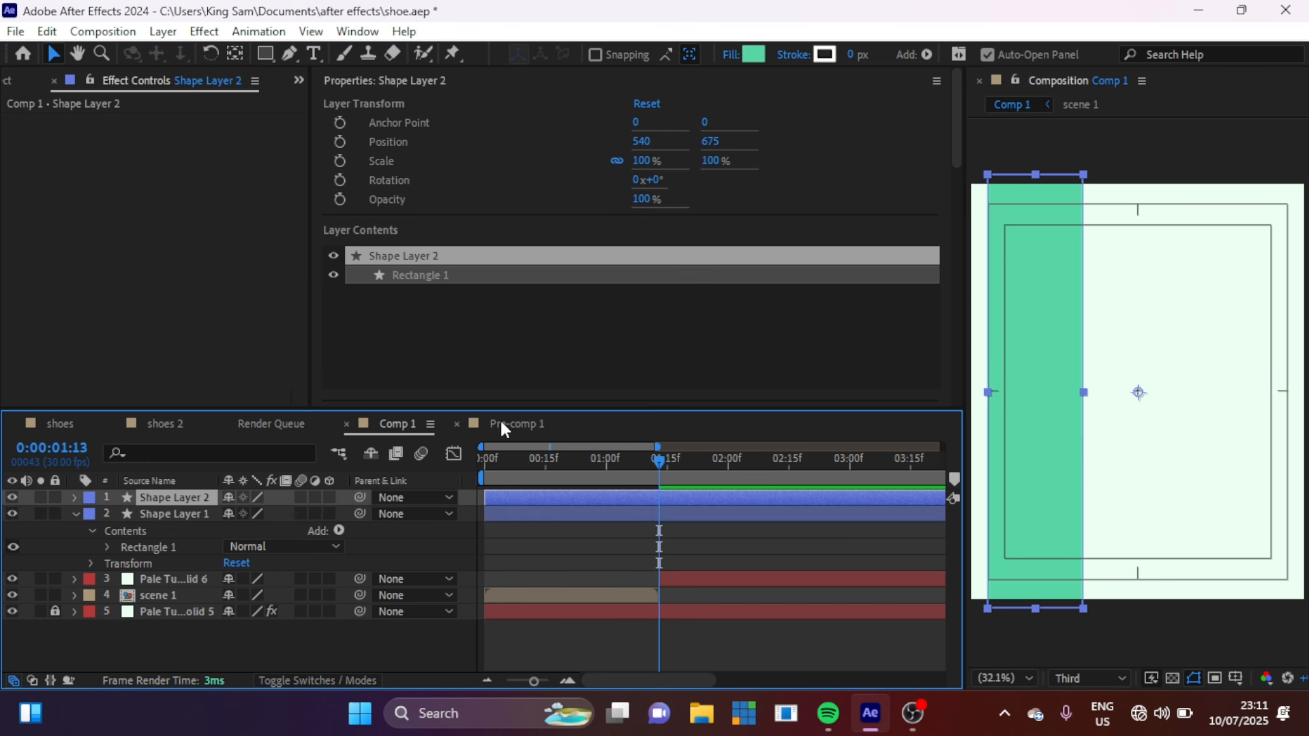
{"action": "left_click_drag", "start_coordinate": [1053, 451], "coordinate": [1152, 446]}
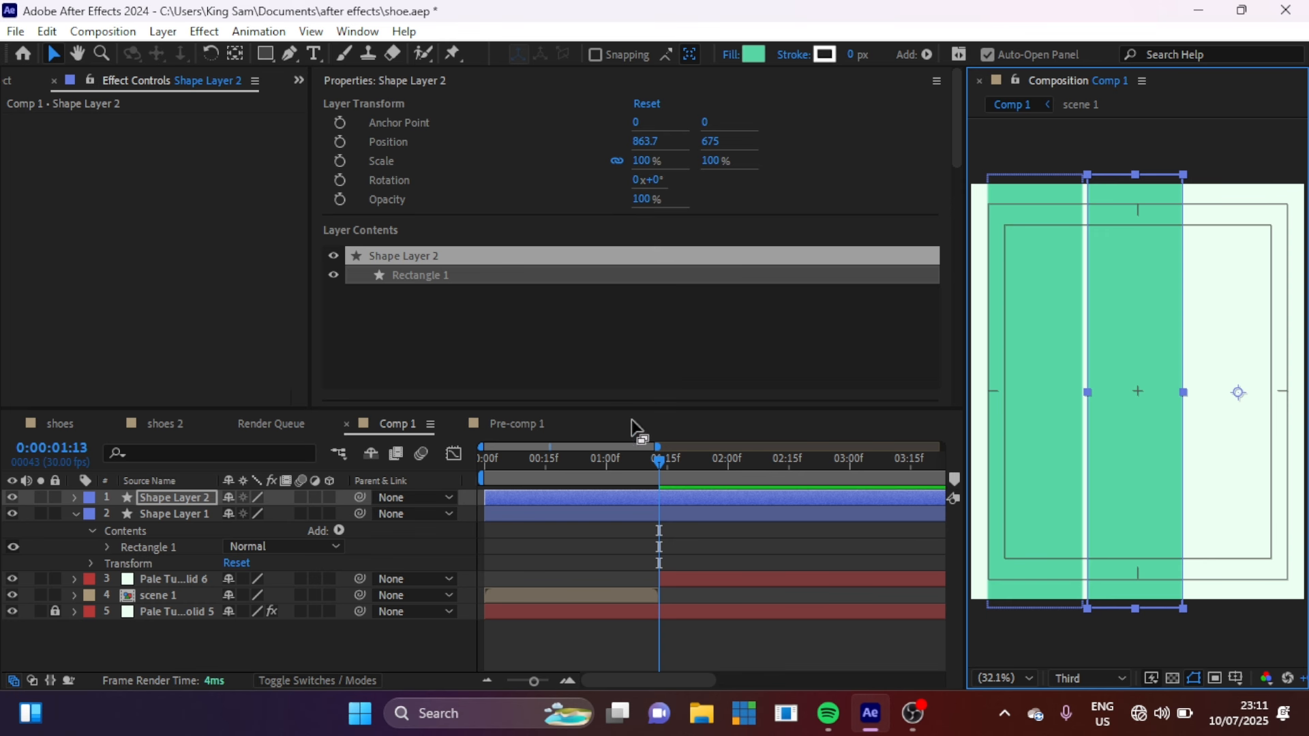
{"action": "key", "text": "ctrl+d"}
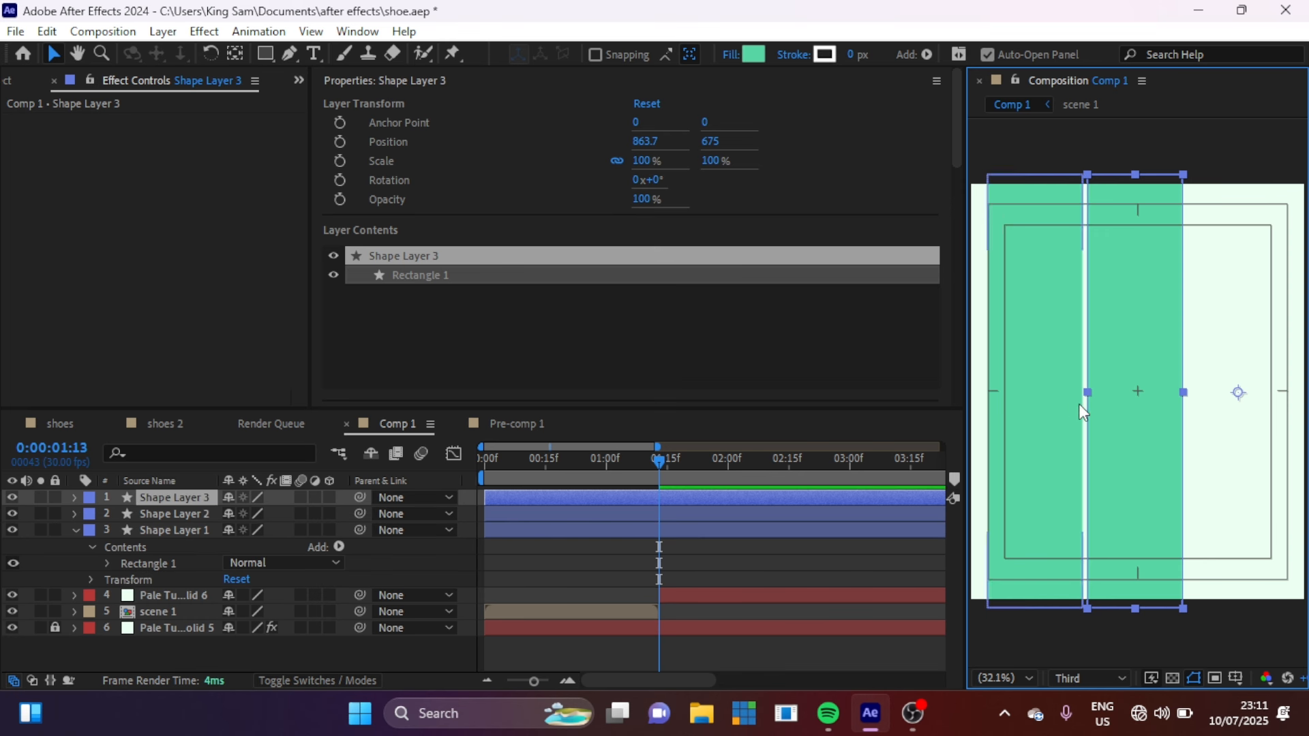
{"action": "left_click_drag", "start_coordinate": [1144, 407], "coordinate": [1242, 402]}
Select all three strips and distribute them by their horizontal centers
{"action": "left_click", "coordinate": [1127, 467], "text": "shift"}
{"action": "left_click", "coordinate": [1024, 459], "text": "shift"}
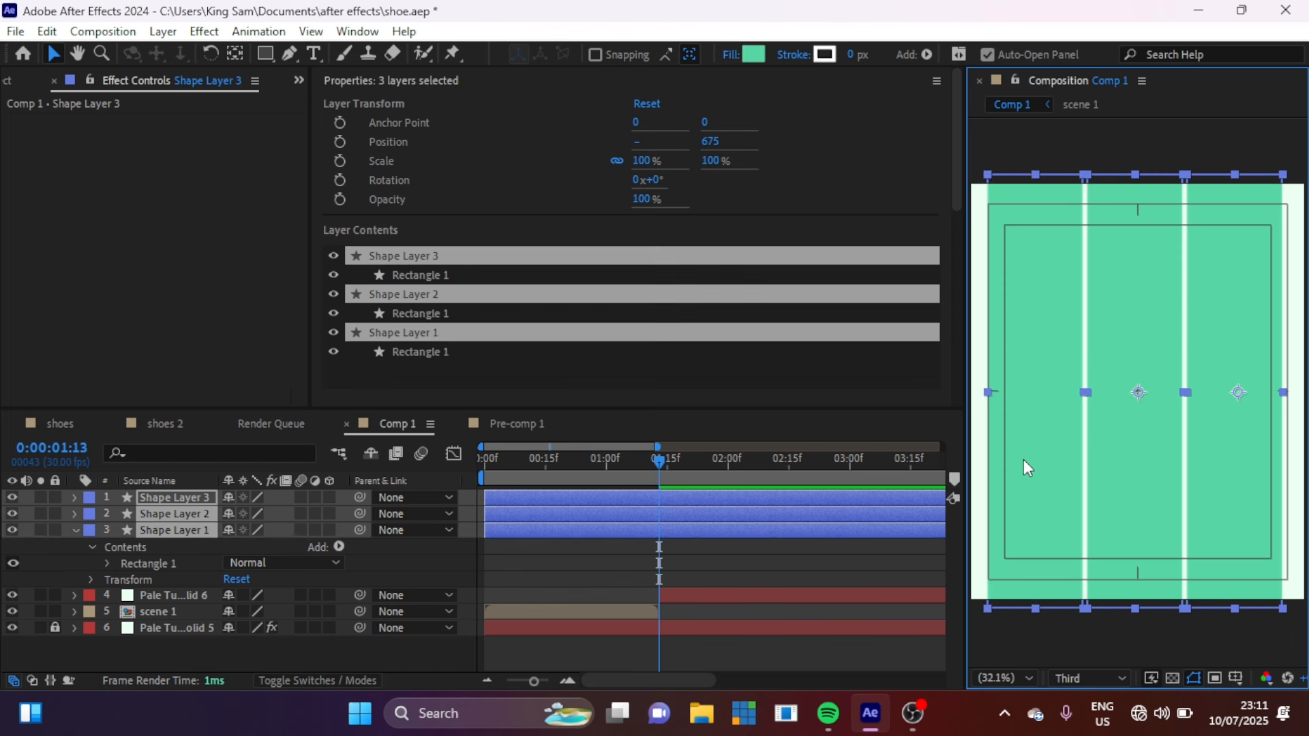
{"action": "left_click", "coordinate": [423, 76]}
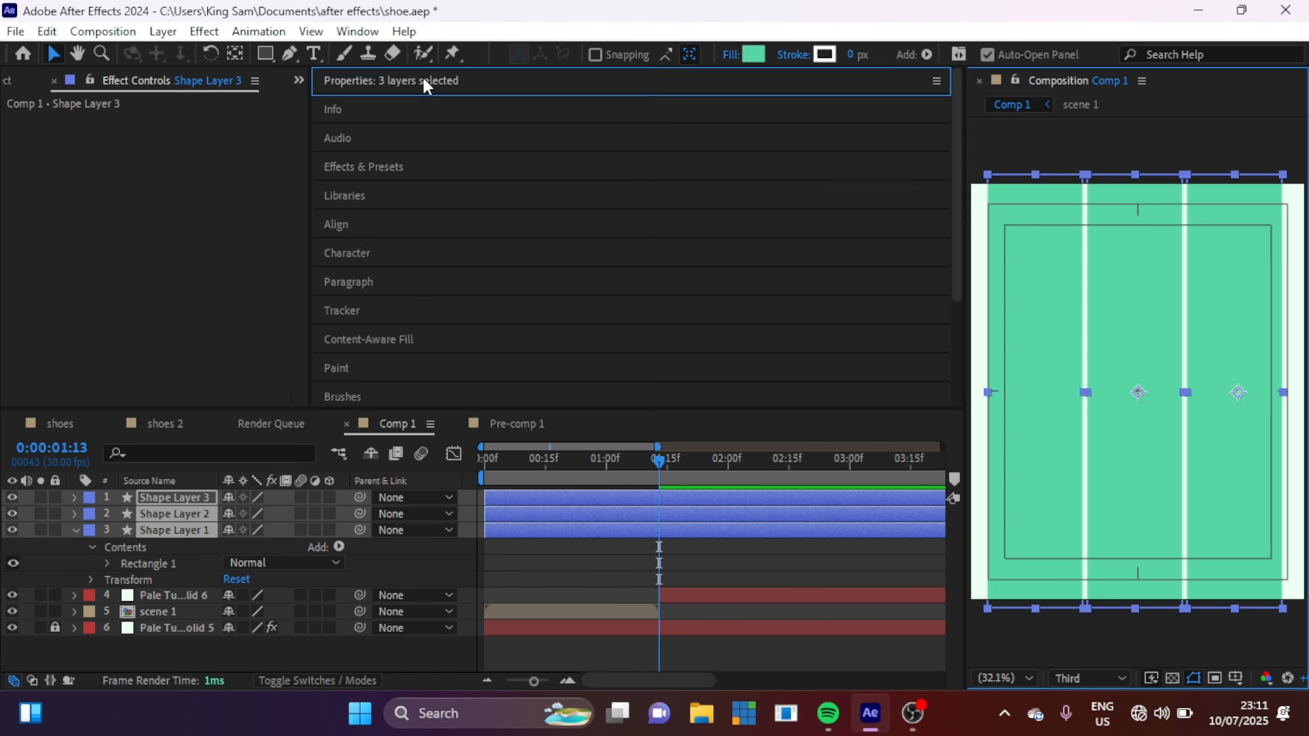
{"action": "left_click", "coordinate": [349, 227]}
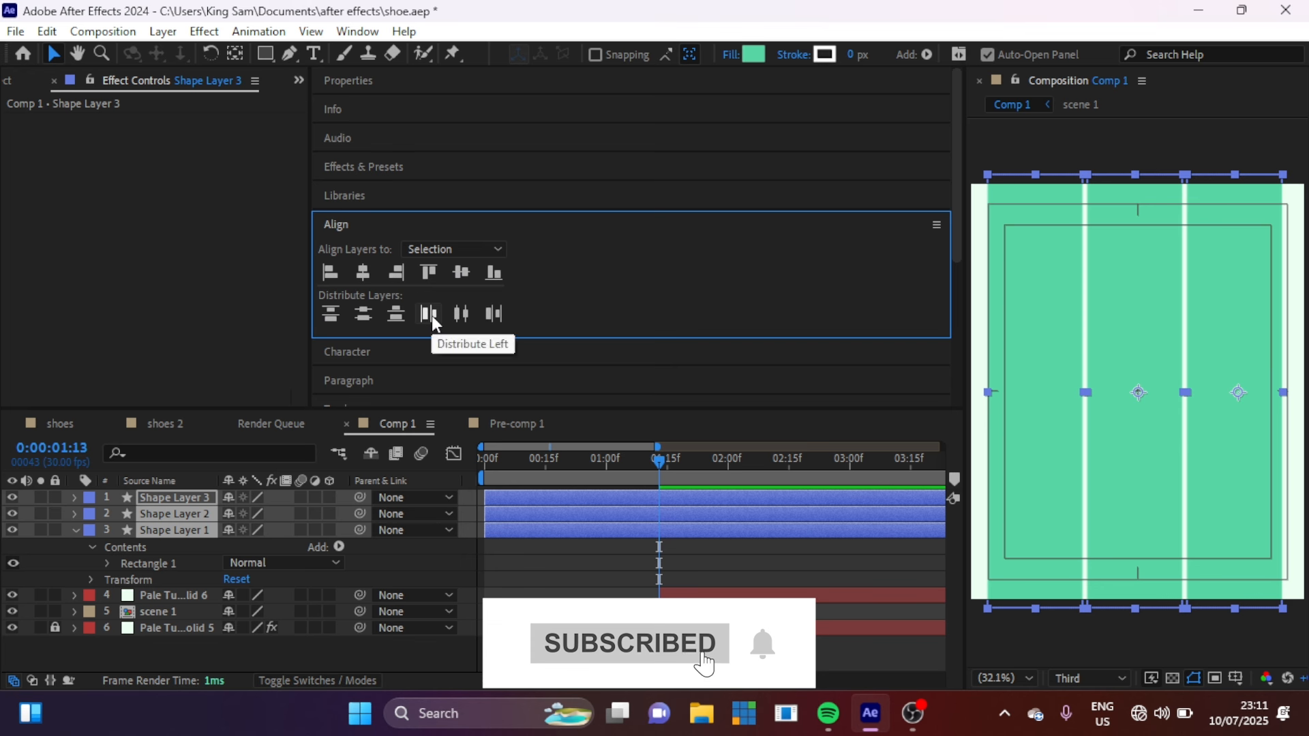
{"action": "left_click", "coordinate": [460, 315]}
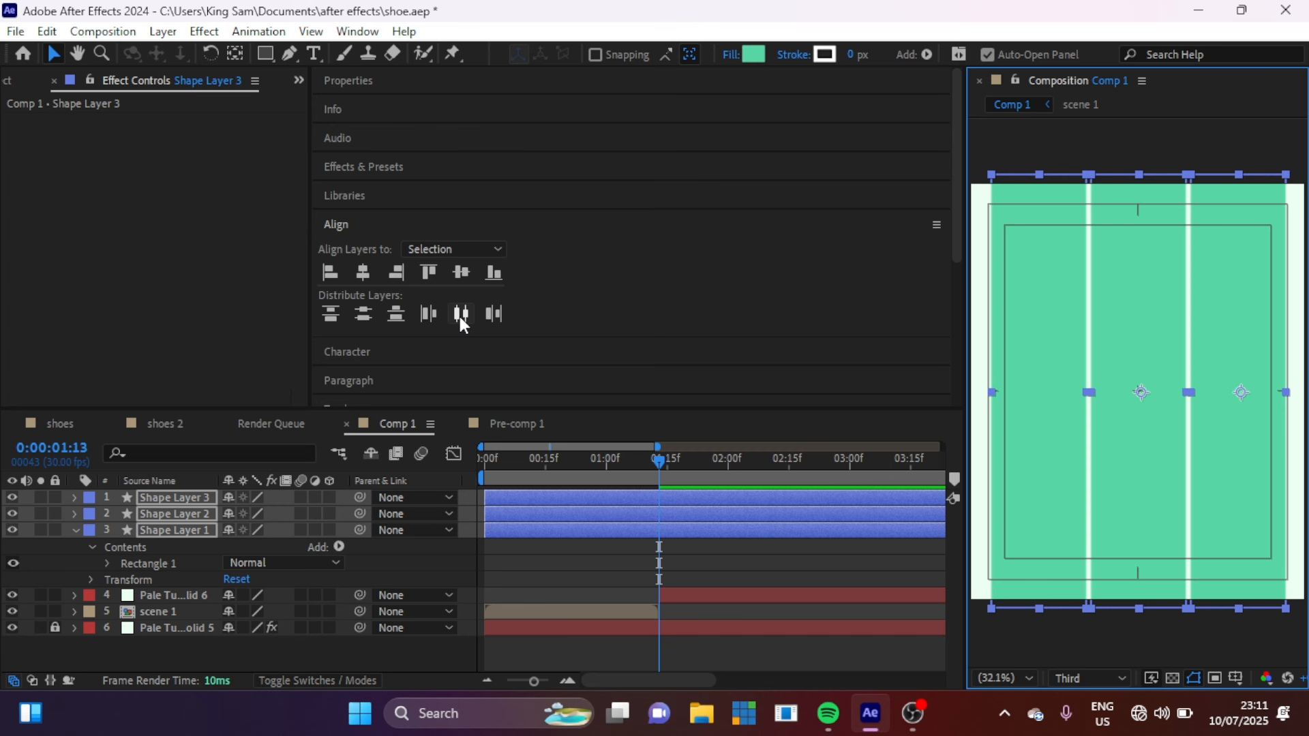
Widen the strips to 102.1% horizontal scale and nudge the leftmost strip back to the action-safe margin
{"action": "left_click_drag", "start_coordinate": [991, 395], "coordinate": [994, 393]}
{"action": "key", "text": "Left"}
{"action": "key", "text": "Left"}
{"action": "key", "text": "Left"}
{"action": "left_click", "coordinate": [982, 463]}
{"action": "left_click", "coordinate": [900, 530]}
{"action": "key", "text": "Left"}
{"action": "key", "text": "Left"}
{"action": "key", "text": "Left"}
{"action": "key", "text": "Left"}
Reselect the three widened strips and even out their gaps with horizontal distribution
{"action": "left_click", "coordinate": [1219, 588]}
{"action": "left_click", "coordinate": [1141, 520], "text": "shift"}
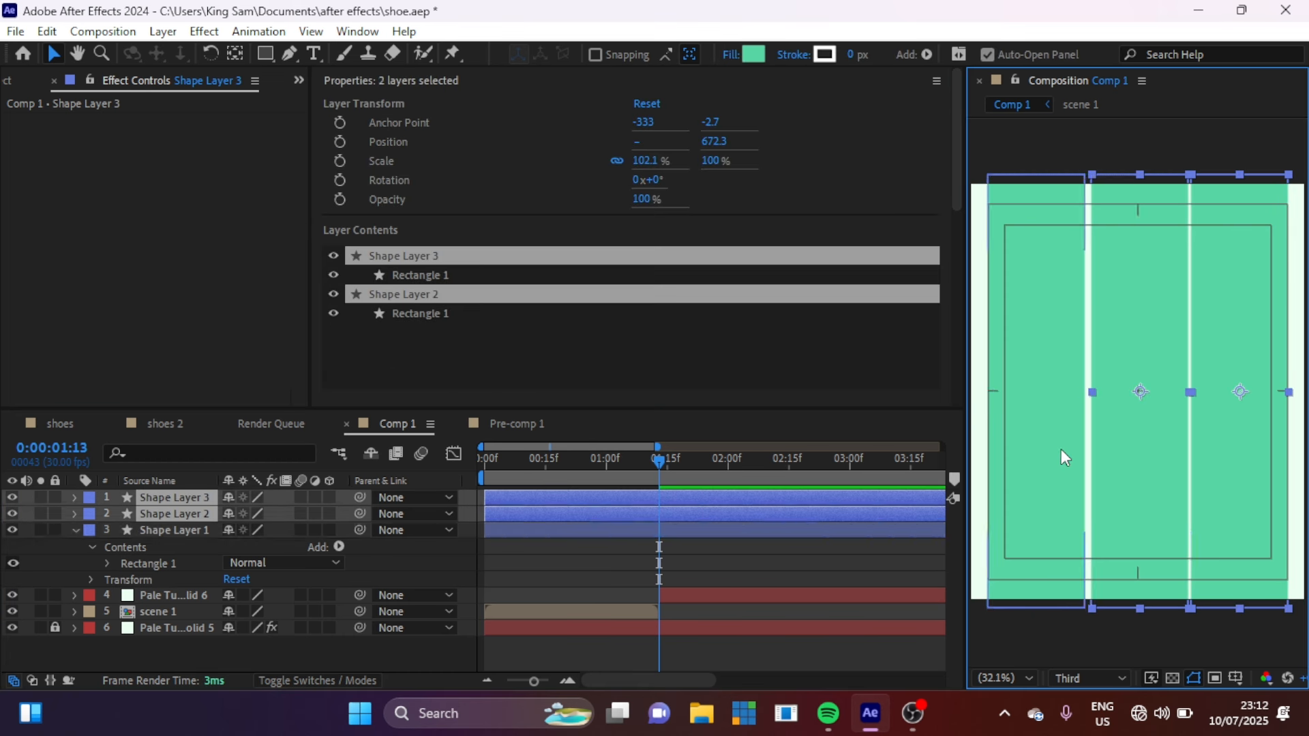
{"action": "left_click", "coordinate": [1061, 450], "text": "shift"}
{"action": "left_click", "coordinate": [349, 80]}
{"action": "left_click", "coordinate": [461, 314]}
Trim the start of all three strip layers to 0:00:01:13
{"action": "left_click_drag", "start_coordinate": [660, 462], "coordinate": [603, 463]}
{"action": "left_click", "coordinate": [846, 514], "text": "ctrl"}
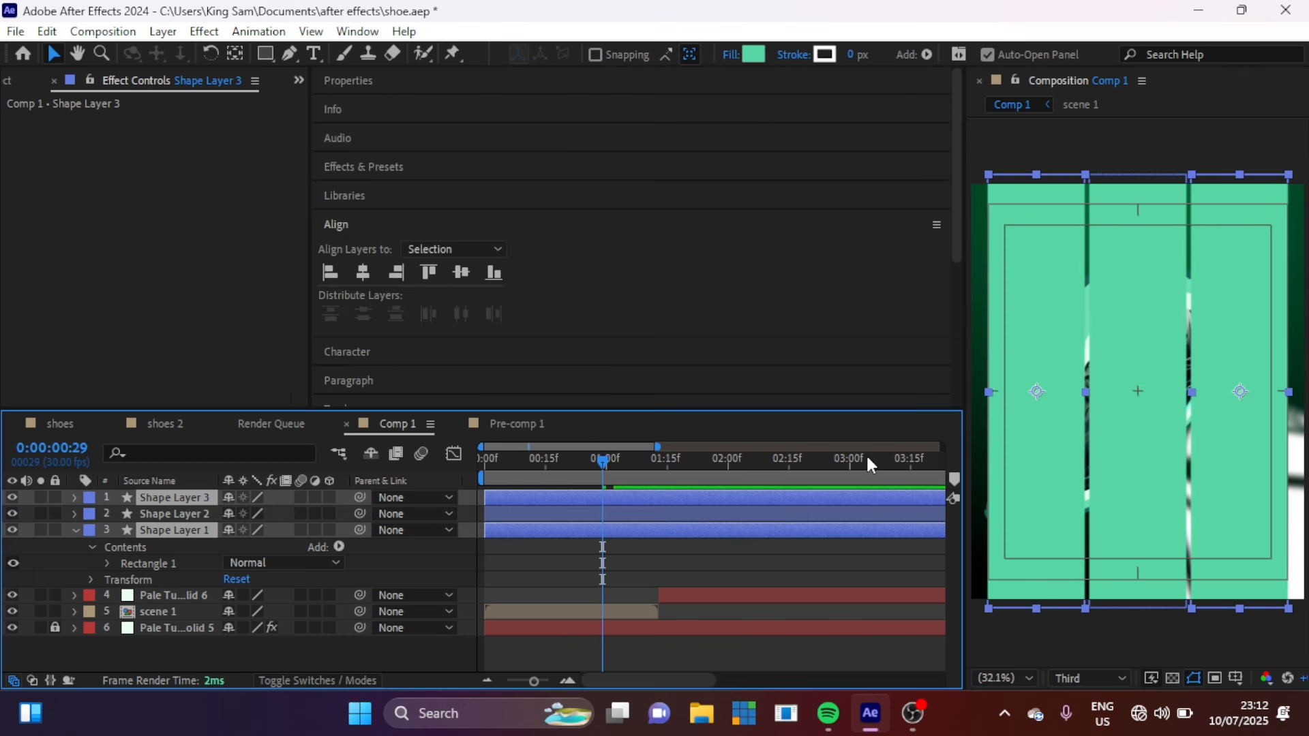
{"action": "left_click", "coordinate": [708, 573]}
{"action": "left_click", "coordinate": [658, 530]}
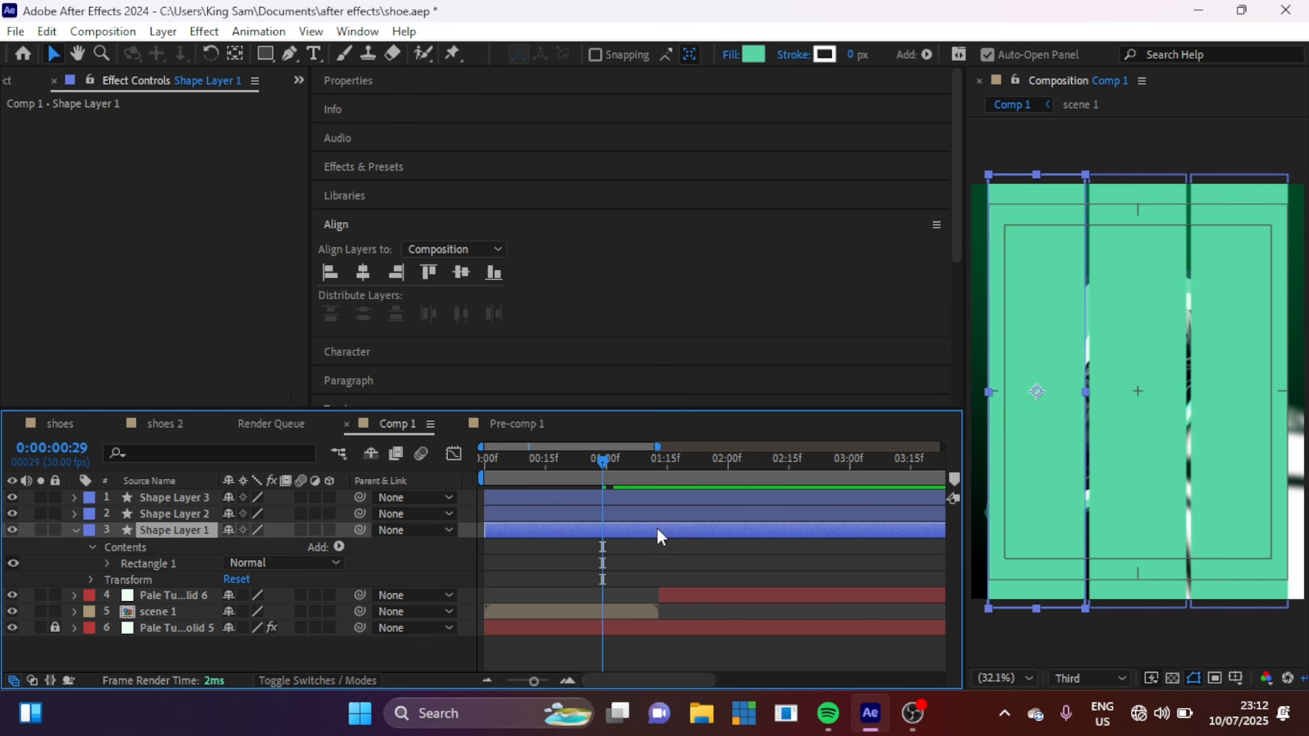
{"action": "left_click", "coordinate": [652, 498], "text": "shift"}
{"action": "left_click", "coordinate": [659, 461]}
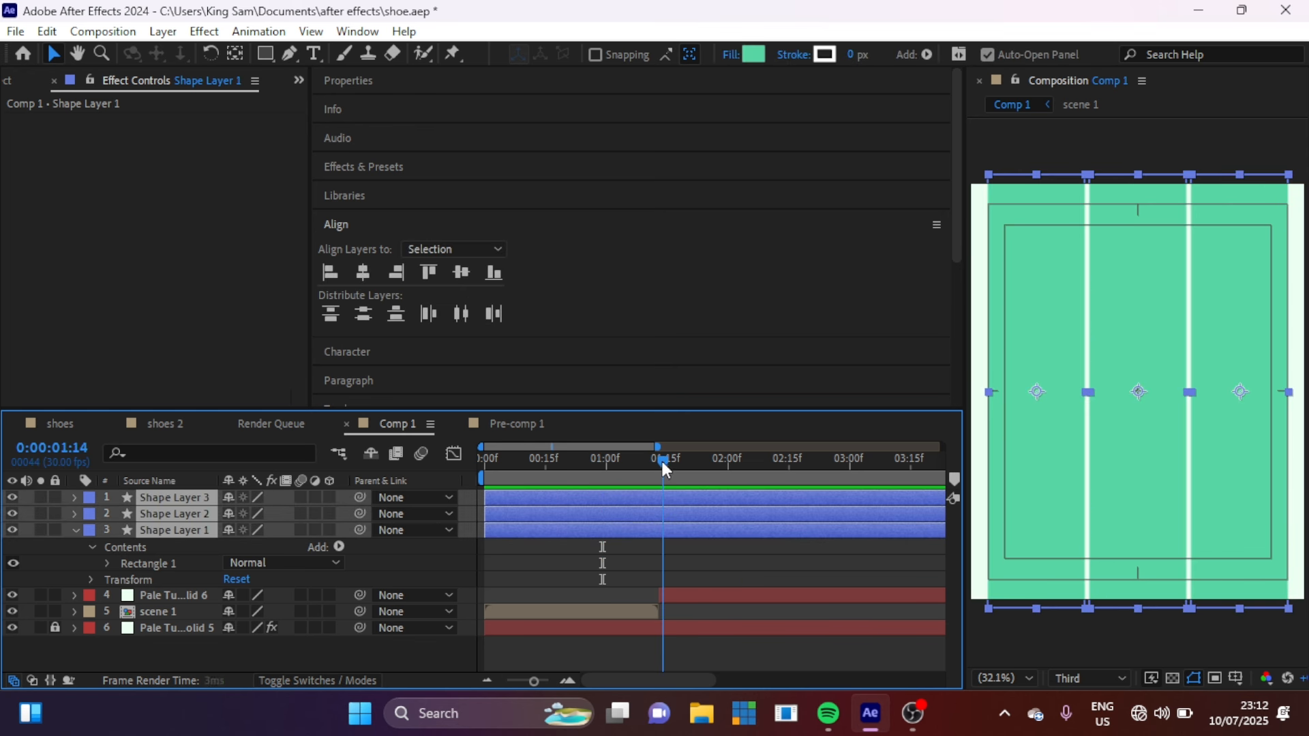
{"action": "key", "text": "alt+bracketleft"}
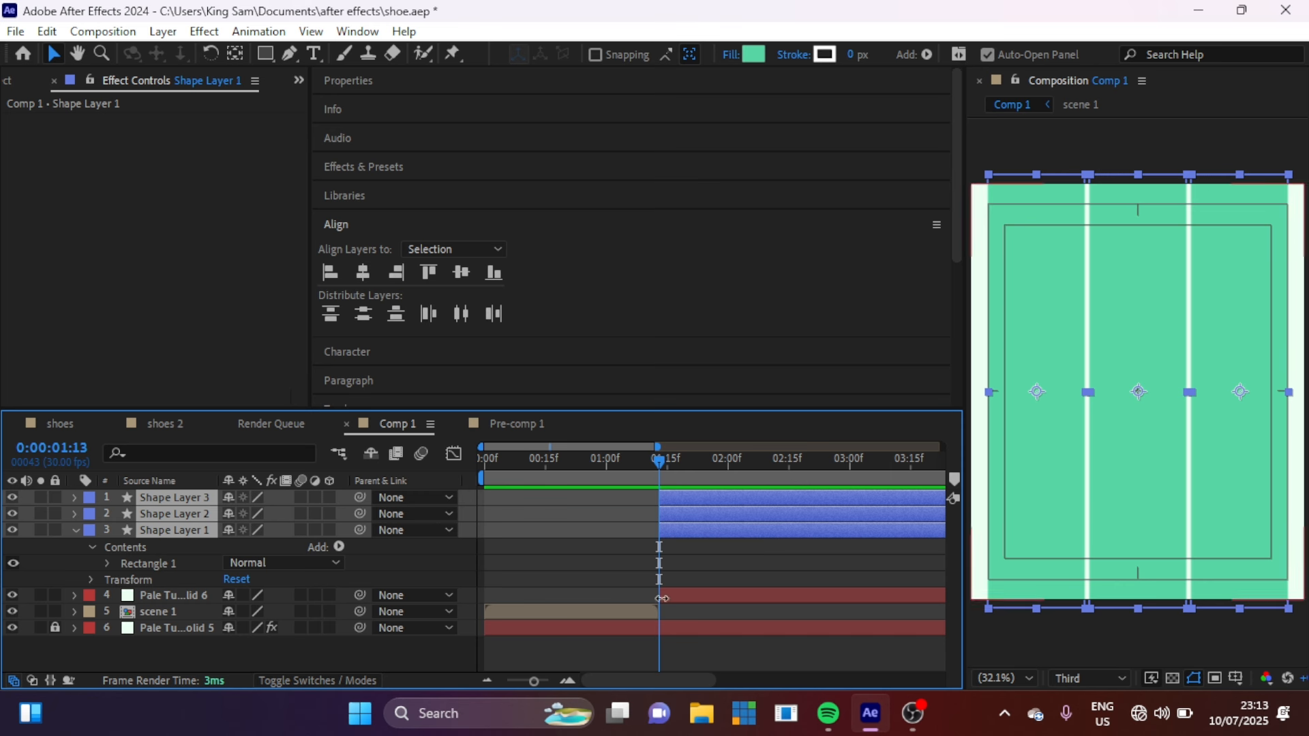
Recolor the two outer strips dark teal 1A6055 by sampling the shoe's outermost outline at 0:00:01:00
{"action": "left_click", "coordinate": [596, 520]}
{"action": "left_click", "coordinate": [672, 529]}
{"action": "left_click", "coordinate": [682, 495], "text": "ctrl"}
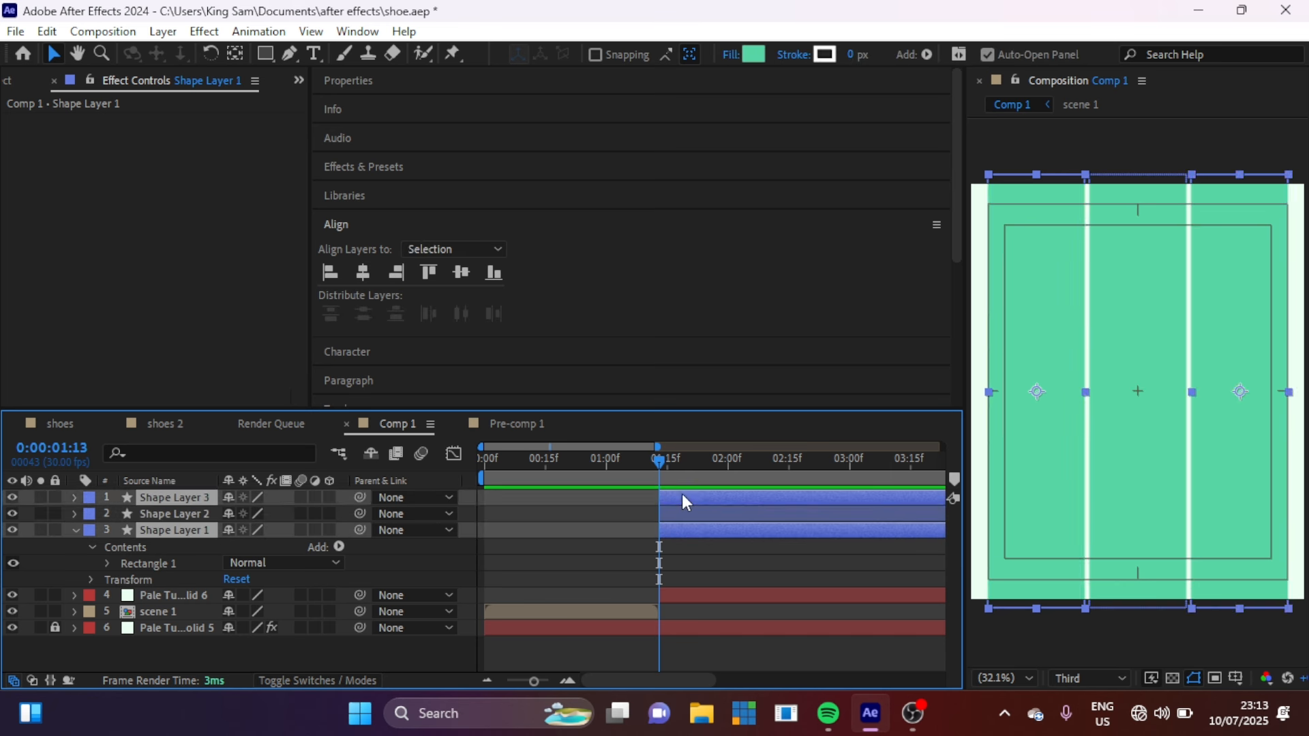
{"action": "left_click", "coordinate": [566, 460]}
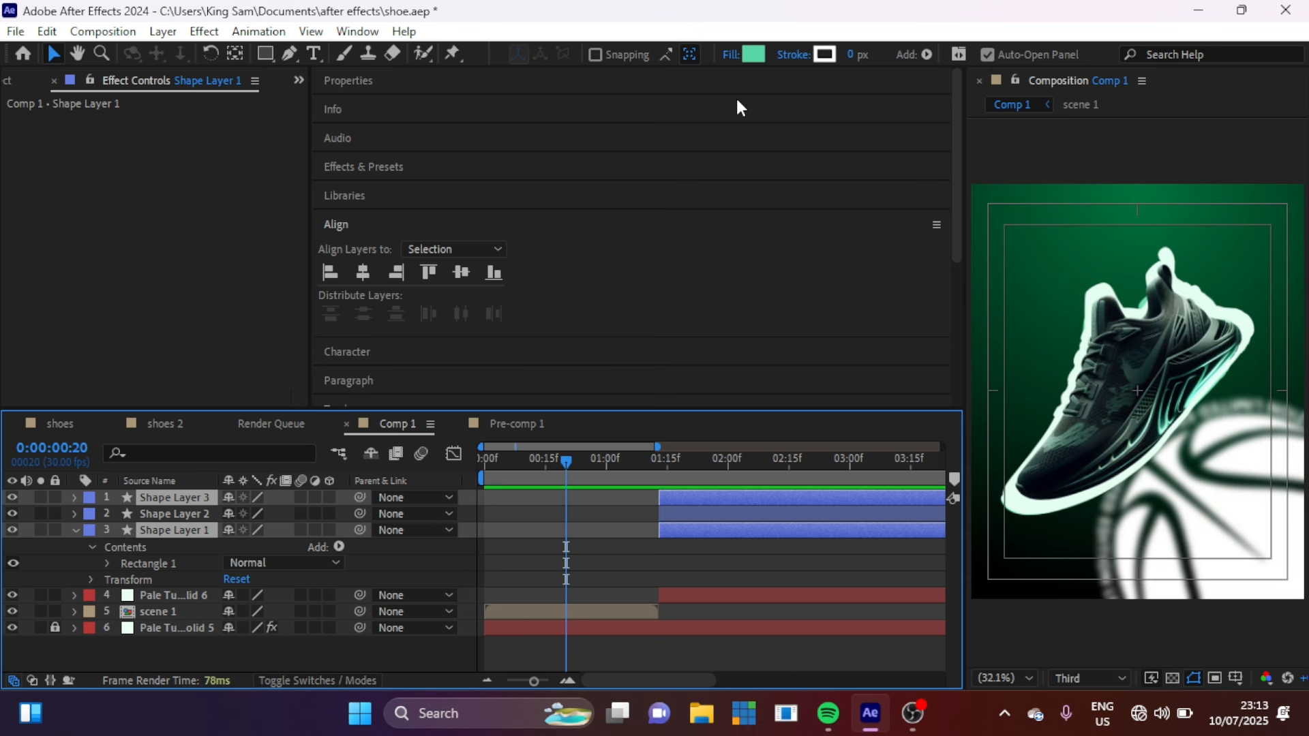
{"action": "left_click", "coordinate": [762, 52]}
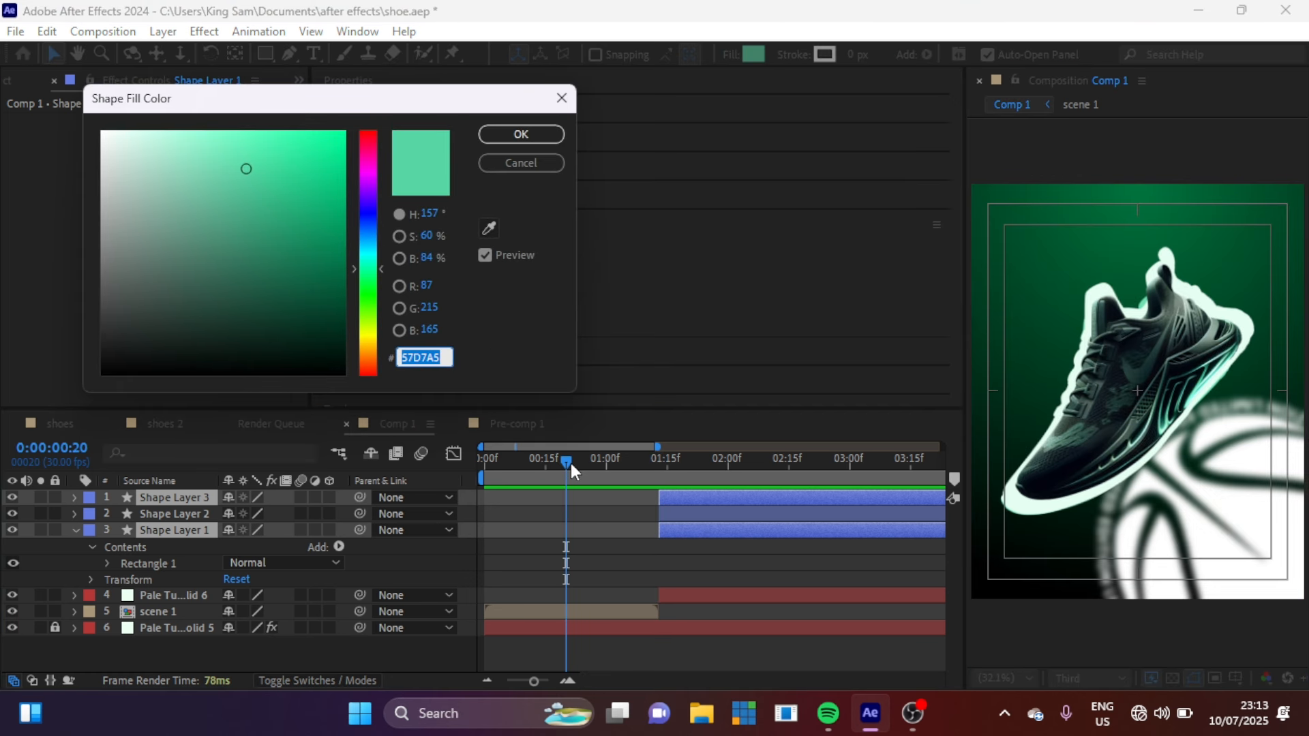
{"action": "left_click", "coordinate": [518, 158]}
{"action": "left_click_drag", "start_coordinate": [567, 464], "coordinate": [607, 469]}
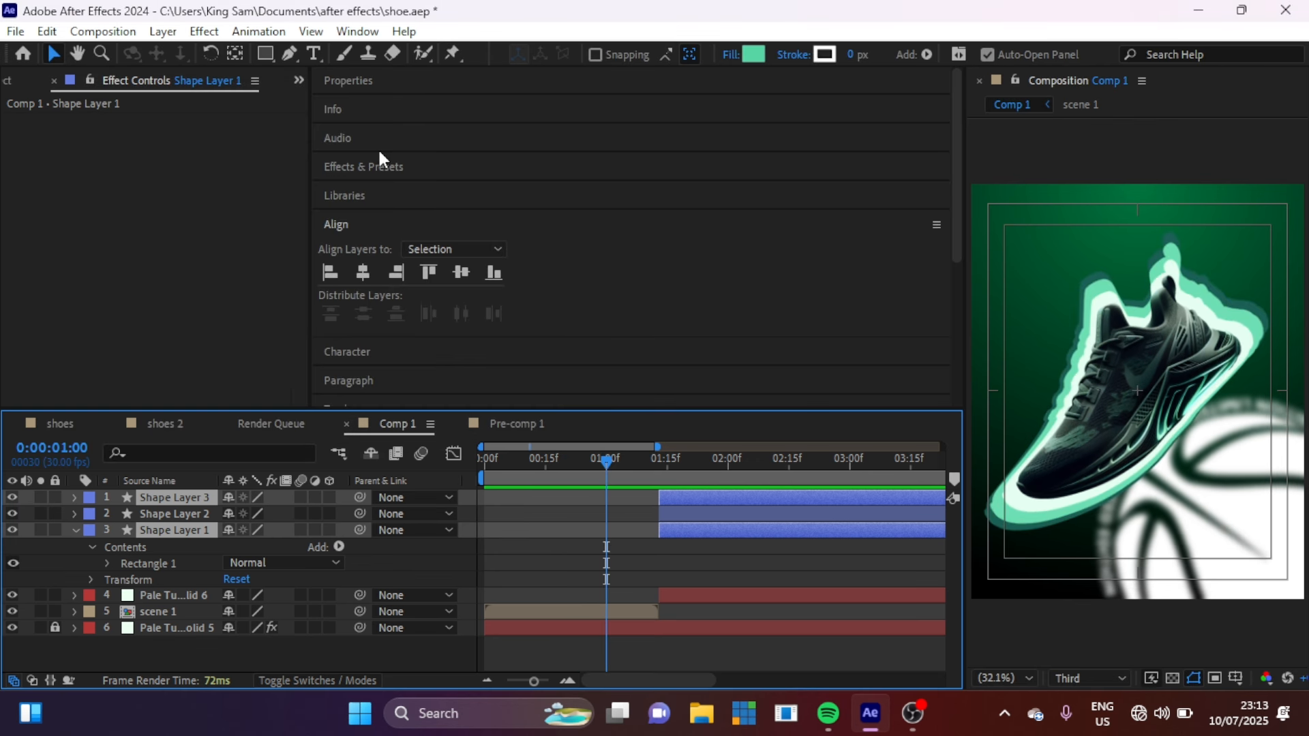
{"action": "left_click", "coordinate": [764, 54]}
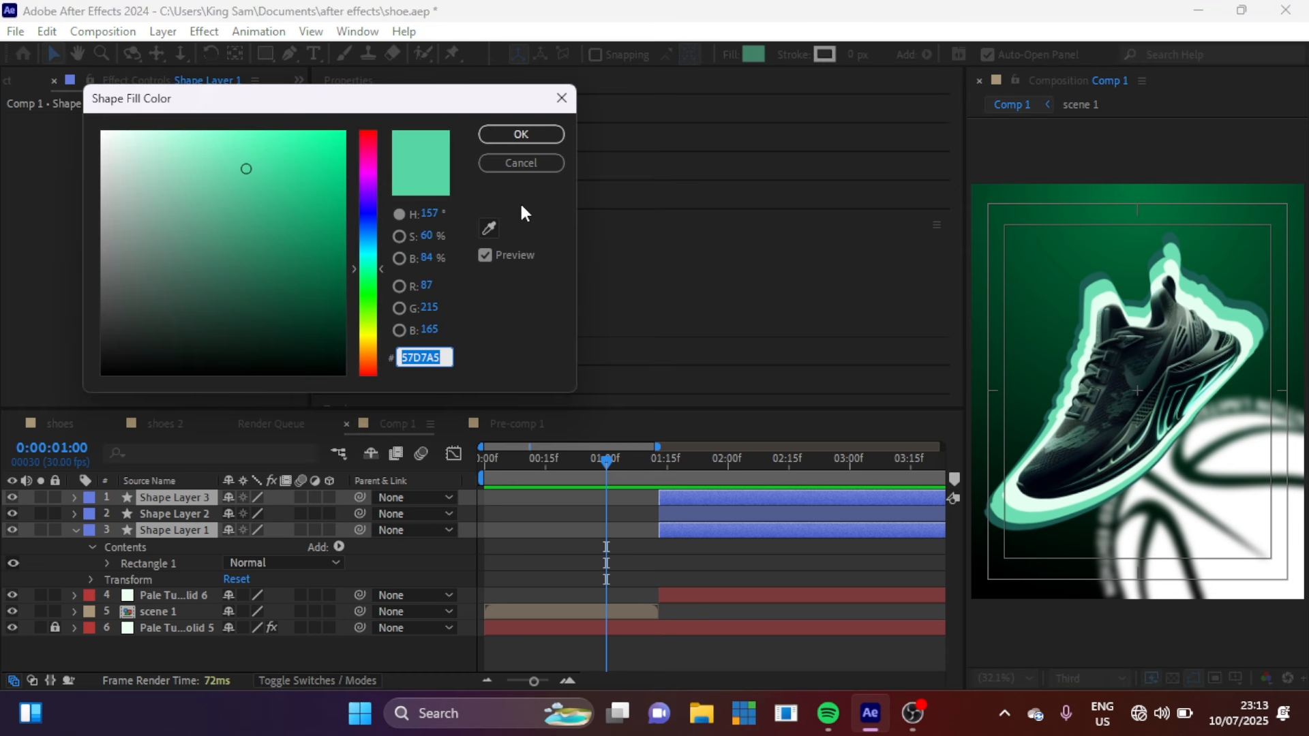
{"action": "left_click", "coordinate": [489, 228]}
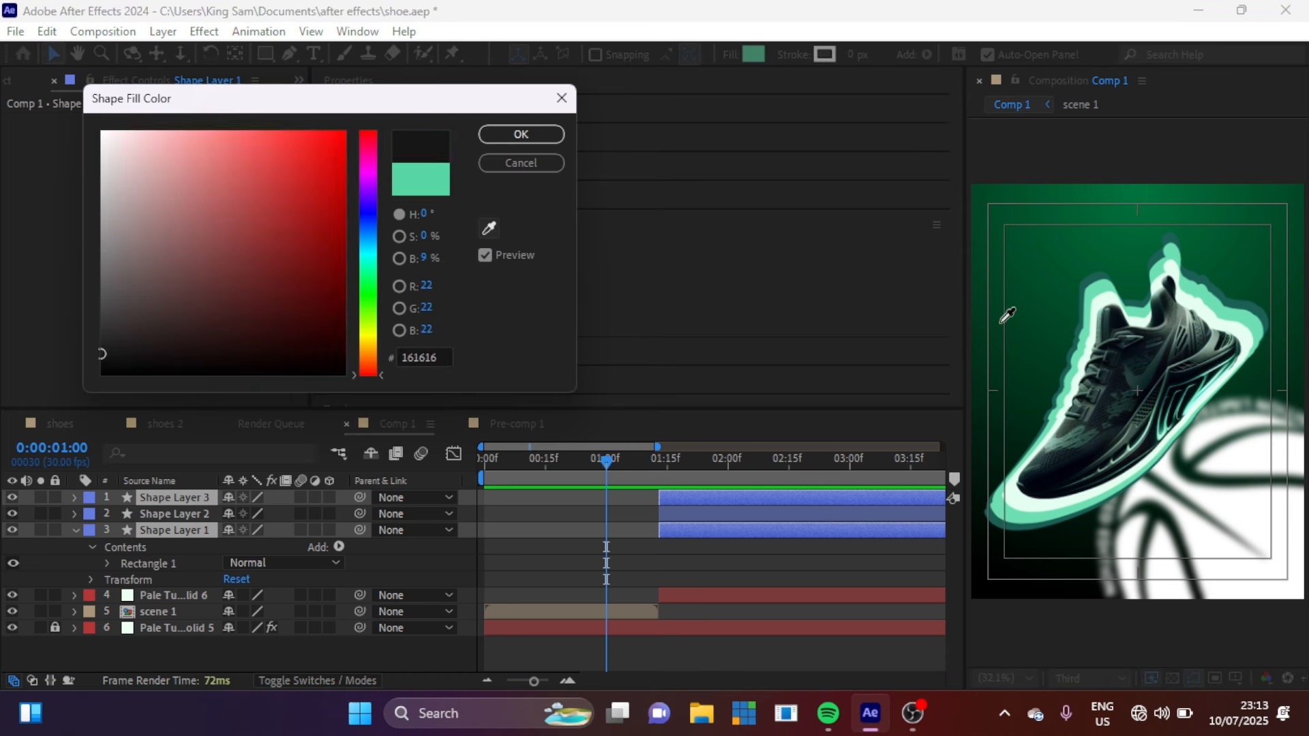
{"action": "left_click", "coordinate": [1250, 298]}
{"action": "left_click", "coordinate": [539, 136]}
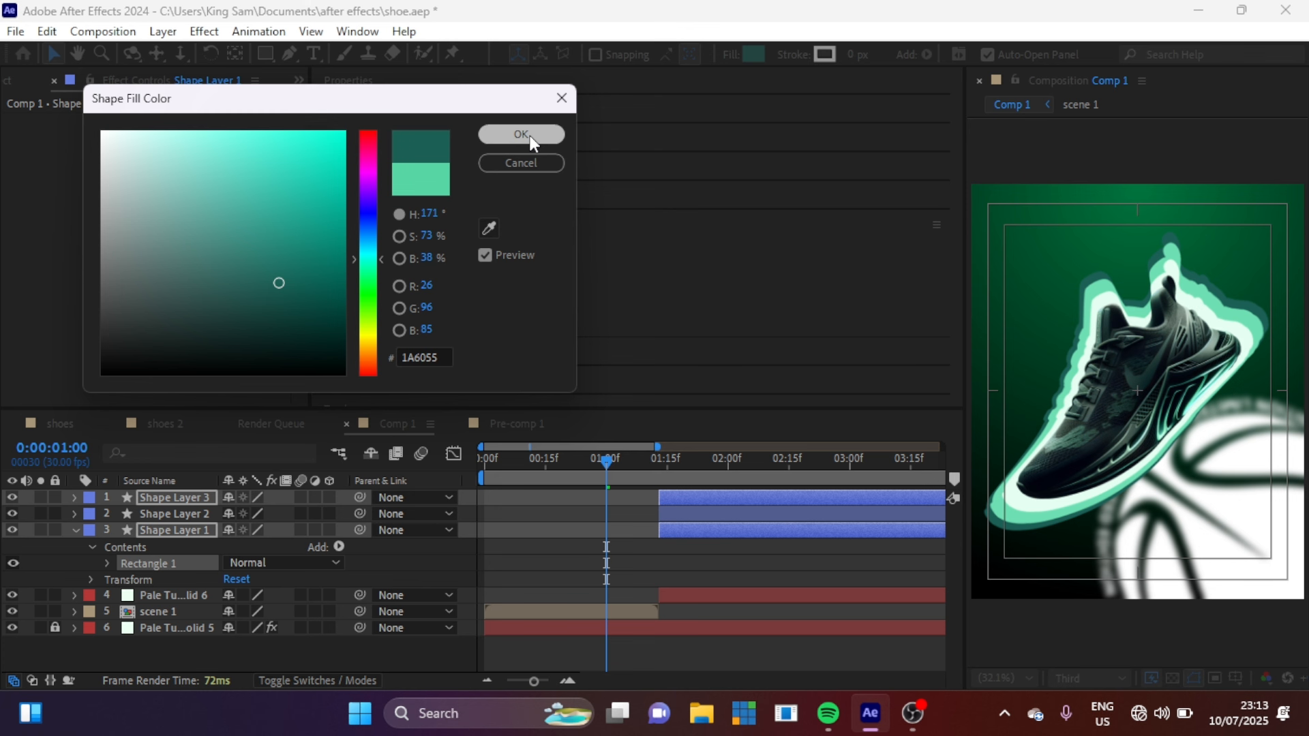
{"action": "left_click_drag", "start_coordinate": [649, 473], "coordinate": [706, 464]}
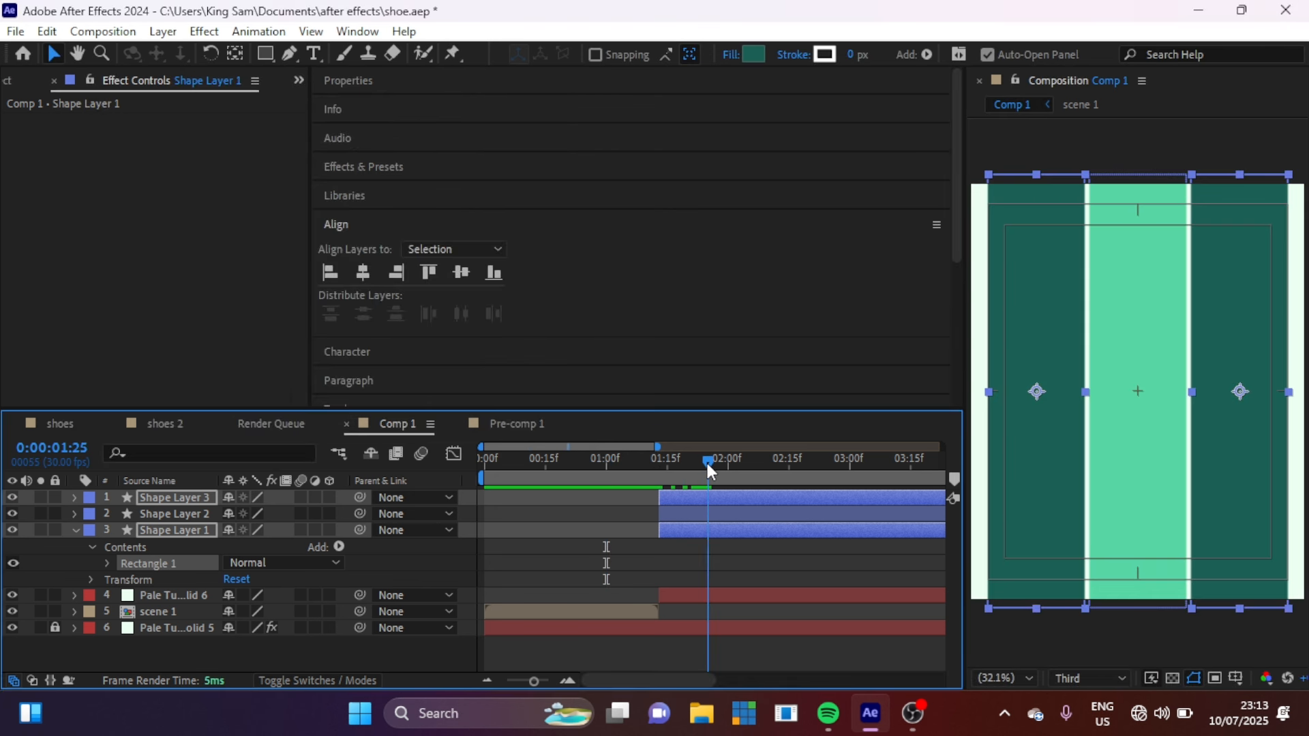
{"action": "left_click", "coordinate": [150, 547]}
{"action": "left_click", "coordinate": [62, 545]}
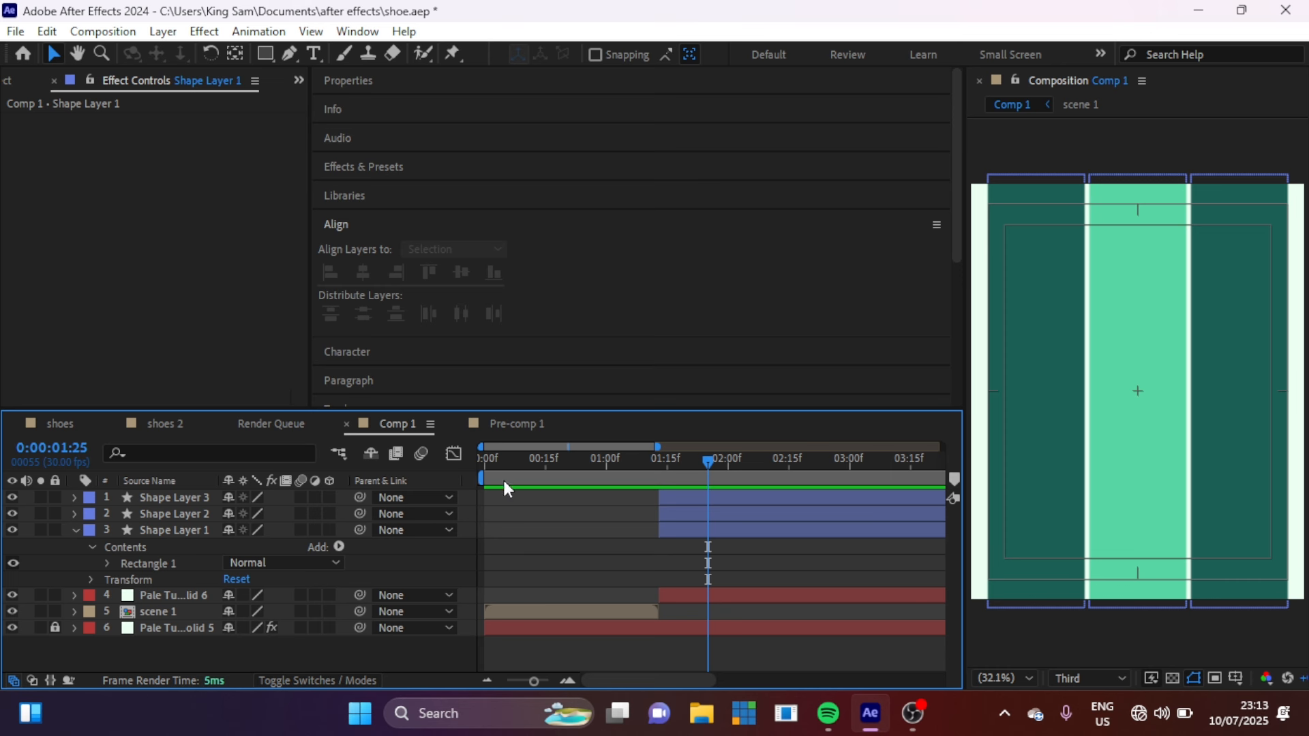
Add shoe.png as the top layer at 6% scale and trim its start to 0:00:01:13
{"action": "left_click", "coordinate": [7, 80]}
{"action": "left_click_drag", "start_coordinate": [66, 307], "coordinate": [161, 493]}
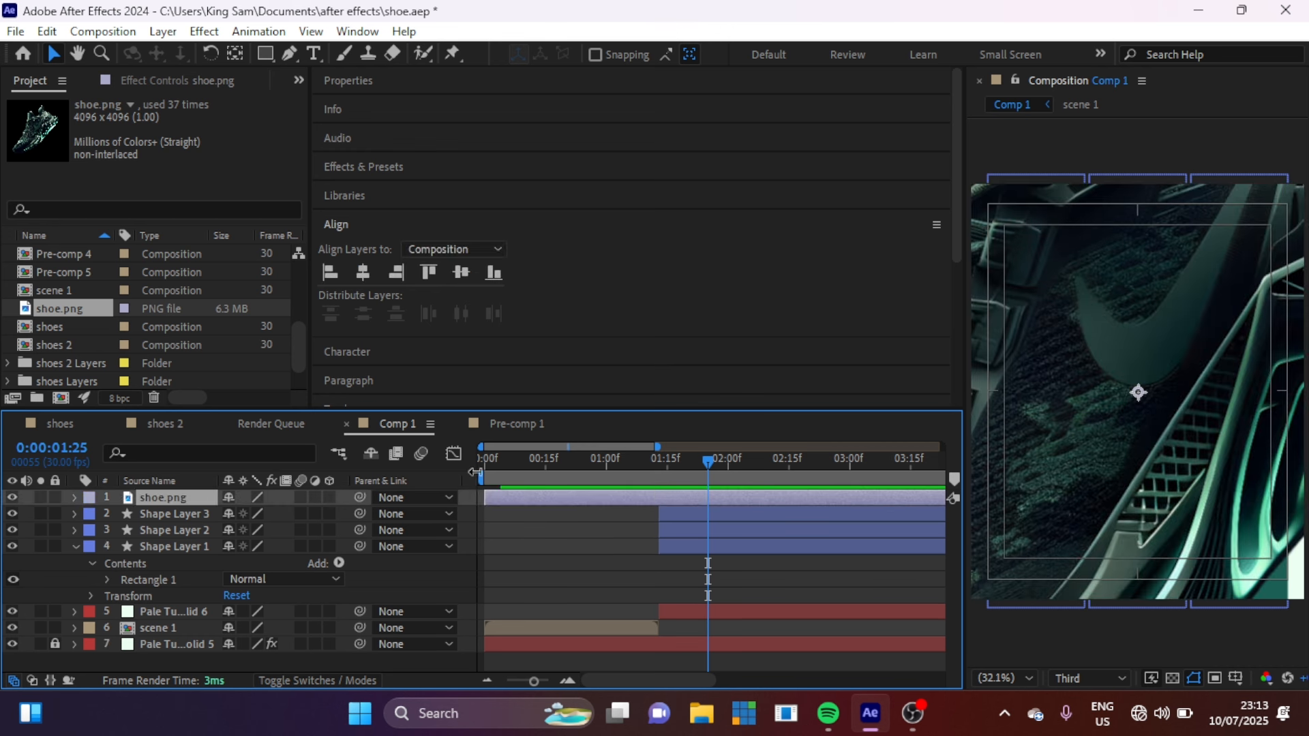
{"action": "key", "text": "s"}
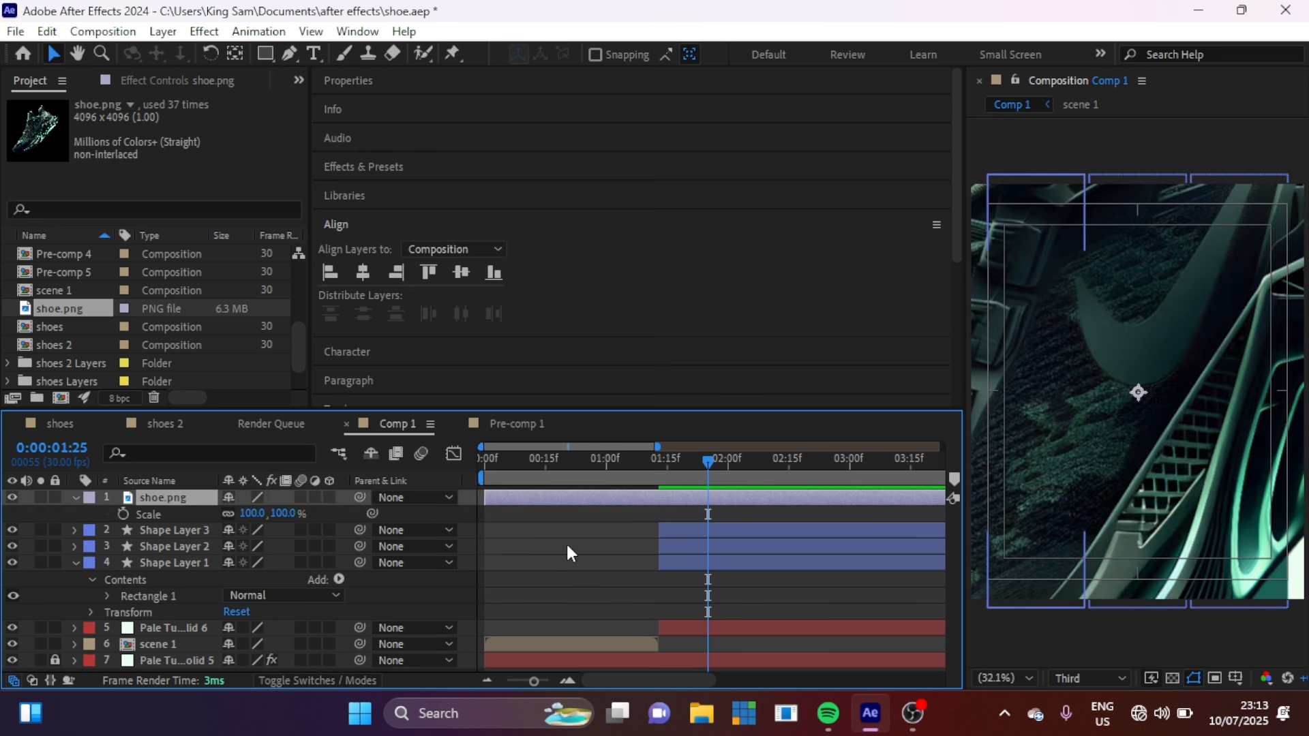
{"action": "left_click", "coordinate": [282, 514]}
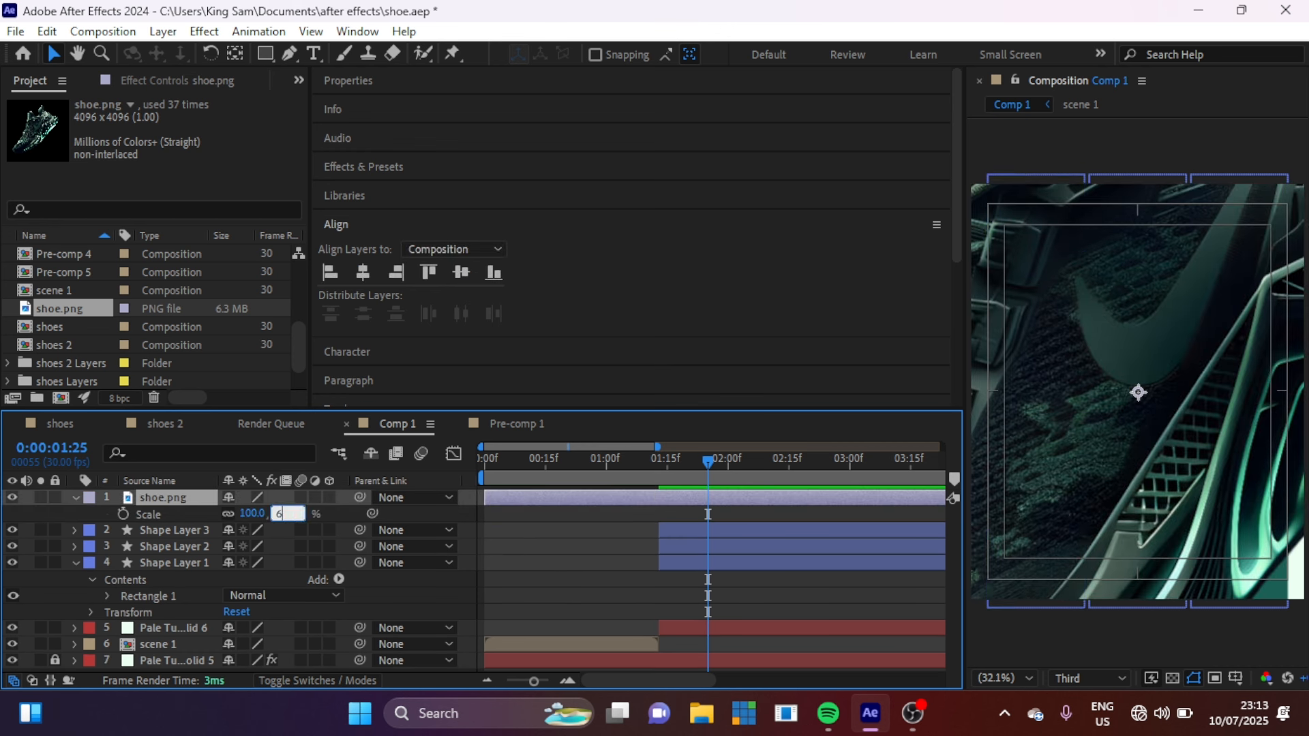
{"action": "type", "text": "6"}
{"action": "key", "text": "Return"}
{"action": "left_click", "coordinate": [657, 463]}
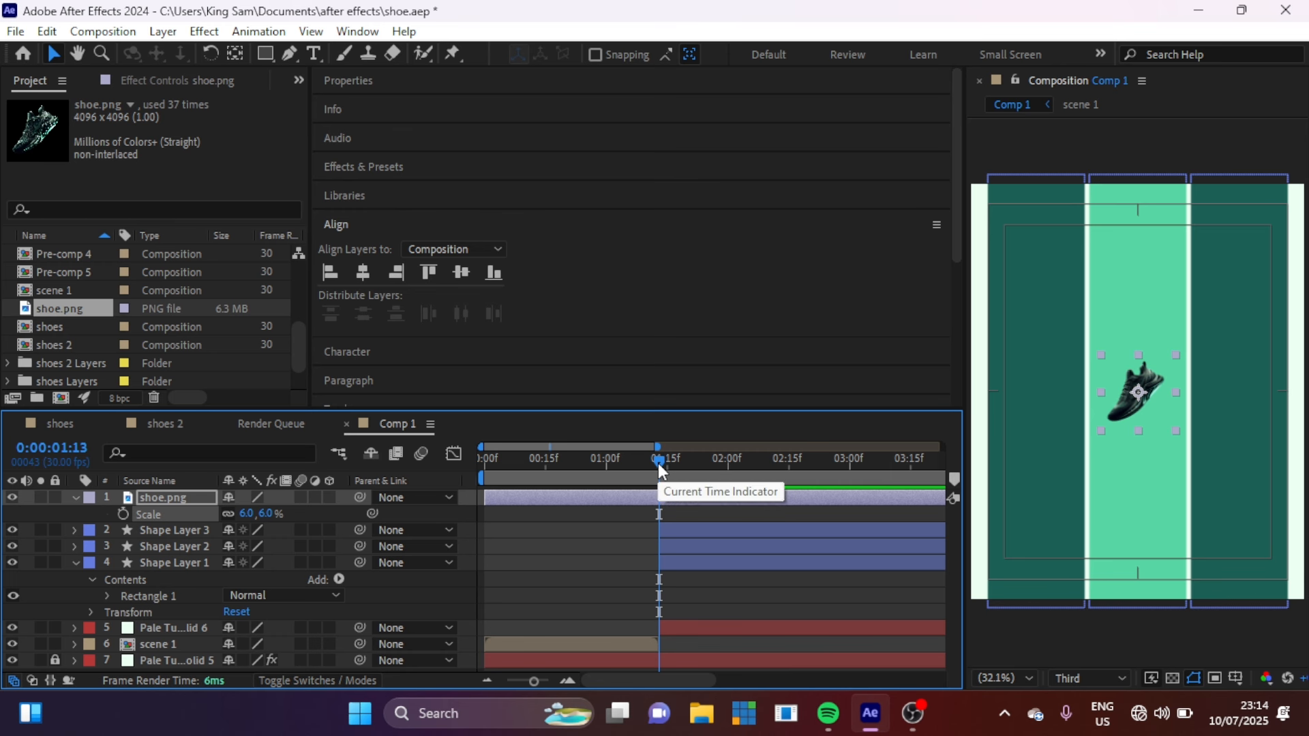
{"action": "key", "text": "alt+bracketleft"}
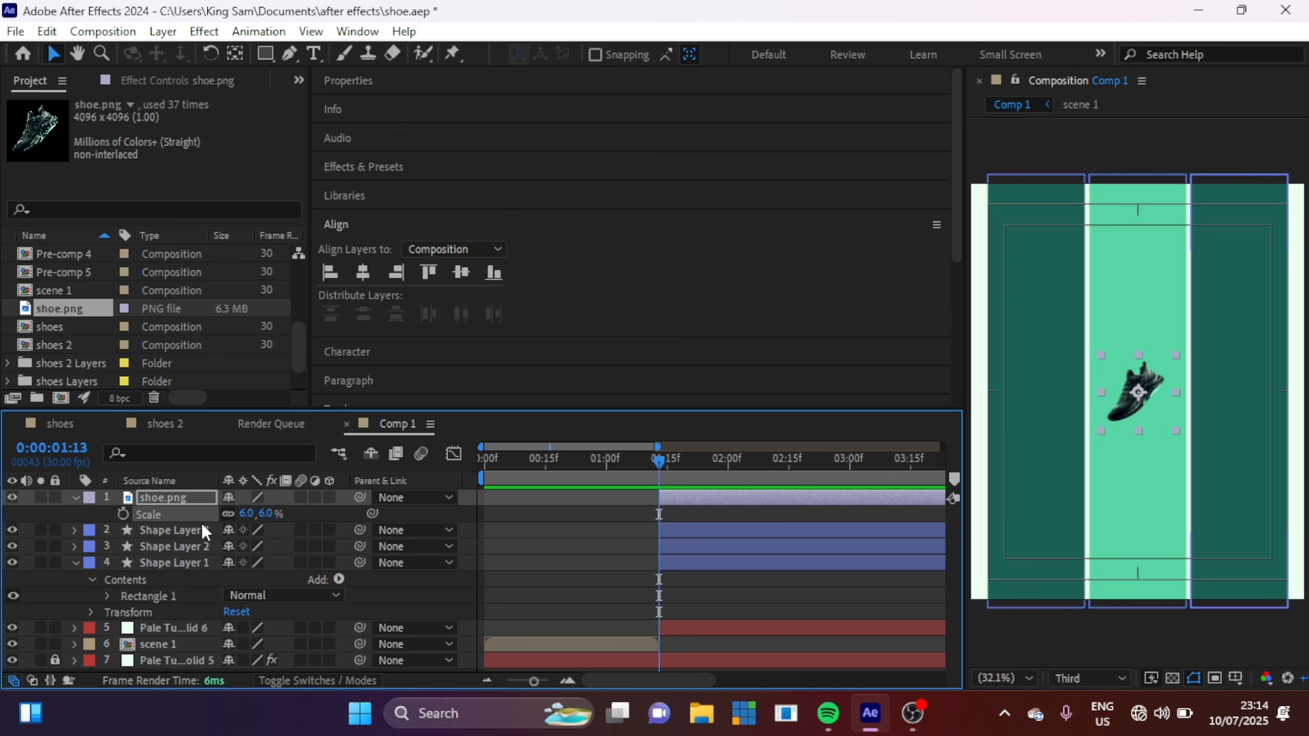
Rotate the small shoe to 134° and move it to position 540, 150 on the middle strip
{"action": "key", "text": "r"}
{"action": "left_click_drag", "start_coordinate": [252, 513], "coordinate": [374, 512]}
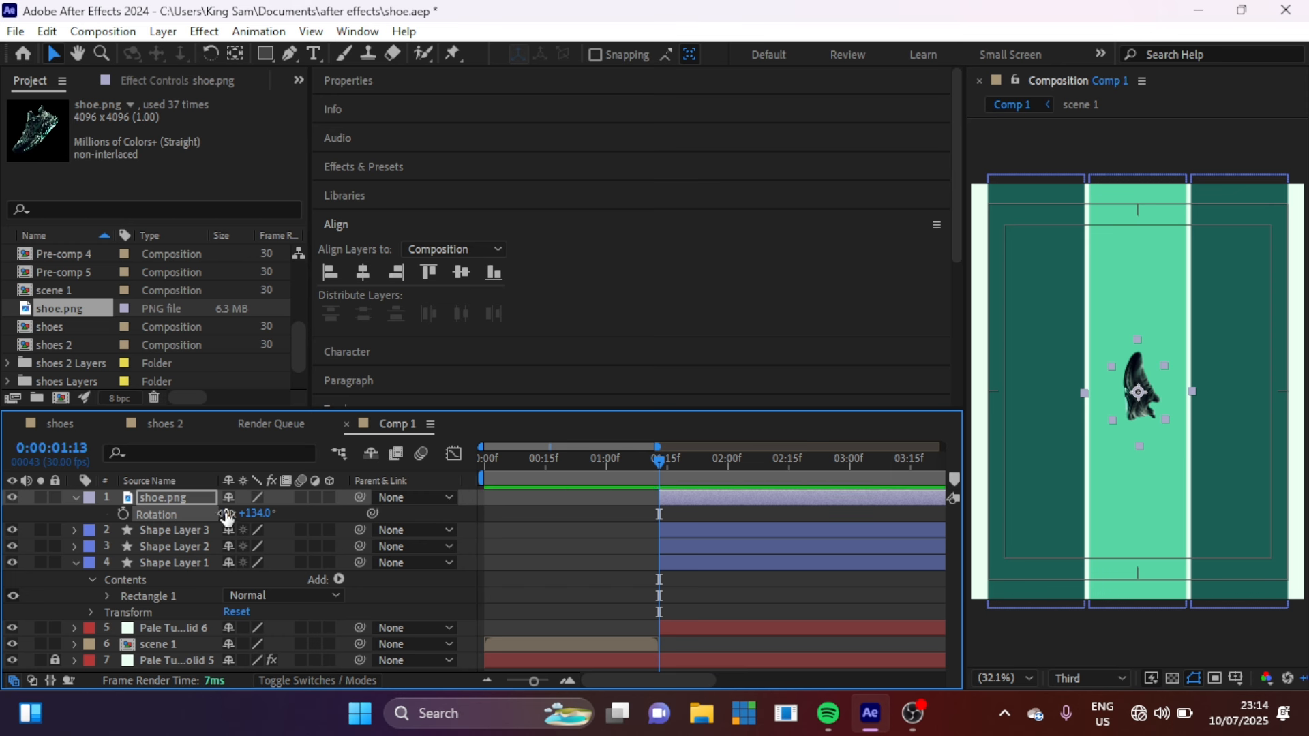
{"action": "key", "text": "p"}
{"action": "left_click_drag", "start_coordinate": [269, 512], "coordinate": [34, 237]}
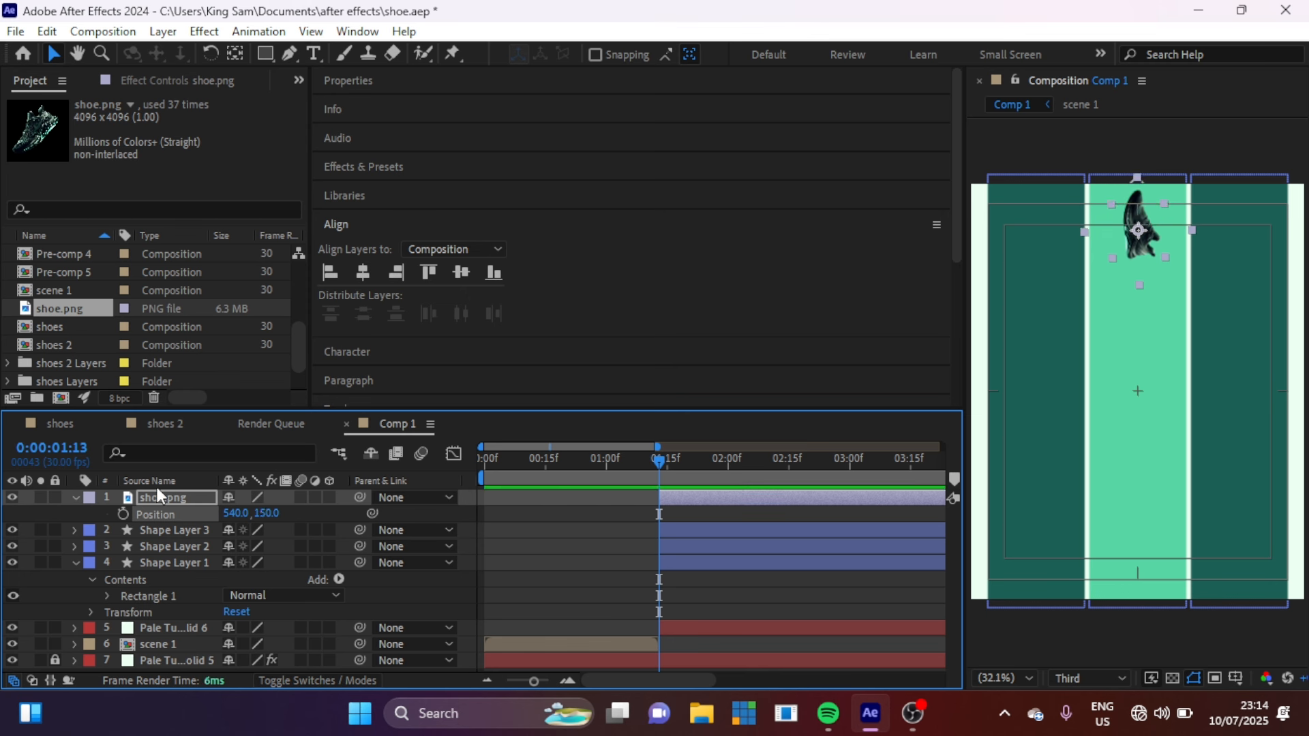
Duplicate the small shoe seven times, spacing the copies down the middle strip from Y 412 to Y 1985
{"action": "key", "text": "ctrl+d"}
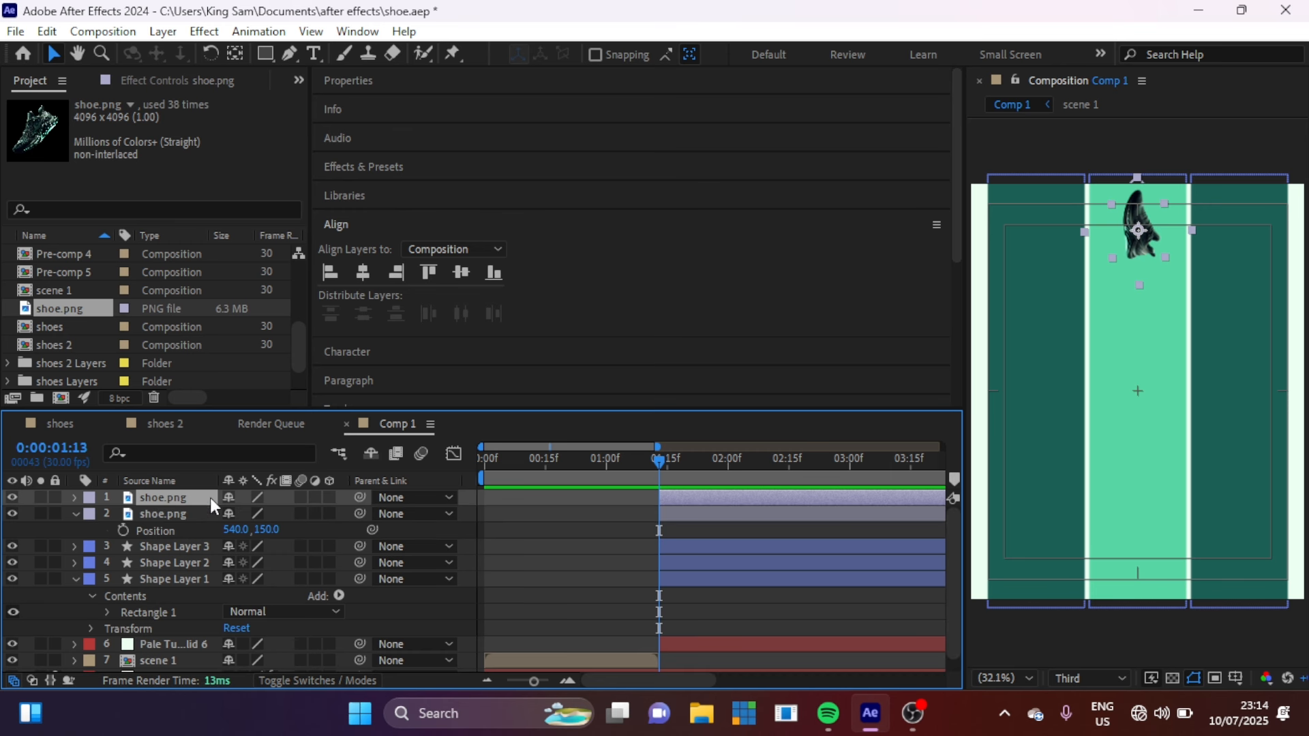
{"action": "left_click_drag", "start_coordinate": [270, 530], "coordinate": [518, 531]}
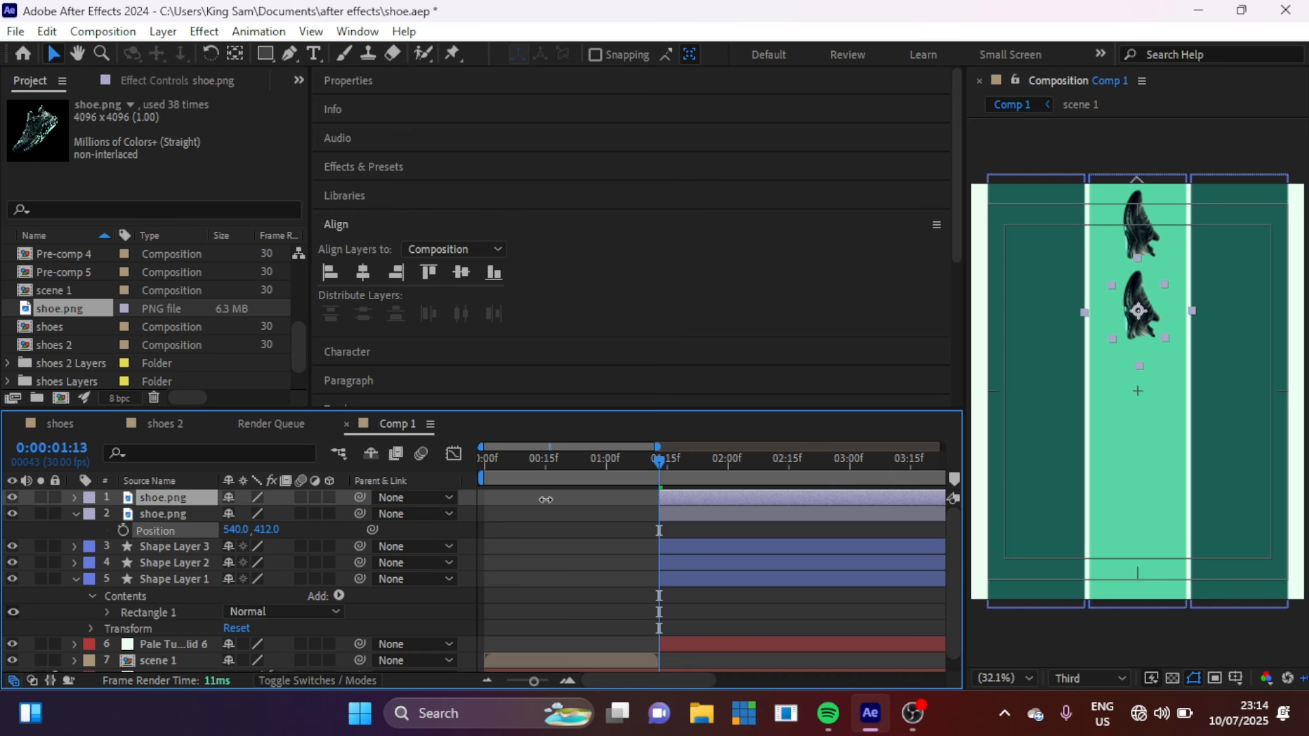
{"action": "key", "text": "ctrl+d"}
{"action": "left_click_drag", "start_coordinate": [264, 547], "coordinate": [505, 562]}
{"action": "key", "text": "ctrl+d"}
{"action": "left_click_drag", "start_coordinate": [266, 563], "coordinate": [480, 616]}
{"action": "key", "text": "ctrl+d"}
{"action": "key", "text": "ctrl+d"}
{"action": "left_click_drag", "start_coordinate": [267, 596], "coordinate": [476, 634]}
{"action": "key", "text": "ctrl+d"}
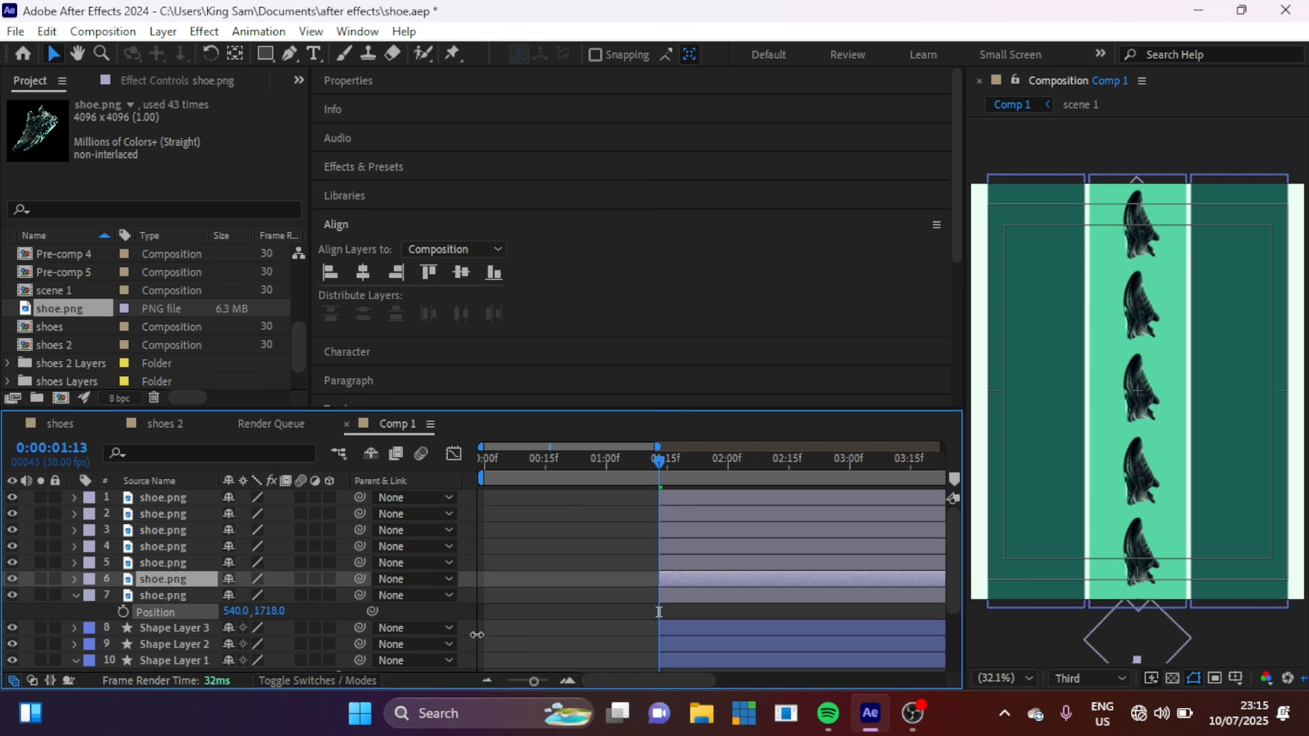
{"action": "key", "text": "ctrl+d"}
{"action": "left_click_drag", "start_coordinate": [274, 634], "coordinate": [381, 638]}
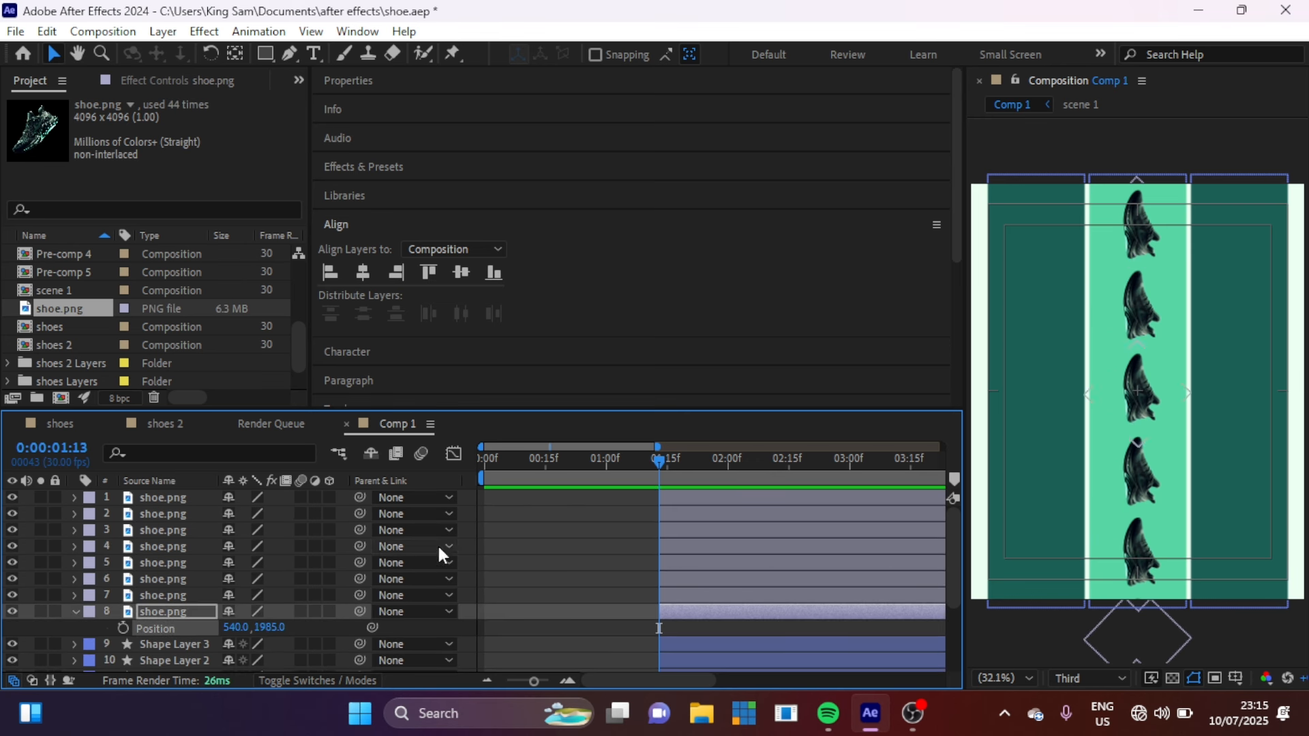
Distribute the eight shoe layers vertically and pre-compose them as Pre-comp 6 with all attributes moved
{"action": "left_click", "coordinate": [161, 505], "text": "shift"}
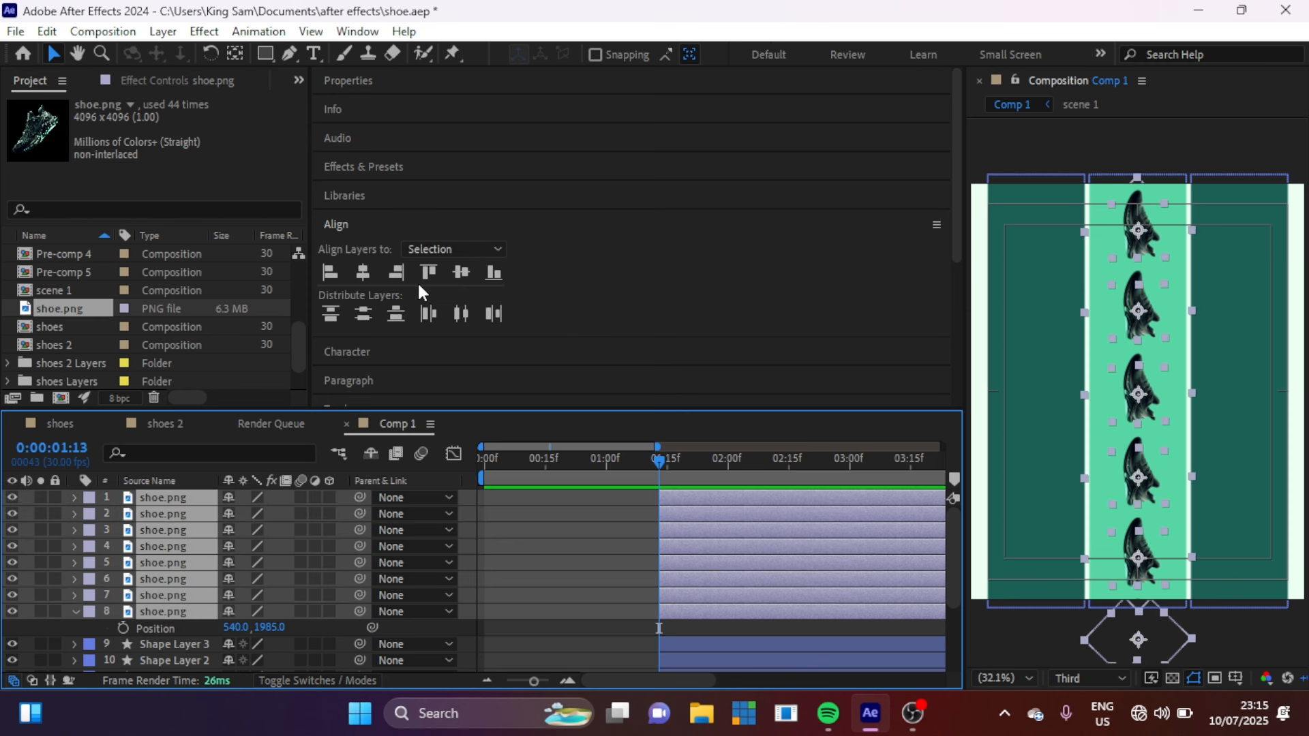
{"action": "left_click", "coordinate": [367, 314]}
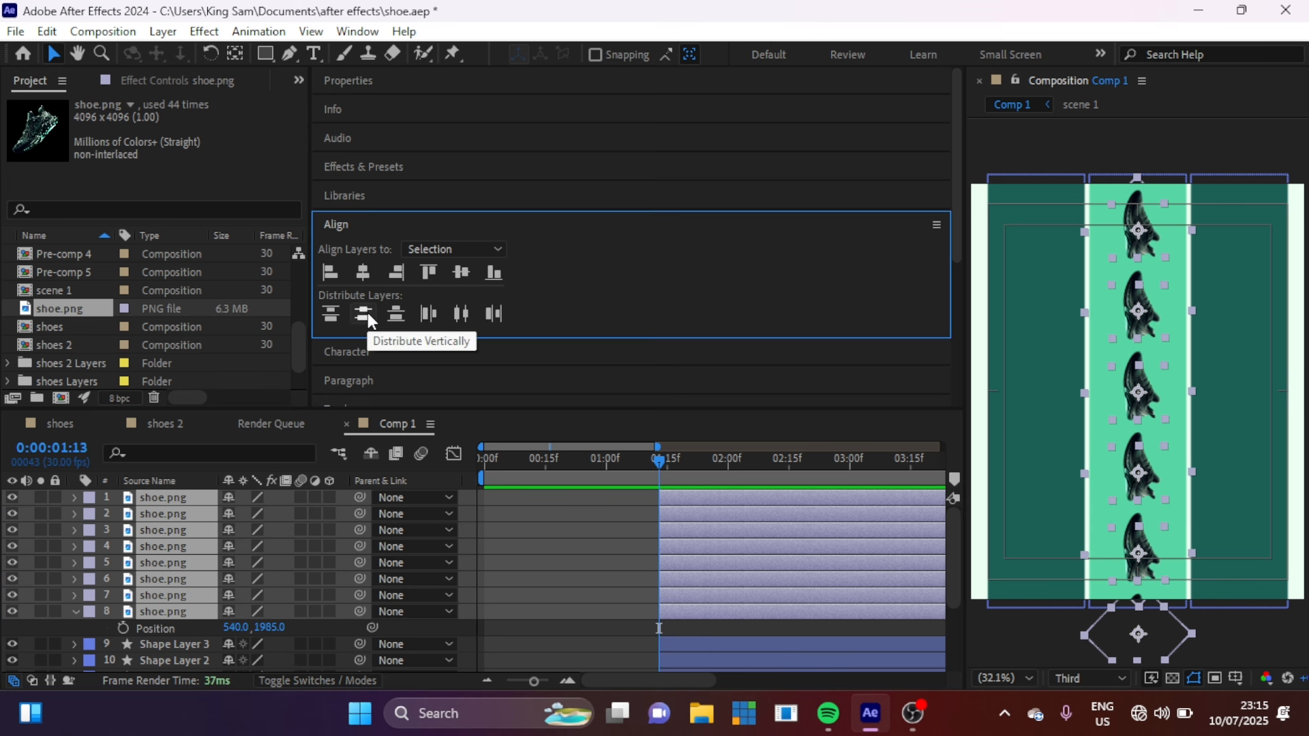
{"action": "right_click", "coordinate": [178, 610]}
{"action": "left_click", "coordinate": [243, 486]}
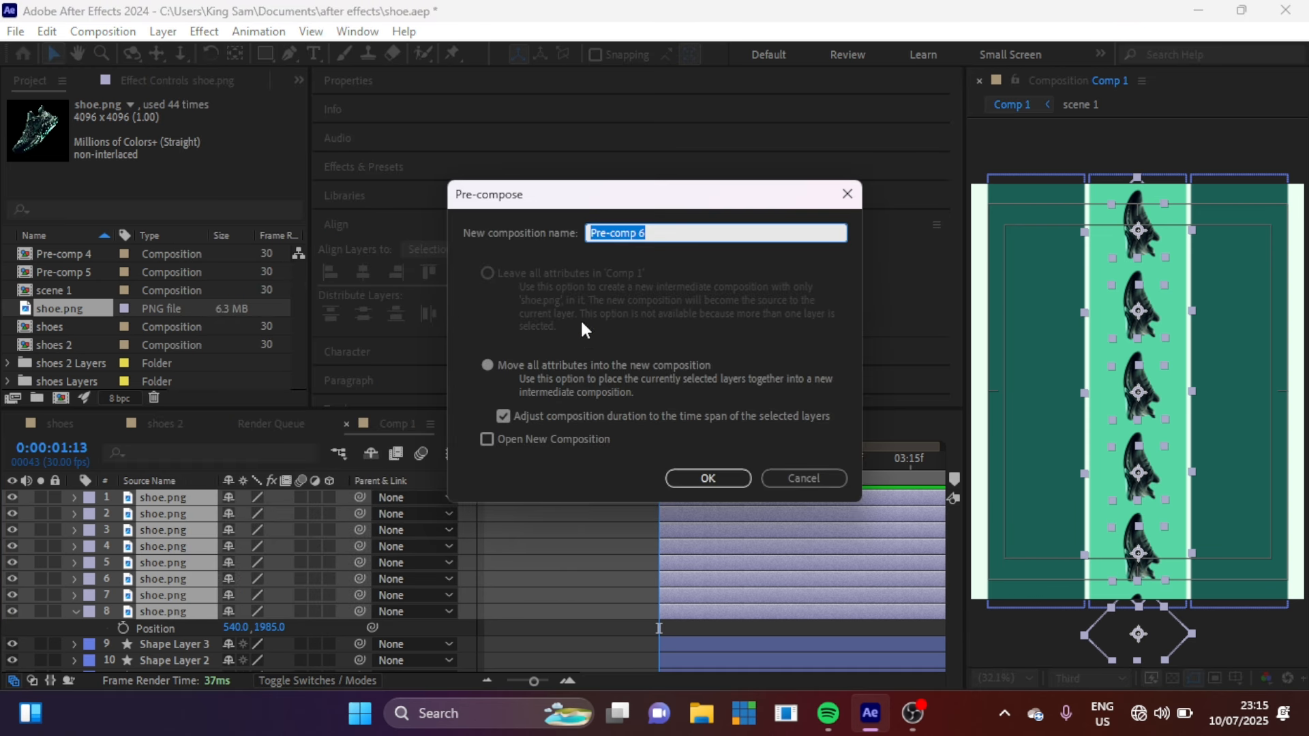
{"action": "left_click", "coordinate": [708, 478]}
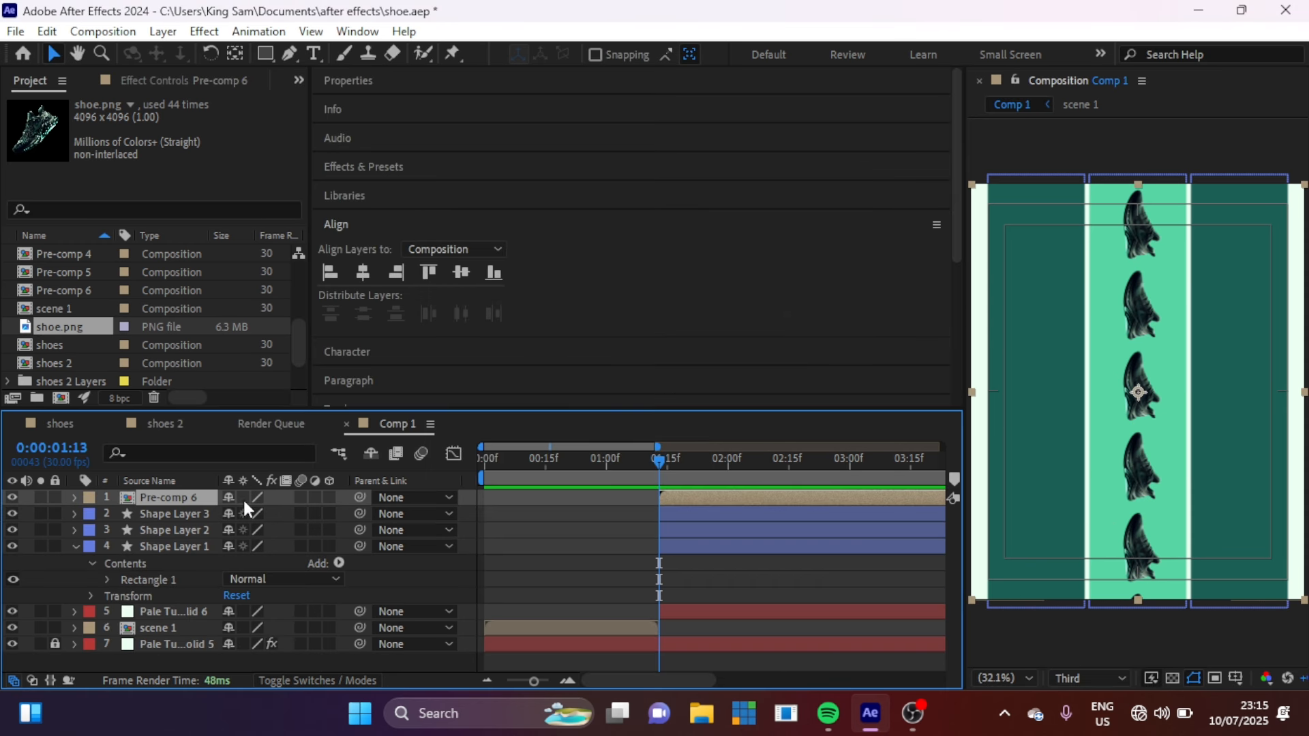
Enable Collapse Transformations on Pre-comp 6 so its shoes extend beyond the composition frame
{"action": "left_click", "coordinate": [242, 497]}
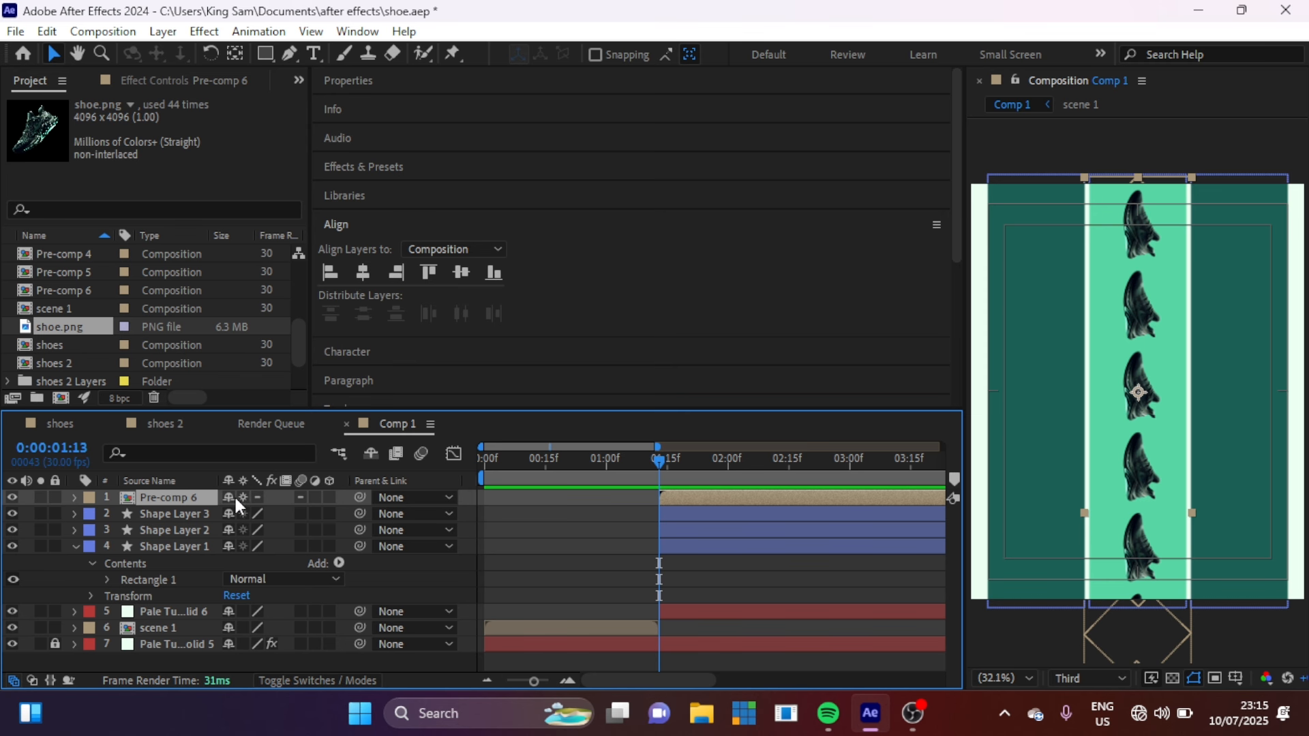
{"action": "left_click", "coordinate": [240, 497]}
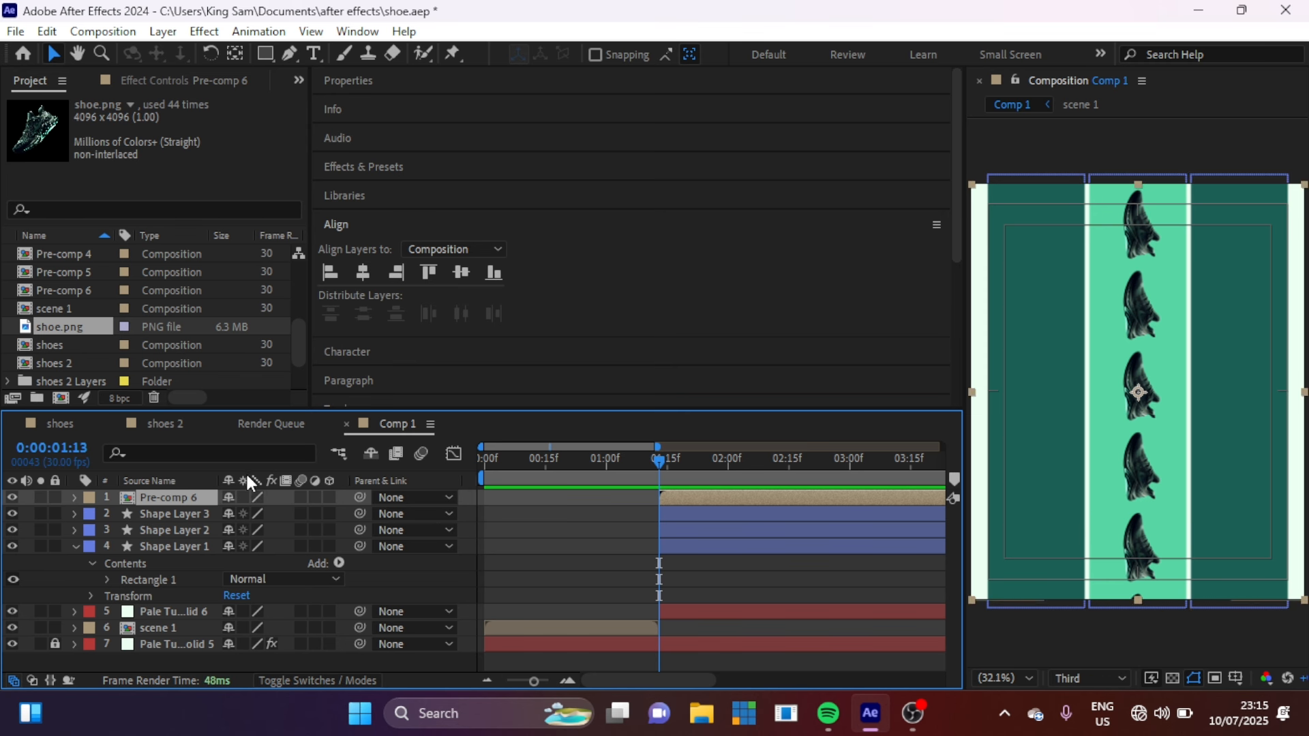
{"action": "left_click", "coordinate": [243, 498]}
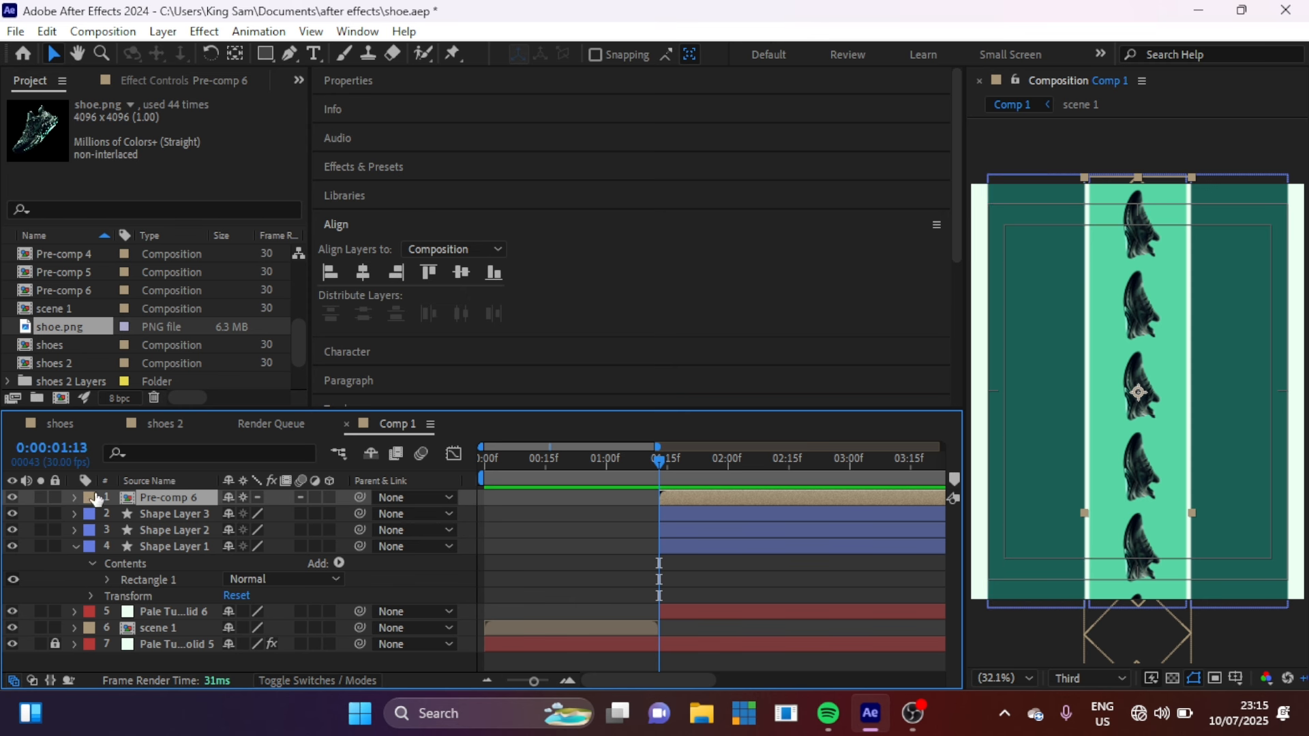
Duplicate Pre-comp 6, place the copy between Shape Layer 3 and Shape Layer 2, and move it onto the left strip
{"action": "key", "text": "ctrl+d"}
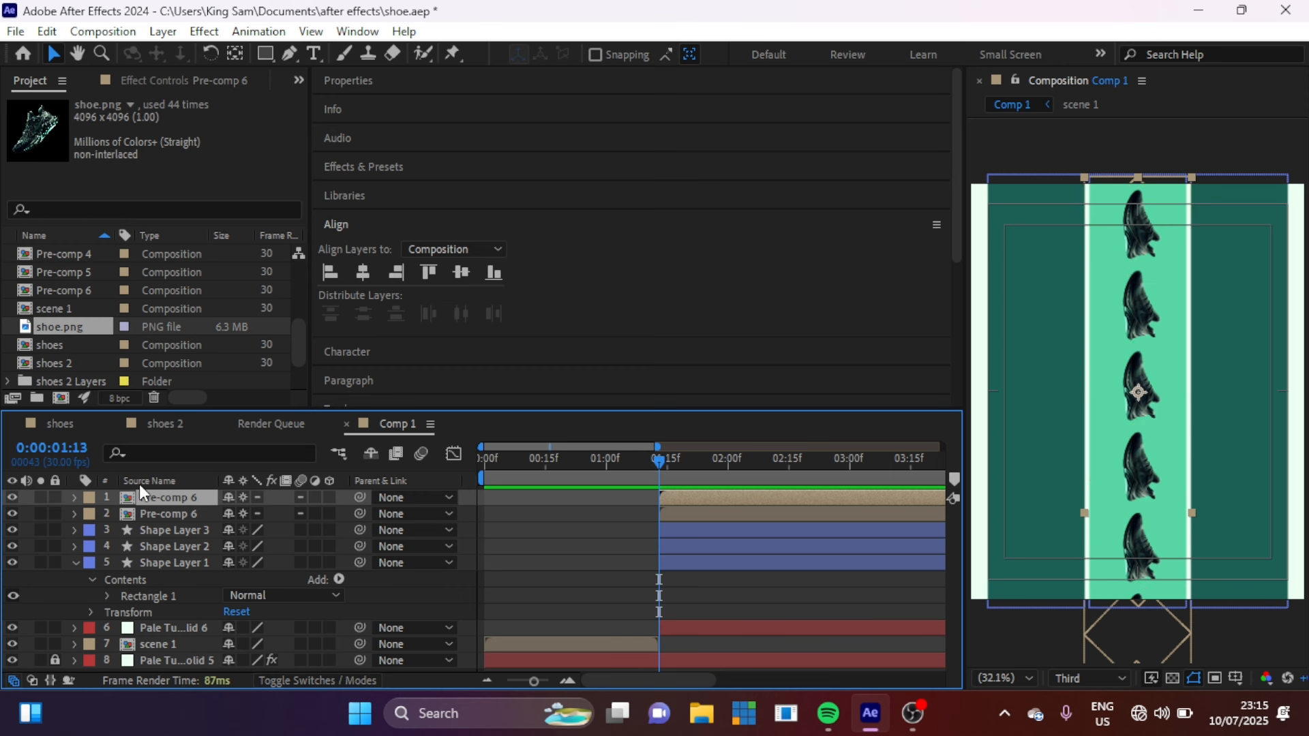
{"action": "left_click_drag", "start_coordinate": [166, 500], "coordinate": [169, 542]}
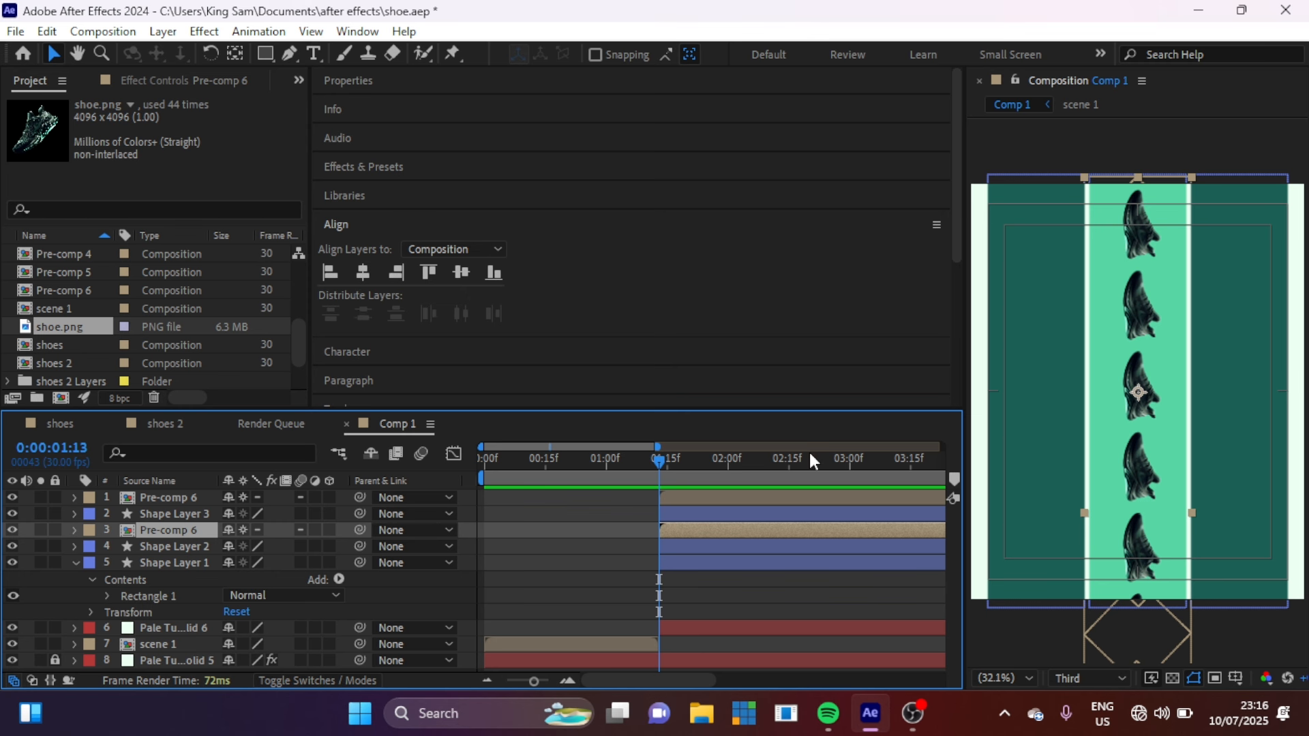
{"action": "left_click", "coordinate": [1140, 478]}
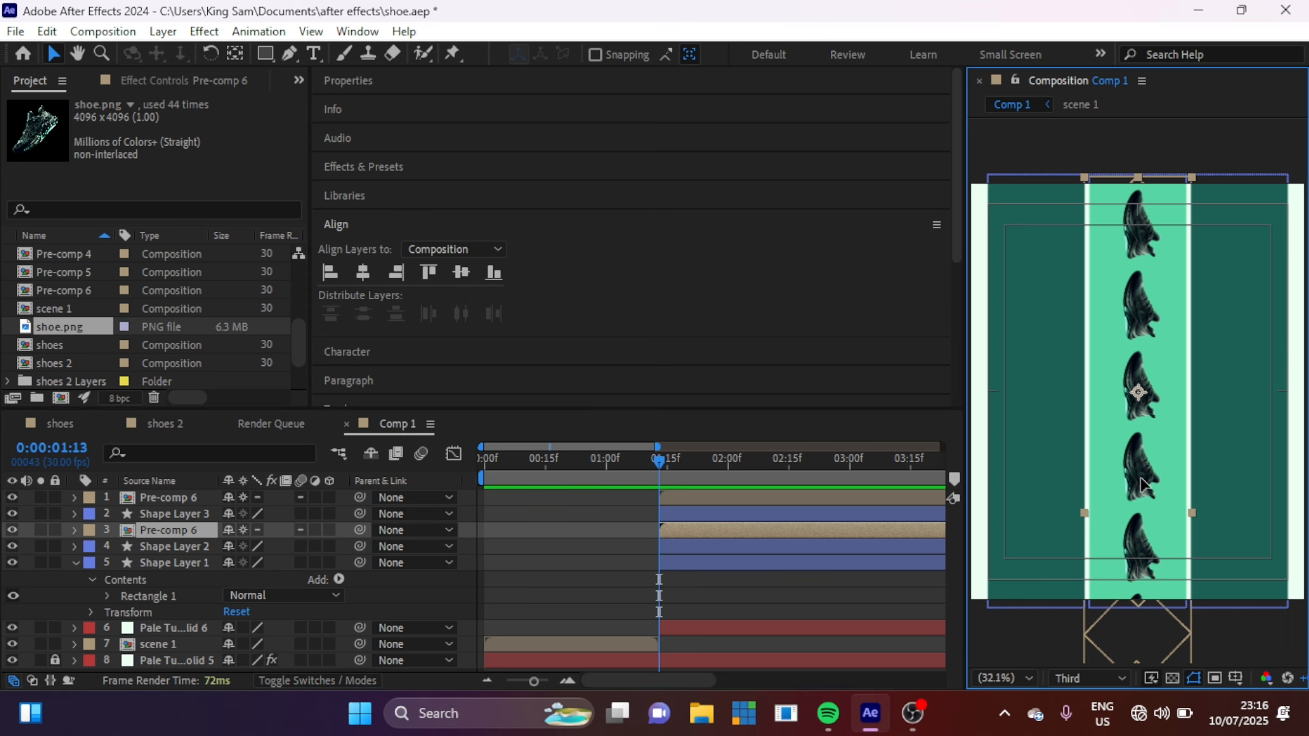
{"action": "left_click_drag", "start_coordinate": [1142, 485], "coordinate": [1040, 491]}
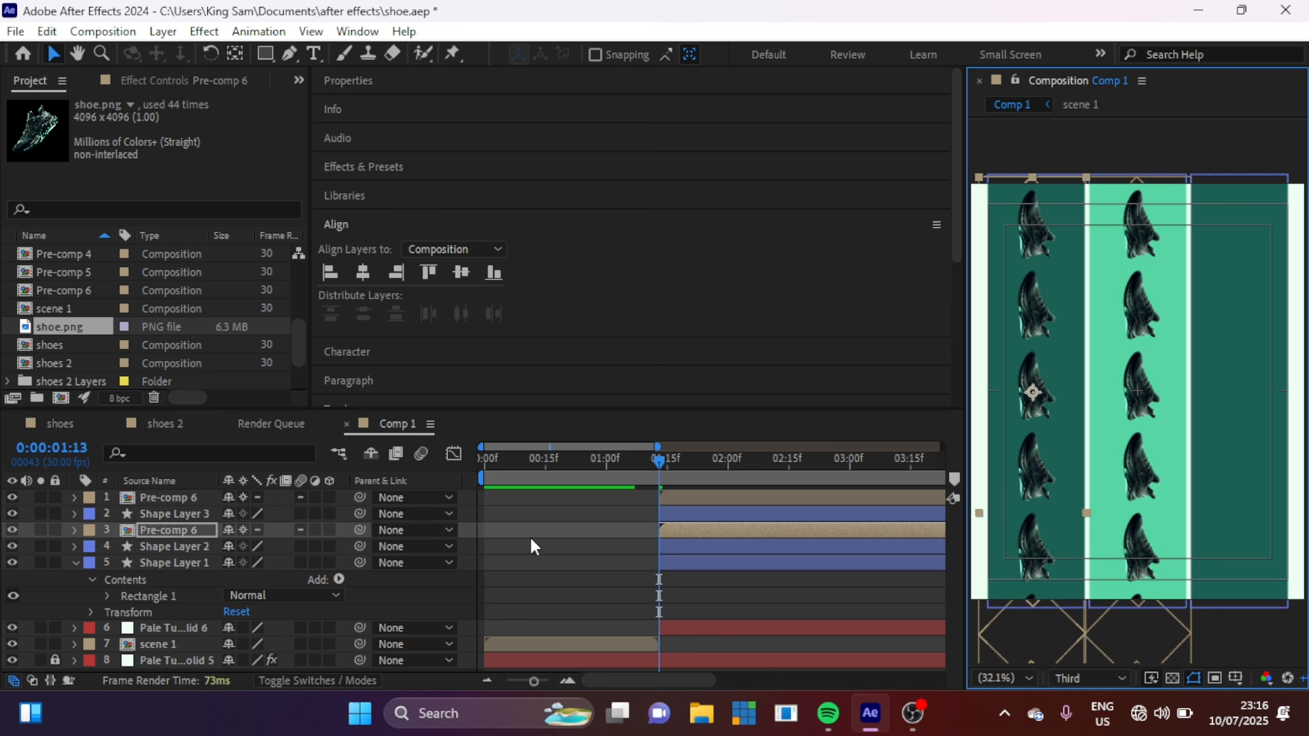
Flip the left column of shoes vertically by setting its scale to 100, -100%
{"action": "key", "text": "s"}
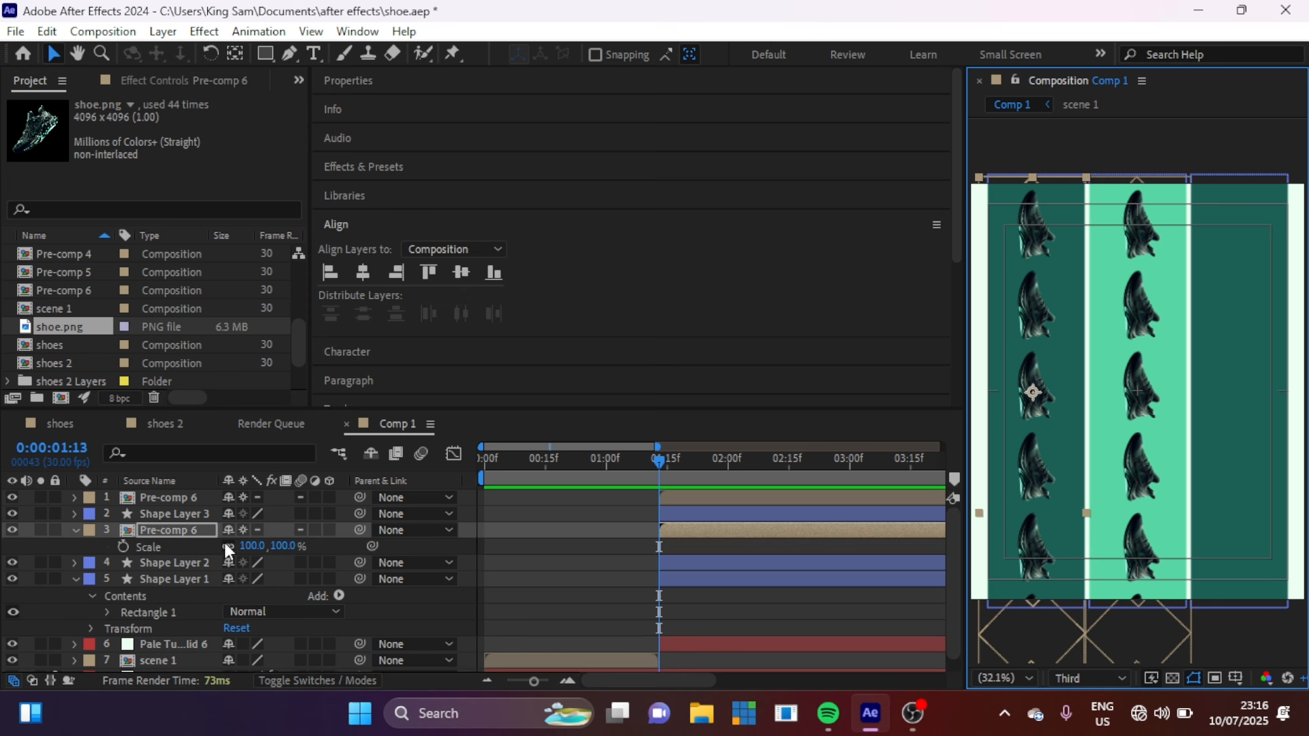
{"action": "left_click", "coordinate": [282, 545]}
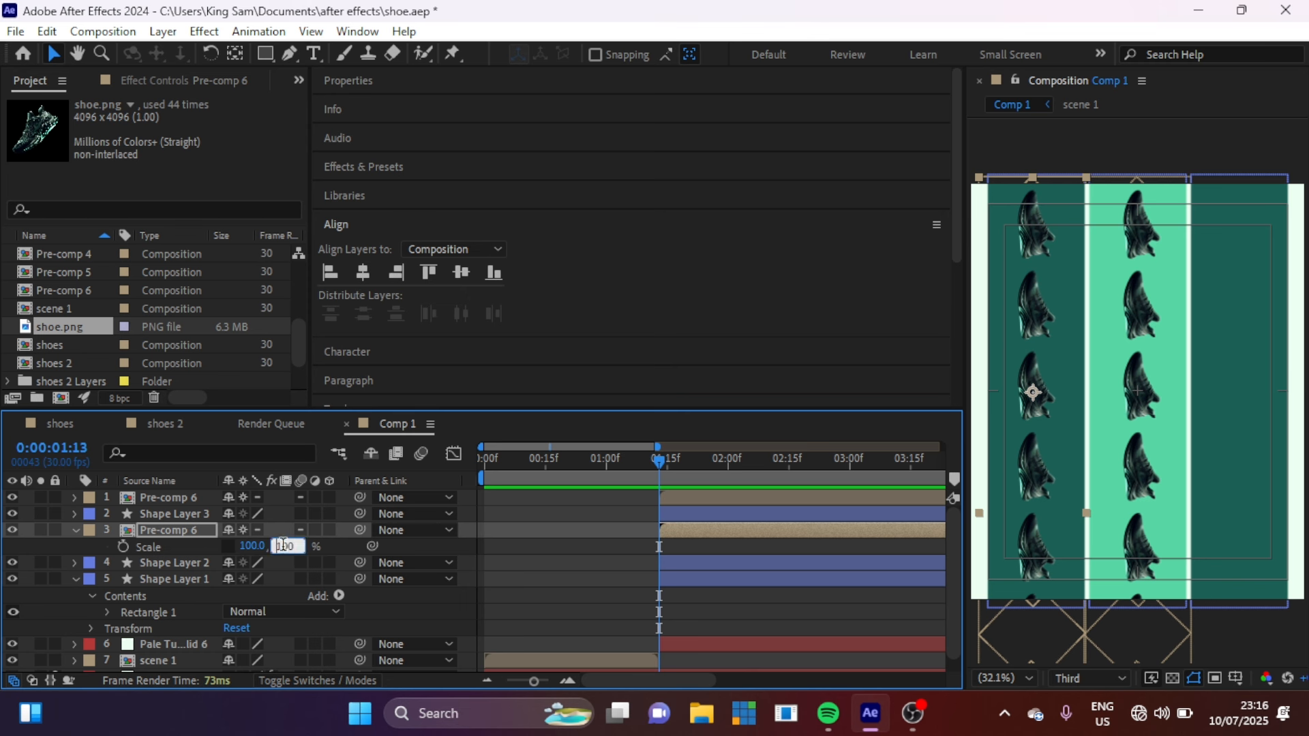
{"action": "key", "text": "Return"}
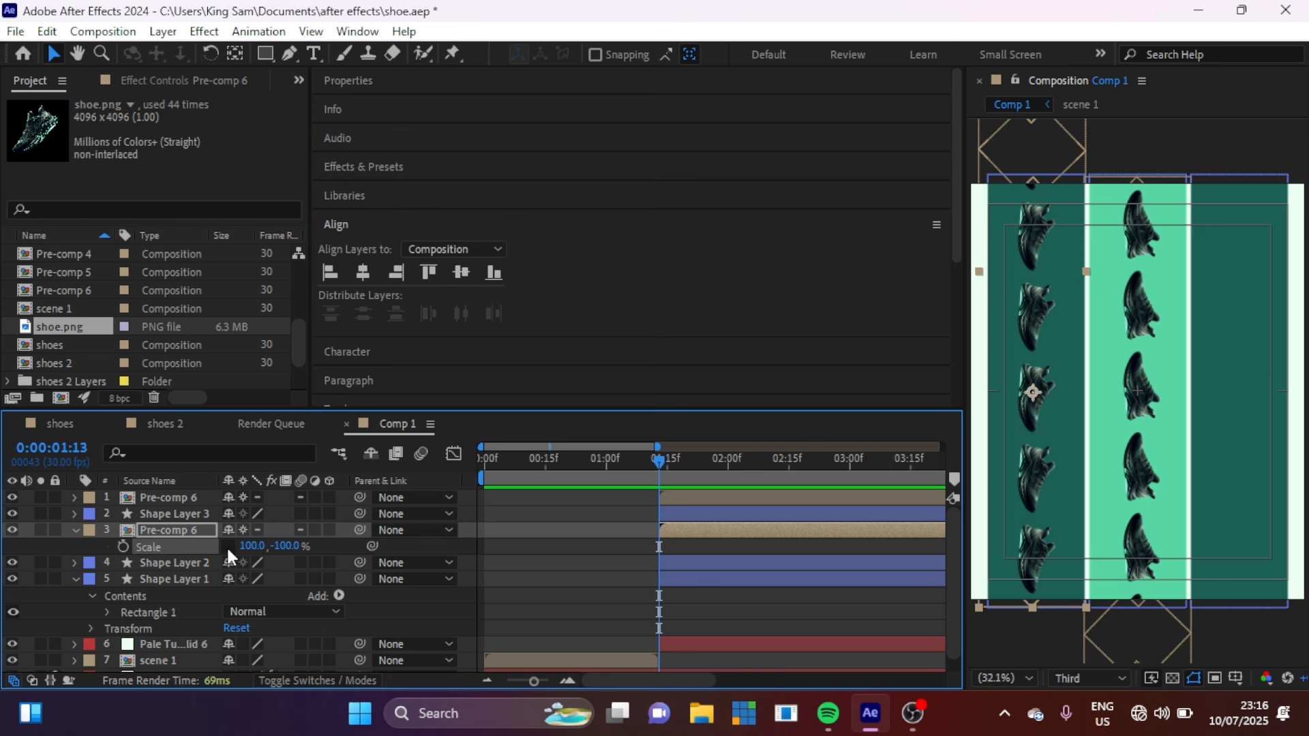
{"action": "left_click", "coordinate": [84, 538]}
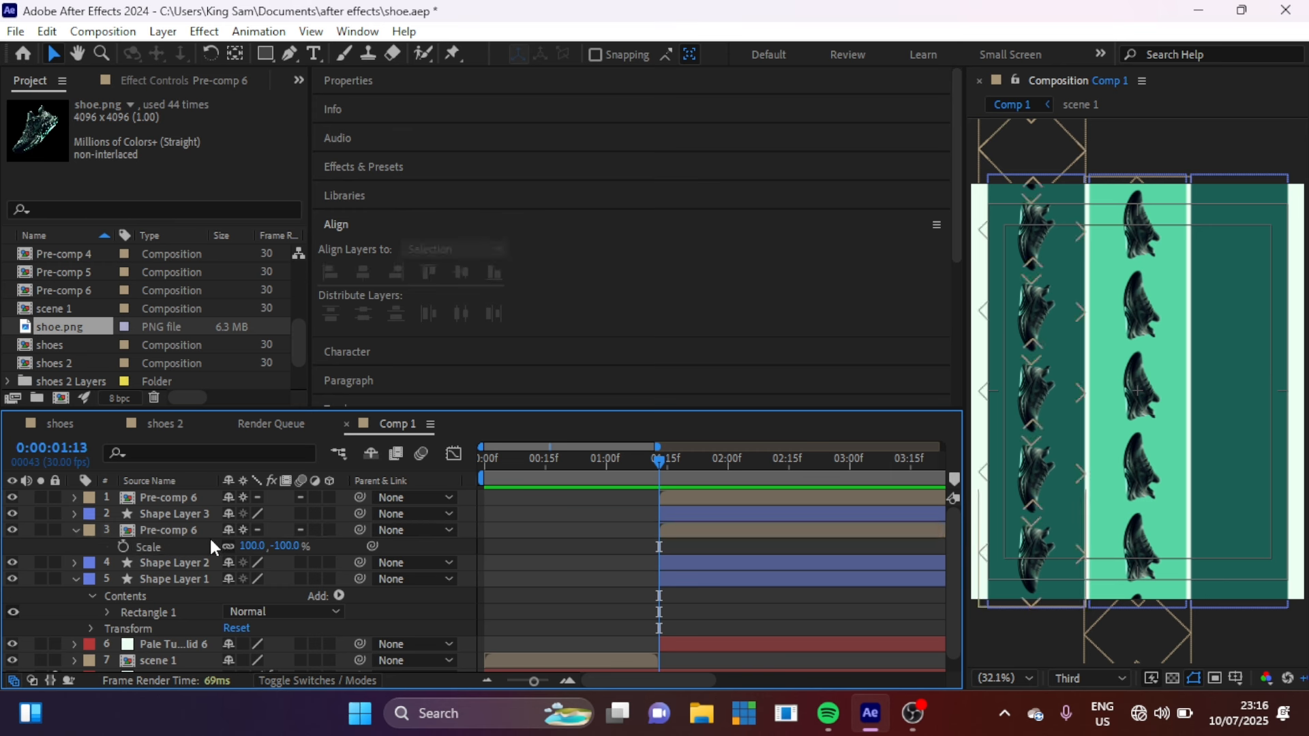
Duplicate the flipped shoe column onto the right strip and stack the left strip's column directly above Shape Layer 1
{"action": "left_click", "coordinate": [179, 530]}
{"action": "key", "text": "ctrl+d"}
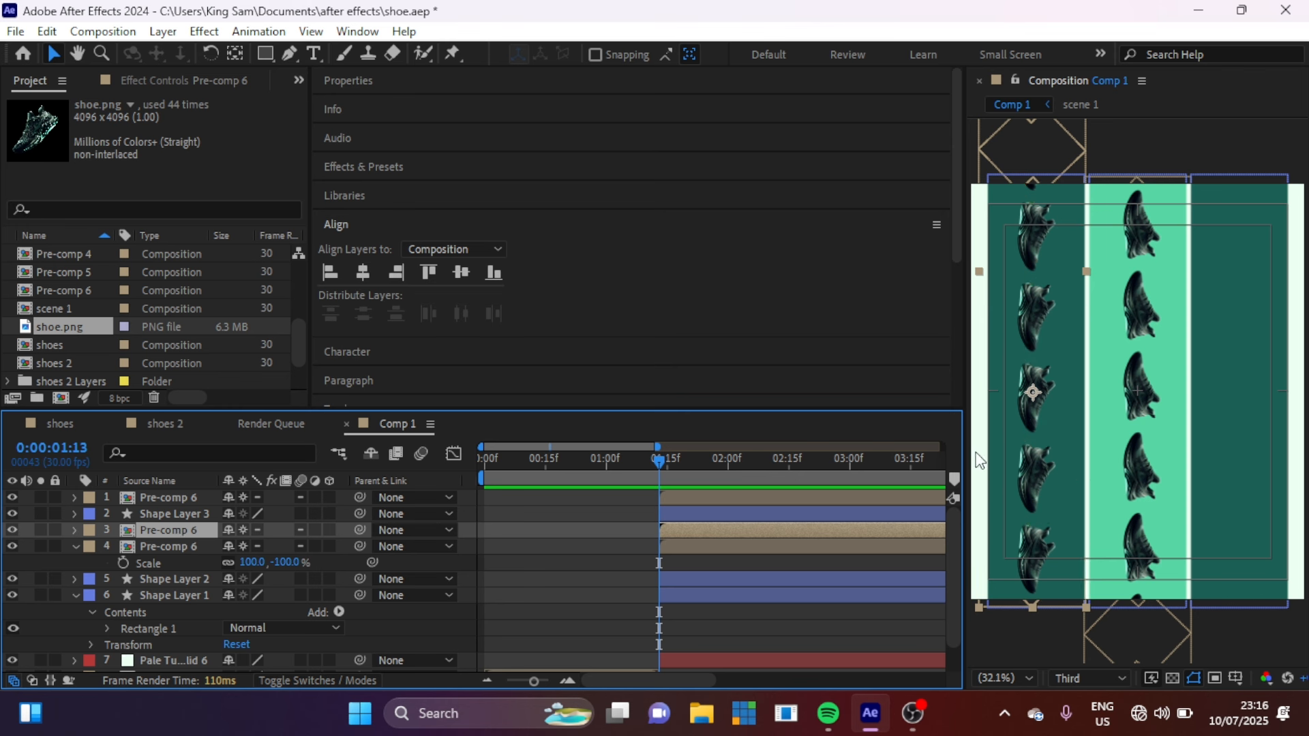
{"action": "left_click_drag", "start_coordinate": [1040, 452], "coordinate": [1246, 447]}
{"action": "mouse_move", "coordinate": [183, 532]}
{"action": "left_mouse_down"}
{"action": "mouse_move", "coordinate": [206, 509]}
{"action": "mouse_move", "coordinate": [182, 497]}
{"action": "mouse_move", "coordinate": [180, 583]}
{"action": "mouse_move", "coordinate": [182, 557]}
{"action": "left_mouse_up"}
{"action": "left_click_drag", "start_coordinate": [176, 530], "coordinate": [170, 587]}
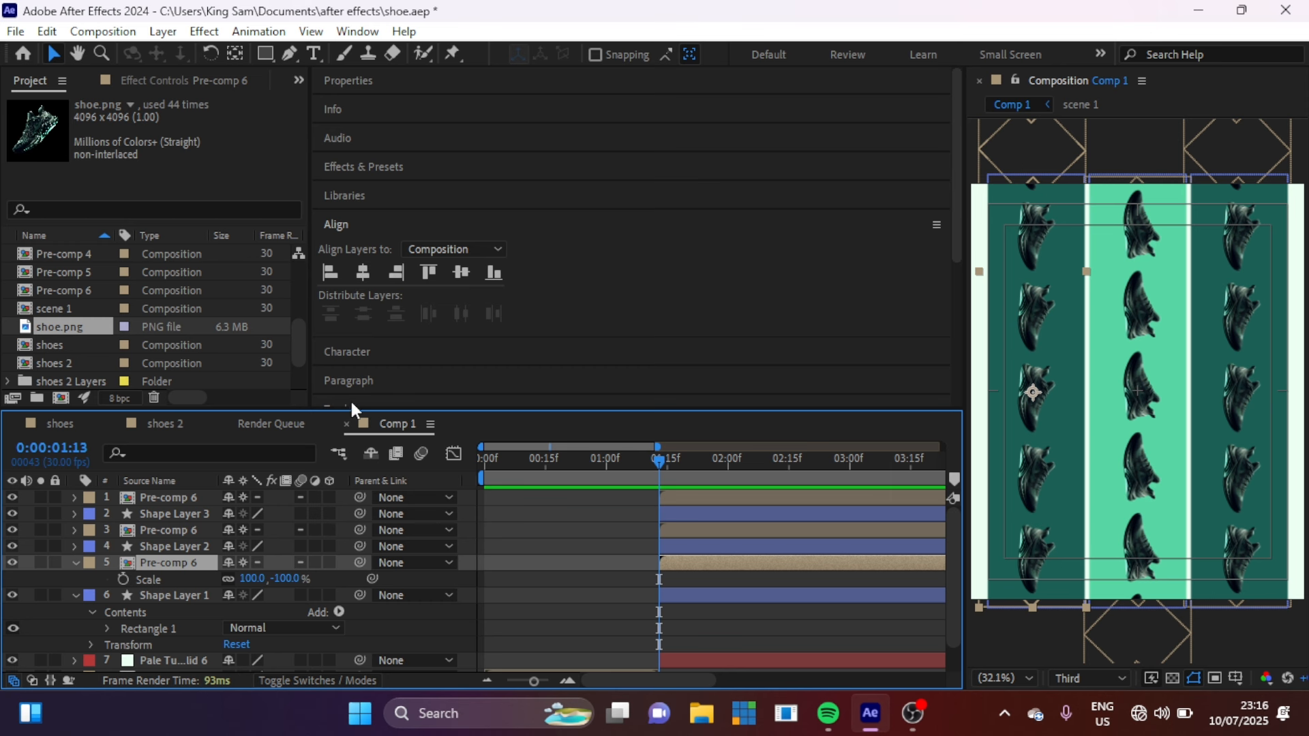
Animate both outer strips sliding down from Y -709.7 at 0:00:01:13 to their current position at about 0:00:02:15
{"action": "left_click", "coordinate": [165, 595]}
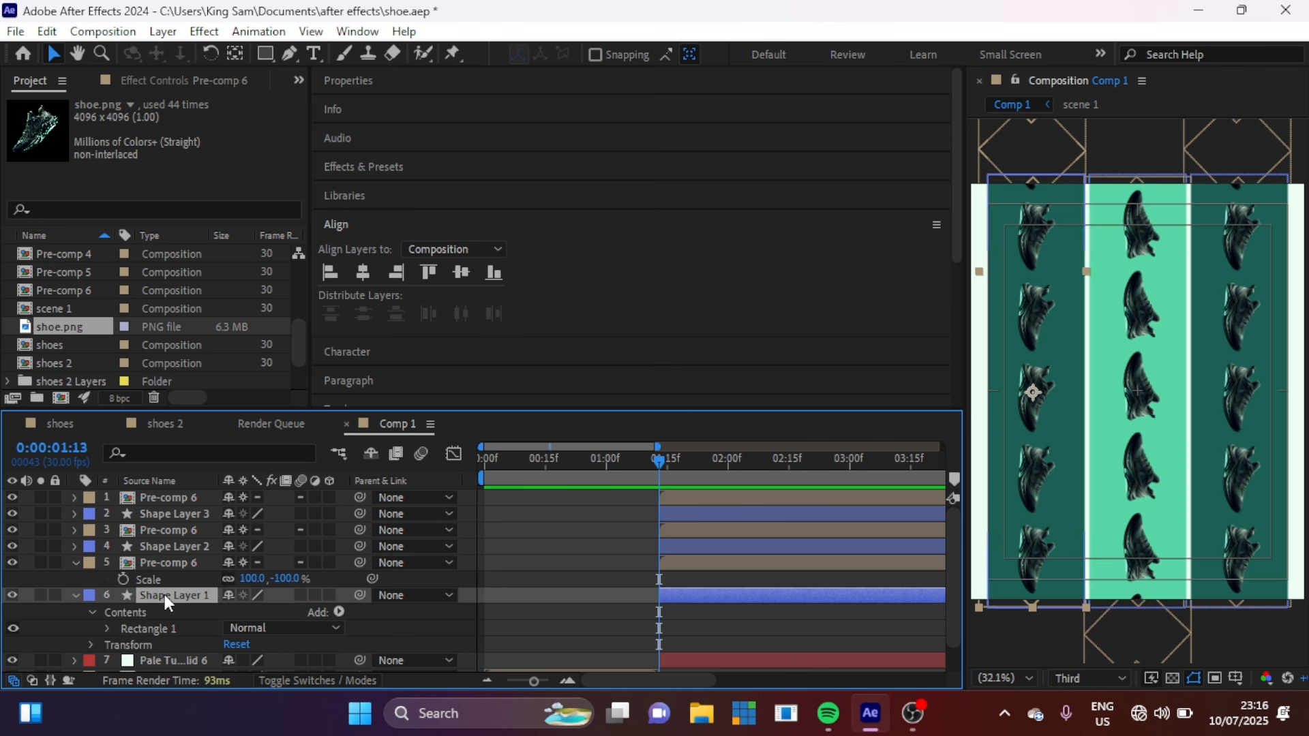
{"action": "left_click", "coordinate": [165, 513], "text": "ctrl"}
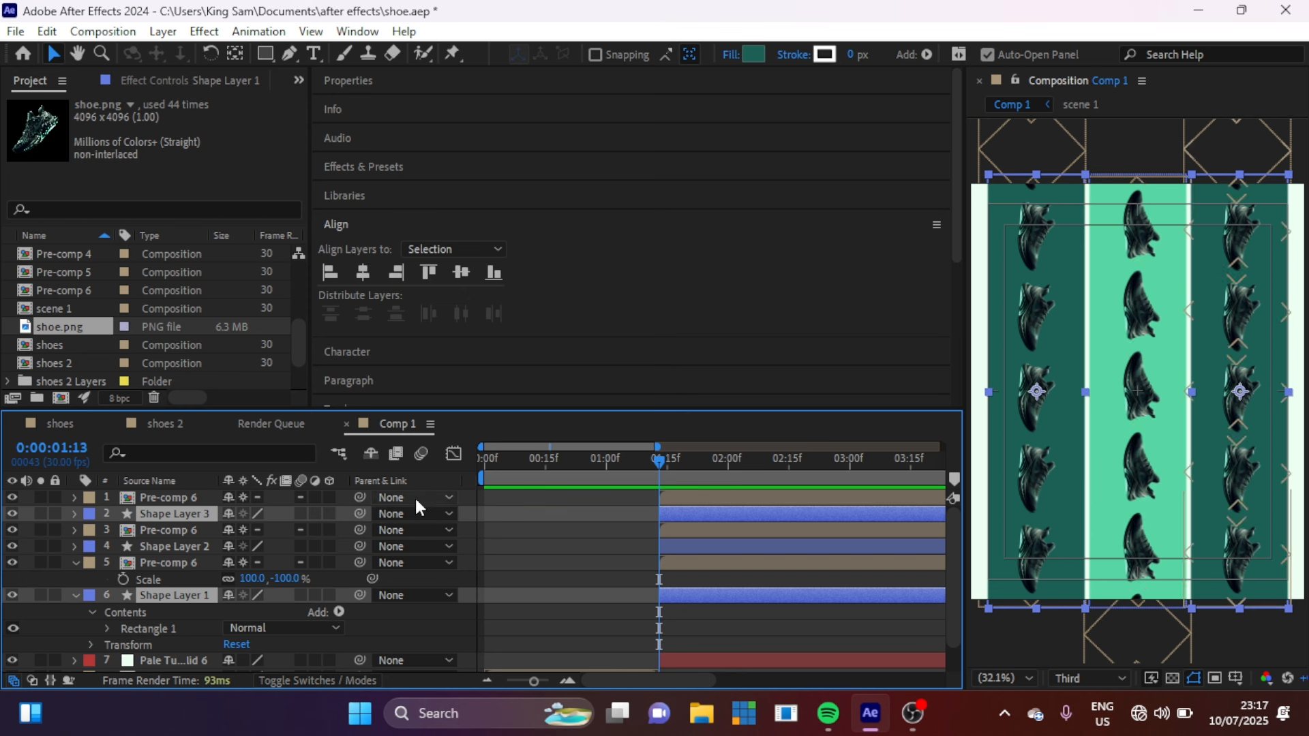
{"action": "key", "text": "p"}
{"action": "key", "text": "alt+shift+p"}
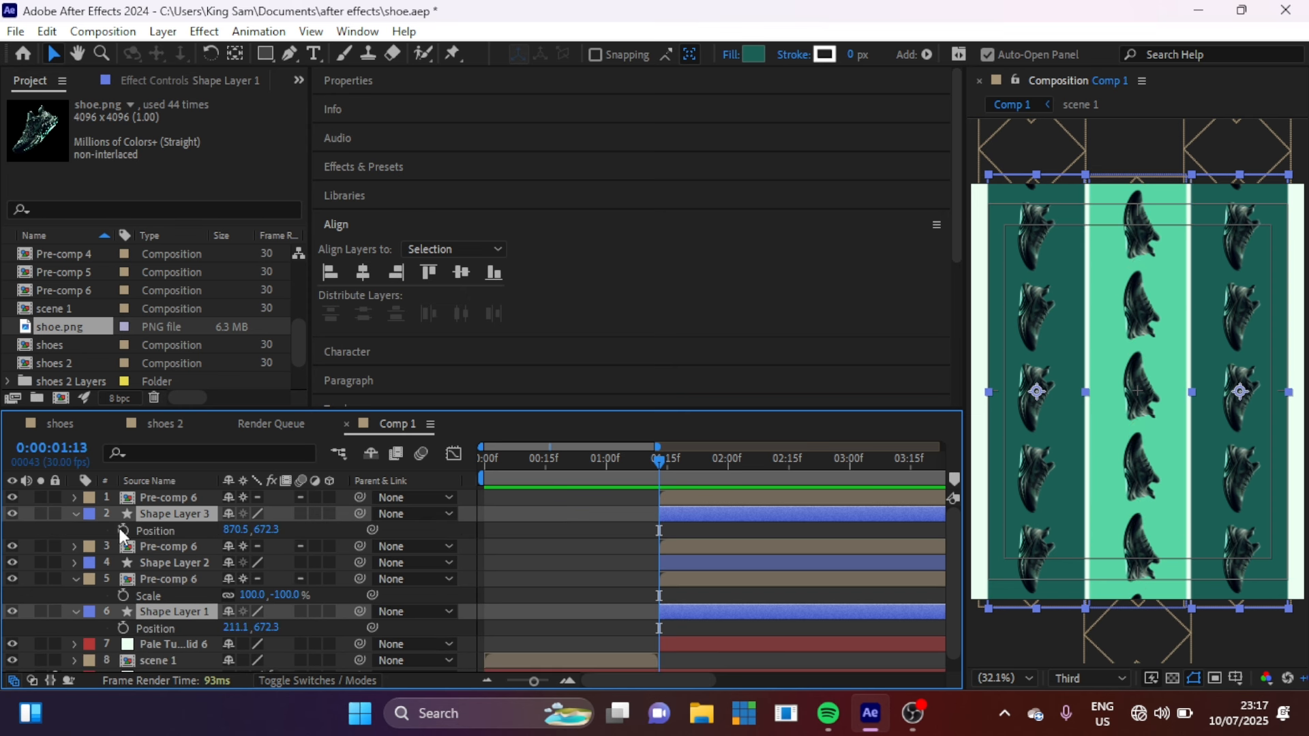
{"action": "left_click_drag", "start_coordinate": [659, 531], "coordinate": [790, 530]}
{"action": "left_click", "coordinate": [624, 507]}
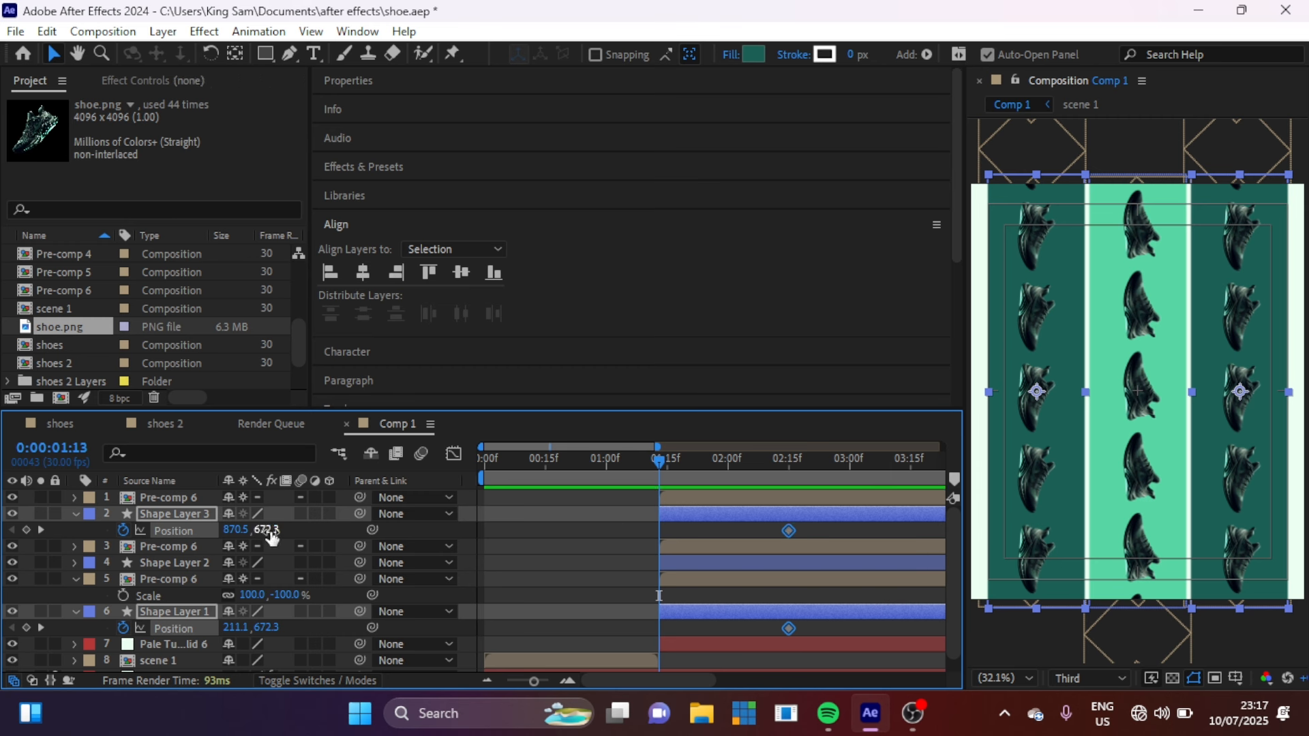
{"action": "left_click_drag", "start_coordinate": [259, 539], "coordinate": [11, 398]}
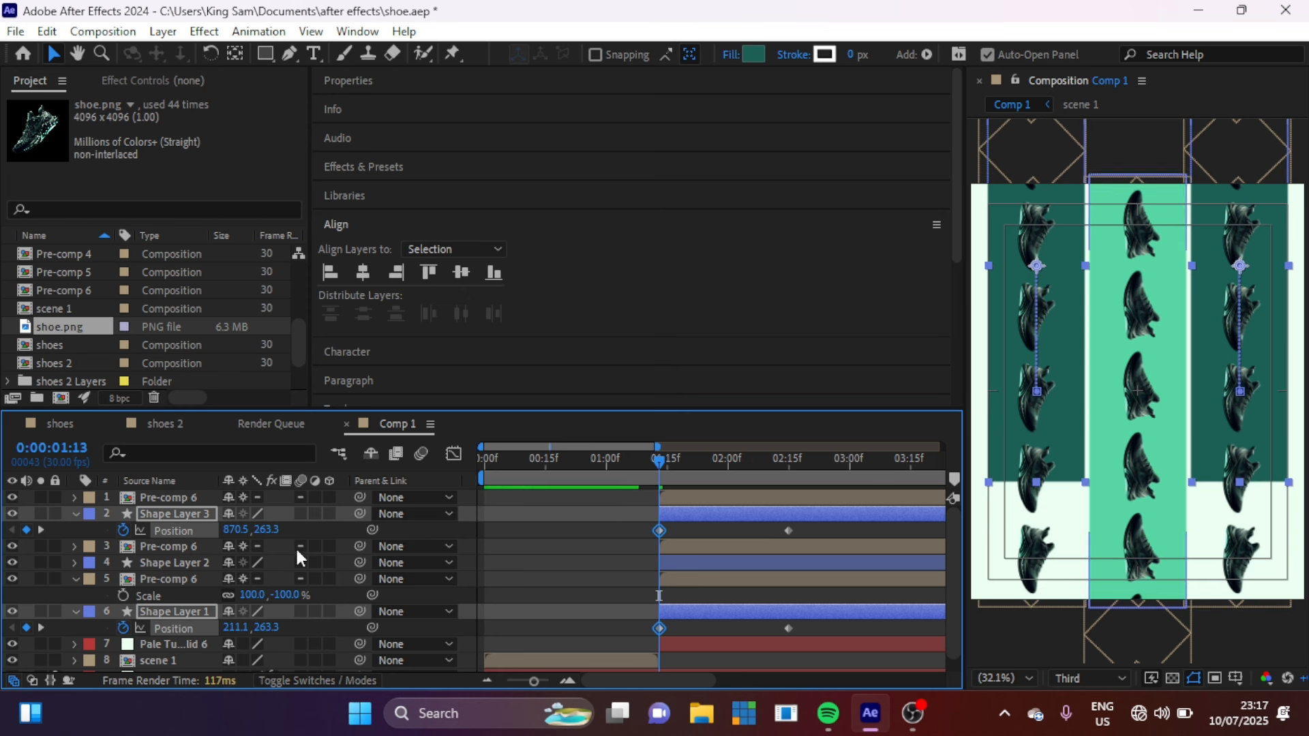
{"action": "mouse_move", "coordinate": [266, 531]}
{"action": "left_mouse_down"}
{"action": "mouse_move", "coordinate": [35, 547]}
{"action": "mouse_move", "coordinate": [263, 534]}
{"action": "mouse_move", "coordinate": [20, 535]}
{"action": "mouse_move", "coordinate": [257, 535]}
{"action": "mouse_move", "coordinate": [4, 475]}
{"action": "mouse_move", "coordinate": [278, 531]}
{"action": "left_mouse_up"}
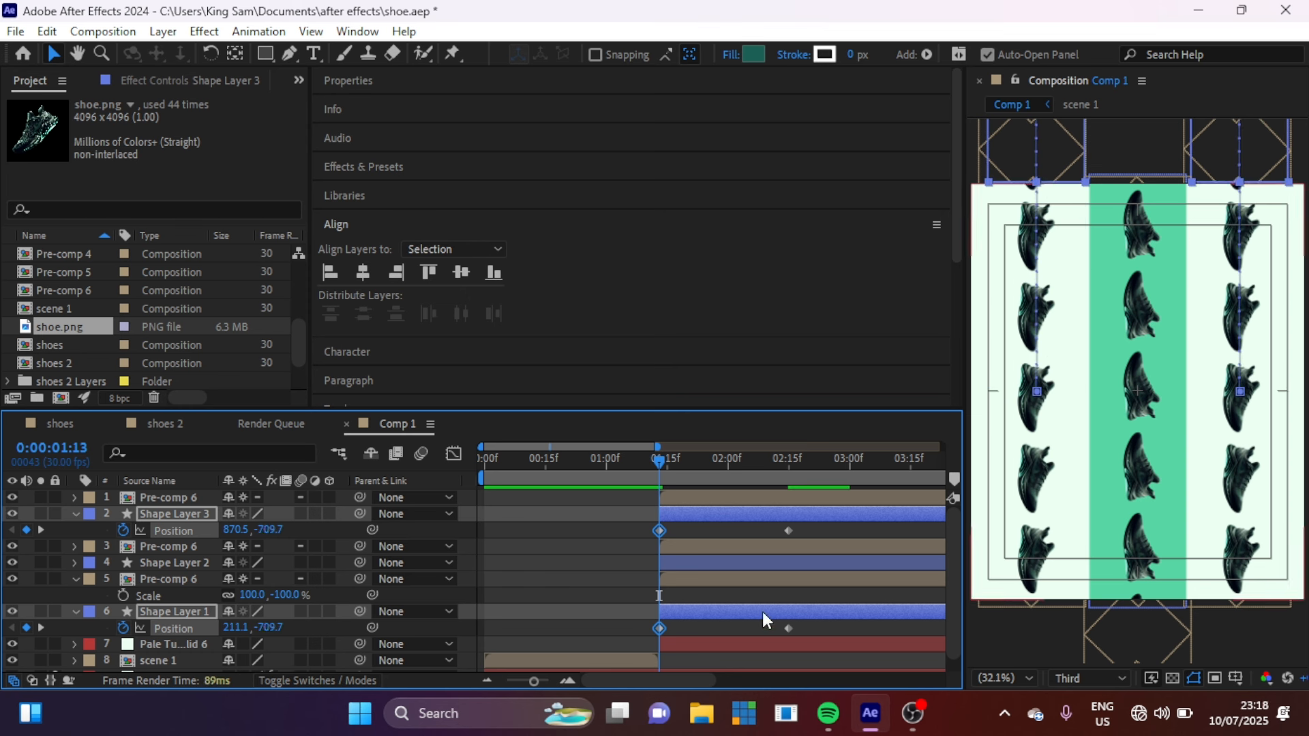
Animate the two outer shoe columns' position from Y -770.0 at 0:00:01:13 to Y 1449.0 at 0:00:03:15
{"action": "left_click", "coordinate": [910, 461]}
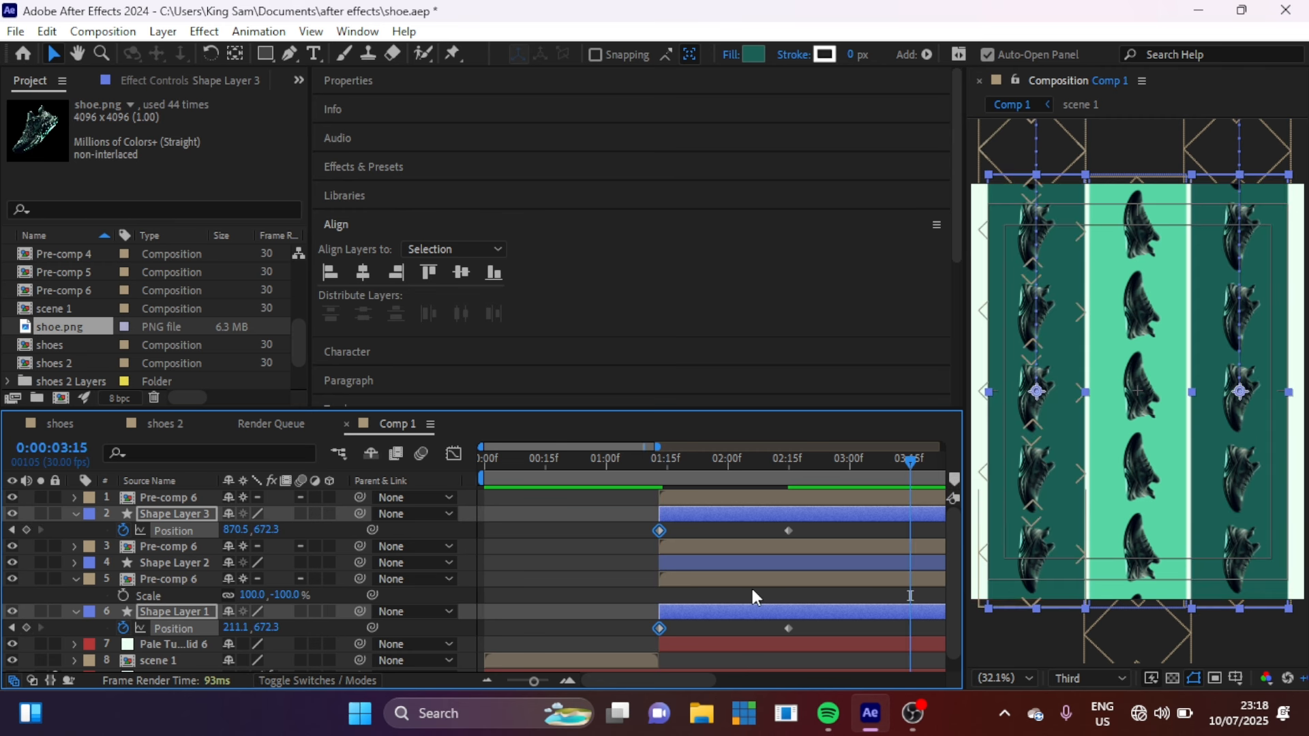
{"action": "left_click", "coordinate": [179, 497]}
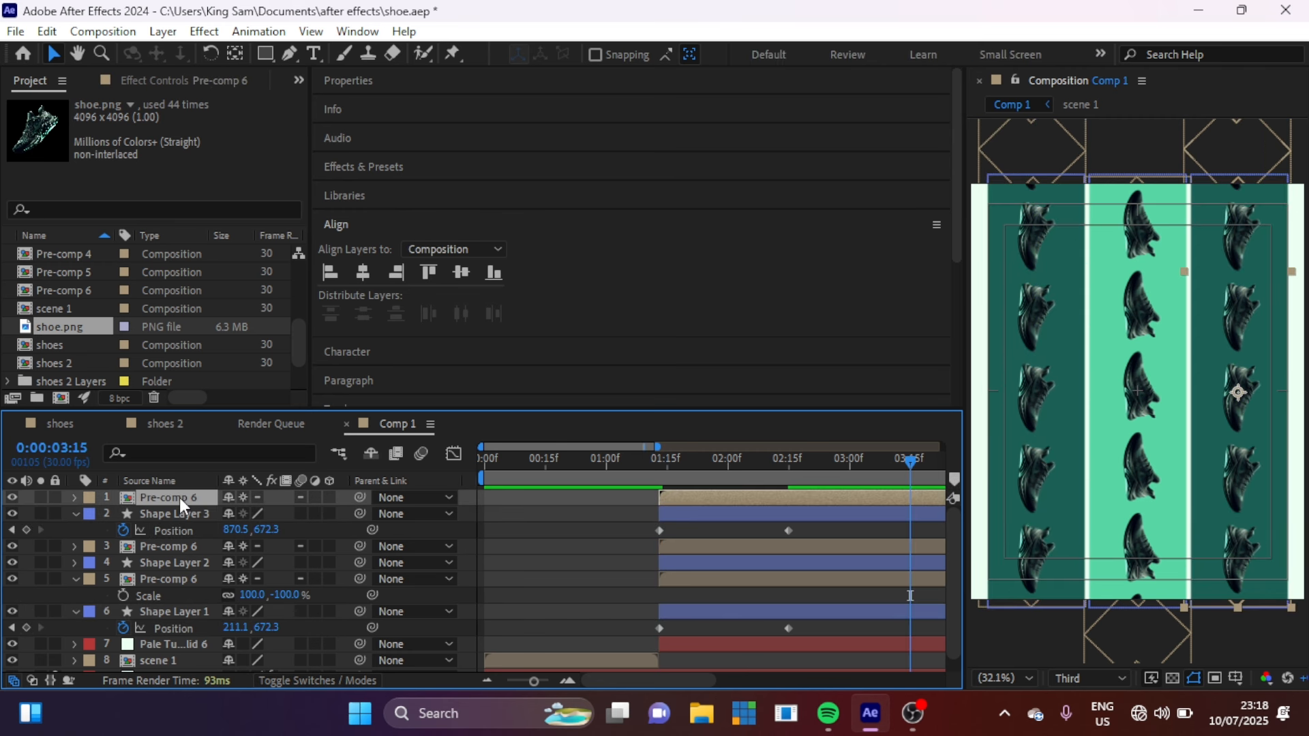
{"action": "left_click", "coordinate": [171, 580], "text": "ctrl"}
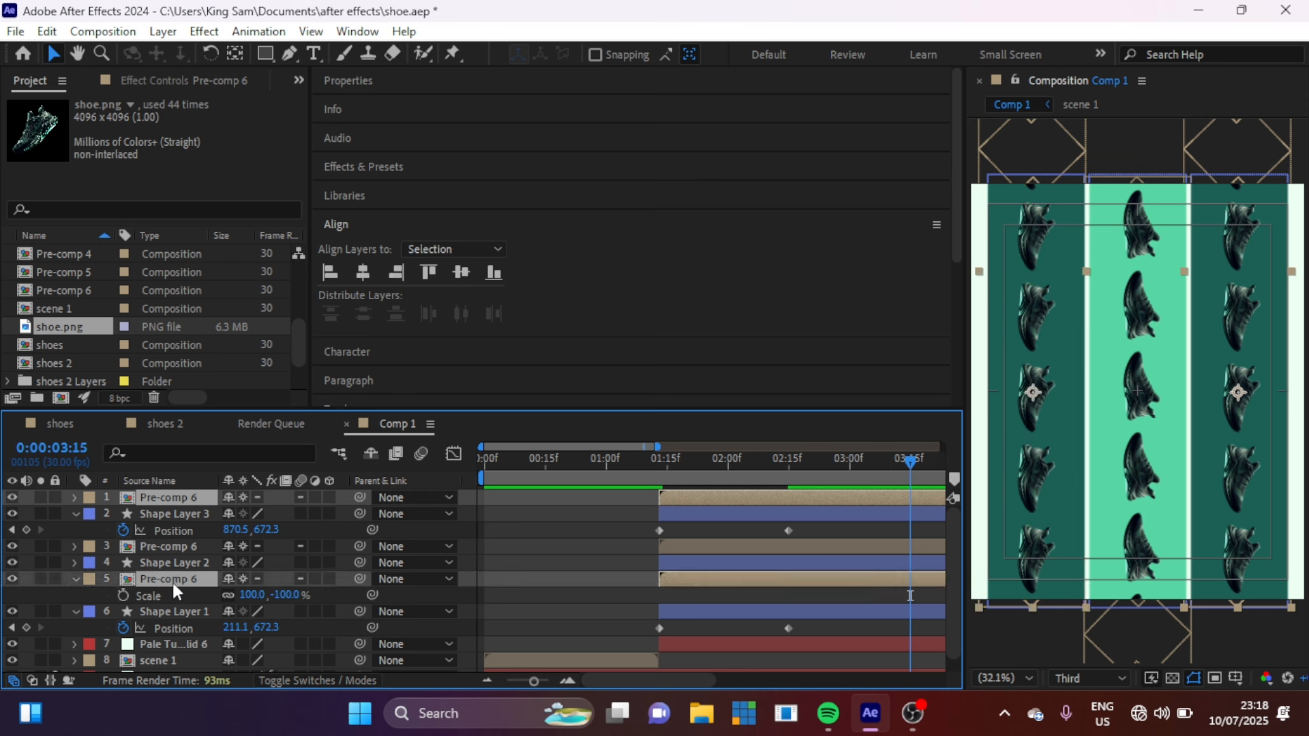
{"action": "key", "text": "s"}
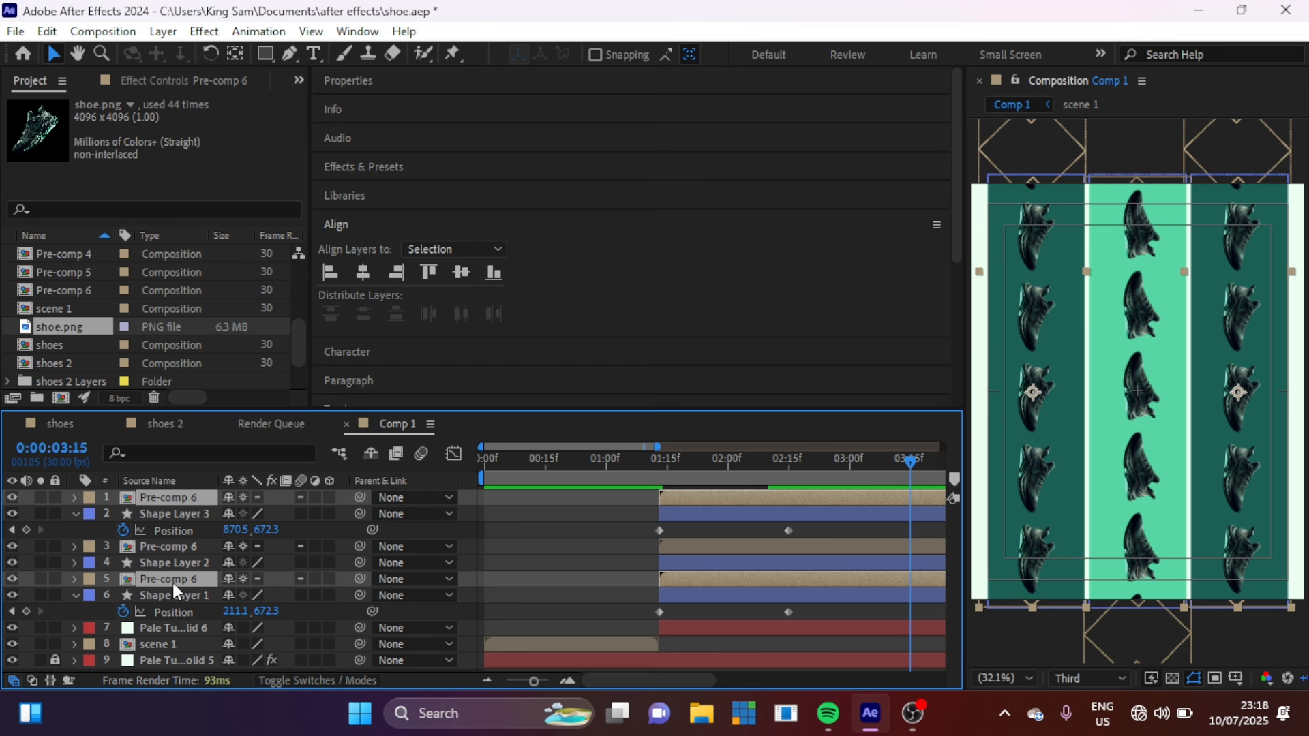
{"action": "key", "text": "p"}
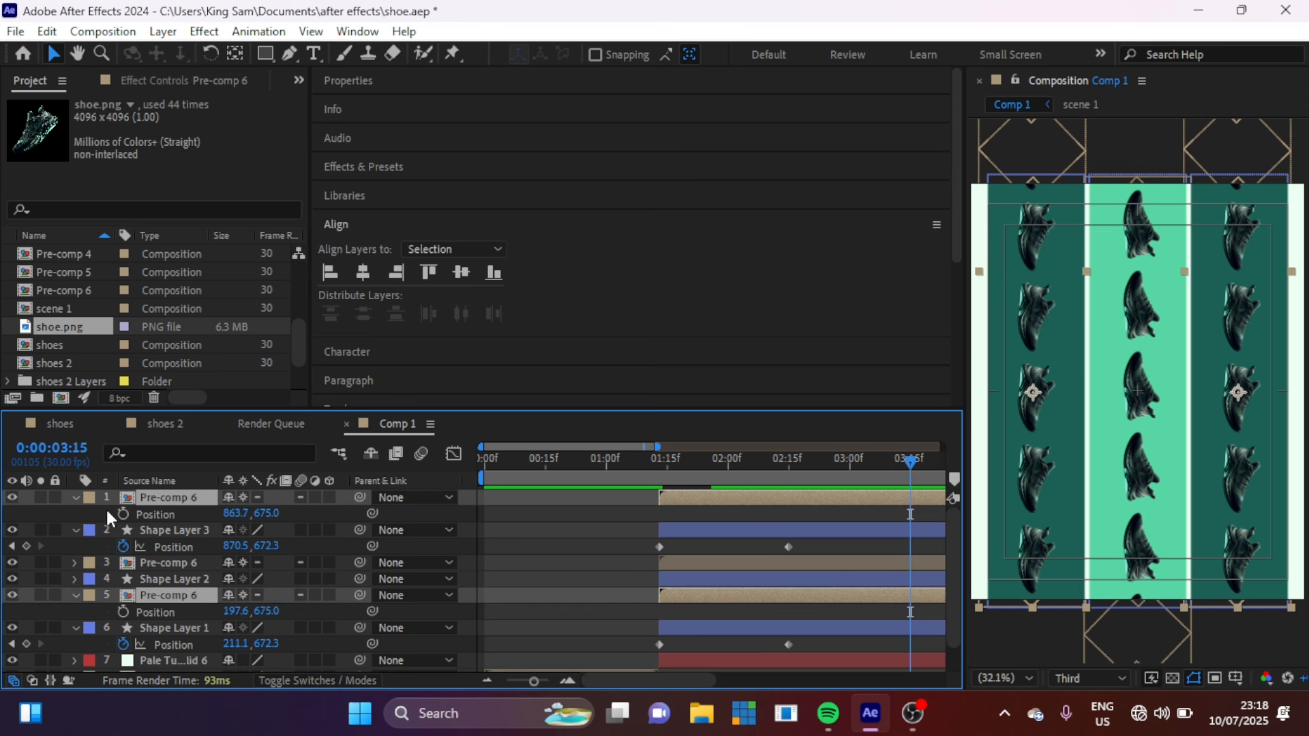
{"action": "left_click", "coordinate": [125, 514]}
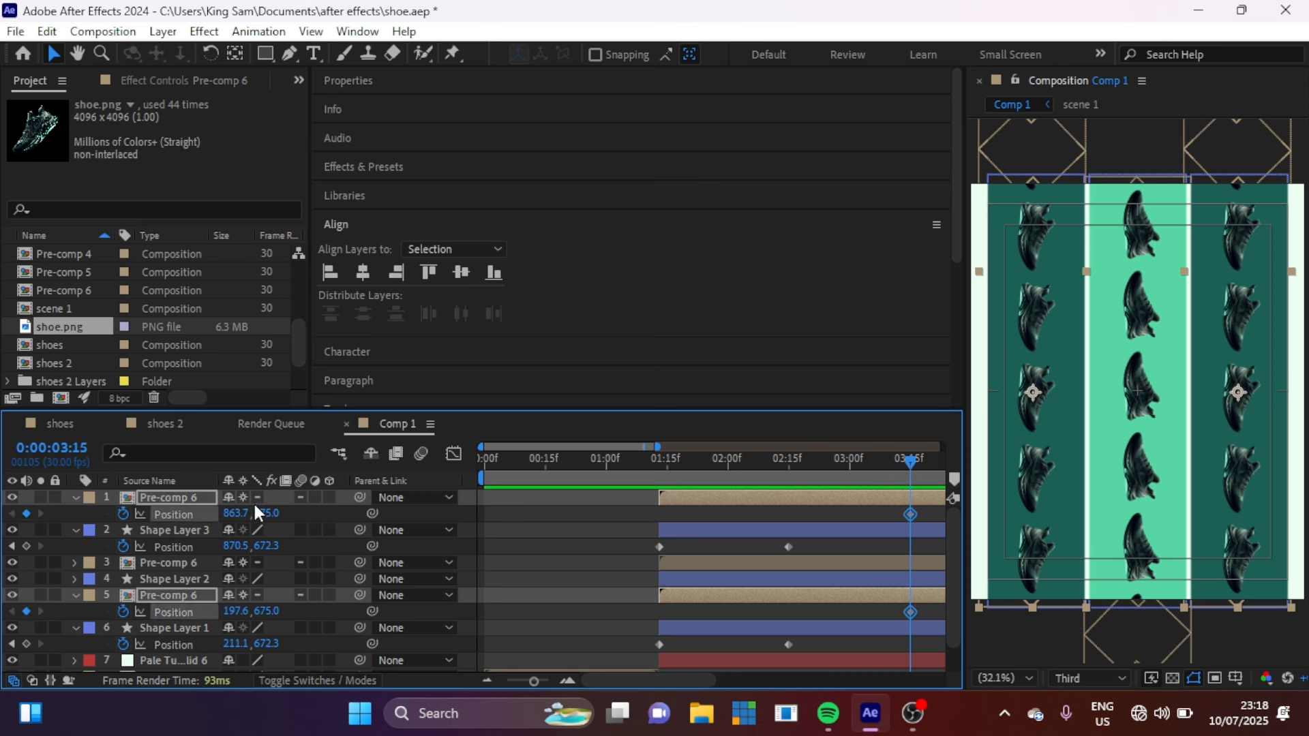
{"action": "left_click_drag", "start_coordinate": [265, 522], "coordinate": [987, 537]}
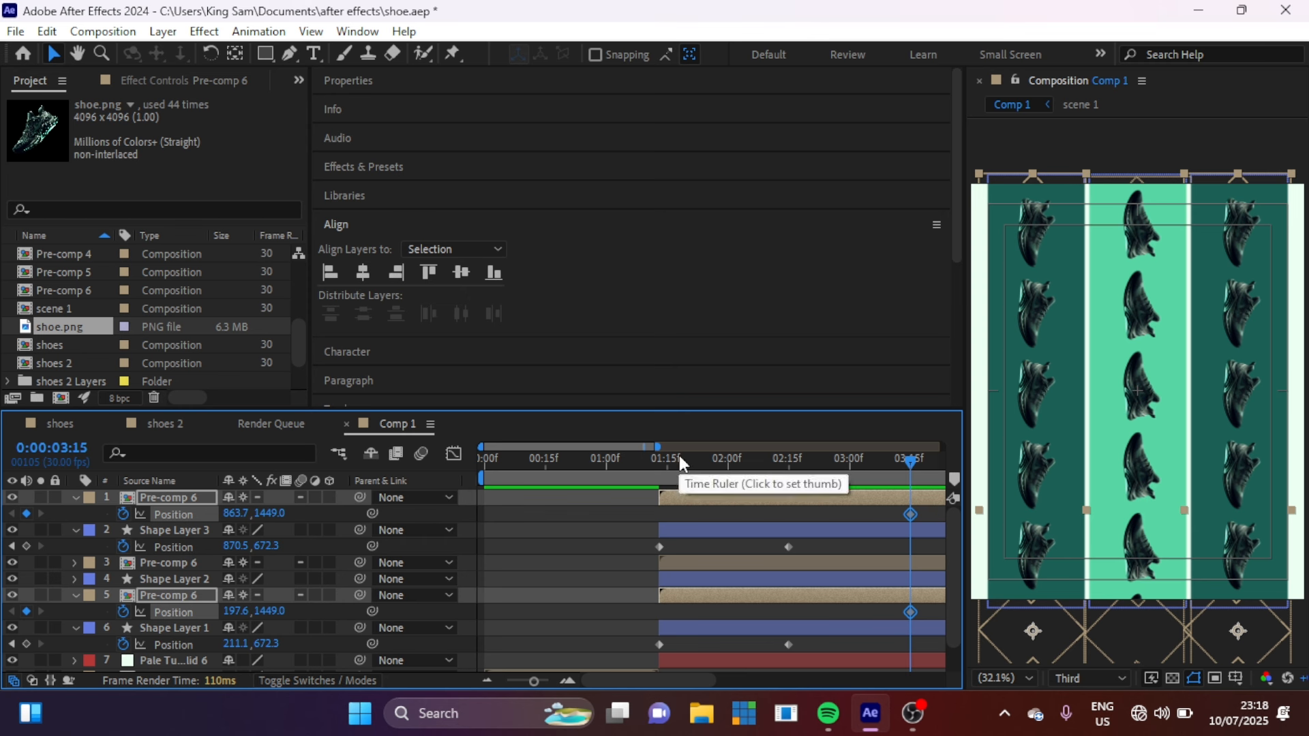
{"action": "left_click_drag", "start_coordinate": [669, 459], "coordinate": [660, 464]}
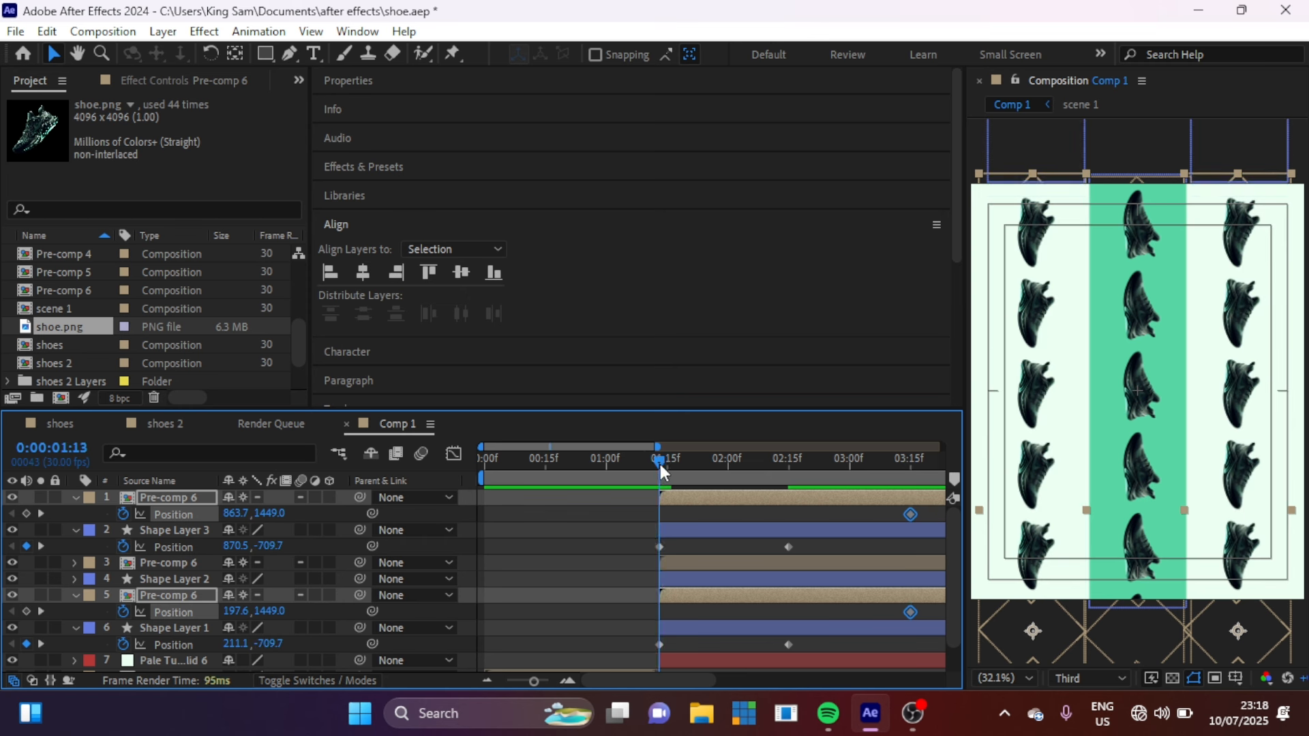
{"action": "left_click_drag", "start_coordinate": [272, 512], "coordinate": [11, 504]}
Animate the middle strip, Shape Layer 2, sliding up from Y 2058.3 at 0:00:01:13 to its current position at 0:00:02:15
{"action": "left_click", "coordinate": [677, 561]}
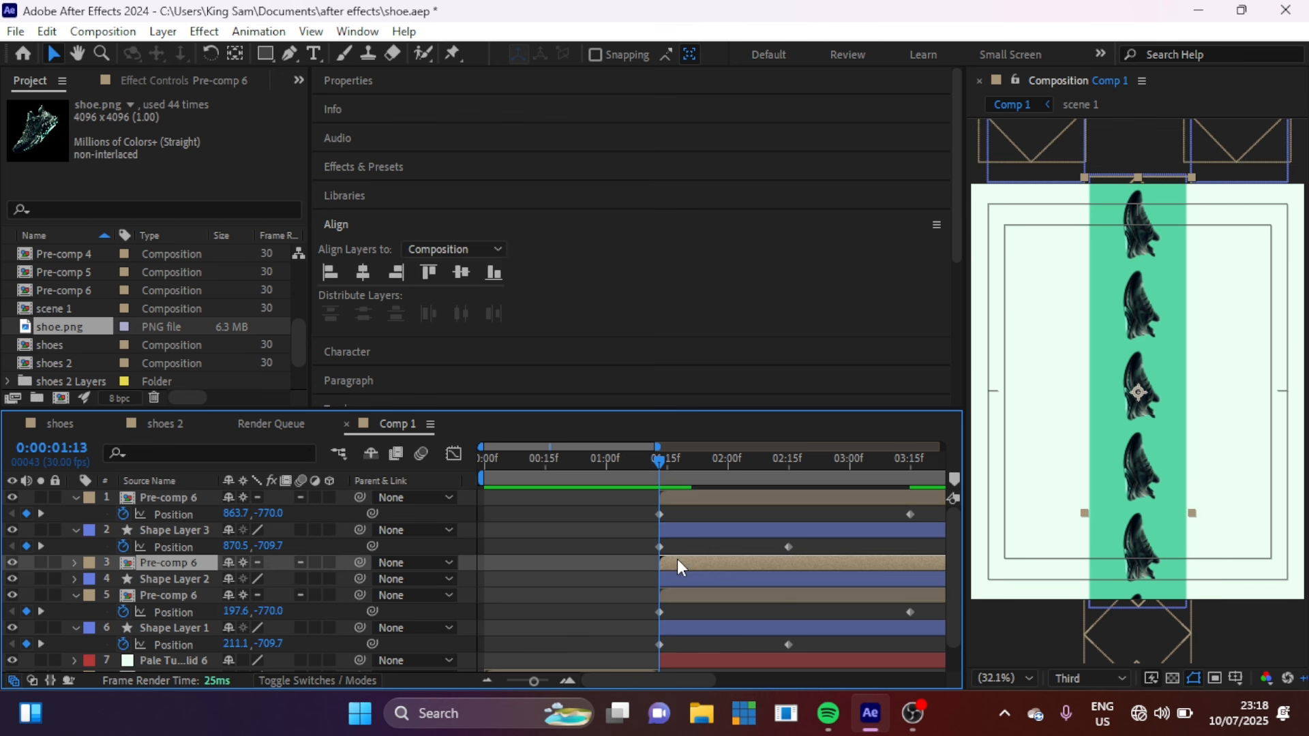
{"action": "key", "text": "p"}
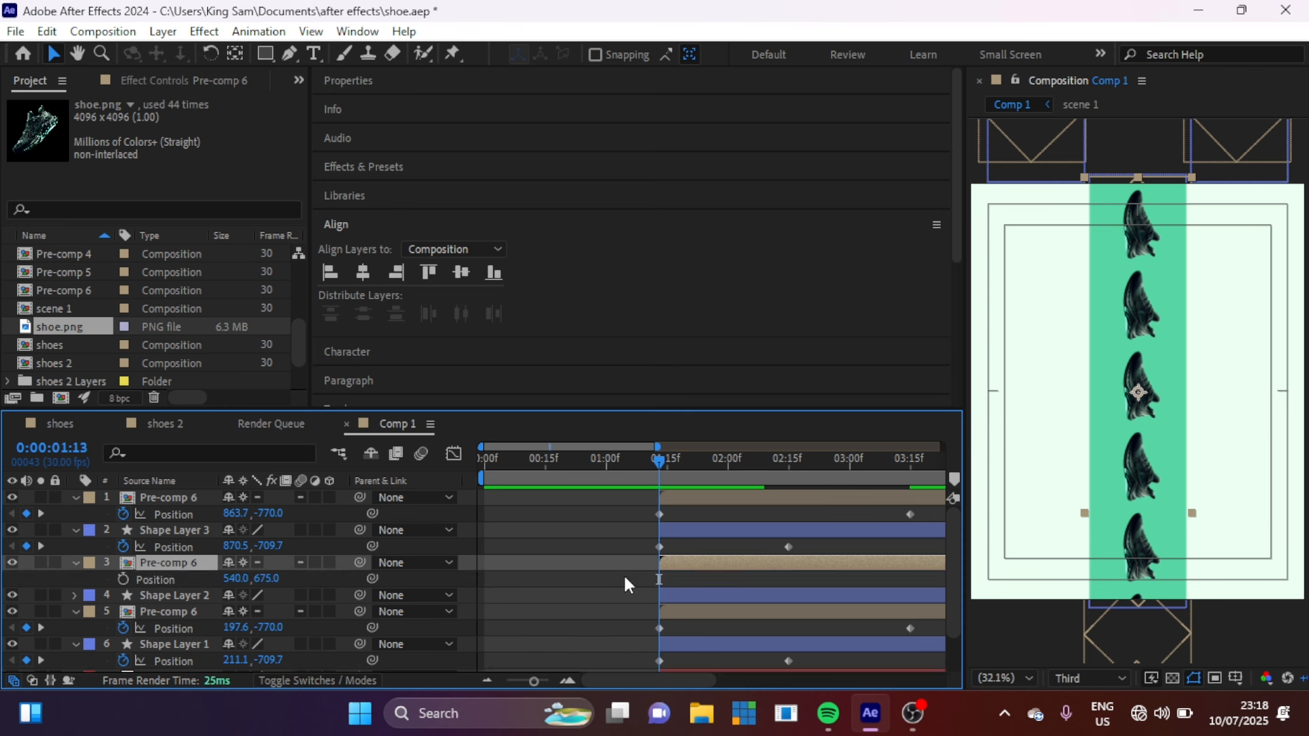
{"action": "left_click", "coordinate": [677, 595]}
{"action": "key", "text": "p"}
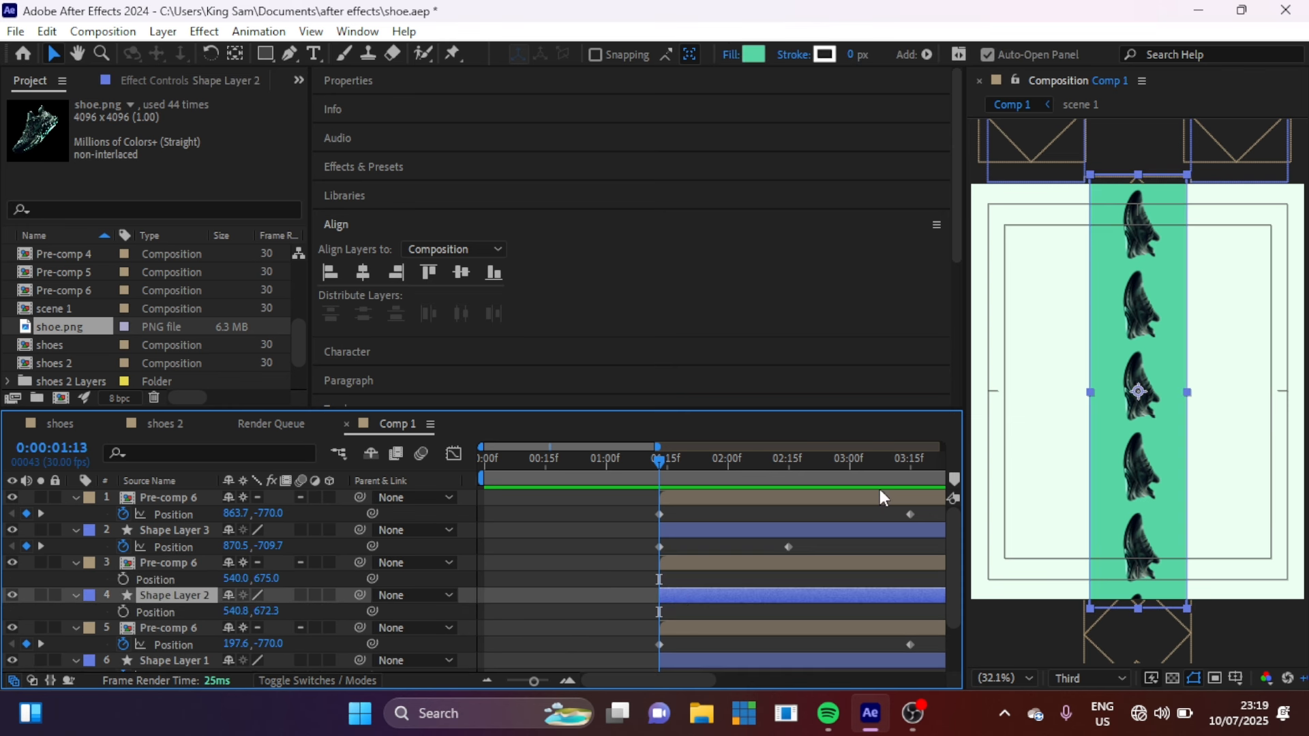
{"action": "left_click", "coordinate": [788, 466]}
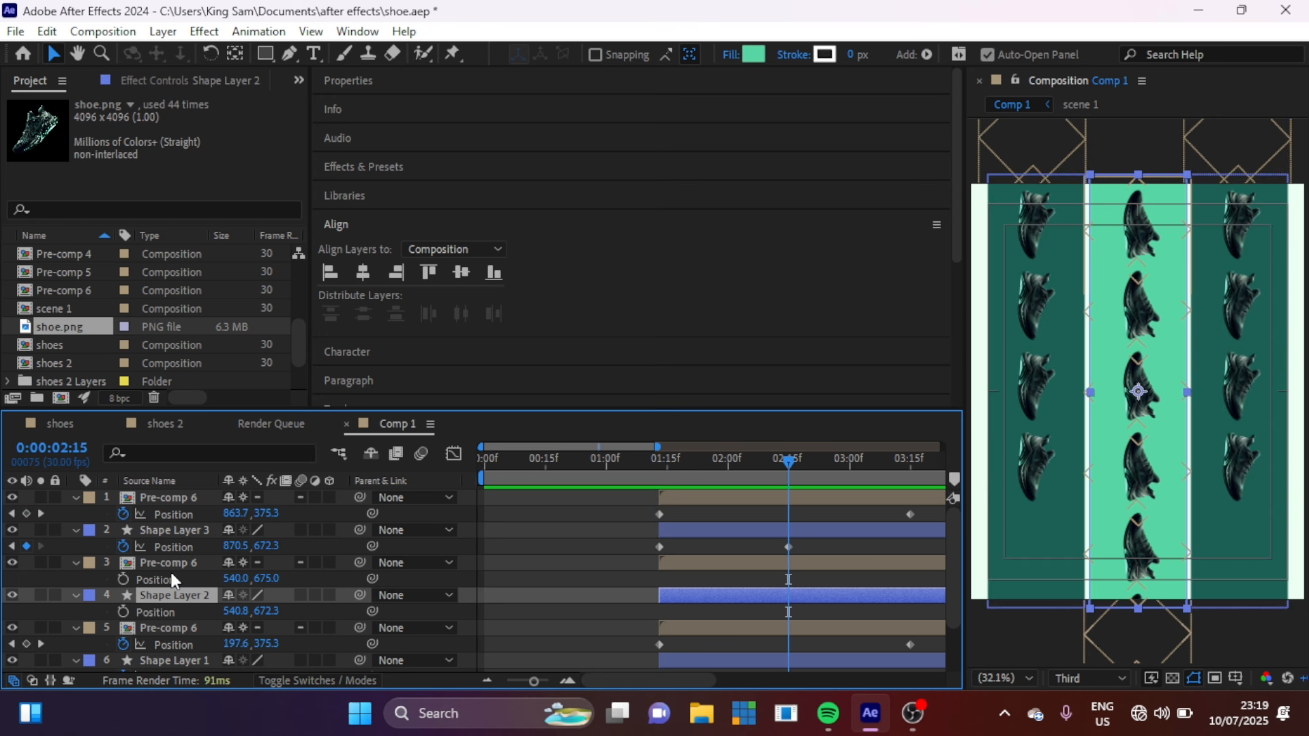
{"action": "left_click", "coordinate": [123, 612]}
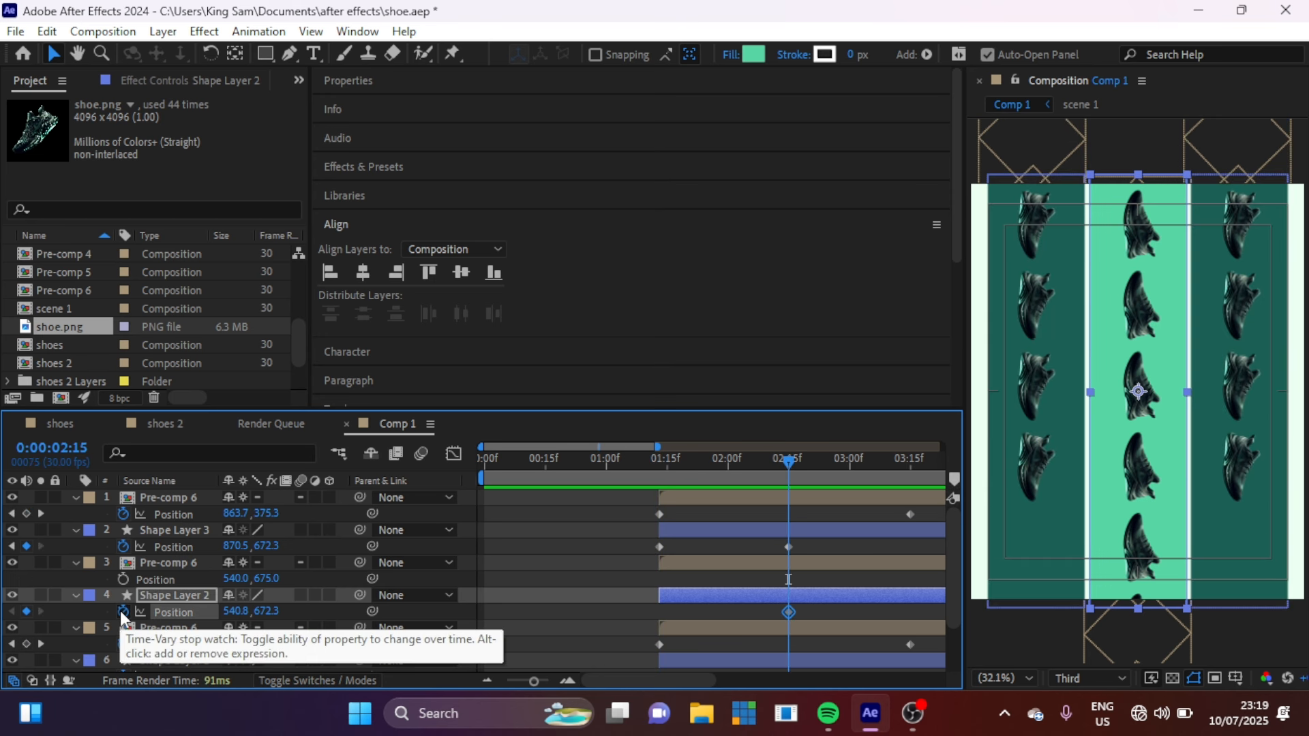
{"action": "left_click", "coordinate": [655, 464]}
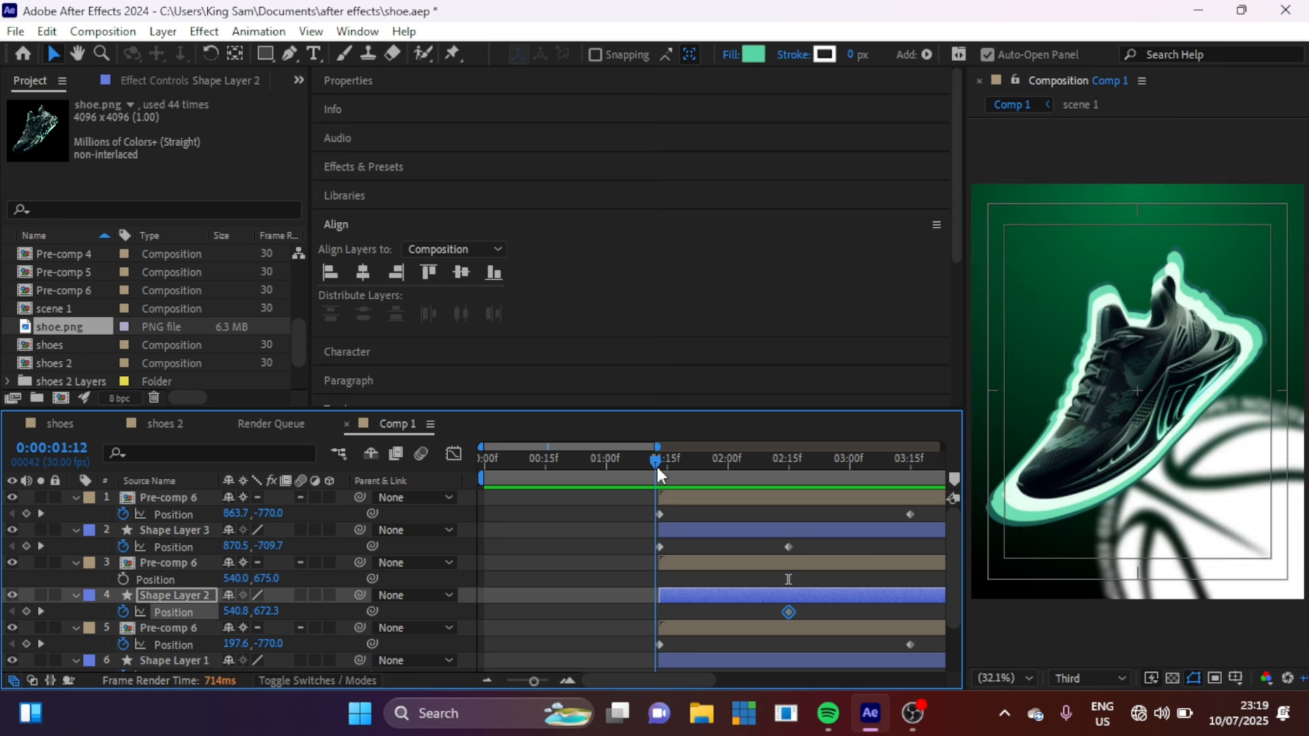
{"action": "left_click_drag", "start_coordinate": [267, 612], "coordinate": [998, 612]}
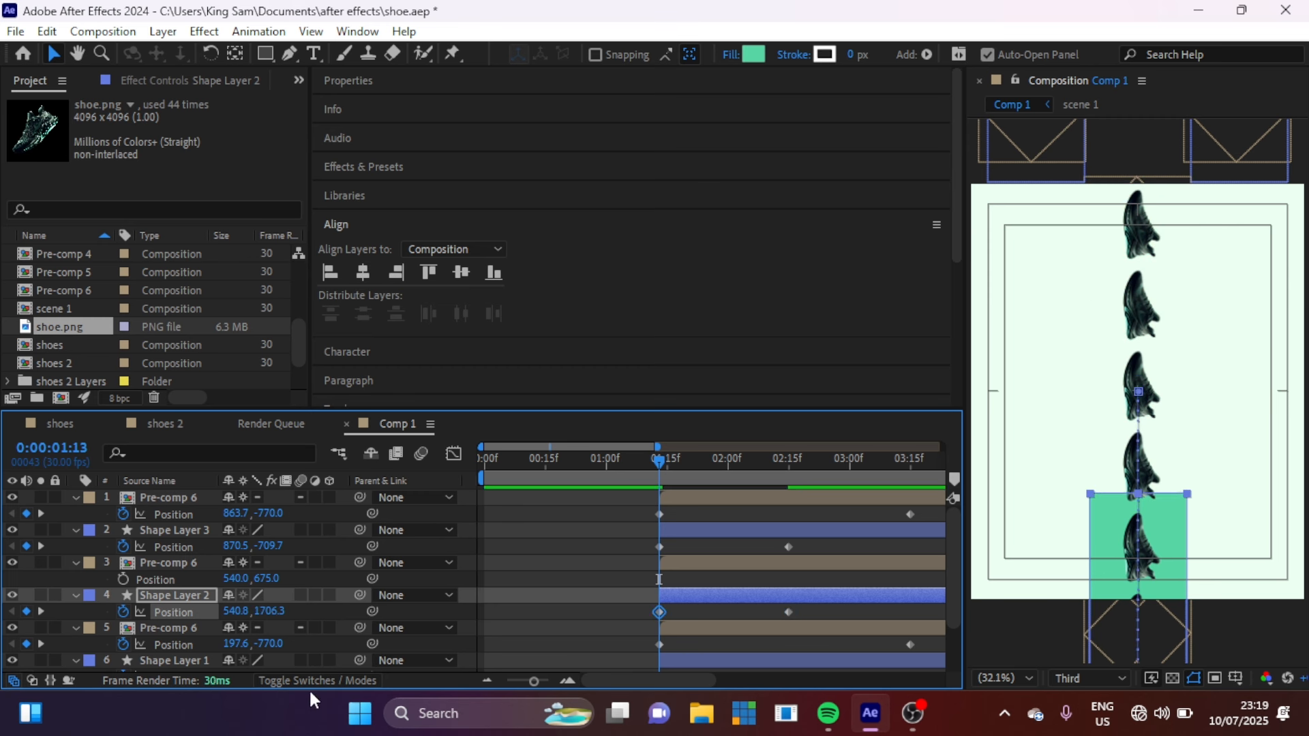
{"action": "left_click_drag", "start_coordinate": [286, 611], "coordinate": [603, 620]}
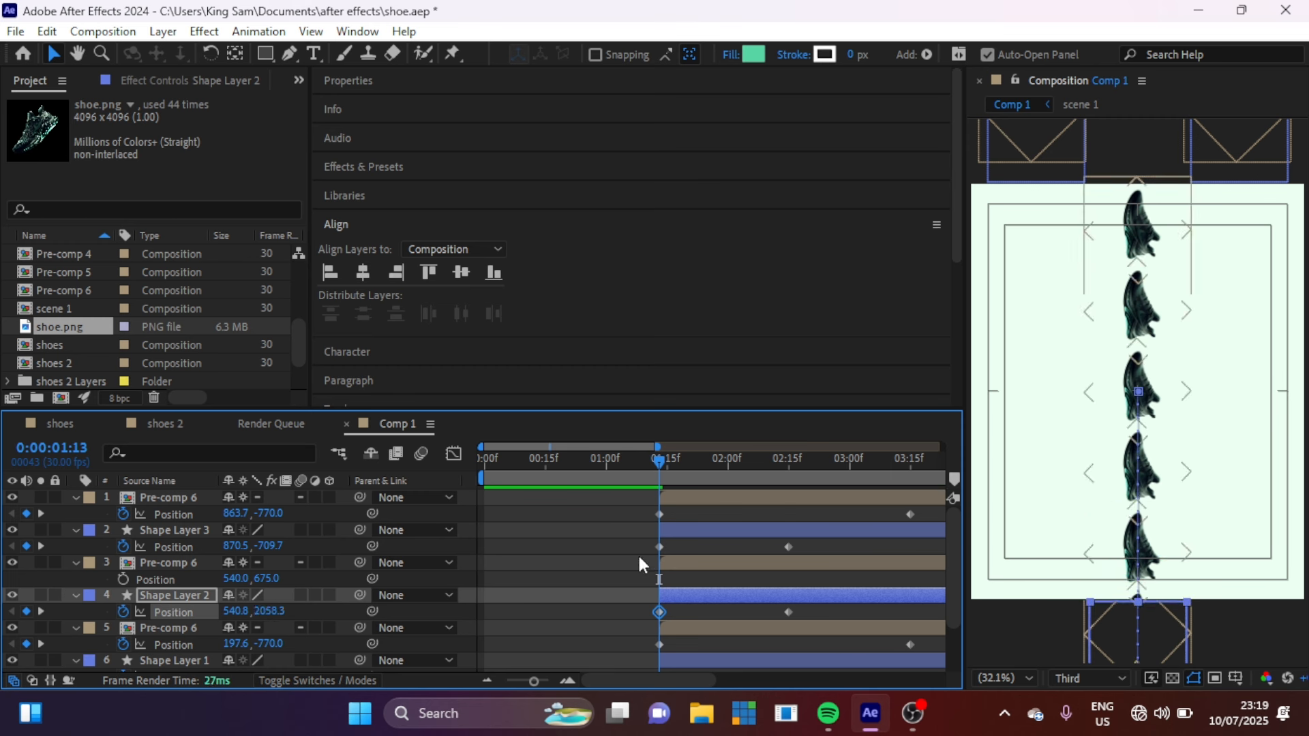
Animate the middle shoe column's position from Y 2120.0 at 0:00:01:13 to Y -93.0 at 0:00:03:15
{"action": "left_click", "coordinate": [125, 579]}
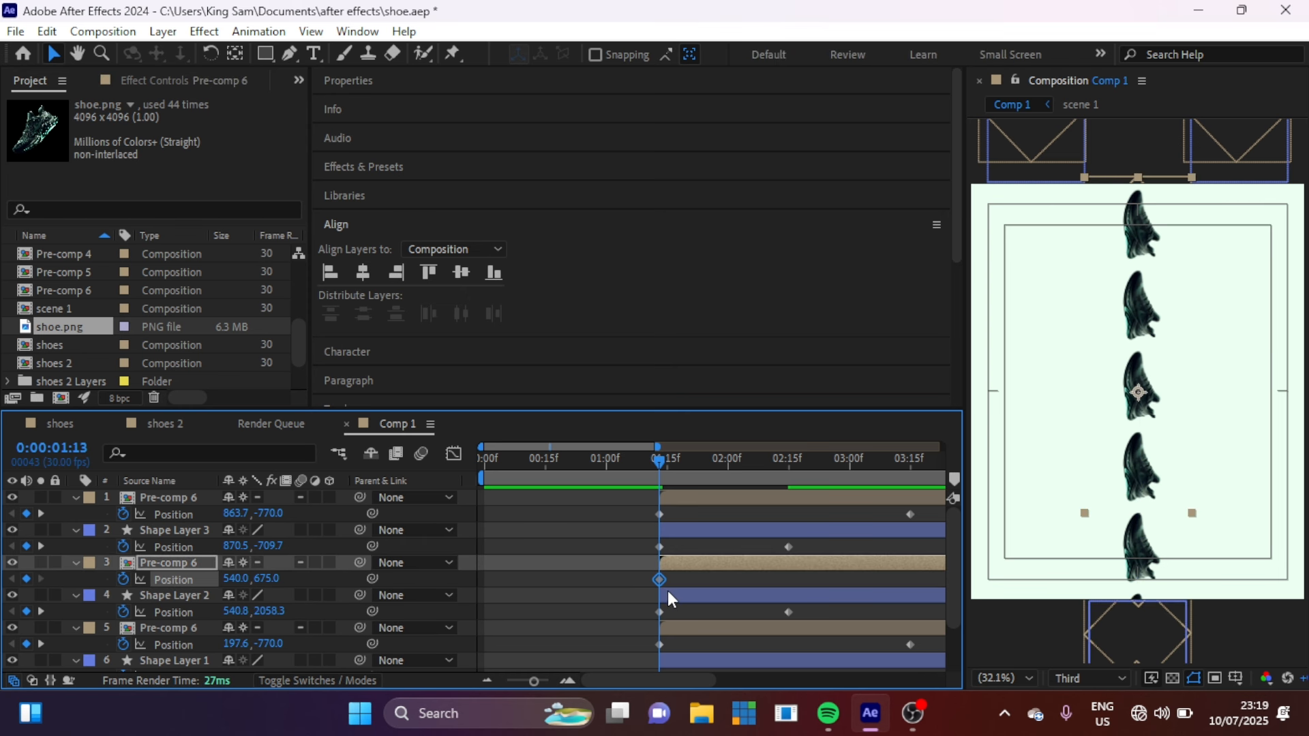
{"action": "left_click_drag", "start_coordinate": [660, 579], "coordinate": [915, 590]}
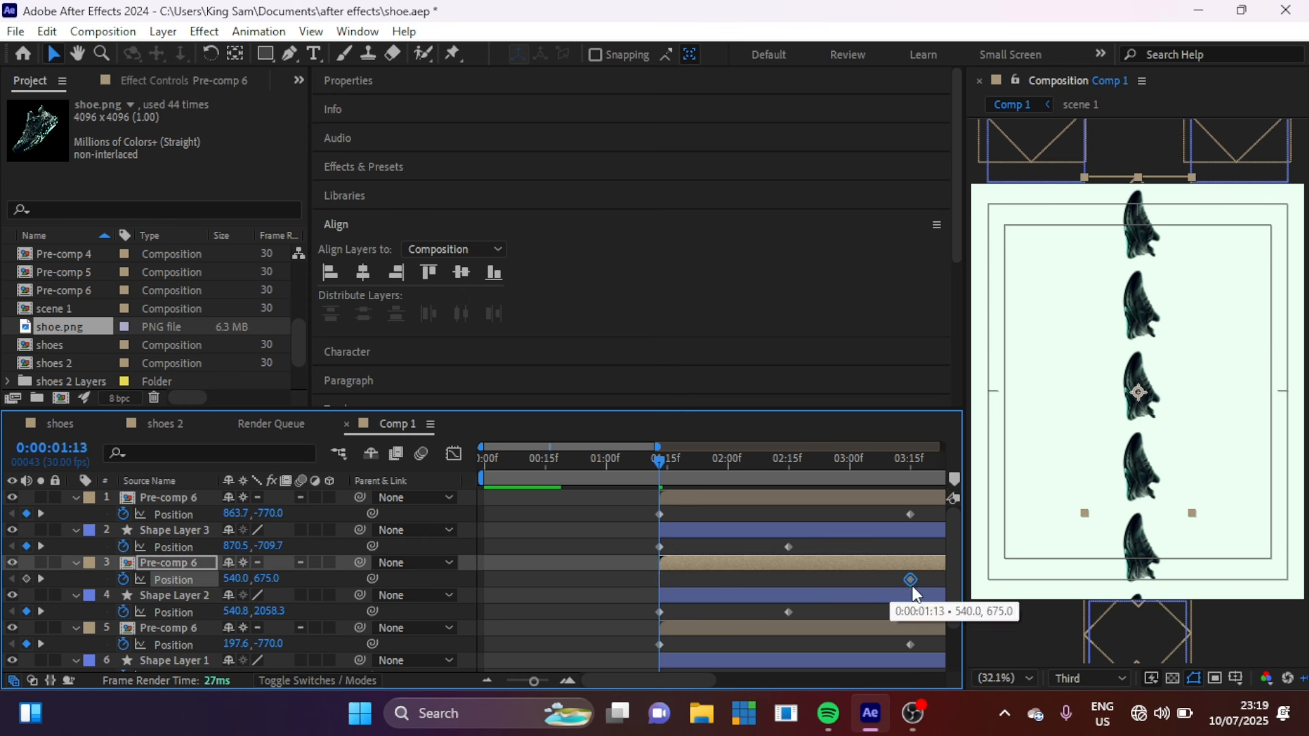
{"action": "left_click_drag", "start_coordinate": [260, 584], "coordinate": [981, 585]}
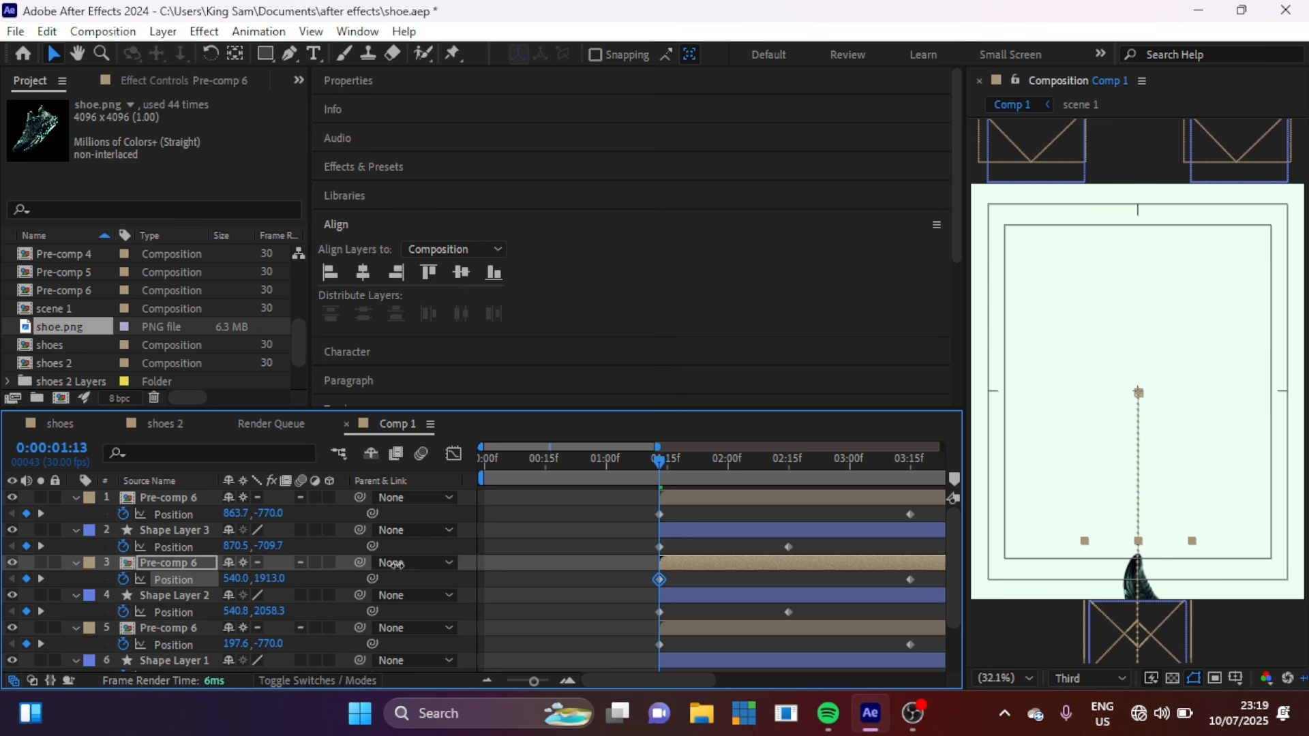
{"action": "left_click", "coordinate": [909, 460]}
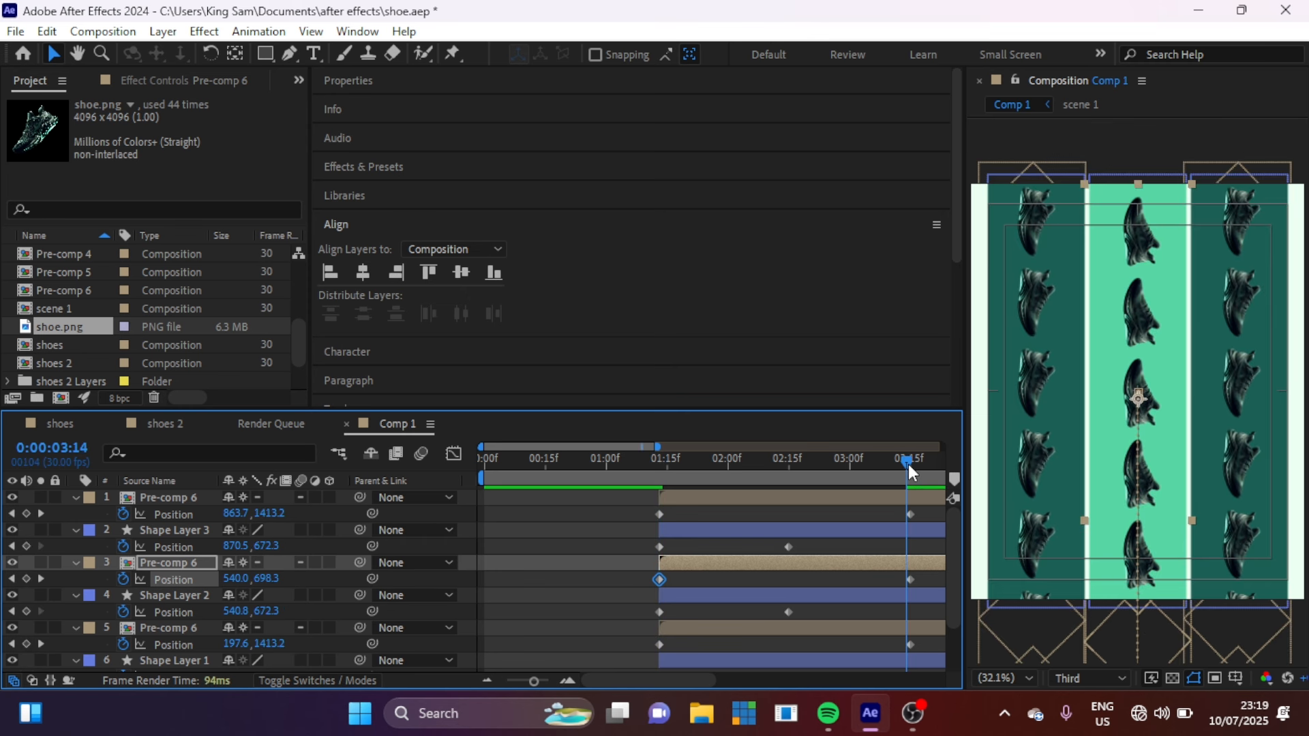
{"action": "left_click", "coordinate": [914, 461]}
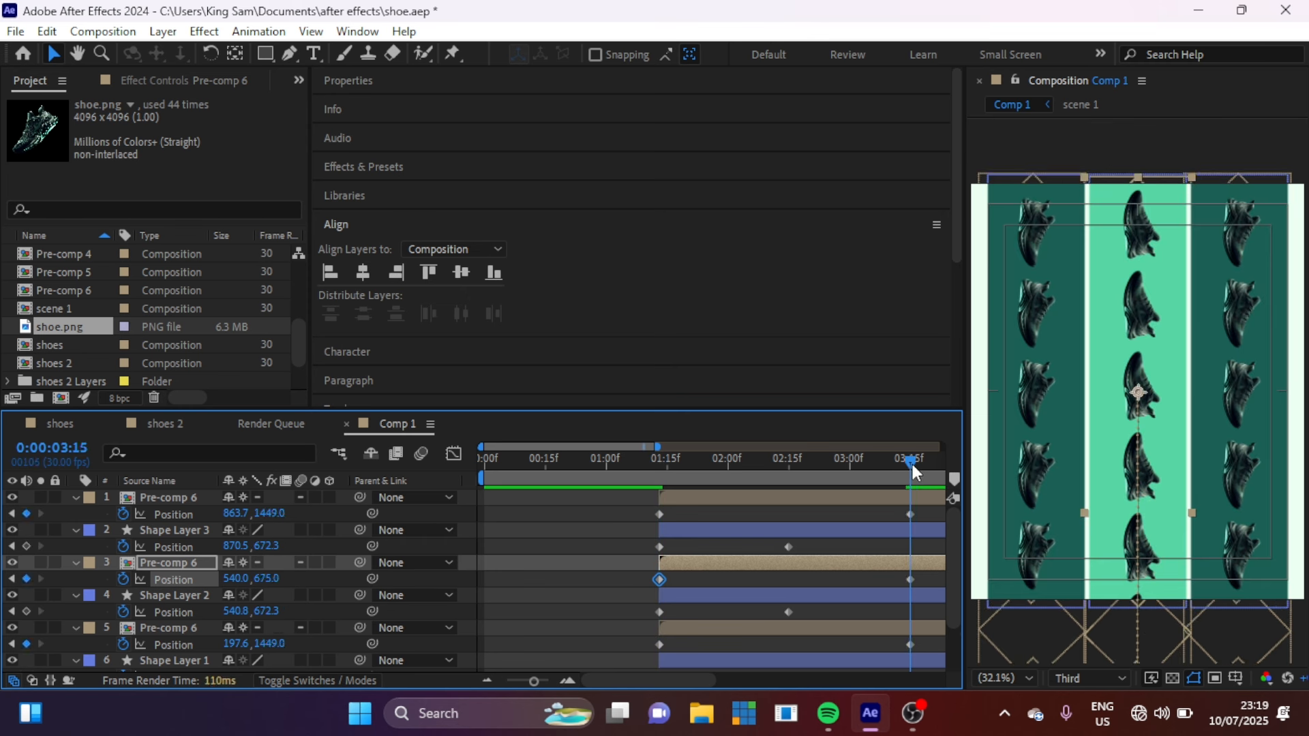
{"action": "left_click_drag", "start_coordinate": [266, 579], "coordinate": [771, 635]}
Apply Easy Ease to all strip and shoe column position keyframes and lengthen the end easing in the speed graph for an early speed peak
{"action": "key", "text": "F9"}
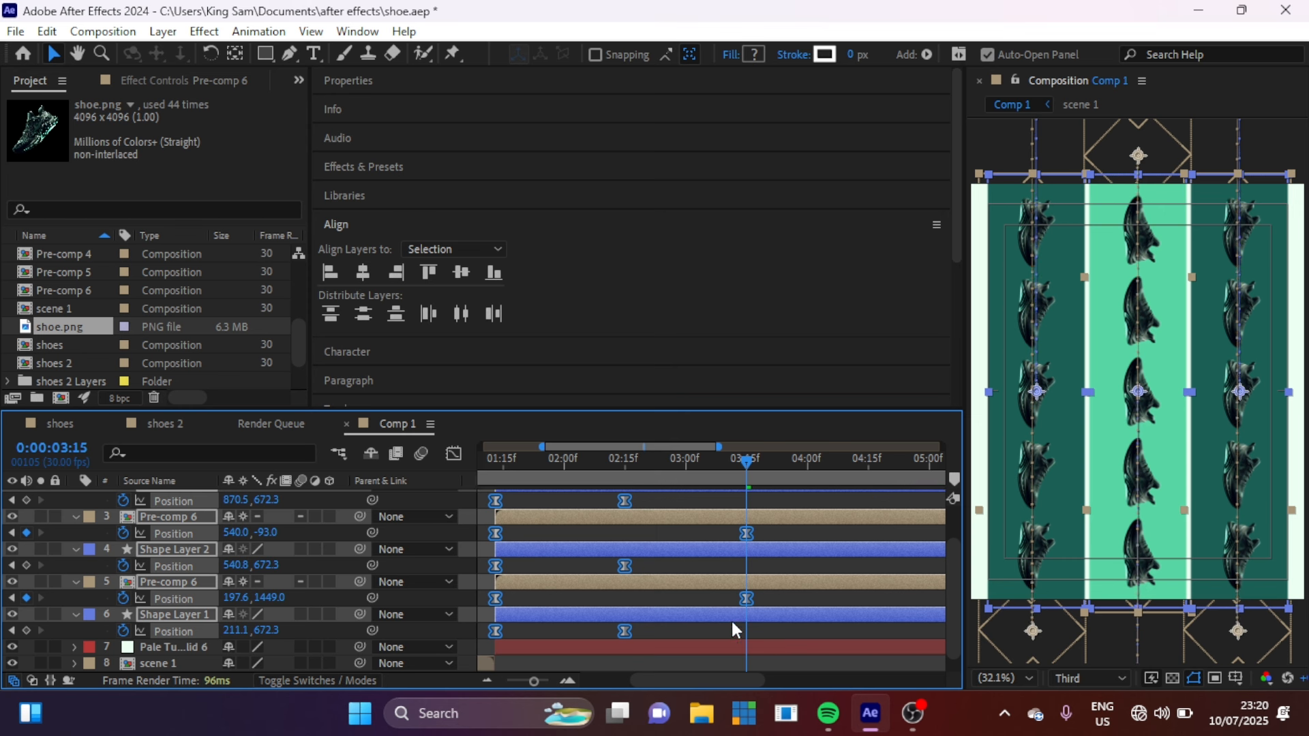
{"action": "left_click", "coordinate": [455, 452]}
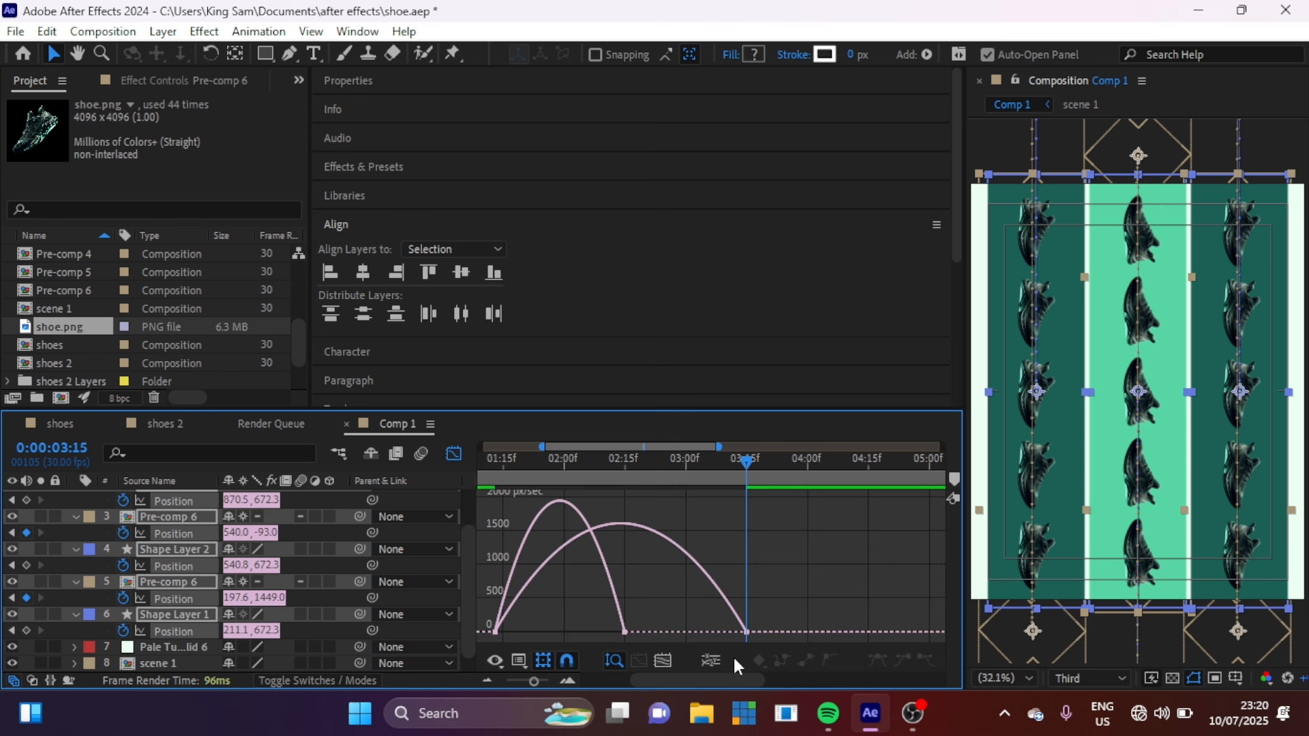
{"action": "left_click_drag", "start_coordinate": [816, 603], "coordinate": [587, 636]}
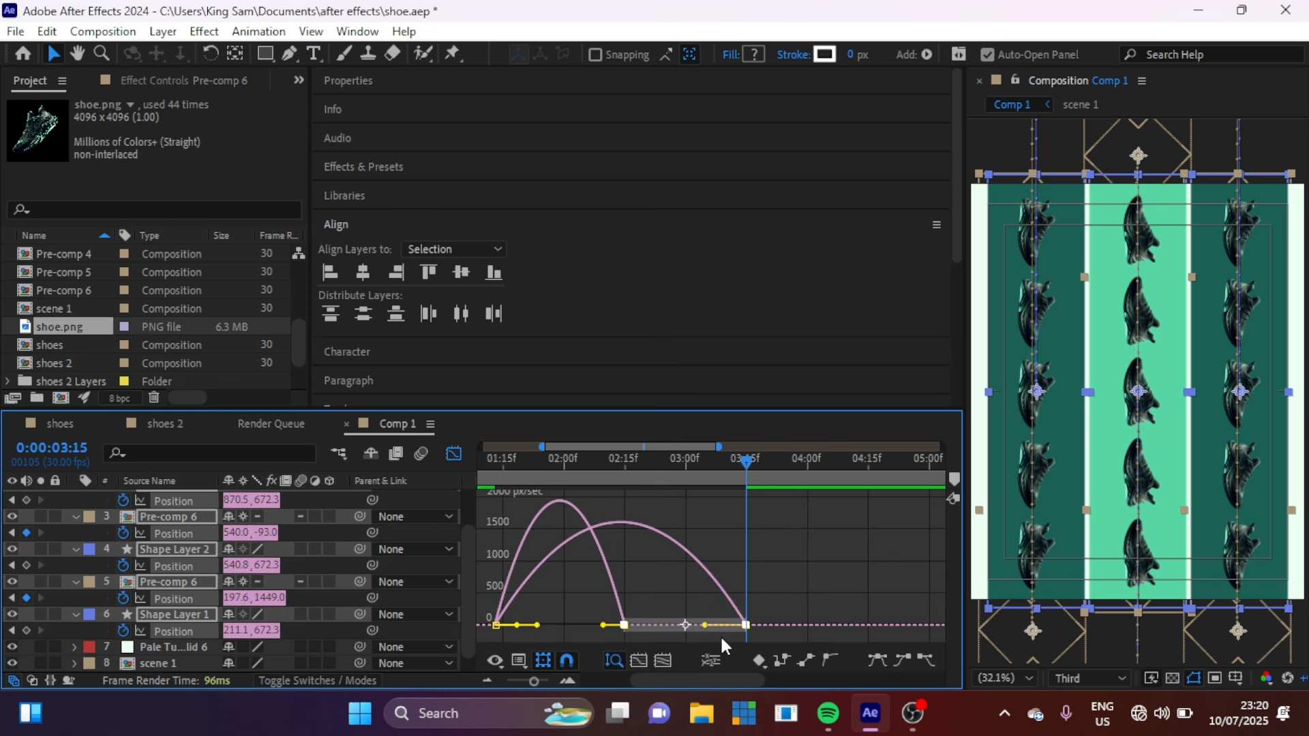
{"action": "left_click_drag", "start_coordinate": [702, 626], "coordinate": [604, 632]}
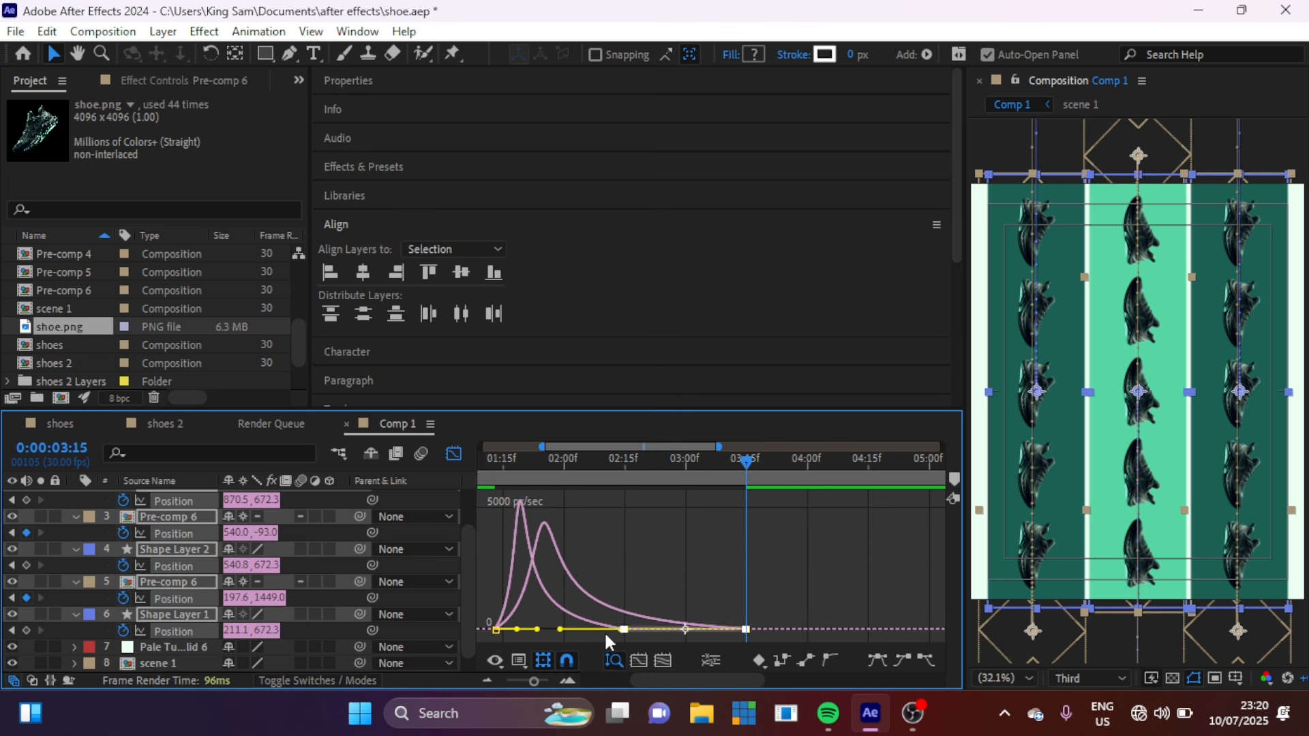
{"action": "left_click", "coordinate": [454, 453]}
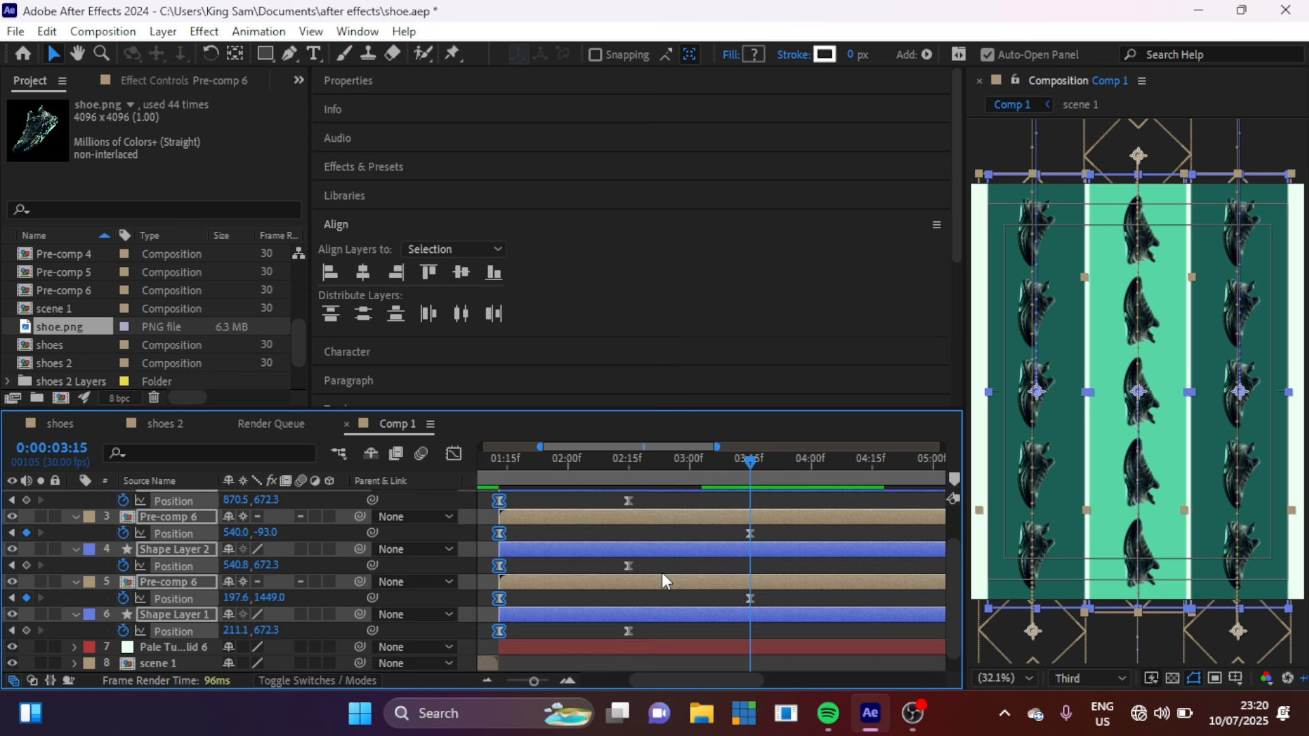
Lengthen the start easing of the three Pre-comp 6 columns so their speed peaks just before 0:00:02:00, and preview the motion
{"action": "left_click", "coordinate": [751, 600]}
{"action": "left_click_drag", "start_coordinate": [783, 628], "coordinate": [734, 509]}
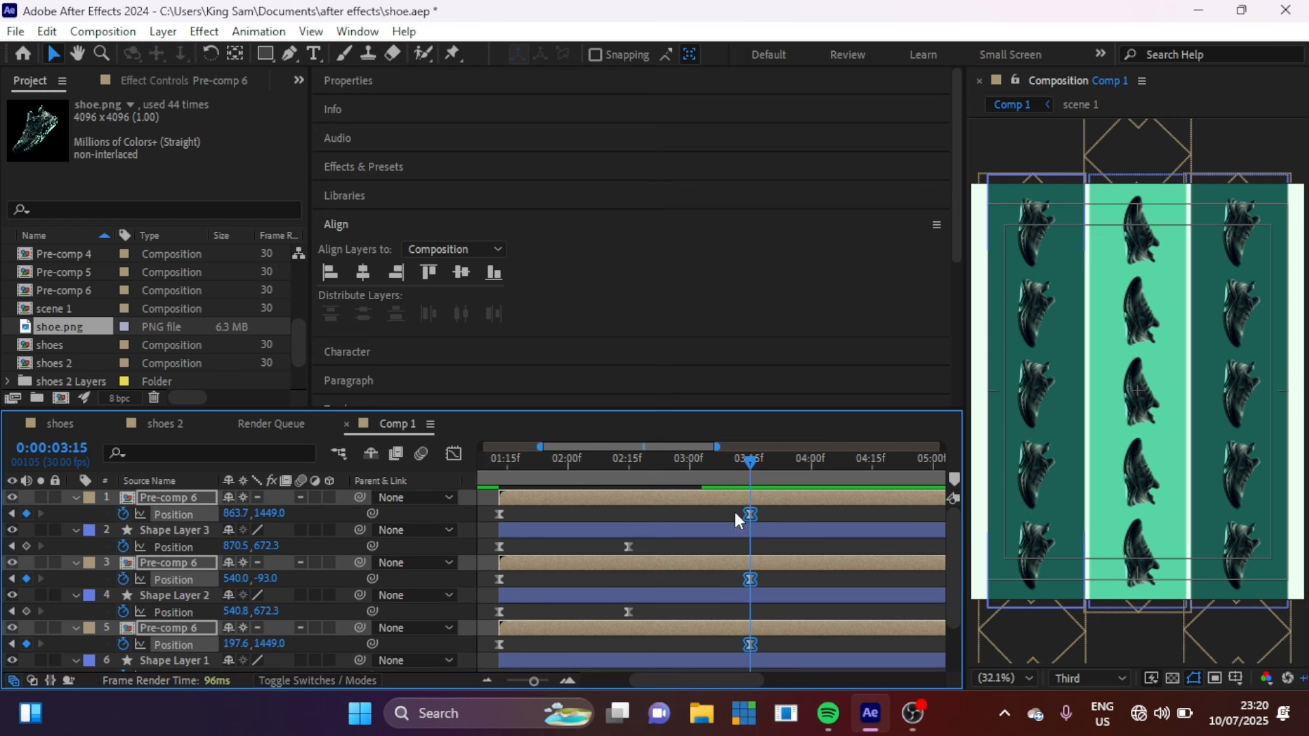
{"action": "left_click", "coordinate": [453, 453]}
{"action": "left_click", "coordinate": [500, 623]}
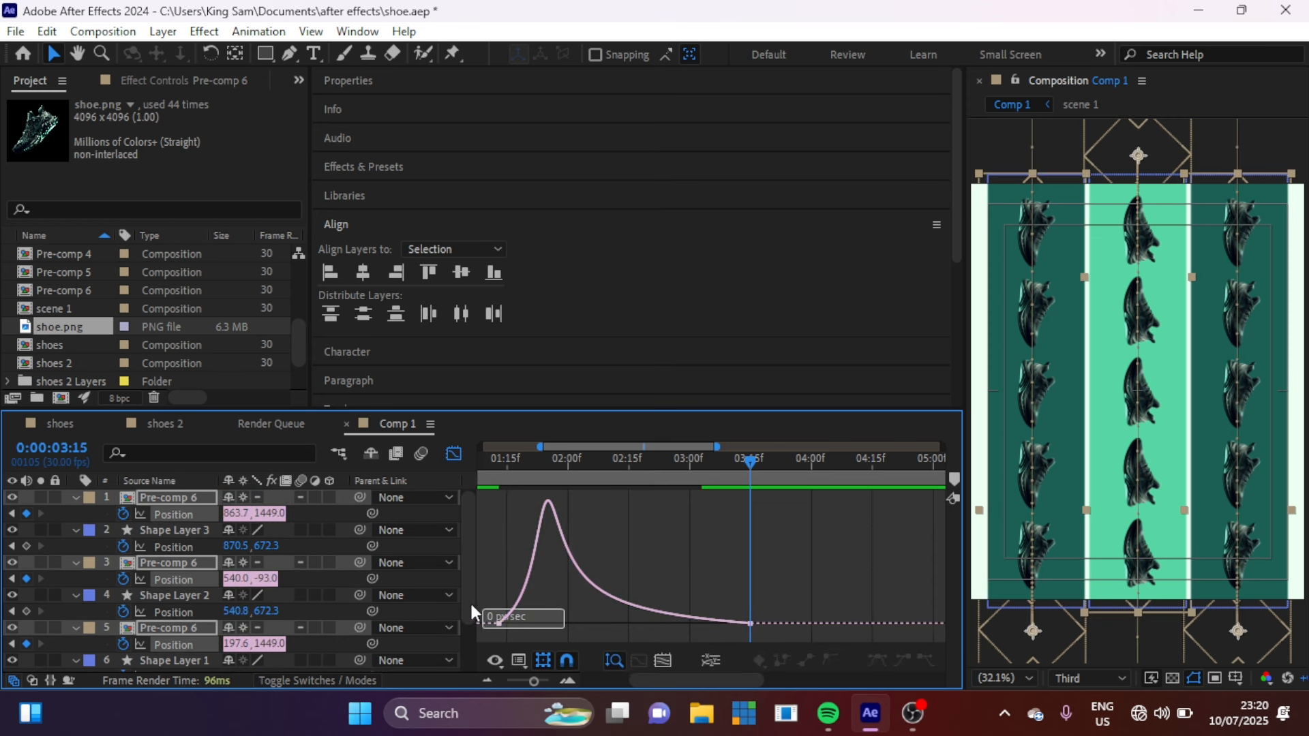
{"action": "left_click_drag", "start_coordinate": [556, 624], "coordinate": [542, 625]}
{"action": "left_click", "coordinate": [507, 464]}
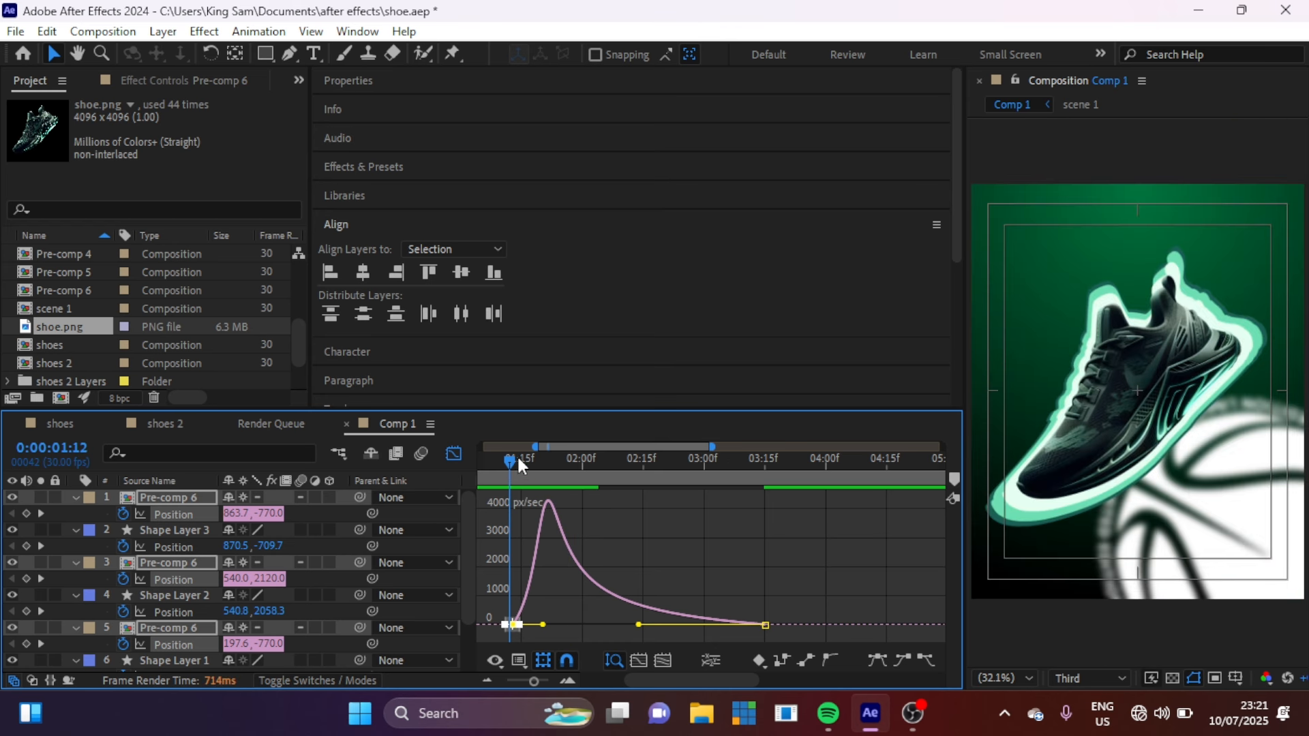
{"action": "left_click_drag", "start_coordinate": [512, 464], "coordinate": [588, 470]}
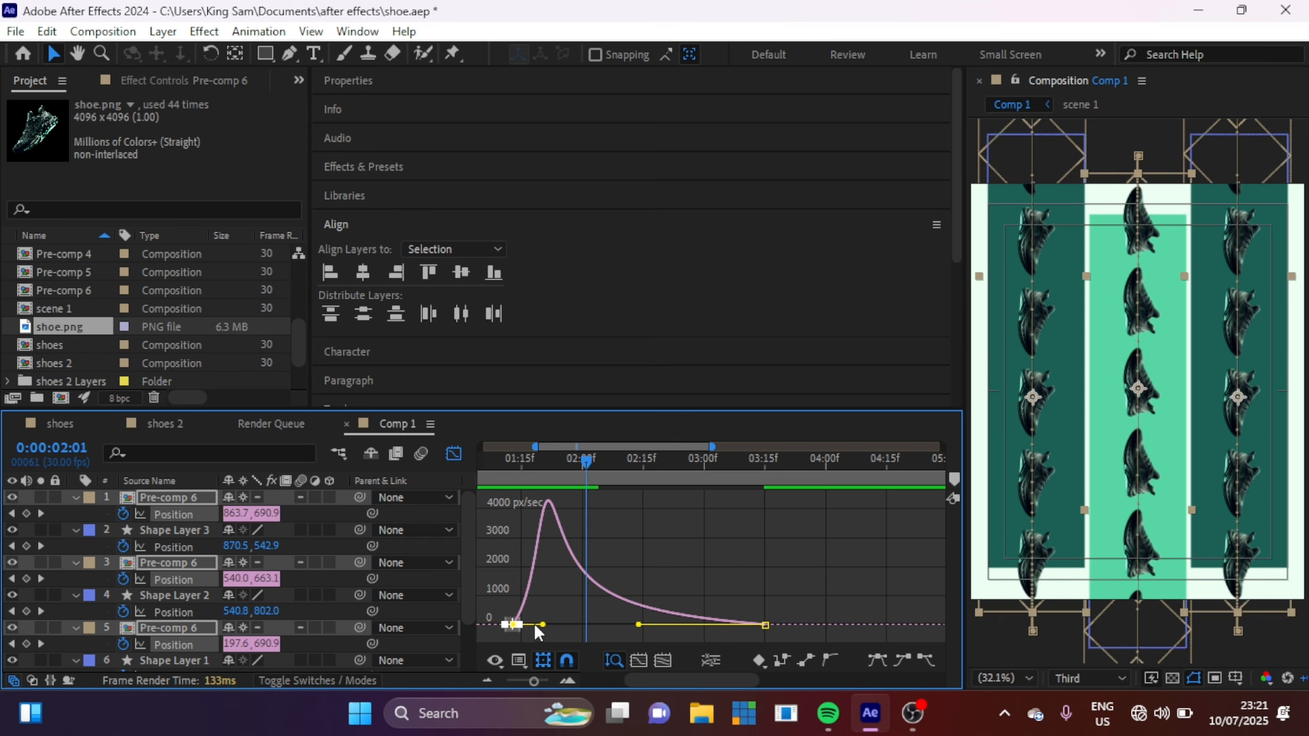
{"action": "left_click_drag", "start_coordinate": [543, 624], "coordinate": [562, 622]}
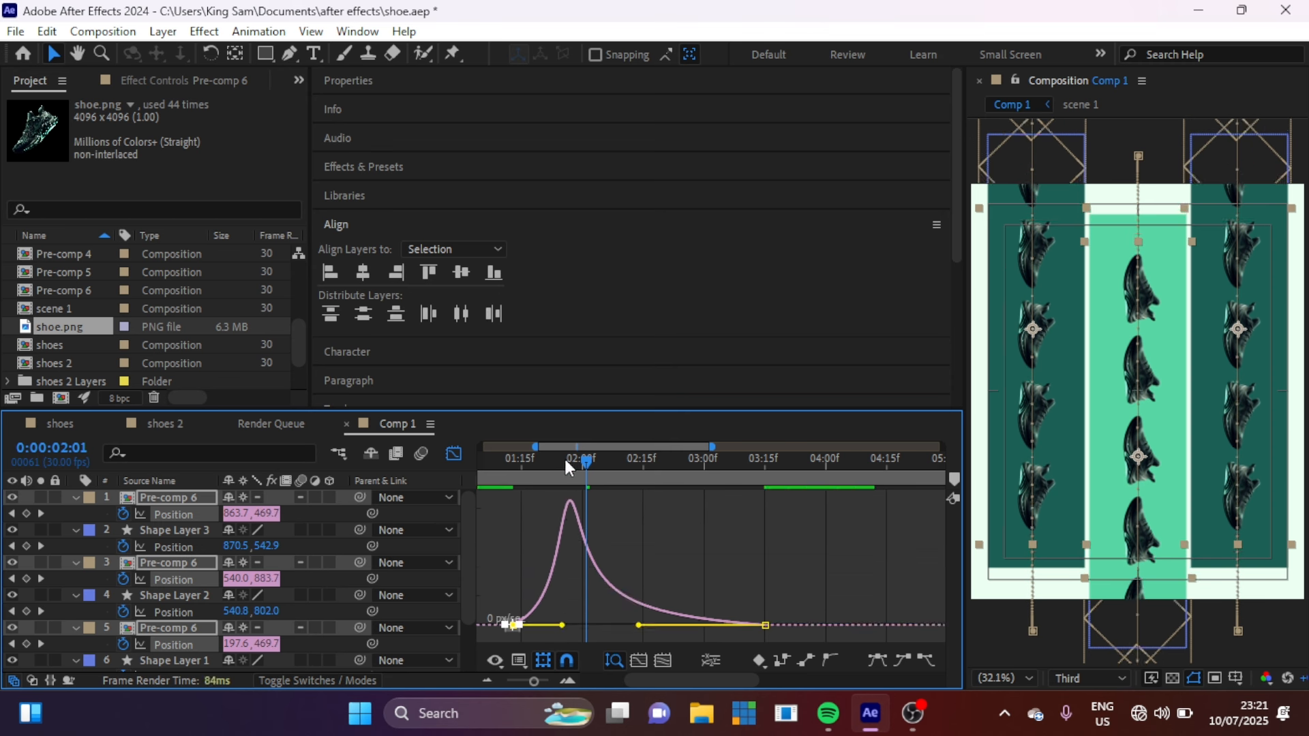
{"action": "left_click", "coordinate": [546, 468]}
{"action": "key", "text": "space"}
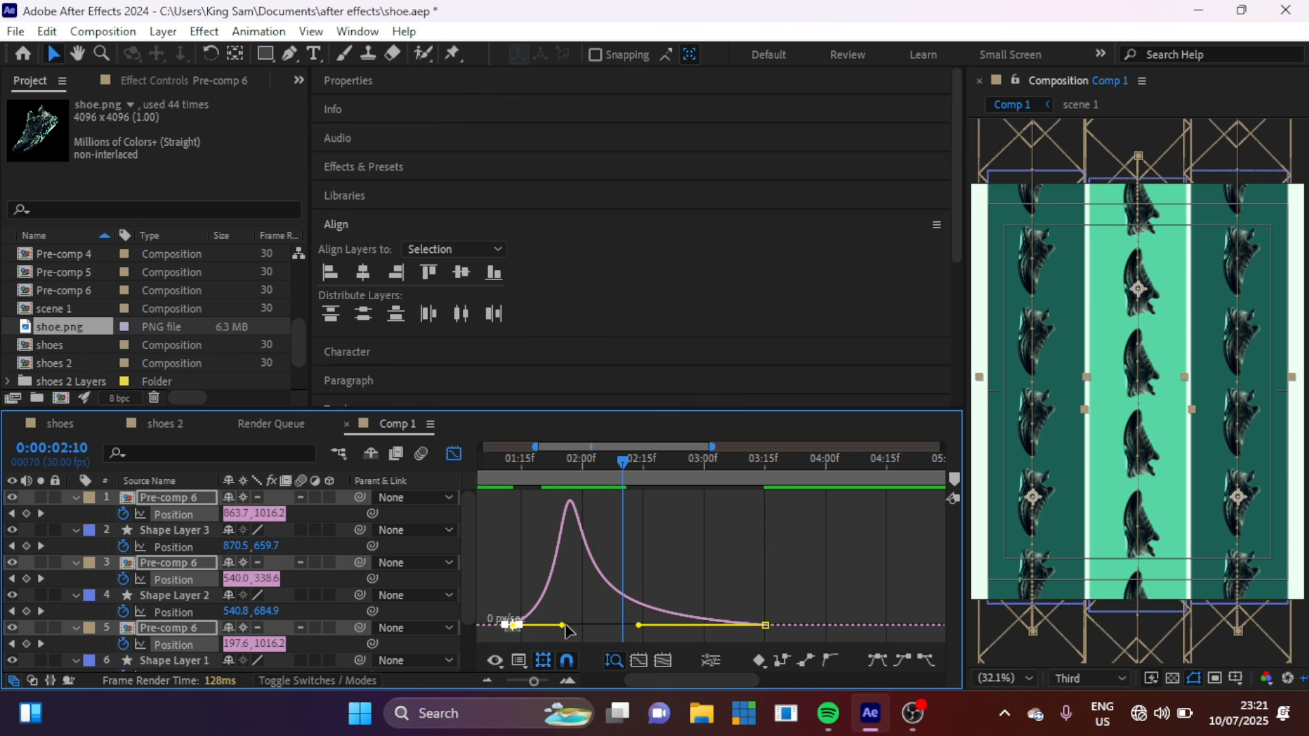
Slightly shorten the end easing of all three Pre-comp 6 columns in the speed graph and preview from about 0:00:01:15
{"action": "left_click_drag", "start_coordinate": [637, 625], "coordinate": [649, 624]}
{"action": "key", "text": "ctrl+z"}
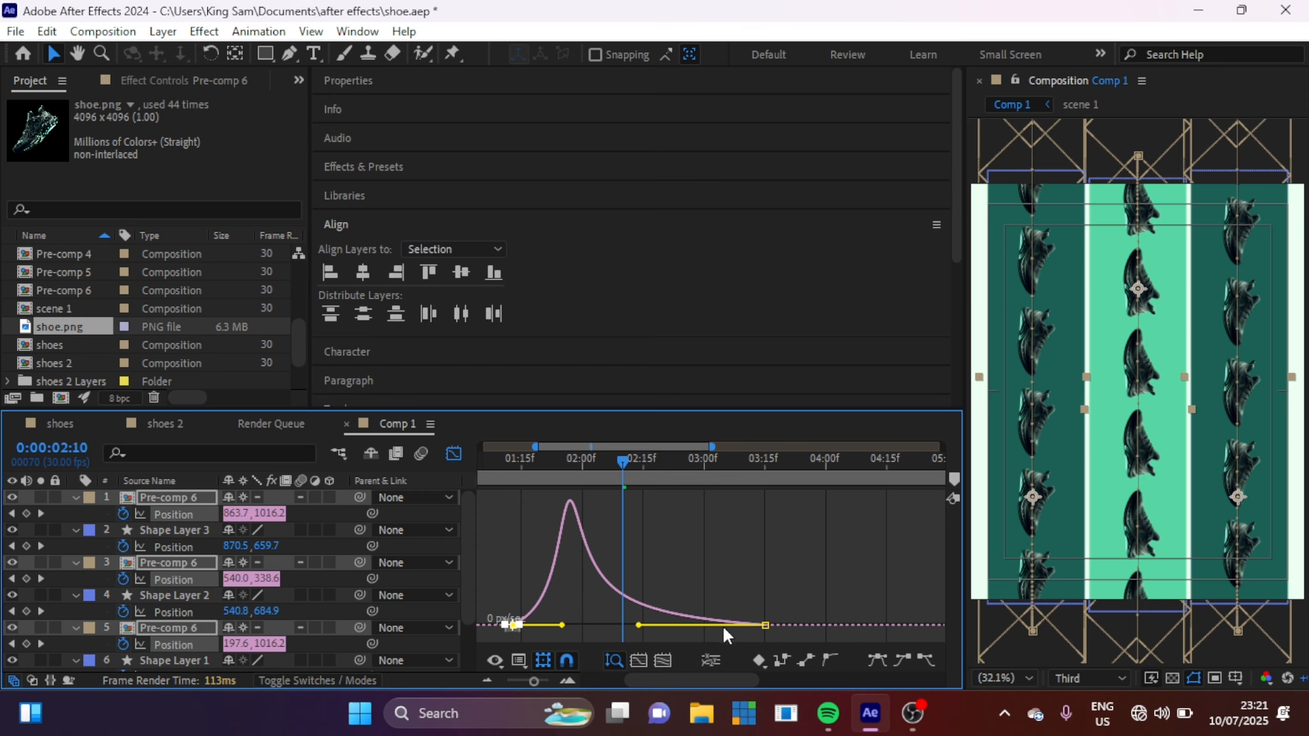
{"action": "left_click_drag", "start_coordinate": [797, 600], "coordinate": [746, 637]}
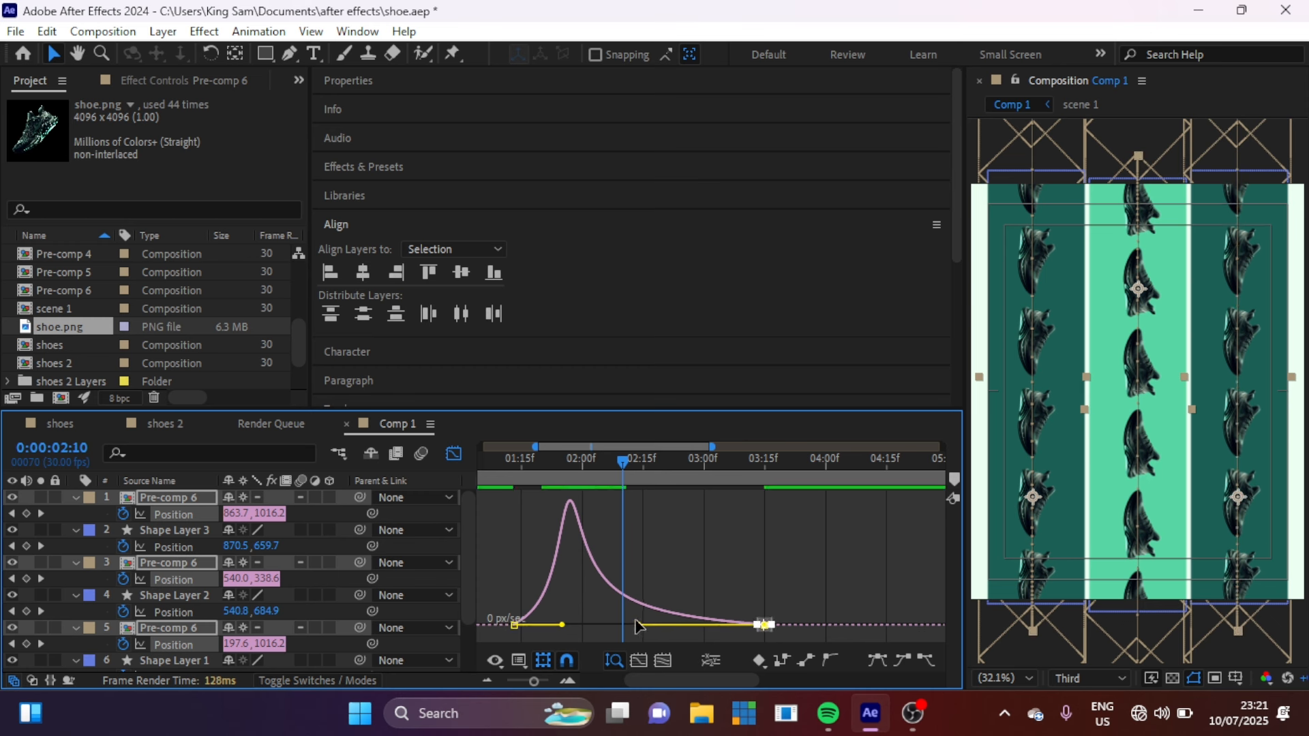
{"action": "left_click_drag", "start_coordinate": [639, 624], "coordinate": [653, 624]}
{"action": "left_click_drag", "start_coordinate": [536, 465], "coordinate": [523, 468]}
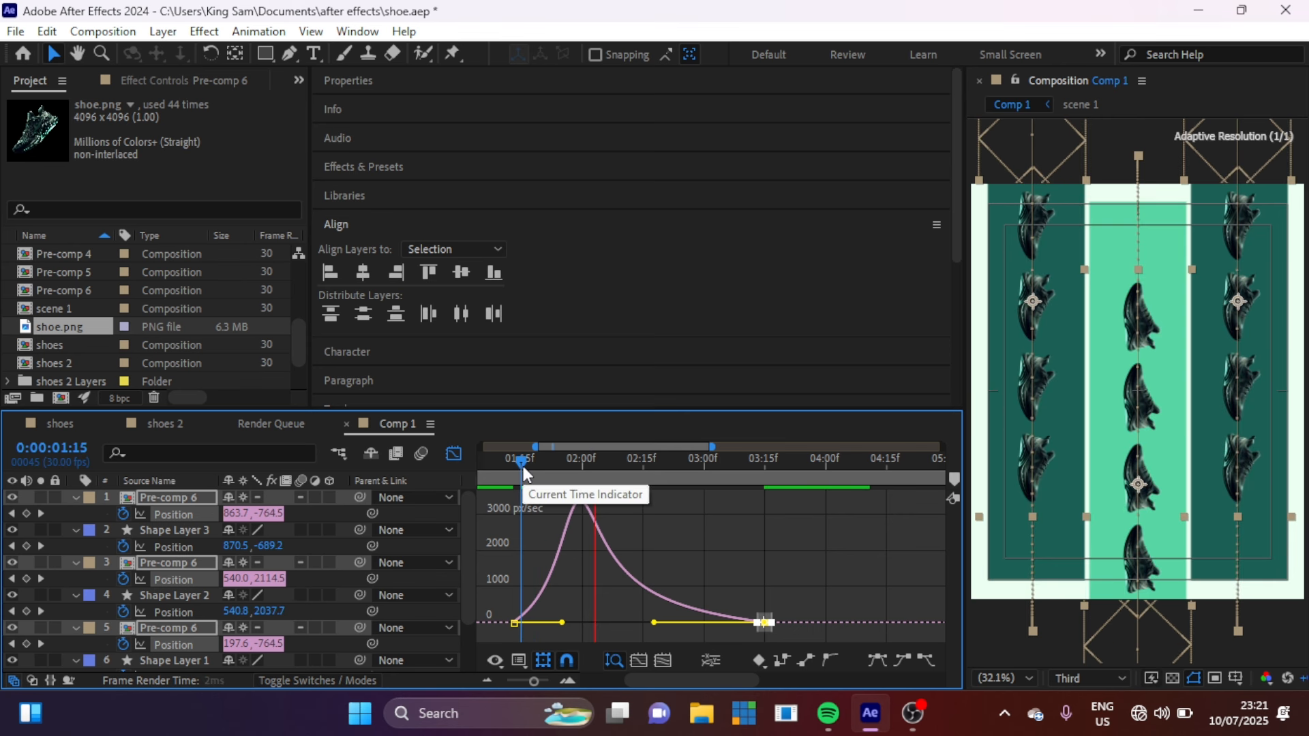
Lengthen the start easing of the three Pre-comp 6 columns slightly so their speed peaks just after 0:00:02:00
{"action": "key", "text": "space"}
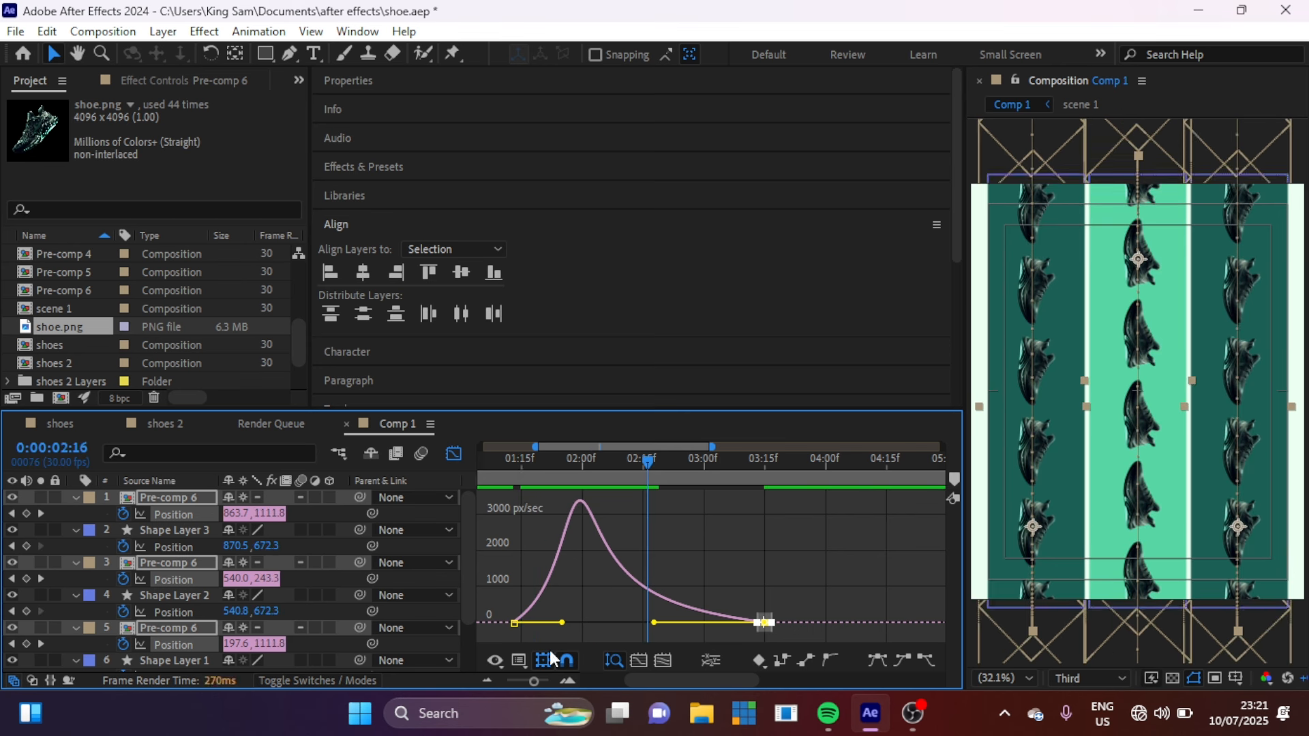
{"action": "left_click_drag", "start_coordinate": [532, 597], "coordinate": [488, 651]}
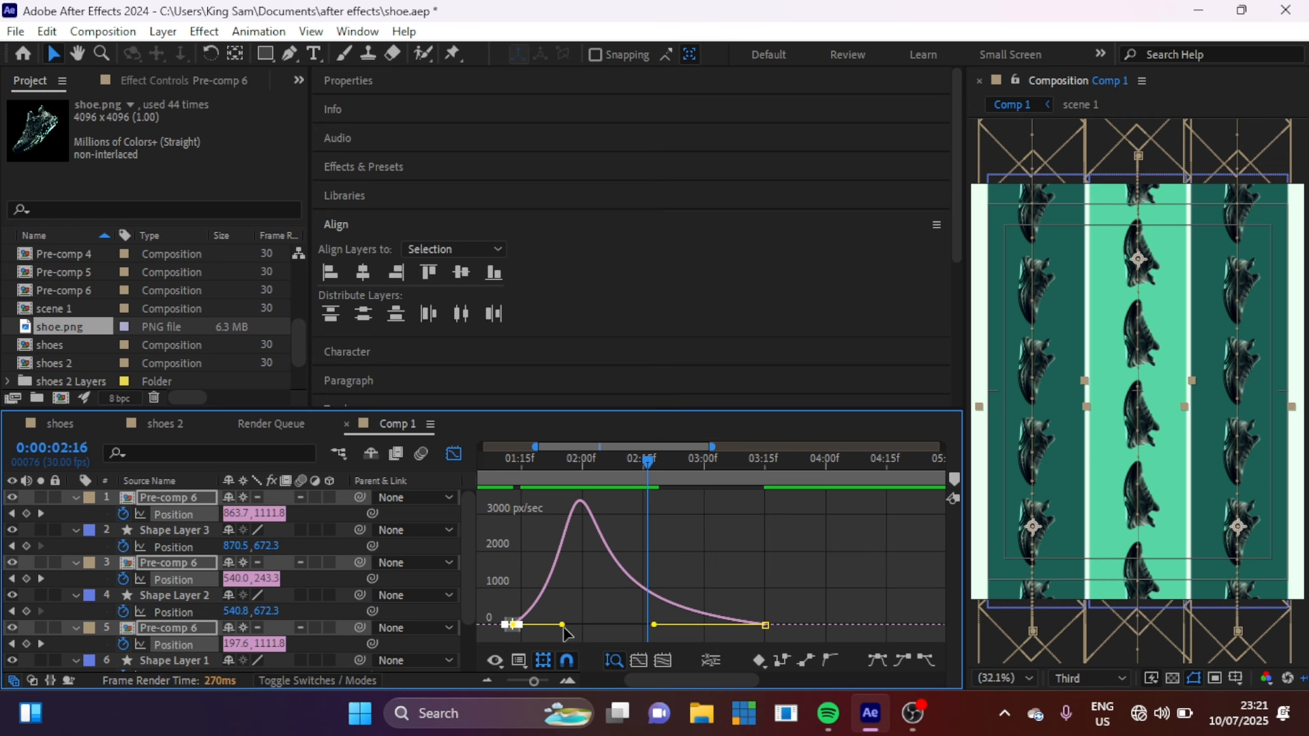
{"action": "left_click_drag", "start_coordinate": [563, 625], "coordinate": [571, 626]}
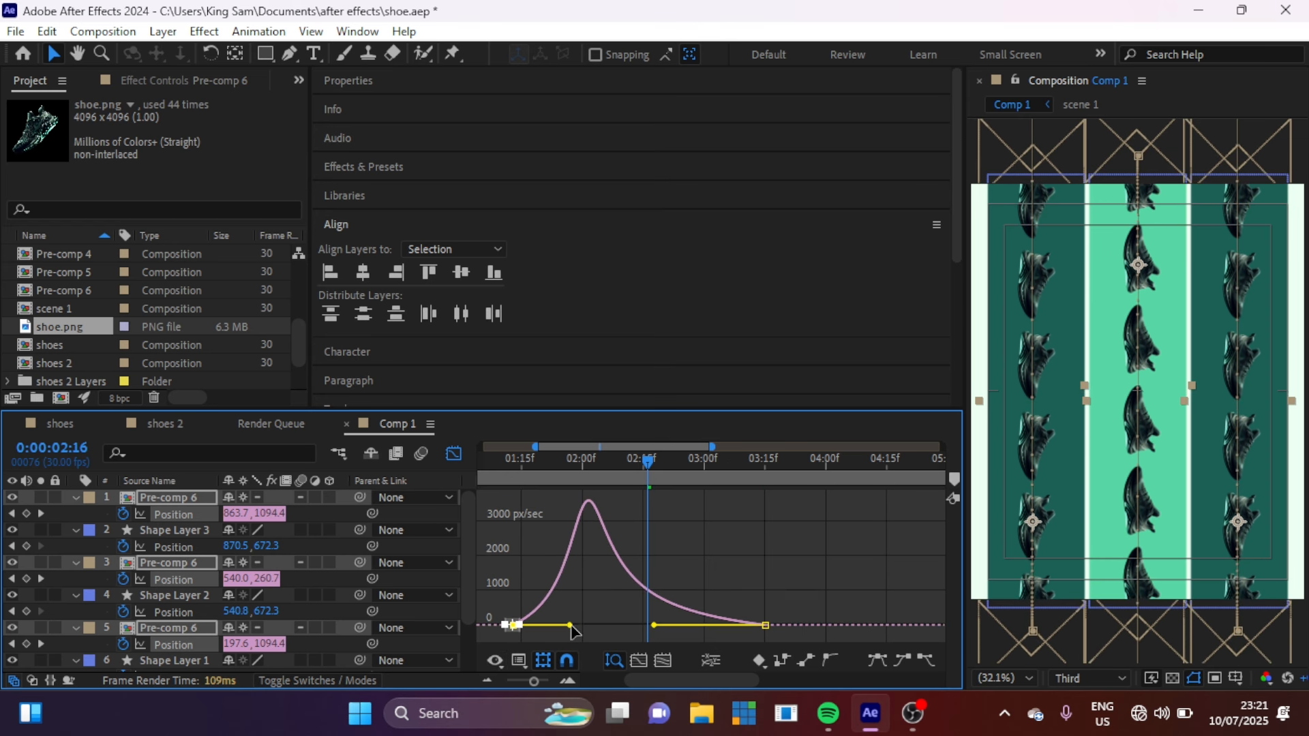
Trim the ends of all strip, shoe column and pale turquoise solid 6 layers at 0:00:03:13, and preview from 0:00:01:25
{"action": "left_click_drag", "start_coordinate": [529, 456], "coordinate": [819, 465]}
{"action": "key", "text": "shift+F3"}
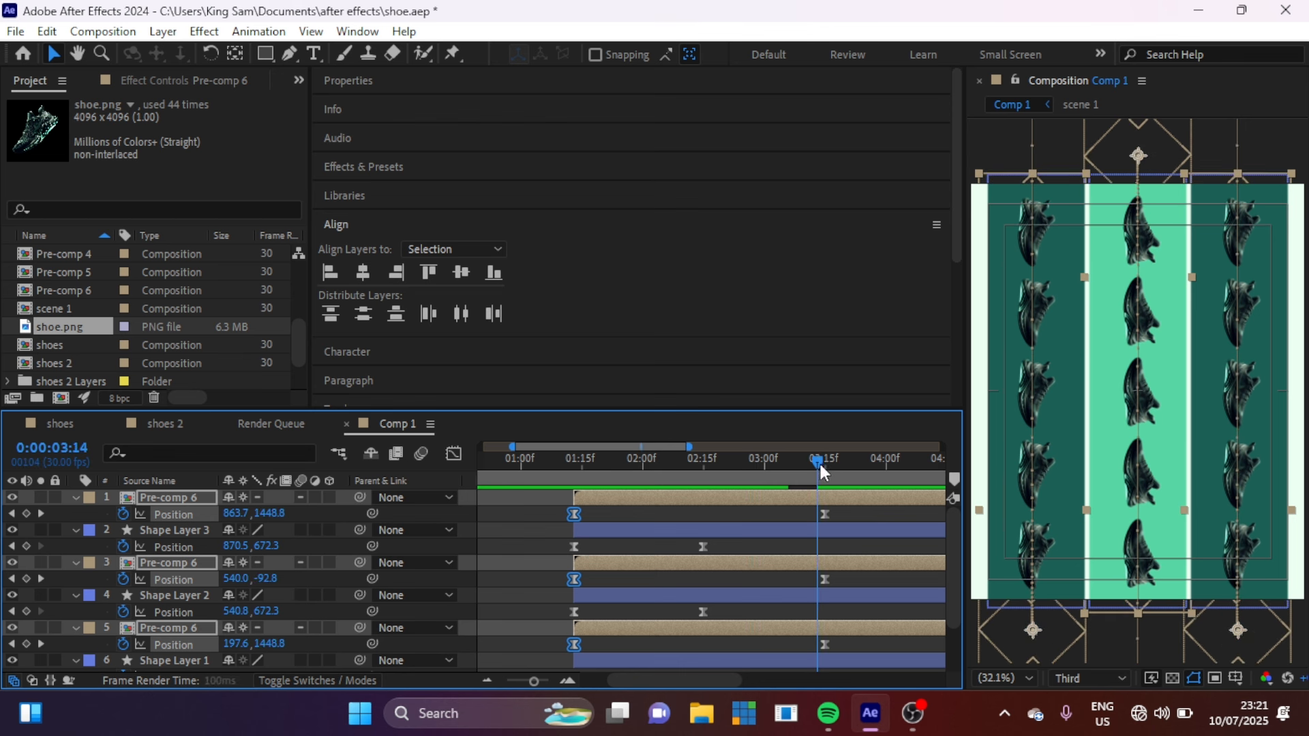
{"action": "left_click", "coordinate": [533, 529]}
{"action": "left_click", "coordinate": [632, 496]}
{"action": "scroll", "coordinate": [632, 494], "scroll_direction": "down", "scroll_amount": 1}
{"action": "scroll", "coordinate": [632, 493], "scroll_direction": "down", "scroll_amount": 2}
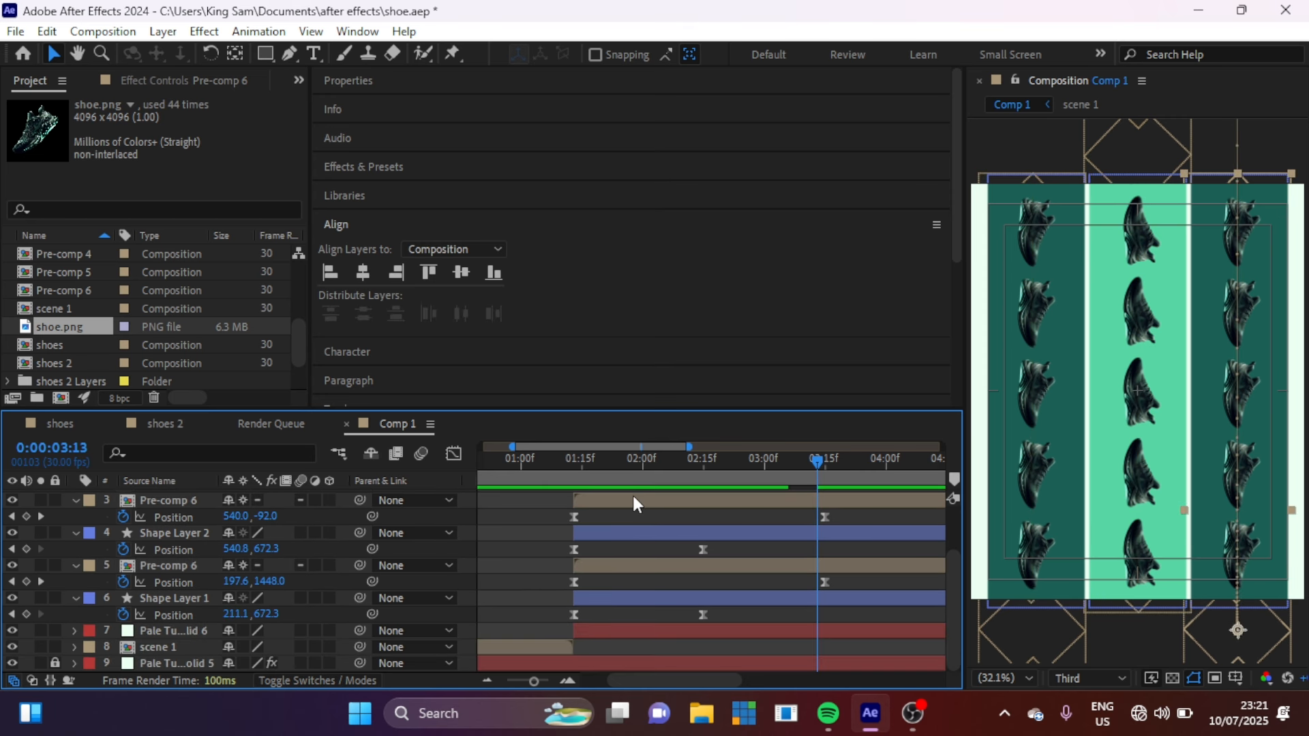
{"action": "left_click", "coordinate": [640, 626], "text": "shift"}
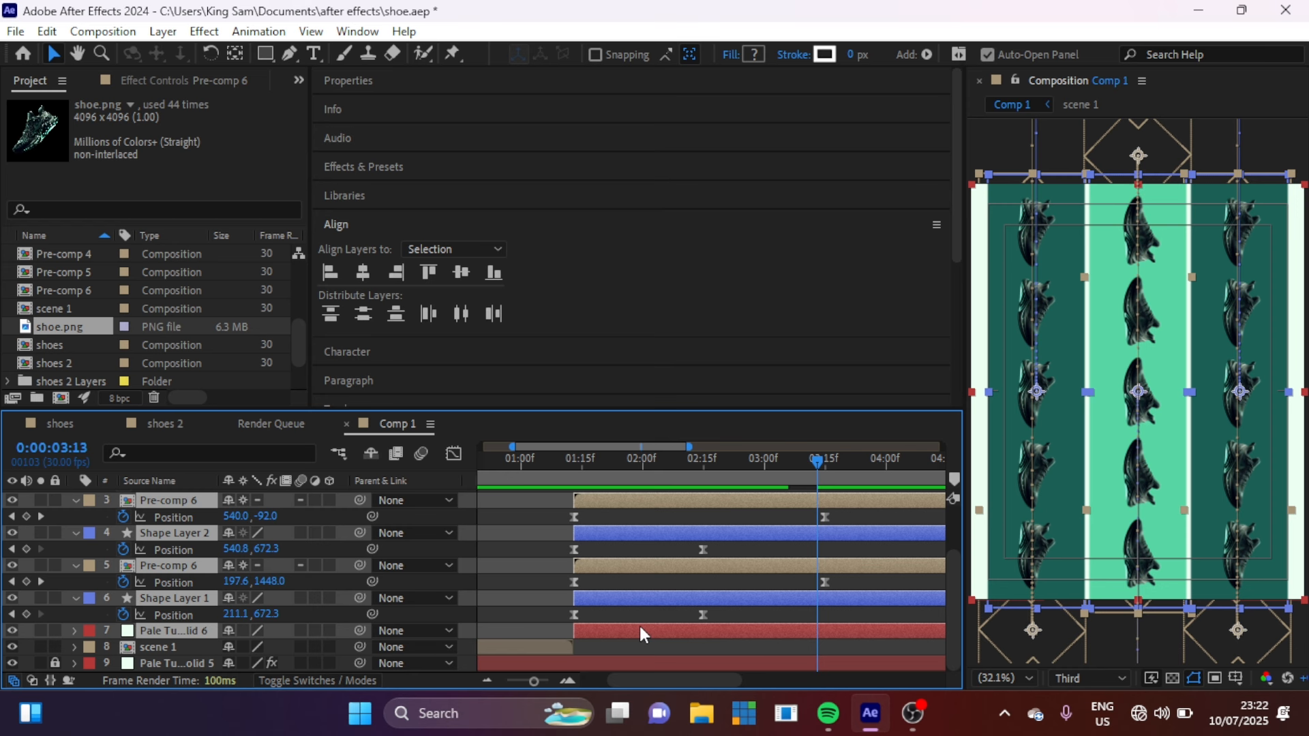
{"action": "key", "text": "alt+bracketright"}
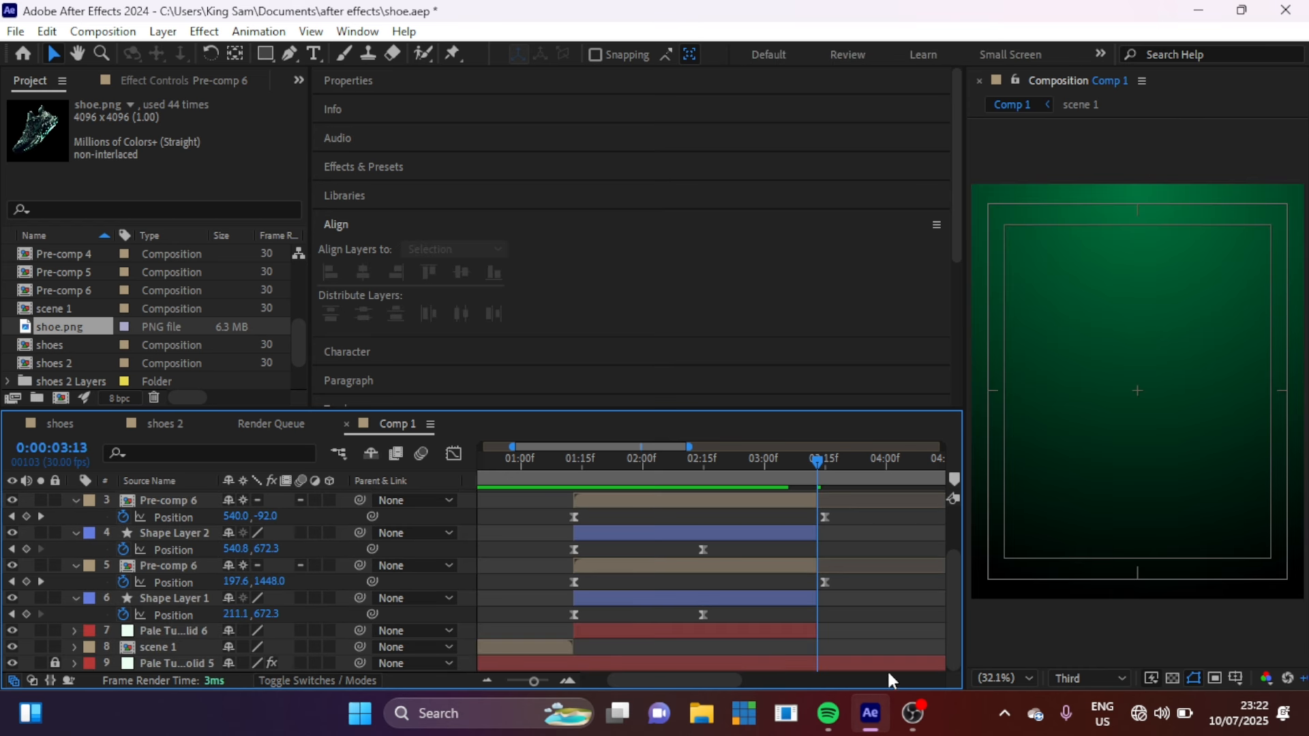
{"action": "left_click_drag", "start_coordinate": [820, 465], "coordinate": [627, 475]}
{"action": "key", "text": "space"}
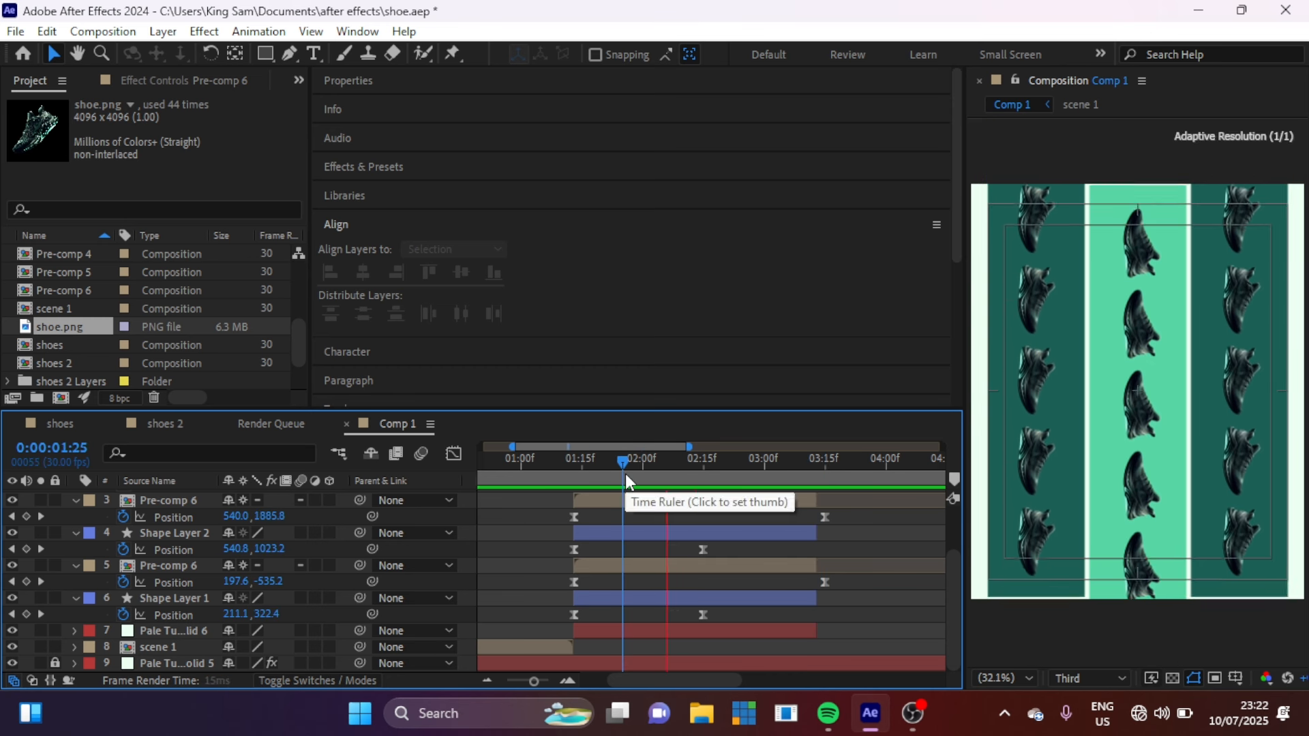
{"action": "key", "text": "space"}
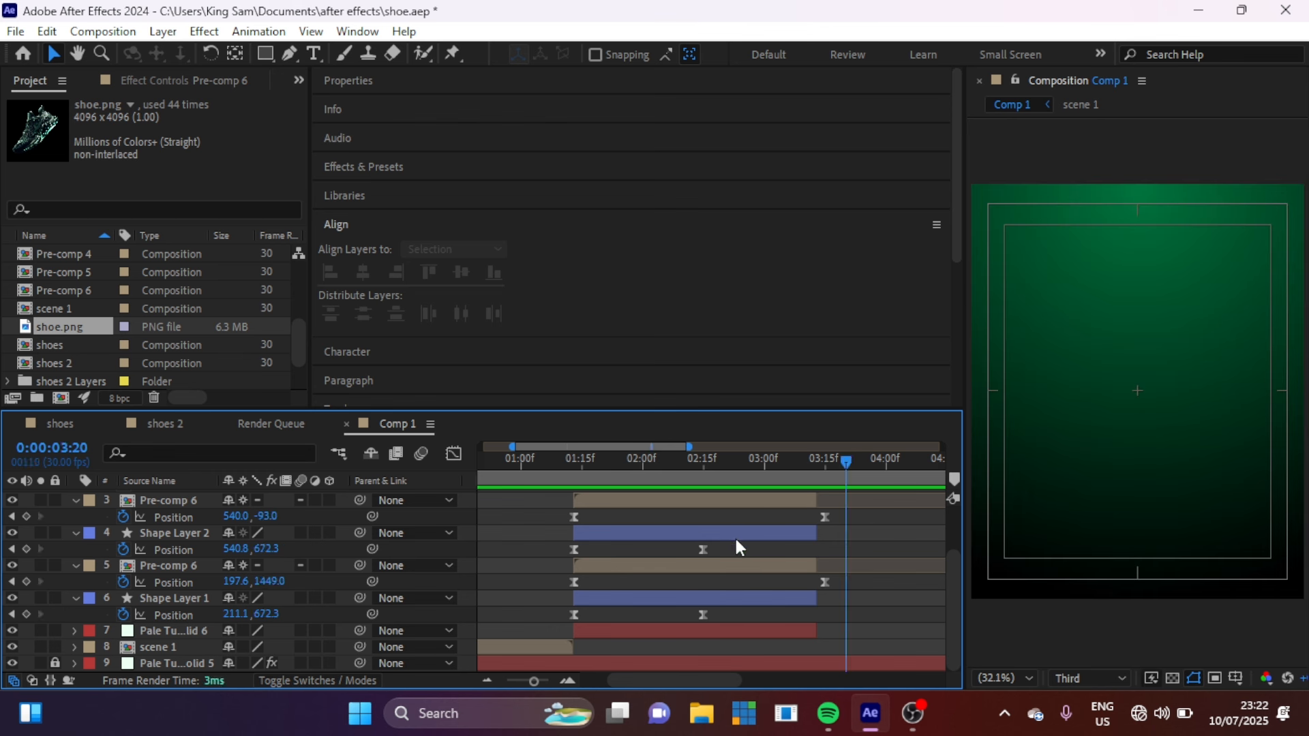
Pre-compose the trimmed strip, shoe column and turquoise solid layers into a composition named scene 2, and check its frame at 0:00:03:11
{"action": "left_click", "coordinate": [752, 631]}
{"action": "scroll", "coordinate": [743, 579], "scroll_direction": "up", "scroll_amount": 2}
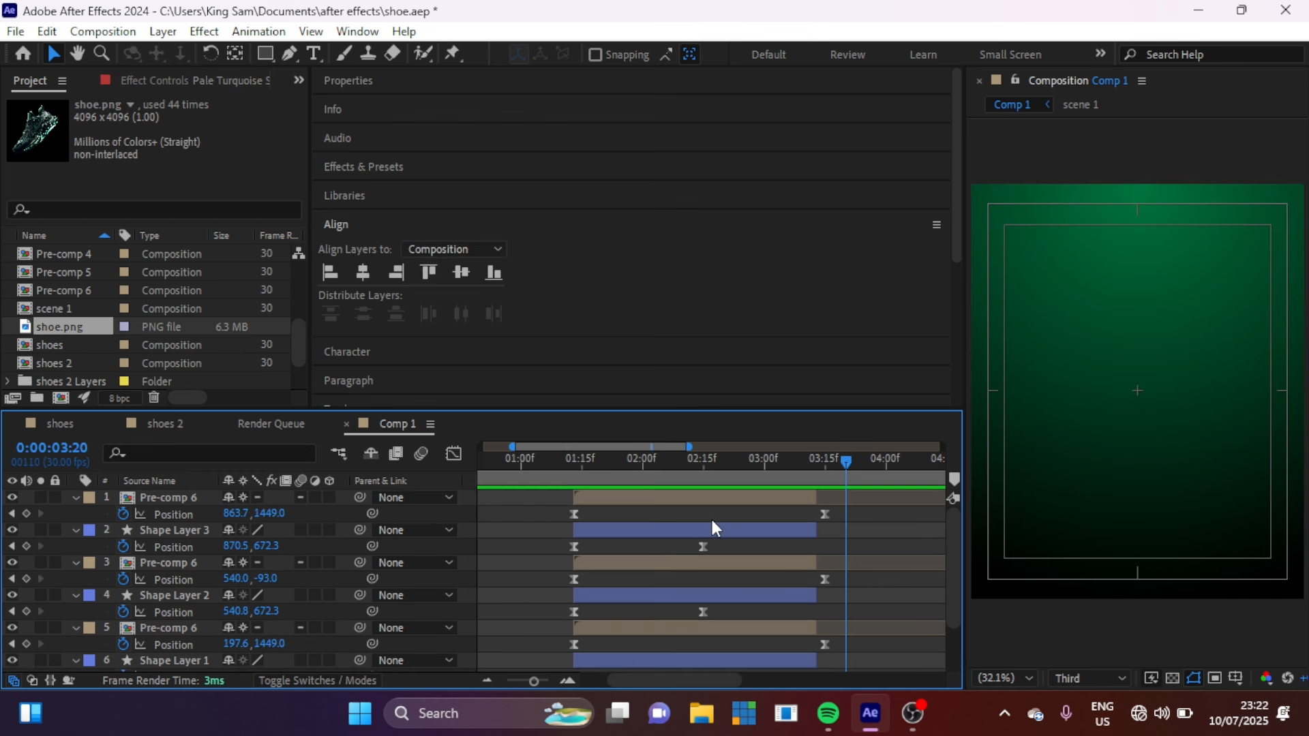
{"action": "key", "text": "ctrl+a"}
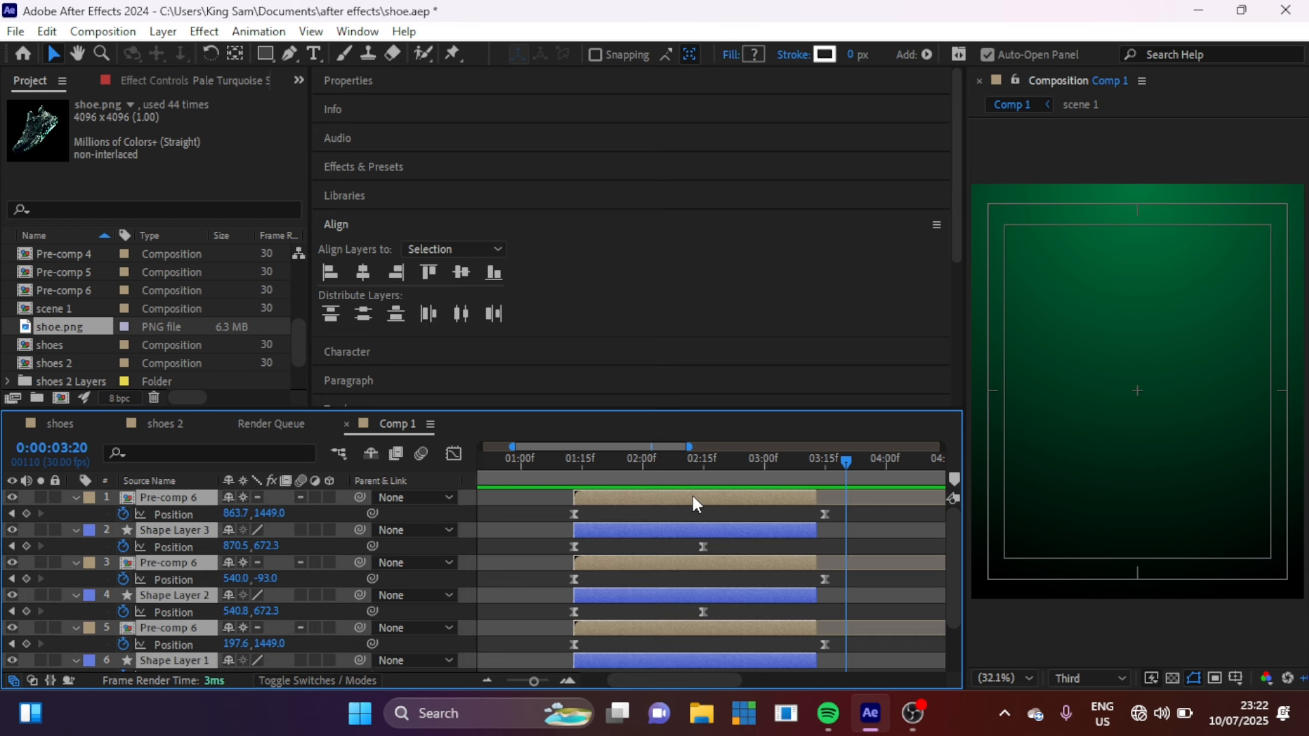
{"action": "right_click", "coordinate": [693, 496]}
{"action": "left_click", "coordinate": [768, 564]}
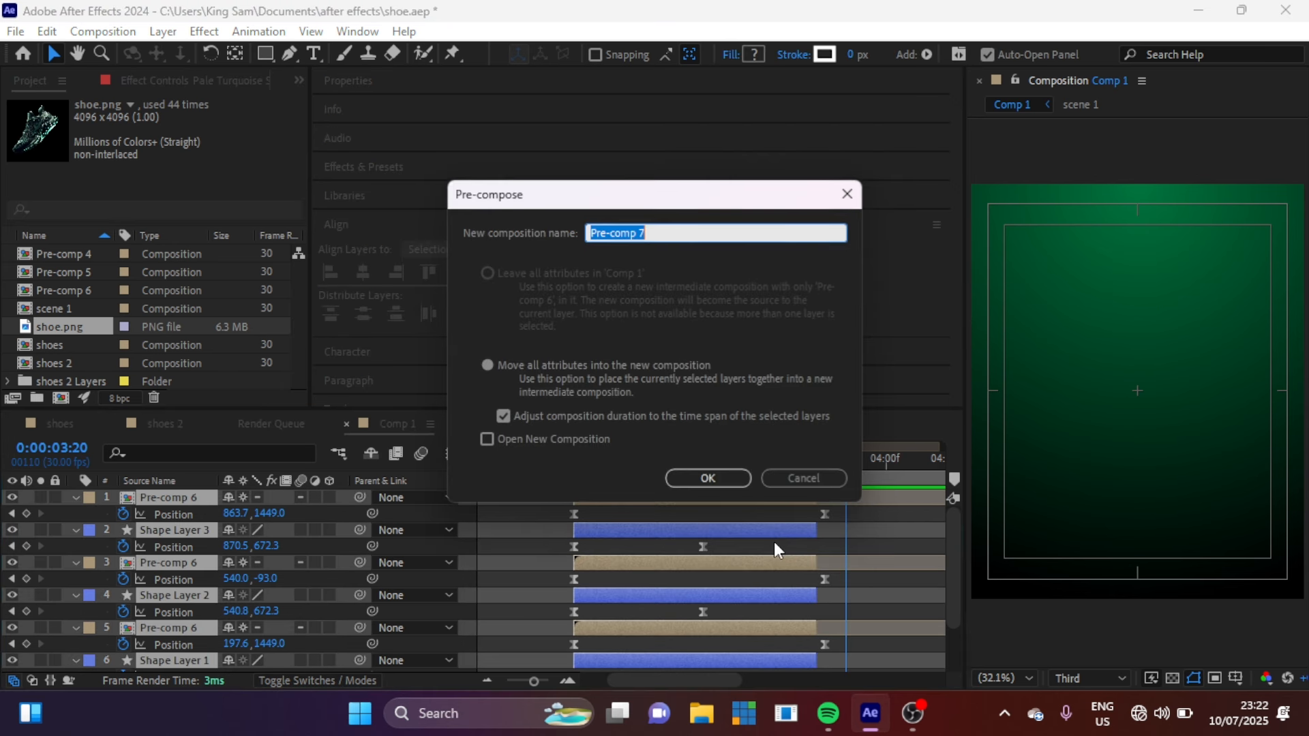
{"action": "type", "text": "scene 2"}
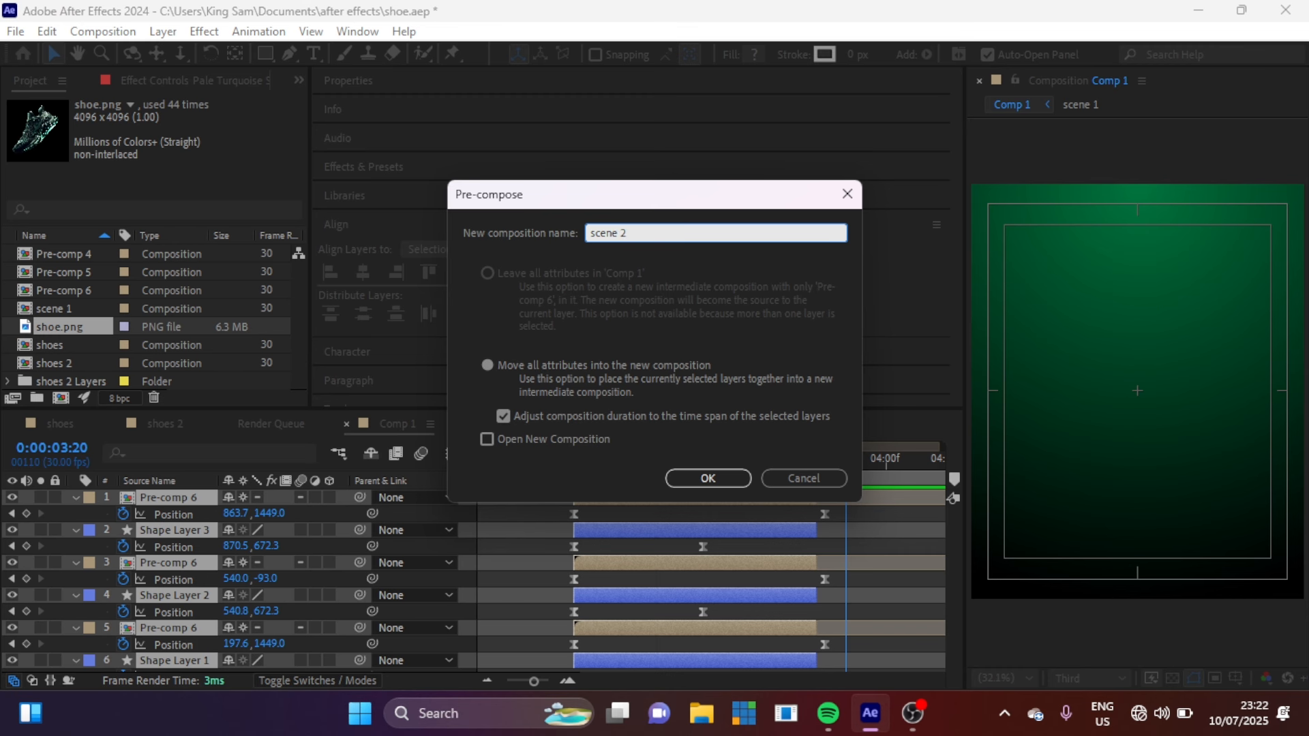
{"action": "key", "text": "Return"}
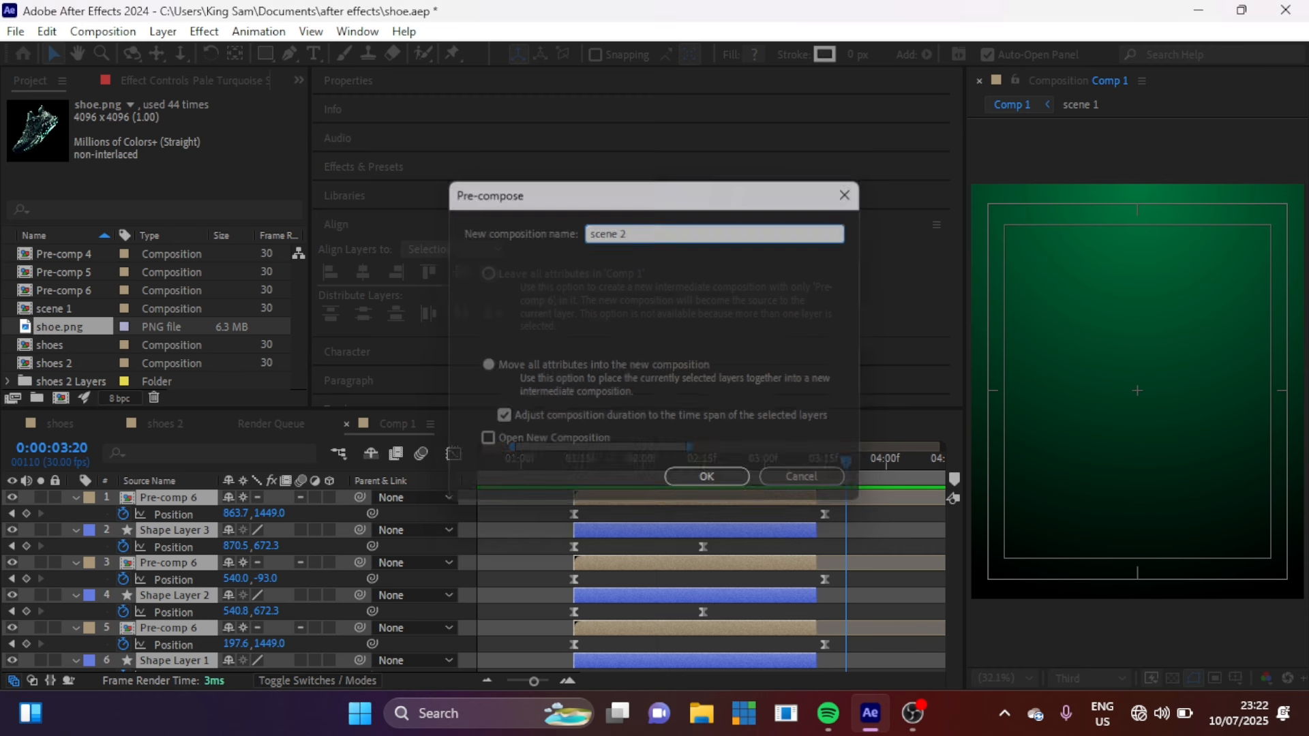
{"action": "left_click", "coordinate": [808, 457]}
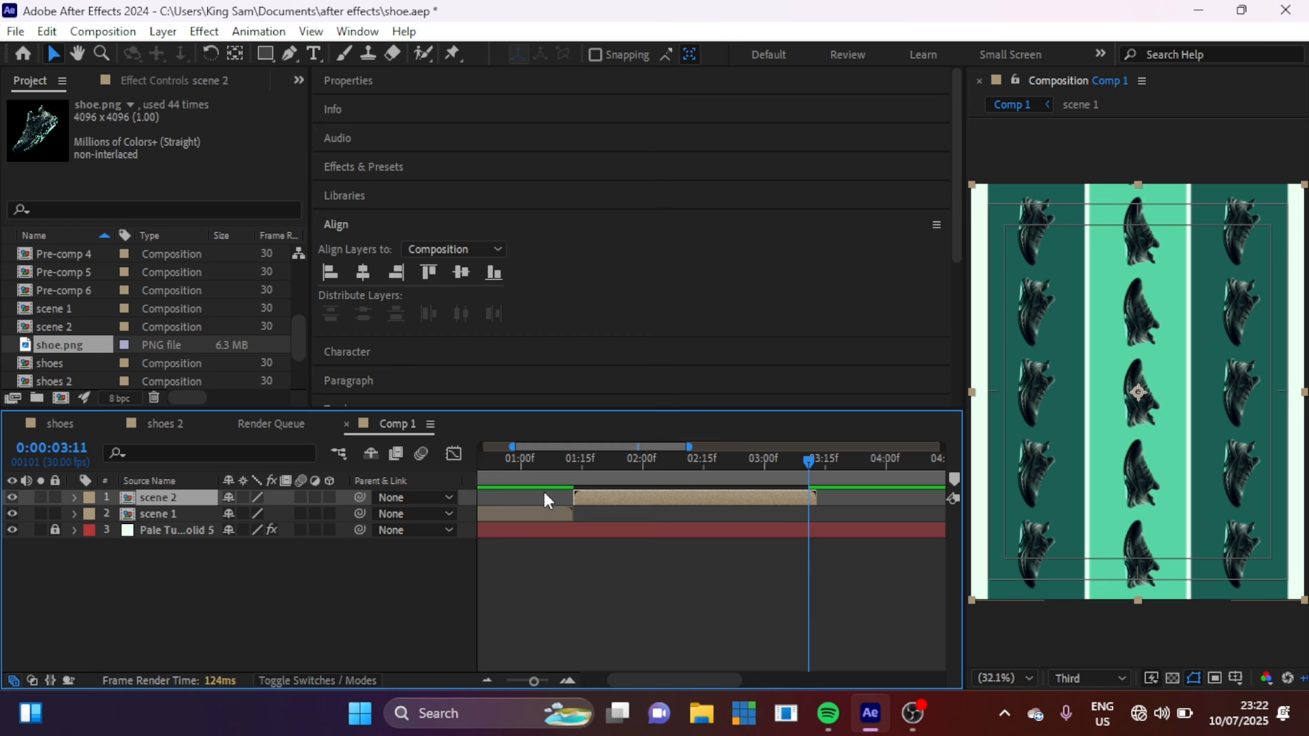
Copy the NEW SHOES COLLECTION outline shape layer from the shoes 2 composition into Comp 1, starting it at 0:00:03:12
{"action": "left_click", "coordinate": [276, 426]}
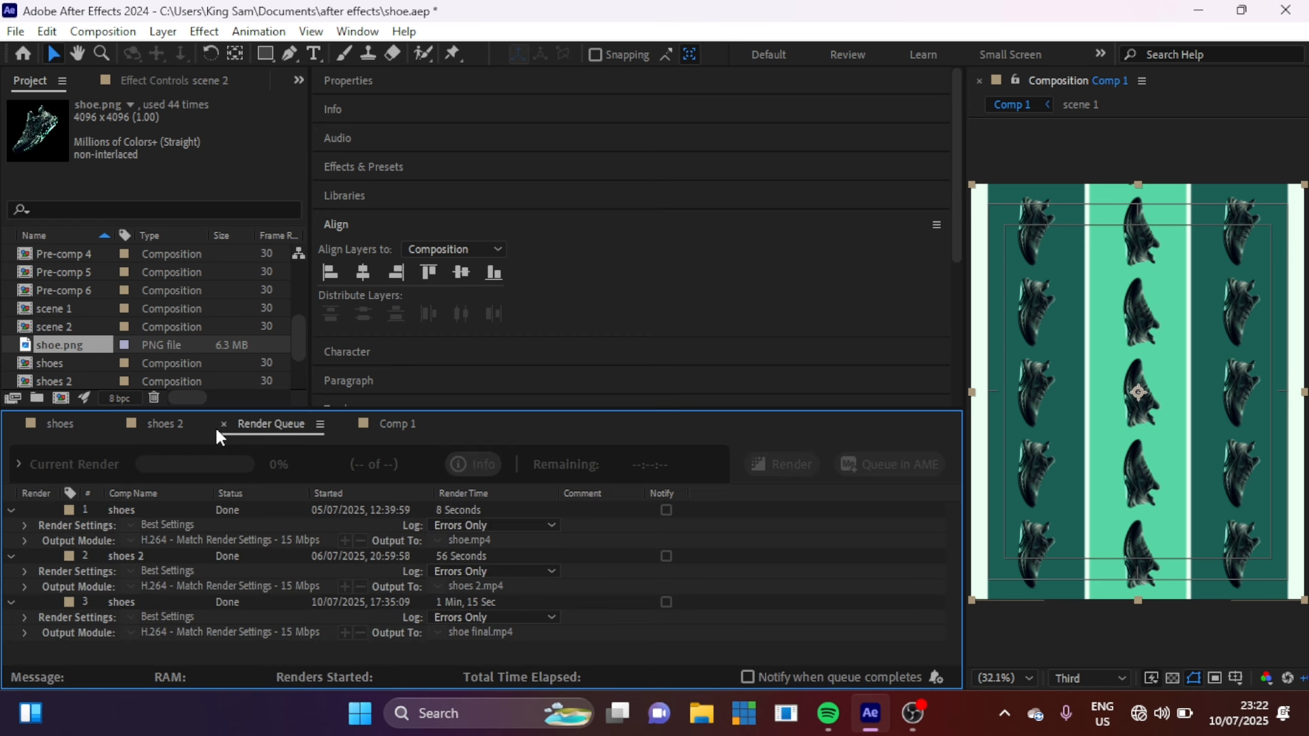
{"action": "left_click", "coordinate": [165, 424]}
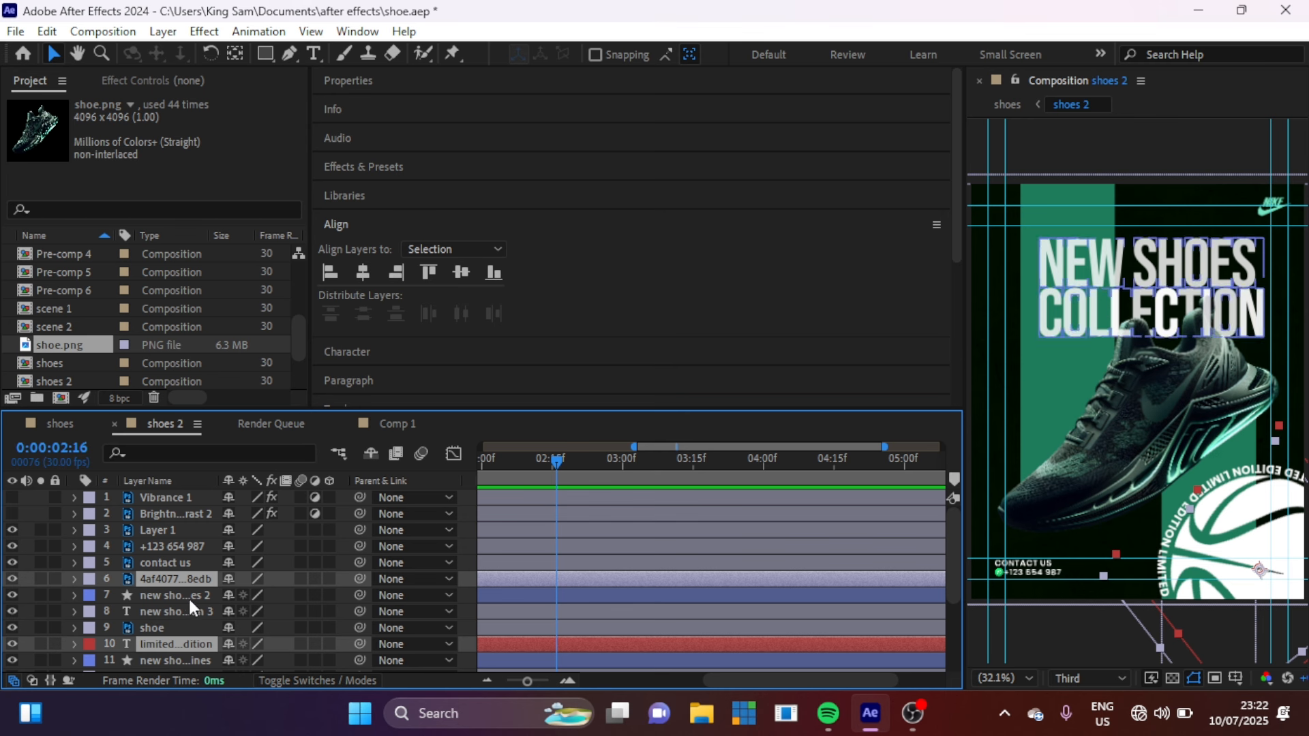
{"action": "left_click", "coordinate": [1102, 280]}
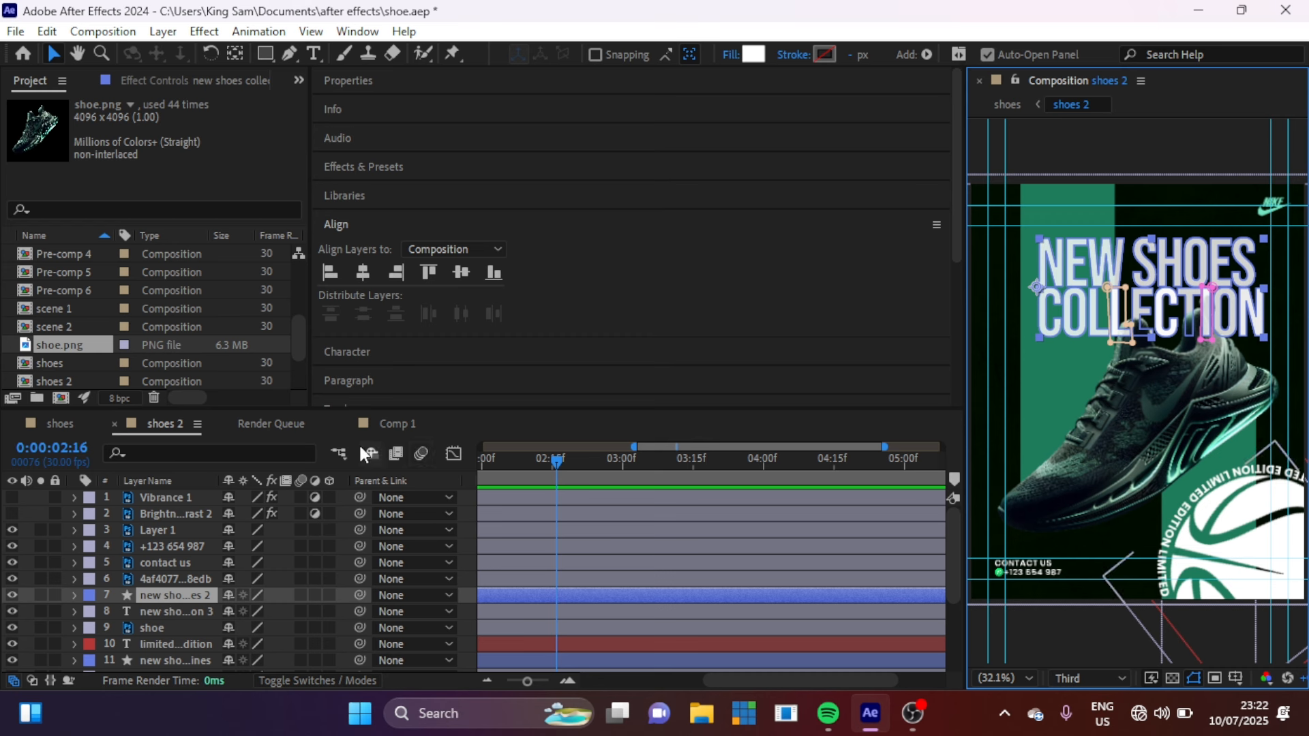
{"action": "left_click", "coordinate": [399, 424]}
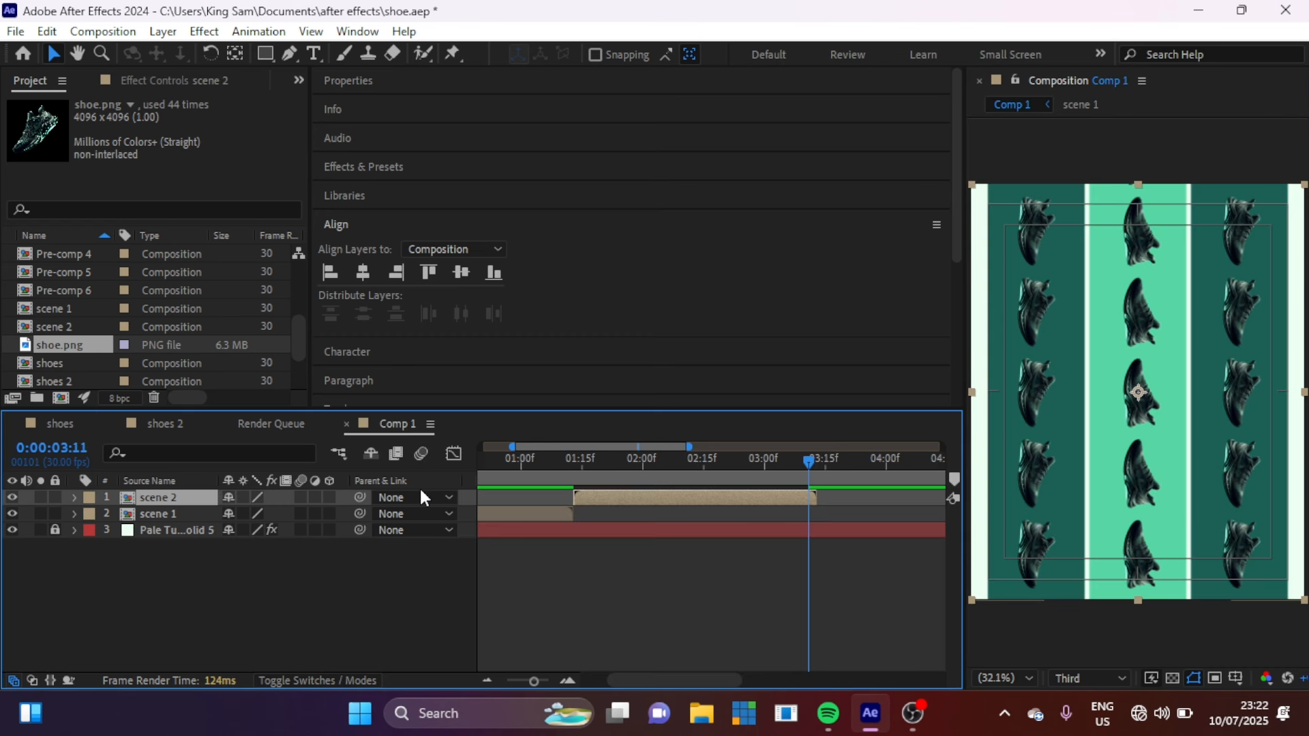
{"action": "key", "text": "ctrl+v"}
{"action": "left_click_drag", "start_coordinate": [689, 496], "coordinate": [860, 496]}
{"action": "left_click_drag", "start_coordinate": [765, 503], "coordinate": [930, 496]}
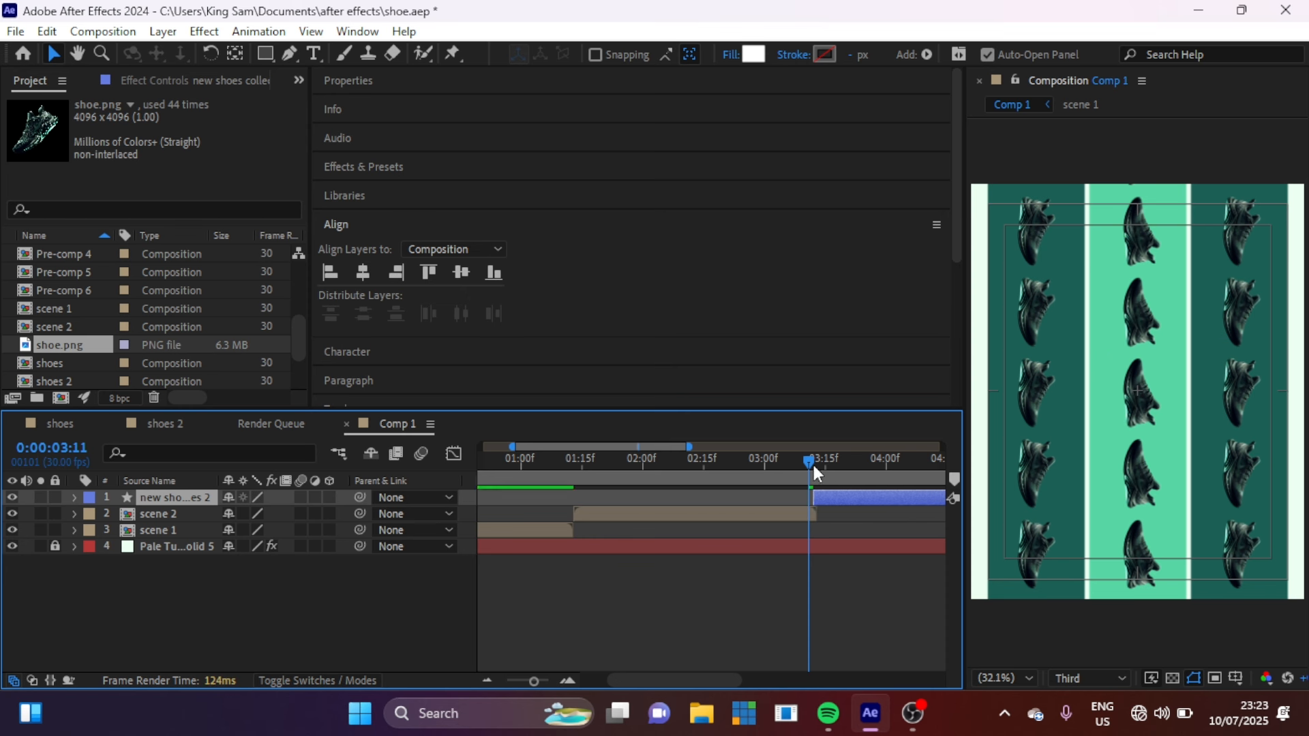
{"action": "left_click_drag", "start_coordinate": [809, 455], "coordinate": [818, 461]}
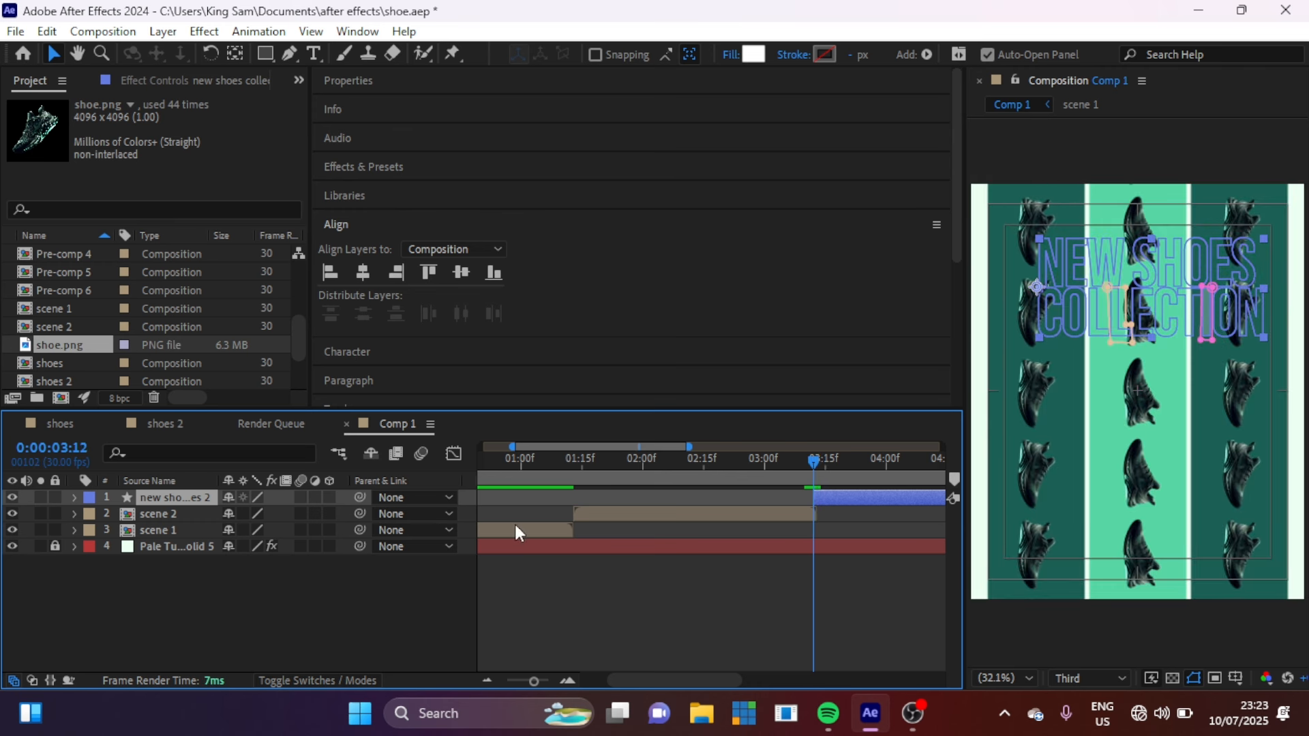
Delete Mask 1 and Mask 2 from the title outline layer and shift its start to 0:00:03:13
{"action": "left_click", "coordinate": [74, 498]}
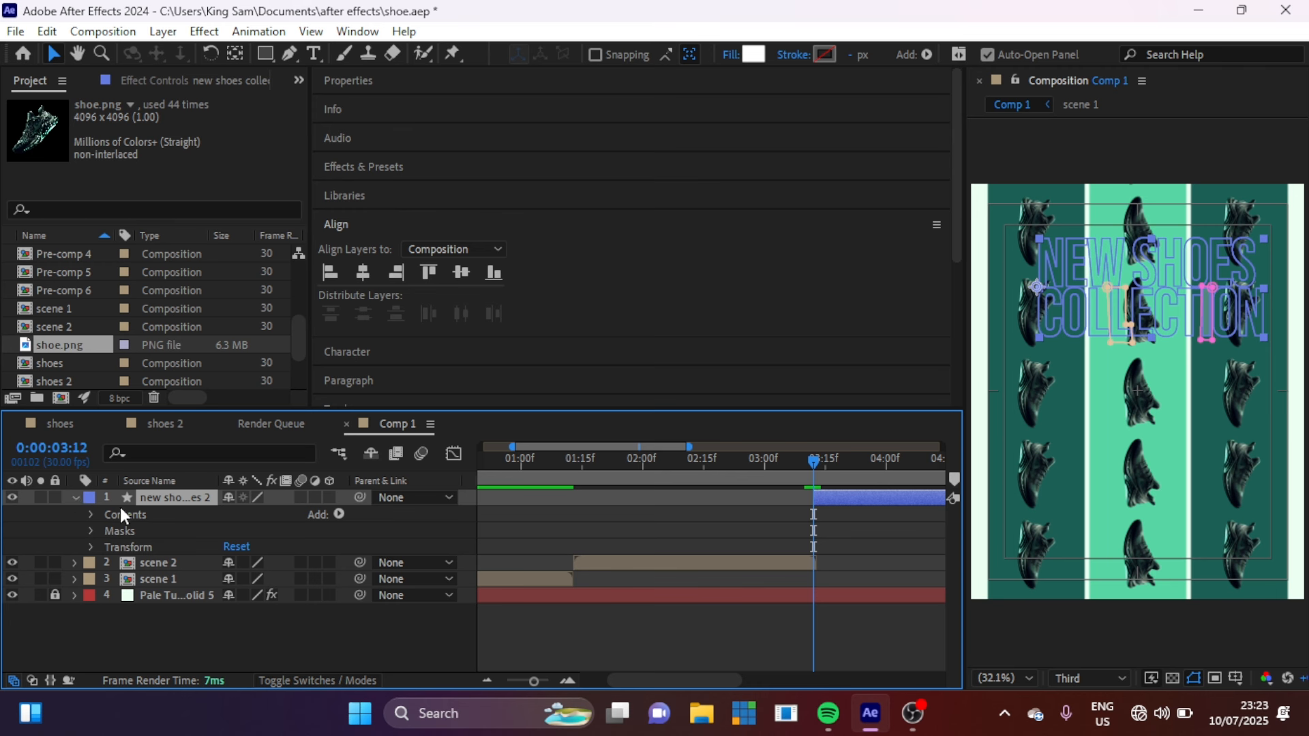
{"action": "left_click", "coordinate": [90, 531]}
{"action": "left_click", "coordinate": [152, 541]}
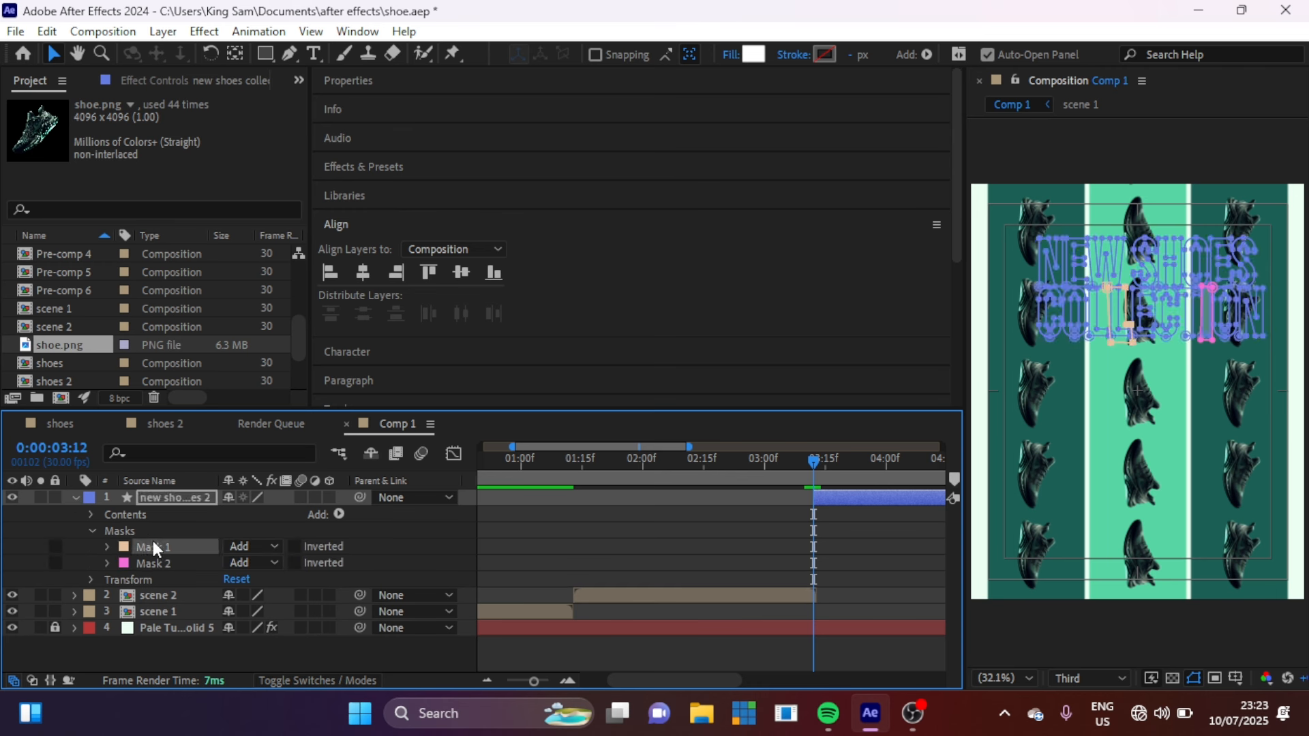
{"action": "key", "text": "Delete"}
{"action": "left_click", "coordinate": [156, 546]}
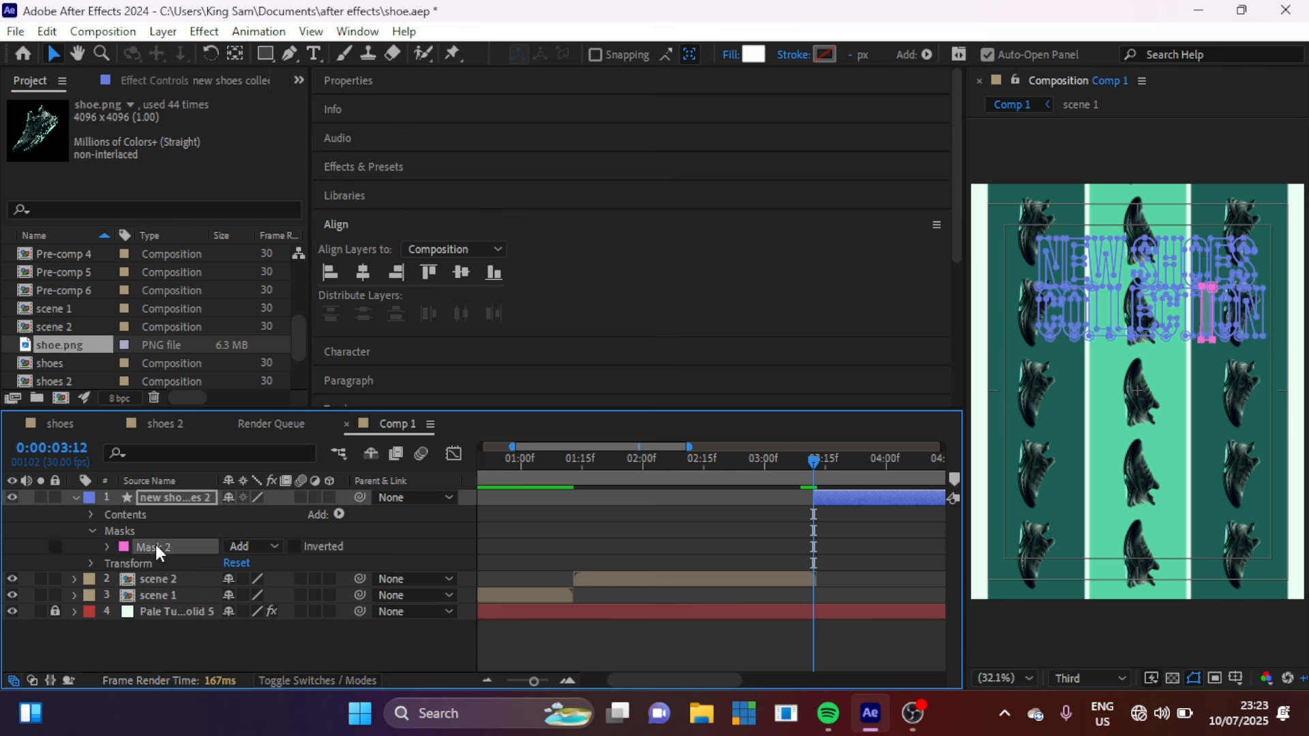
{"action": "key", "text": "Delete"}
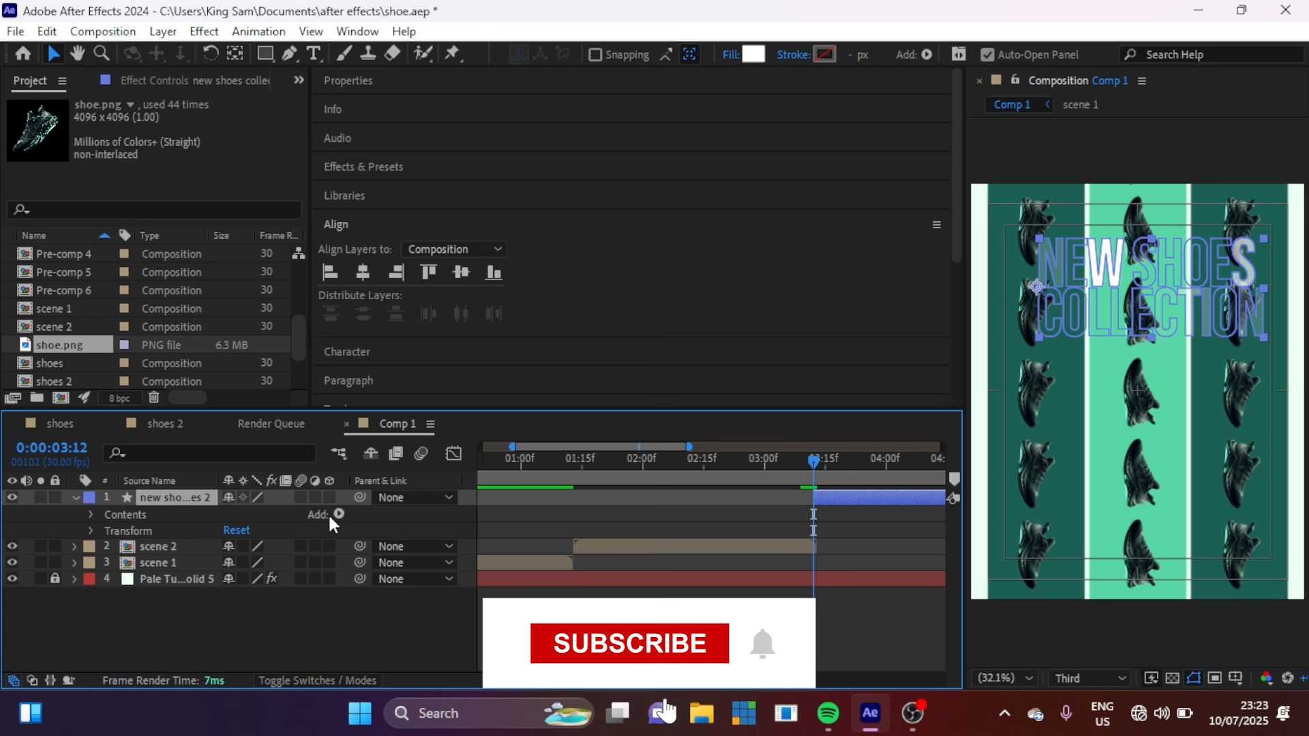
{"action": "left_click", "coordinate": [816, 456]}
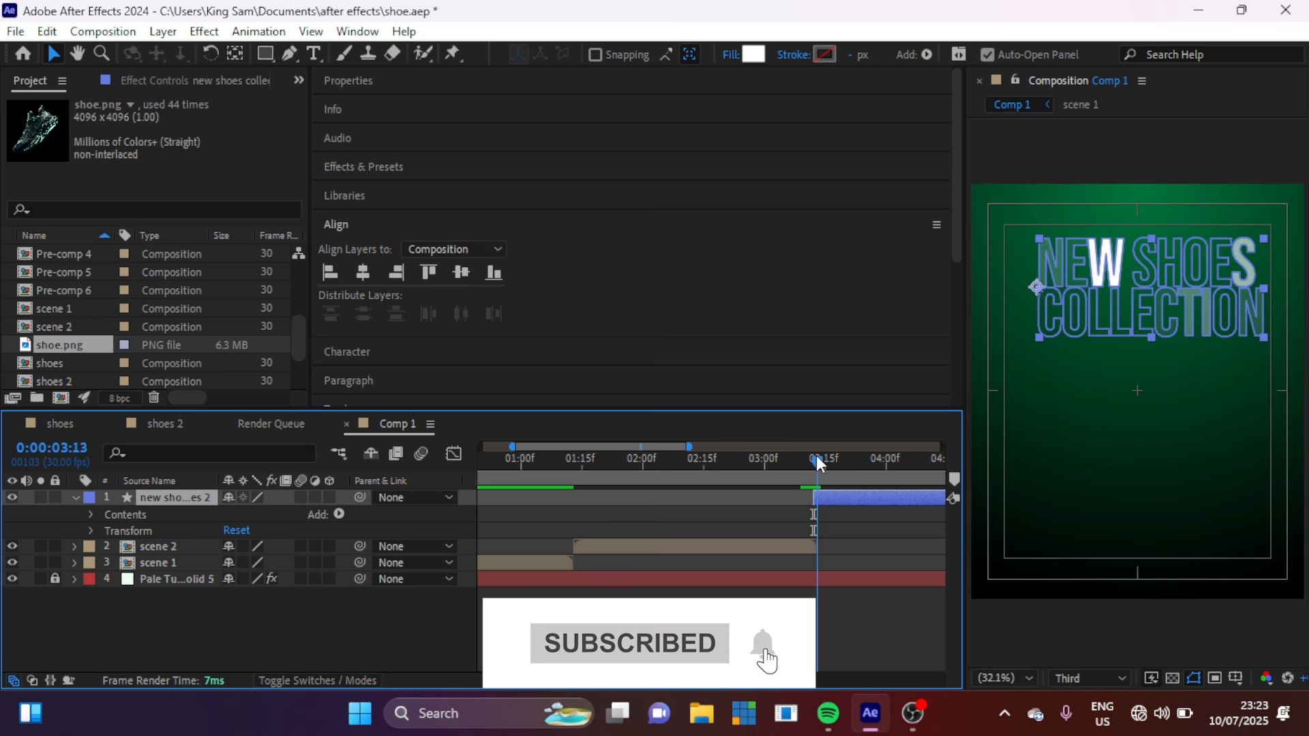
{"action": "left_click_drag", "start_coordinate": [830, 498], "coordinate": [837, 498]}
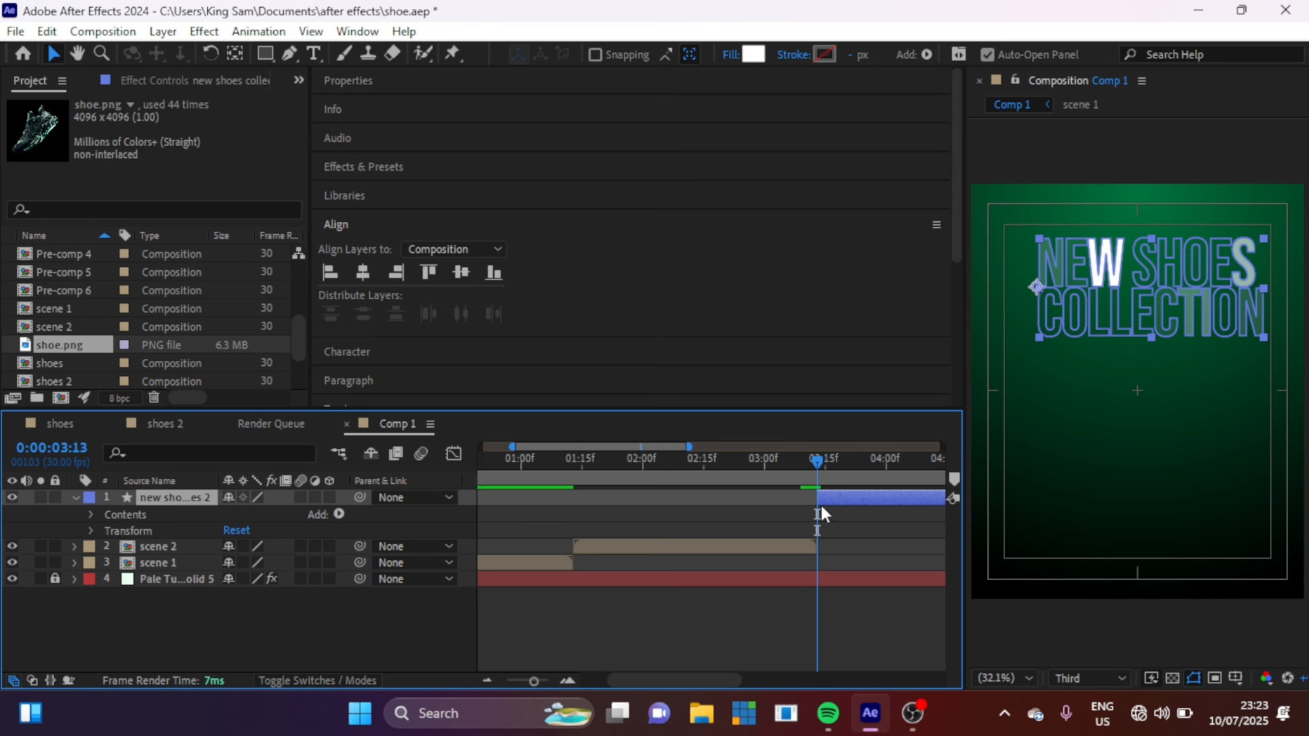
Scale the title outline layer to 517.7% and move it to about 14.0, 684.8 so NEW fills the frame's width
{"action": "key", "text": "s"}
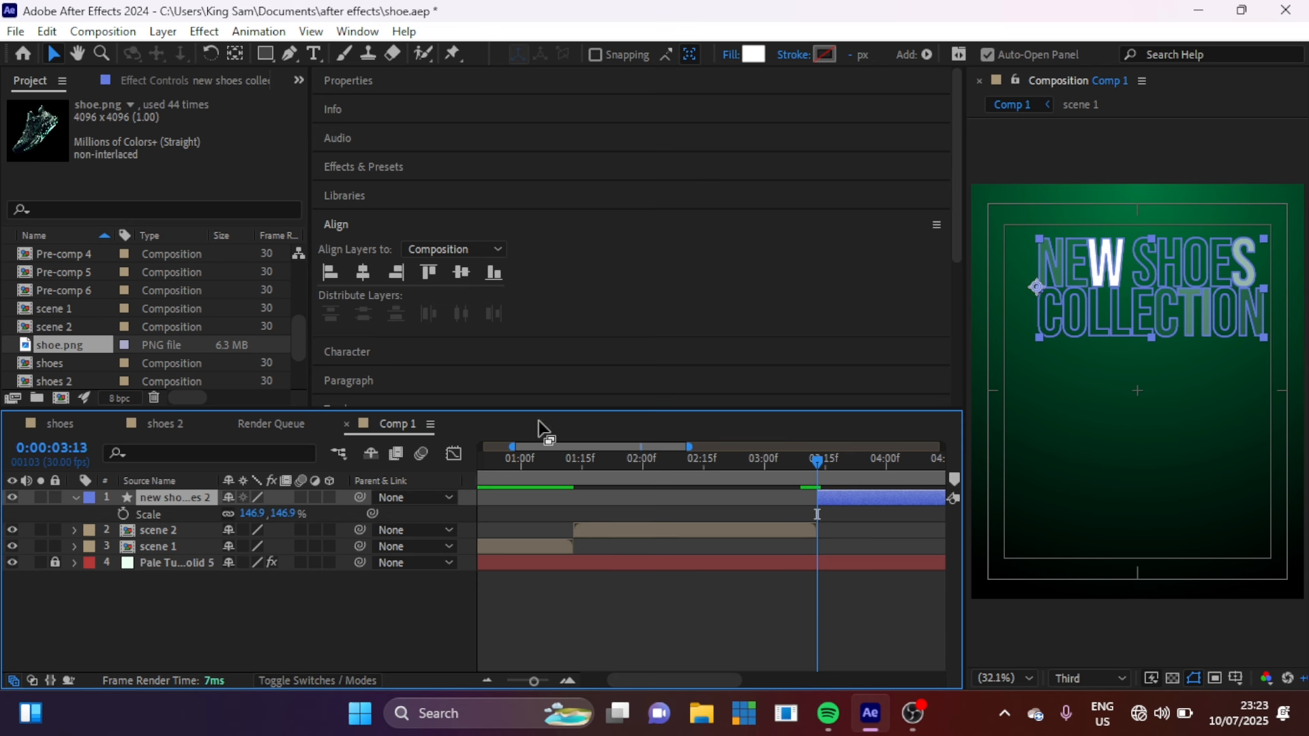
{"action": "left_click_drag", "start_coordinate": [275, 513], "coordinate": [607, 486]}
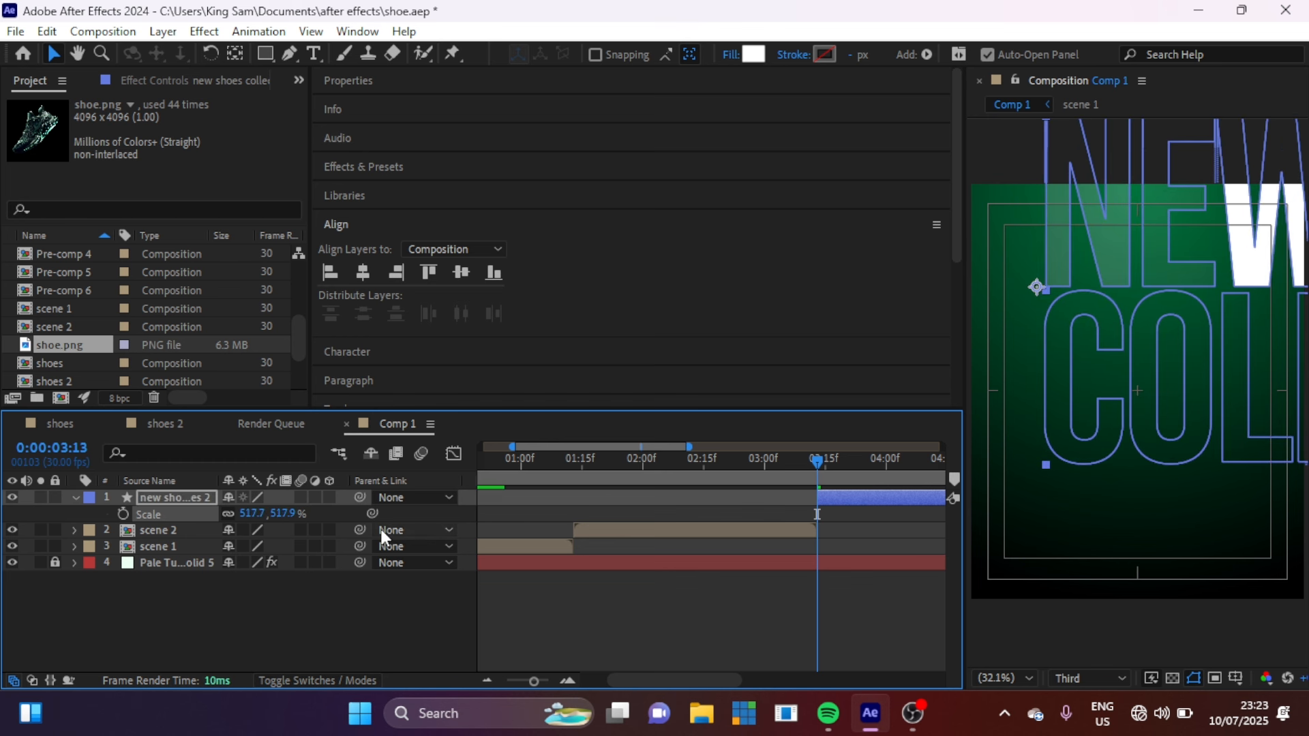
{"action": "left_click_drag", "start_coordinate": [1099, 287], "coordinate": [1048, 376]}
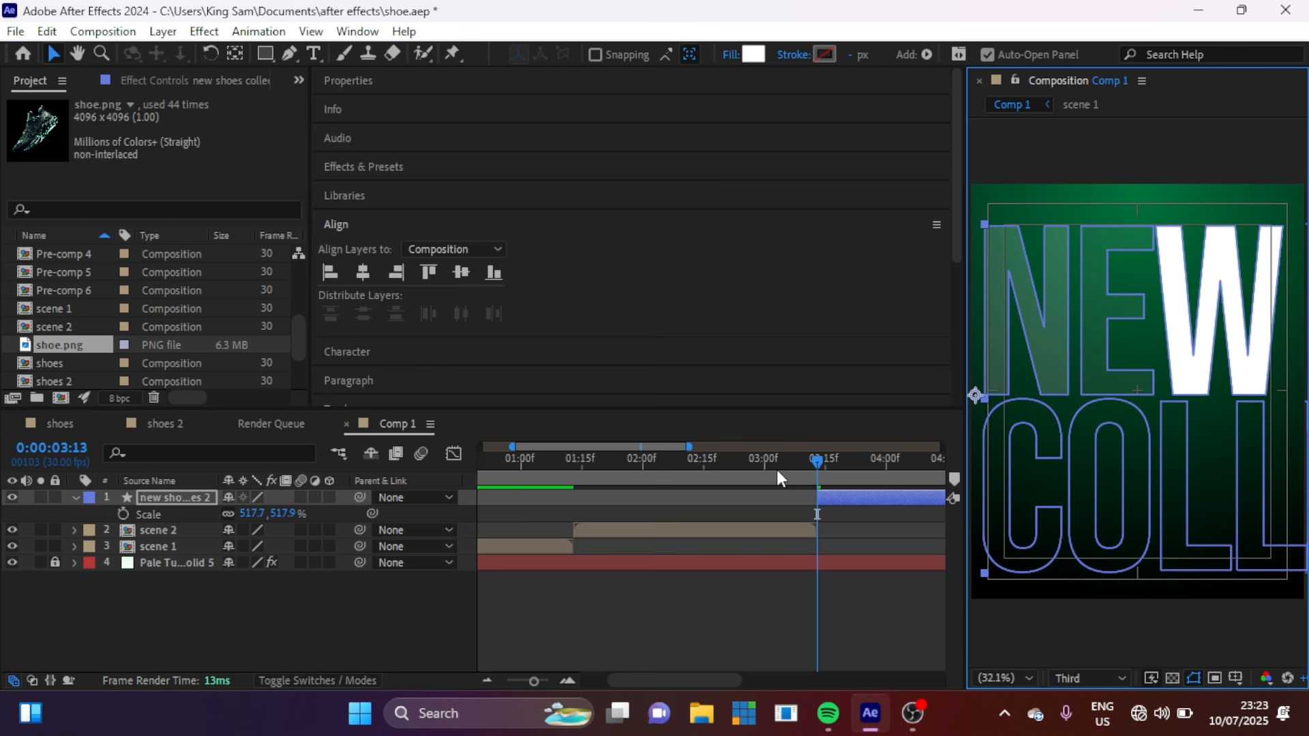
Animate the title layer's position from X 14.0 at 0:00:03:13 to X -1025.0 at 0:00:04:15, keeping Y at 684.8
{"action": "key", "text": "p"}
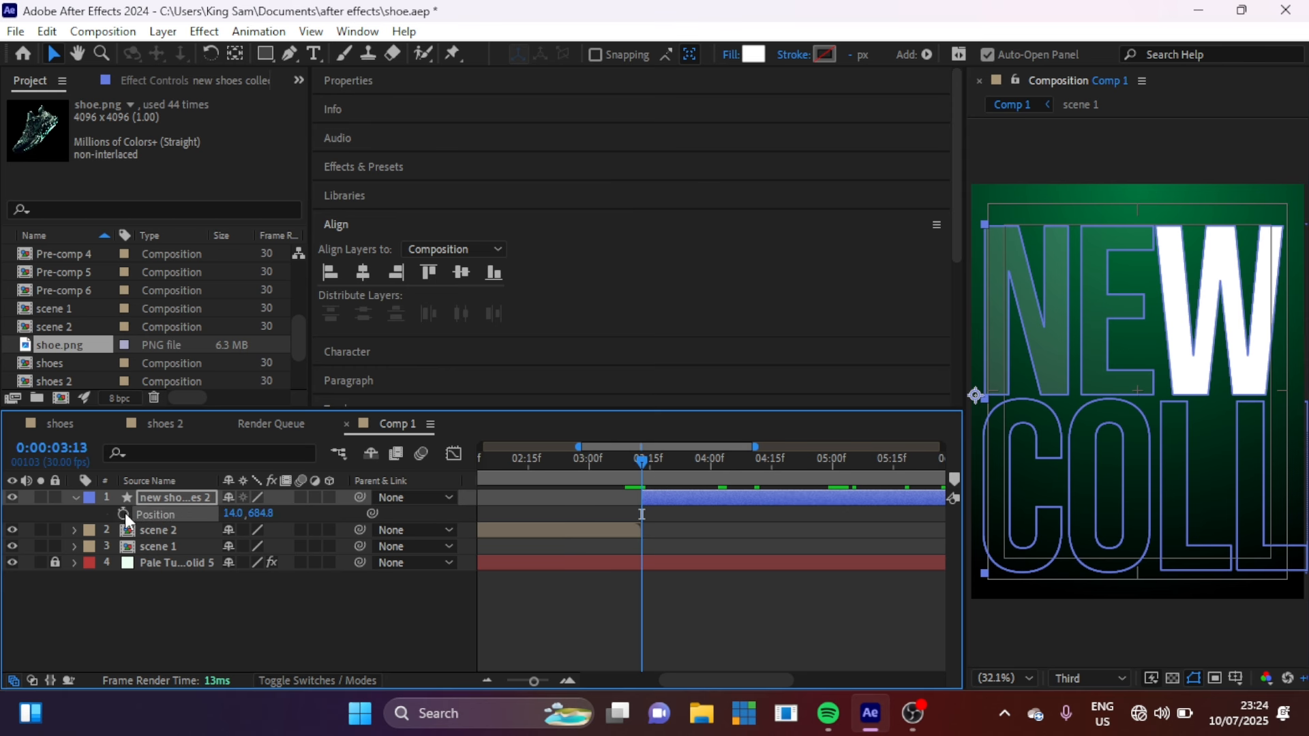
{"action": "left_click", "coordinate": [124, 514]}
{"action": "left_click", "coordinate": [771, 465]}
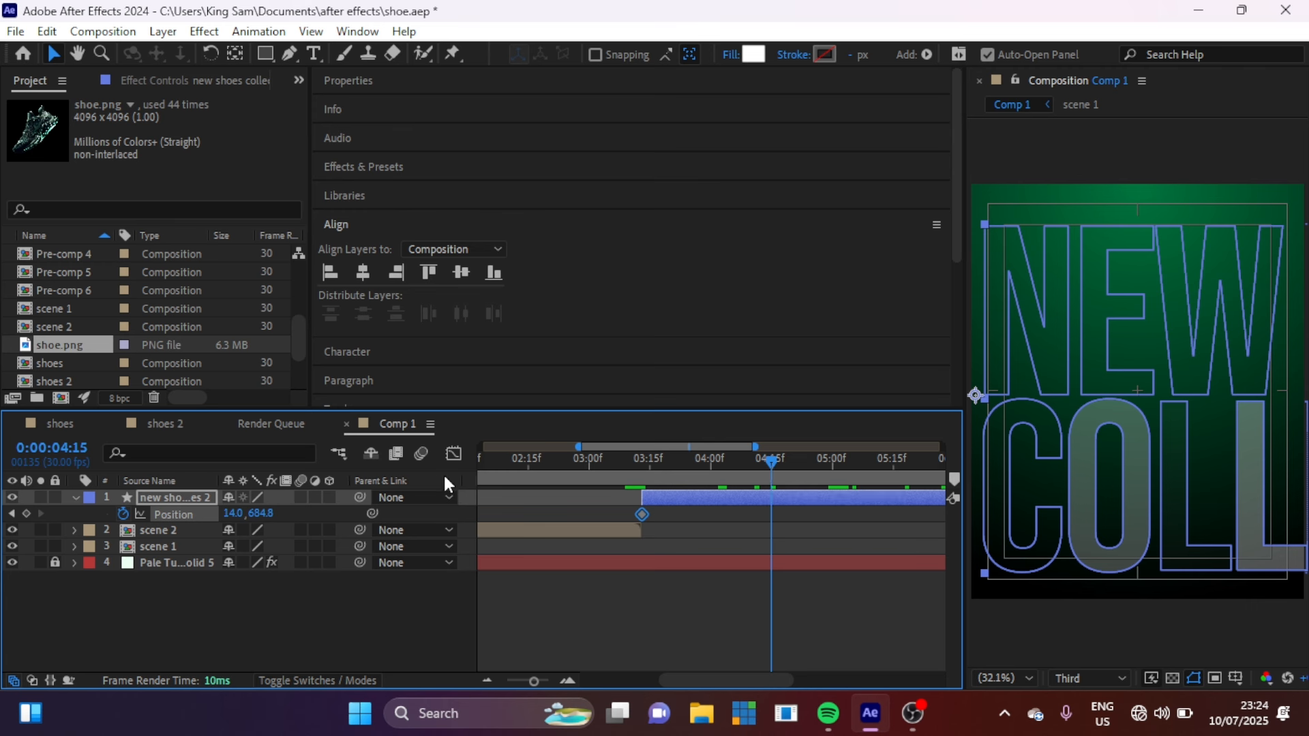
{"action": "left_click_drag", "start_coordinate": [262, 513], "coordinate": [447, 492]}
{"action": "key", "text": "ctrl+z"}
{"action": "left_click_drag", "start_coordinate": [233, 514], "coordinate": [43, 523]}
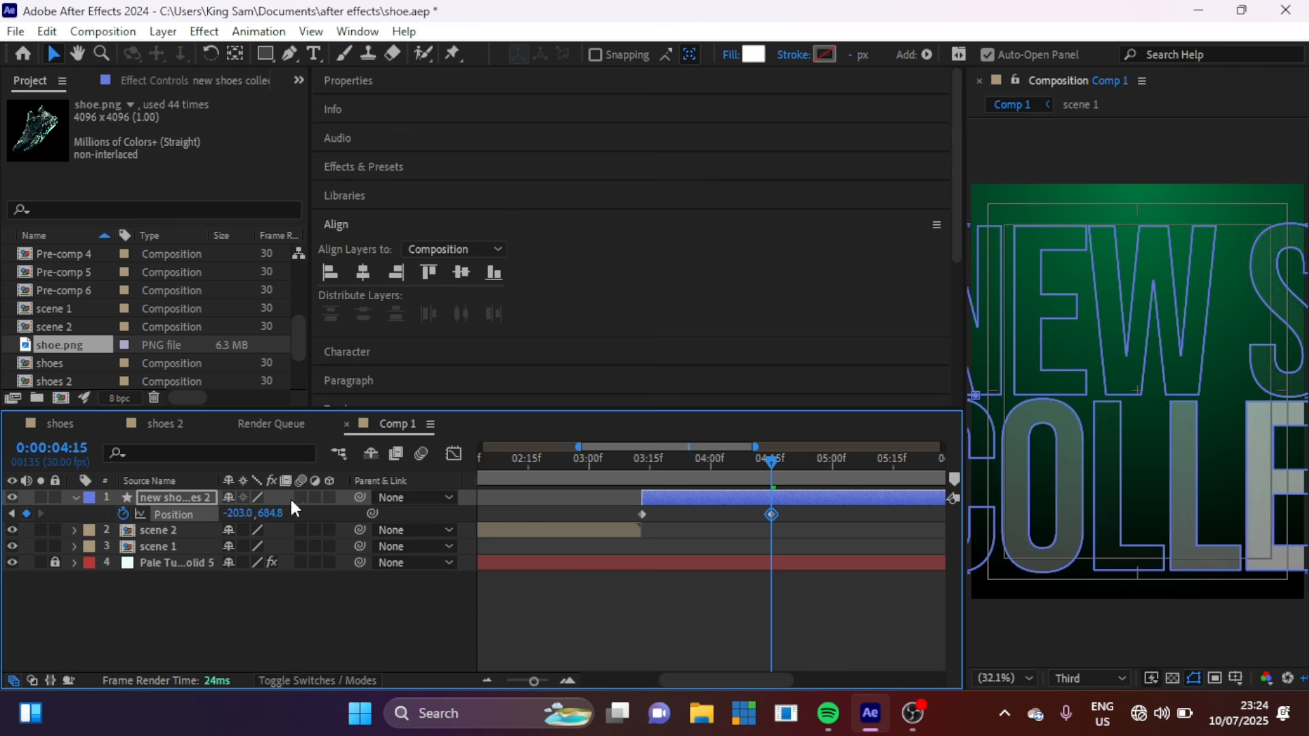
{"action": "left_click_drag", "start_coordinate": [248, 516], "coordinate": [102, 522]}
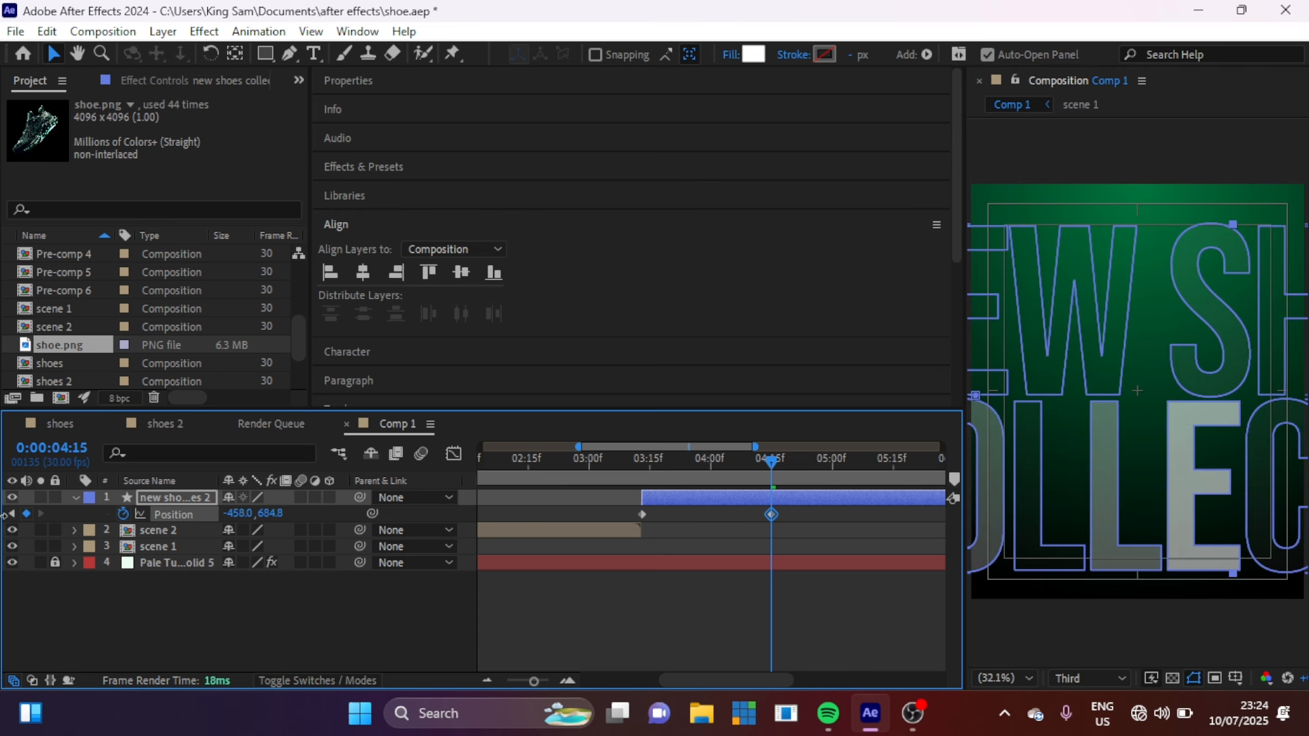
{"action": "left_click_drag", "start_coordinate": [245, 514], "coordinate": [123, 517]}
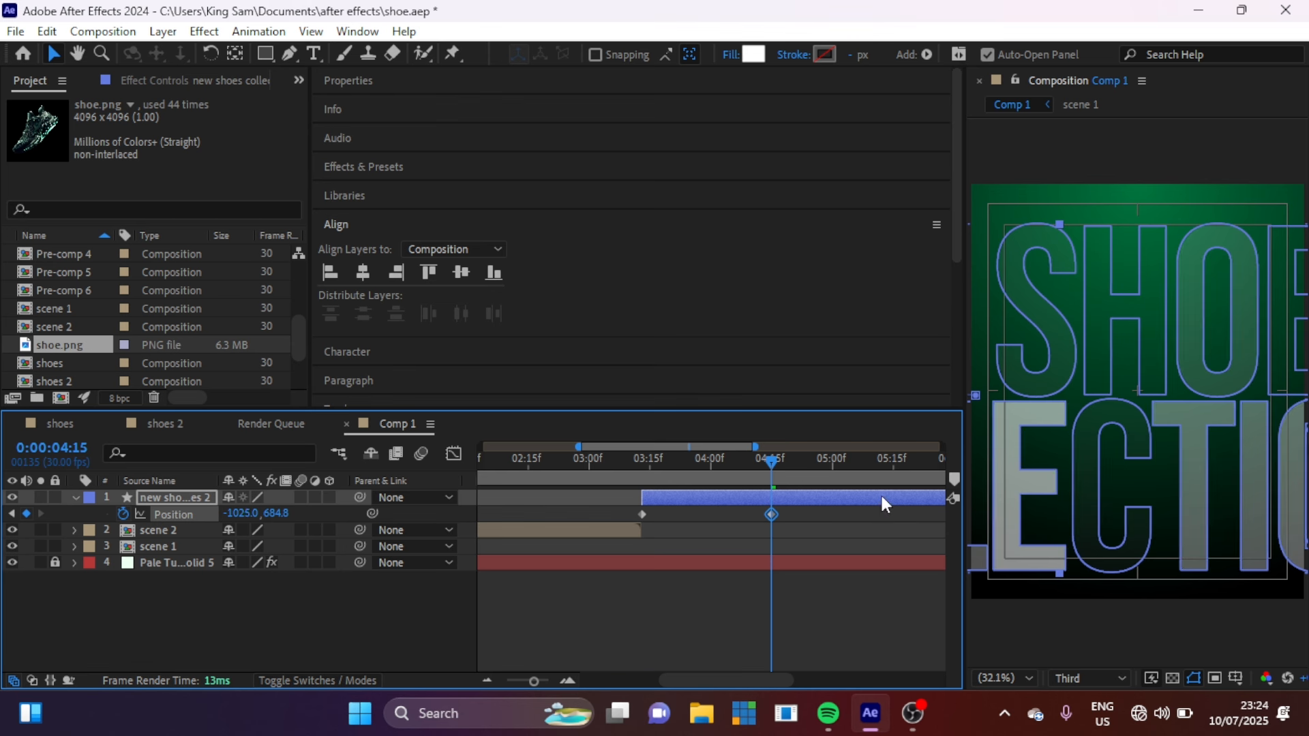
Move the title layer's end position keyframe one frame to 0:00:04:16, and cut the layer off at 0:00:04:15
{"action": "left_click_drag", "start_coordinate": [772, 516], "coordinate": [777, 517]}
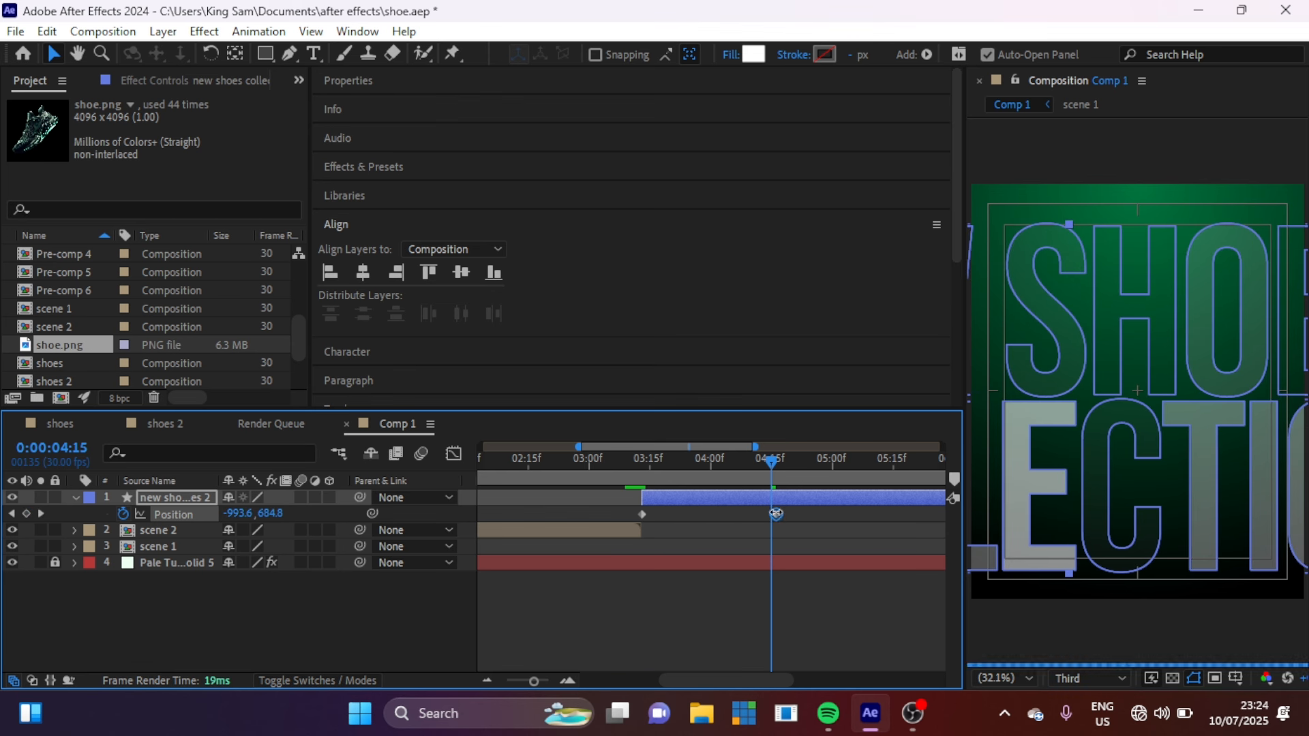
{"action": "key", "text": "ctrl+shift+d"}
{"action": "key", "text": "Delete"}
{"action": "left_click", "coordinate": [644, 458]}
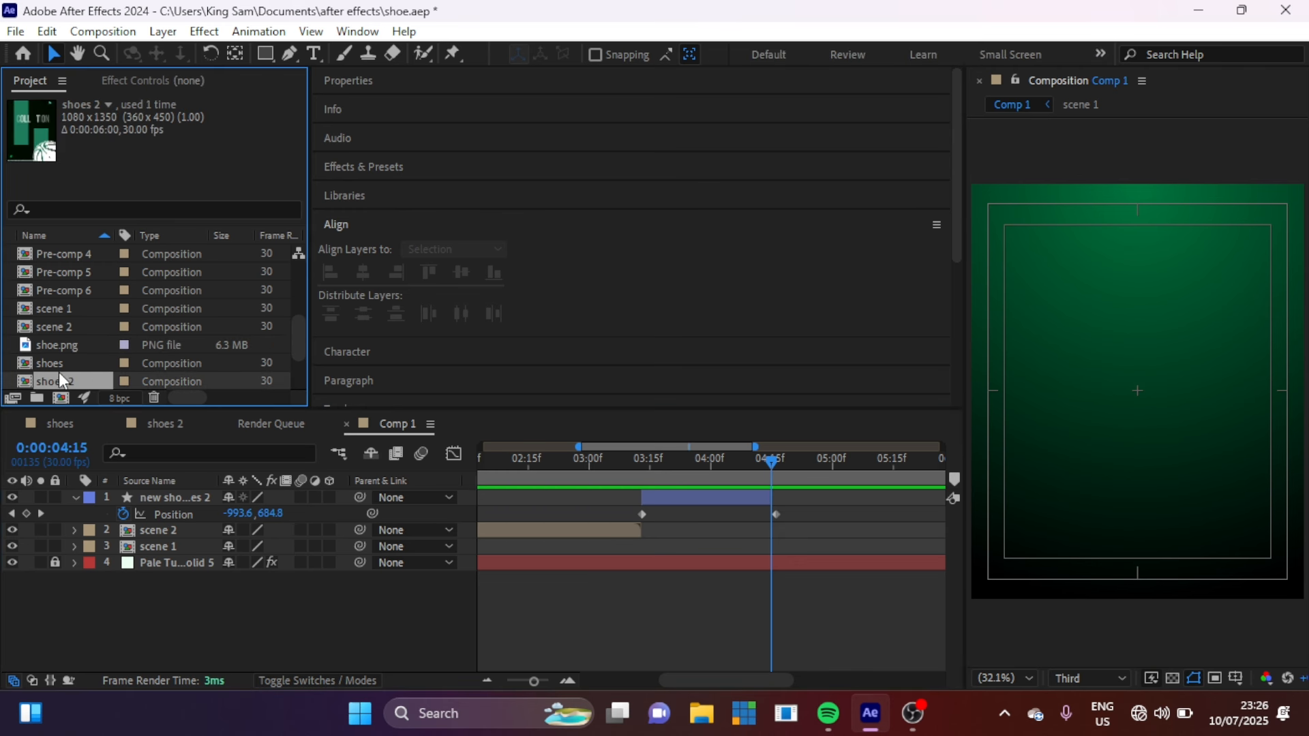
Add the shoes 2 composition as the top layer of Comp 1, starting at 0:00:04:15, and preview it
{"action": "left_click_drag", "start_coordinate": [57, 381], "coordinate": [173, 495]}
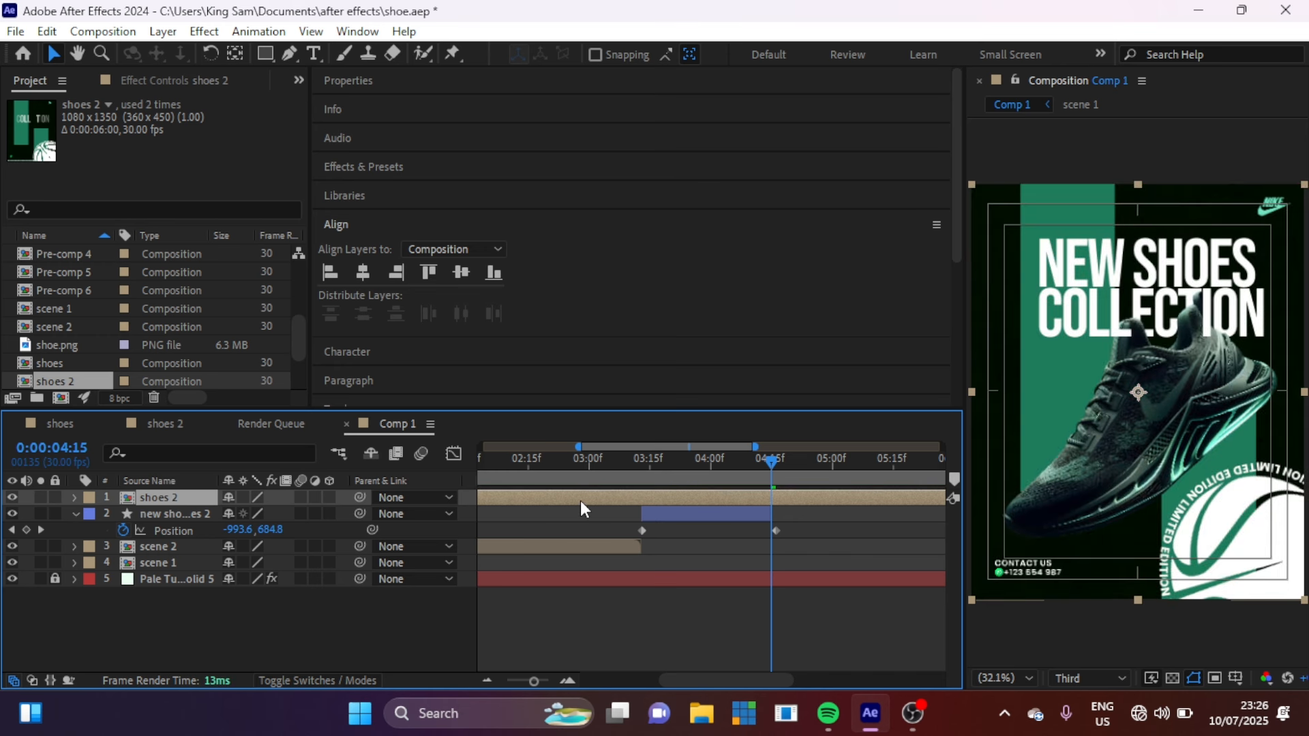
{"action": "key", "text": "["}
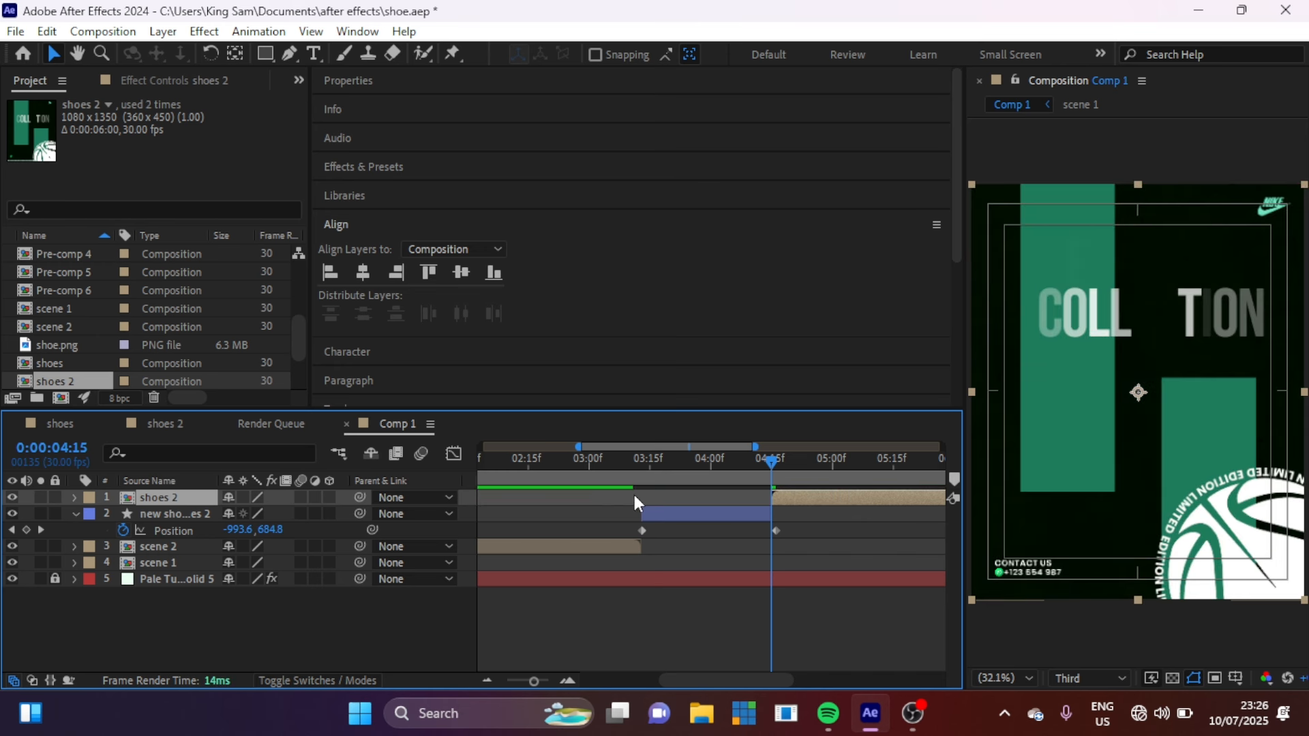
{"action": "key", "text": "space"}
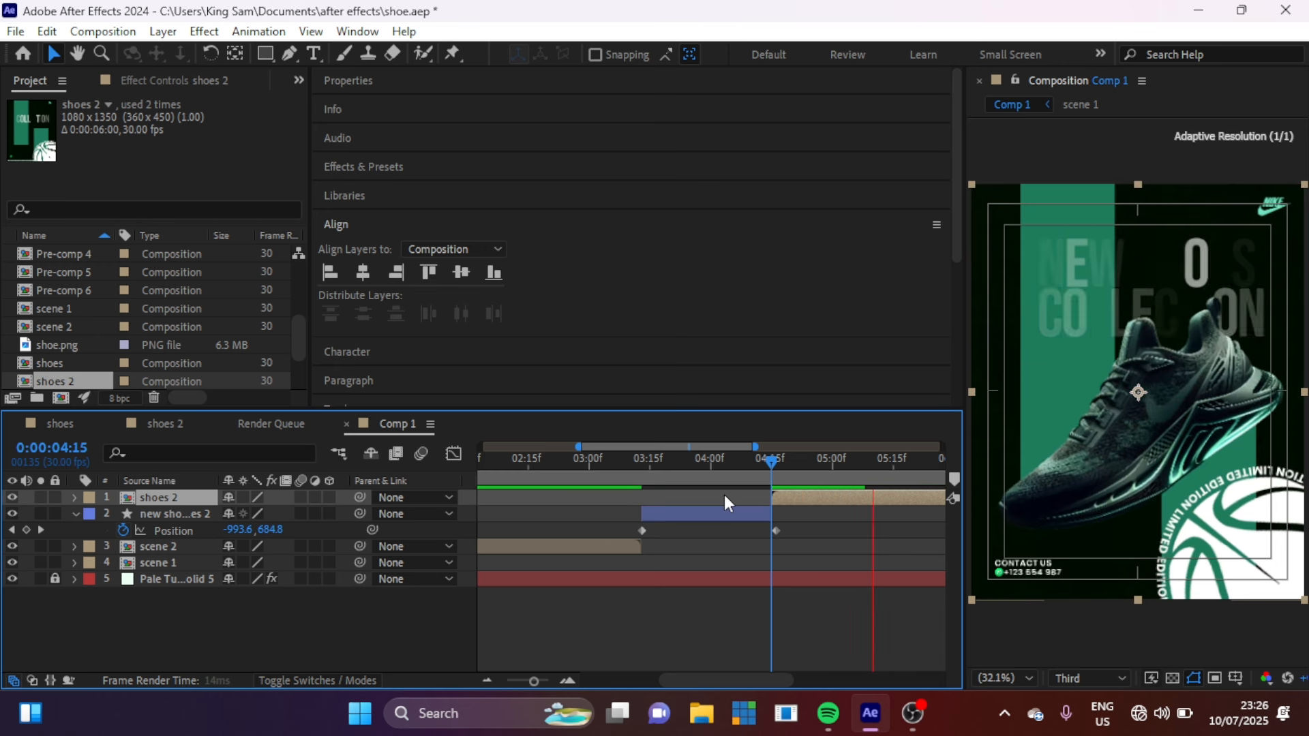
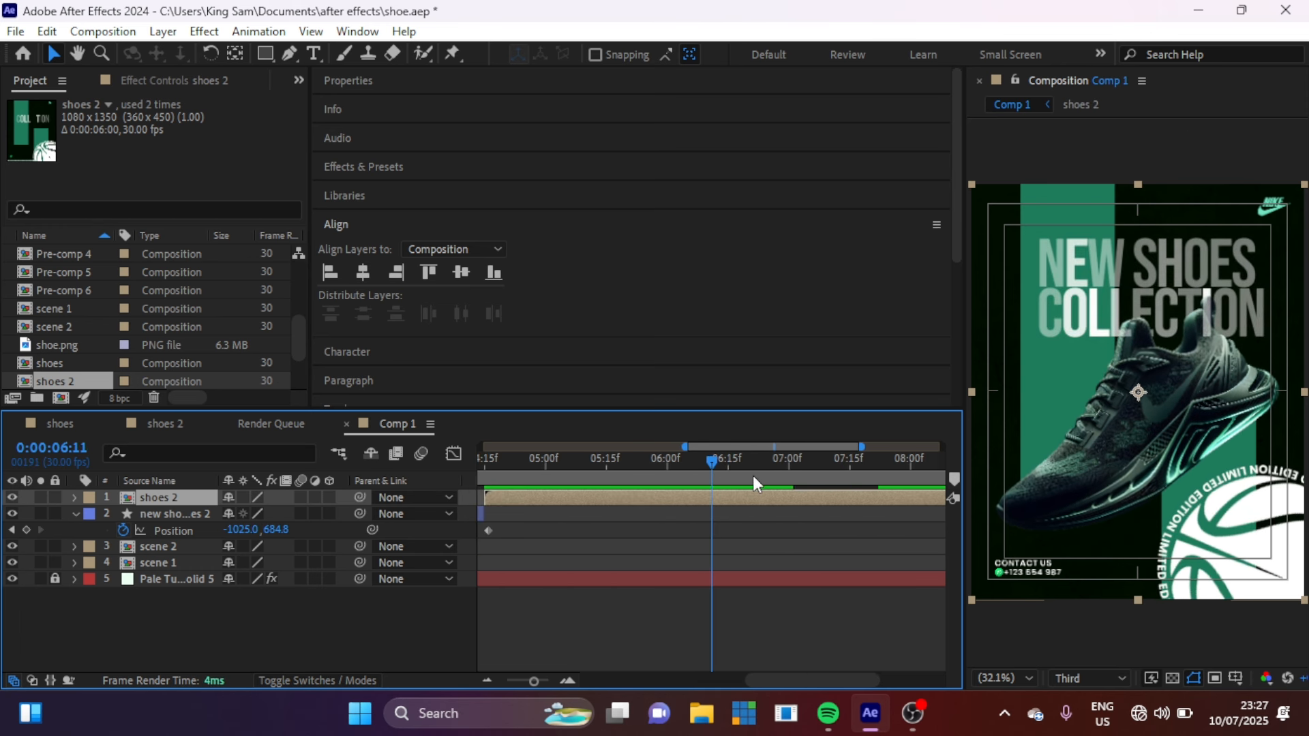
Duplicate the locked Pale Turquoise Solid 5 background, place the copy above shoes 2 and trim its start to 0:00:07:07
{"action": "left_click", "coordinate": [789, 468]}
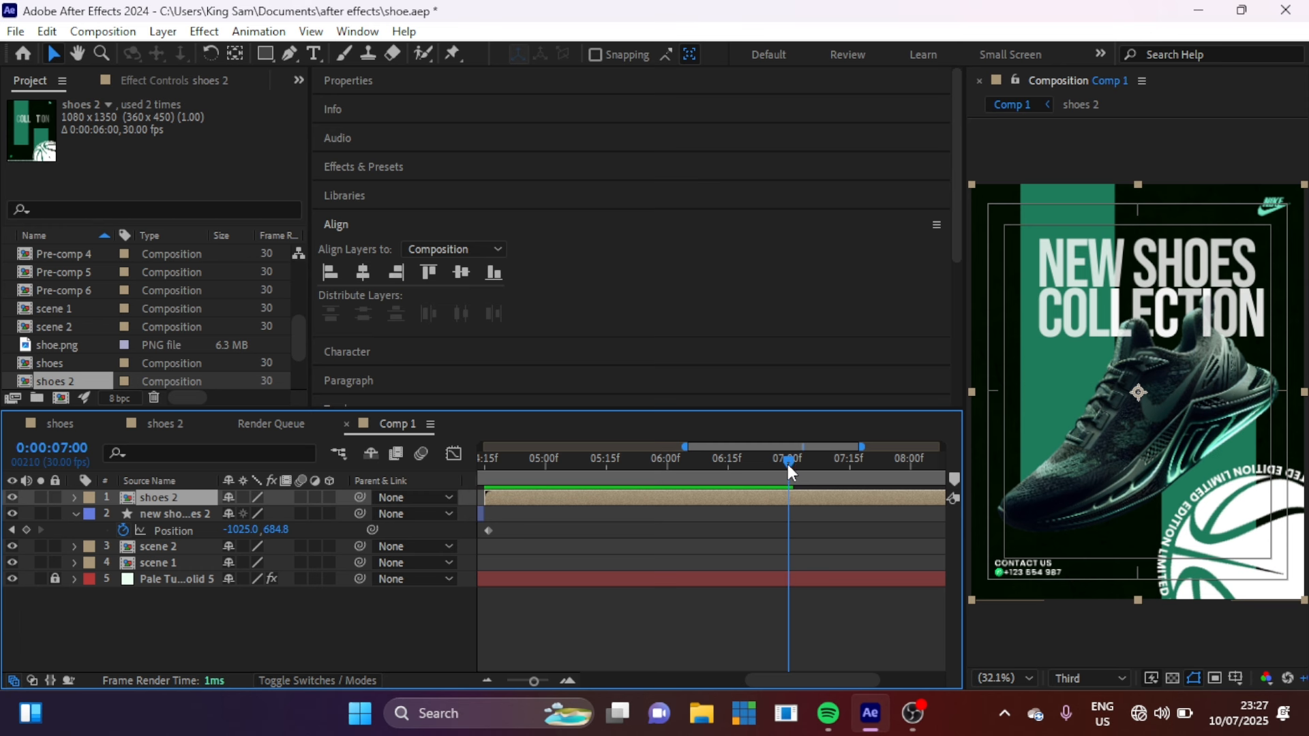
{"action": "key", "text": "Page_Down"}
{"action": "key", "text": "Page_Down"}
{"action": "key", "text": "Page_Down"}
{"action": "key", "text": "Page_Down"}
{"action": "key", "text": "Page_Down"}
{"action": "key", "text": "Page_Down"}
{"action": "key", "text": "Page_Down"}
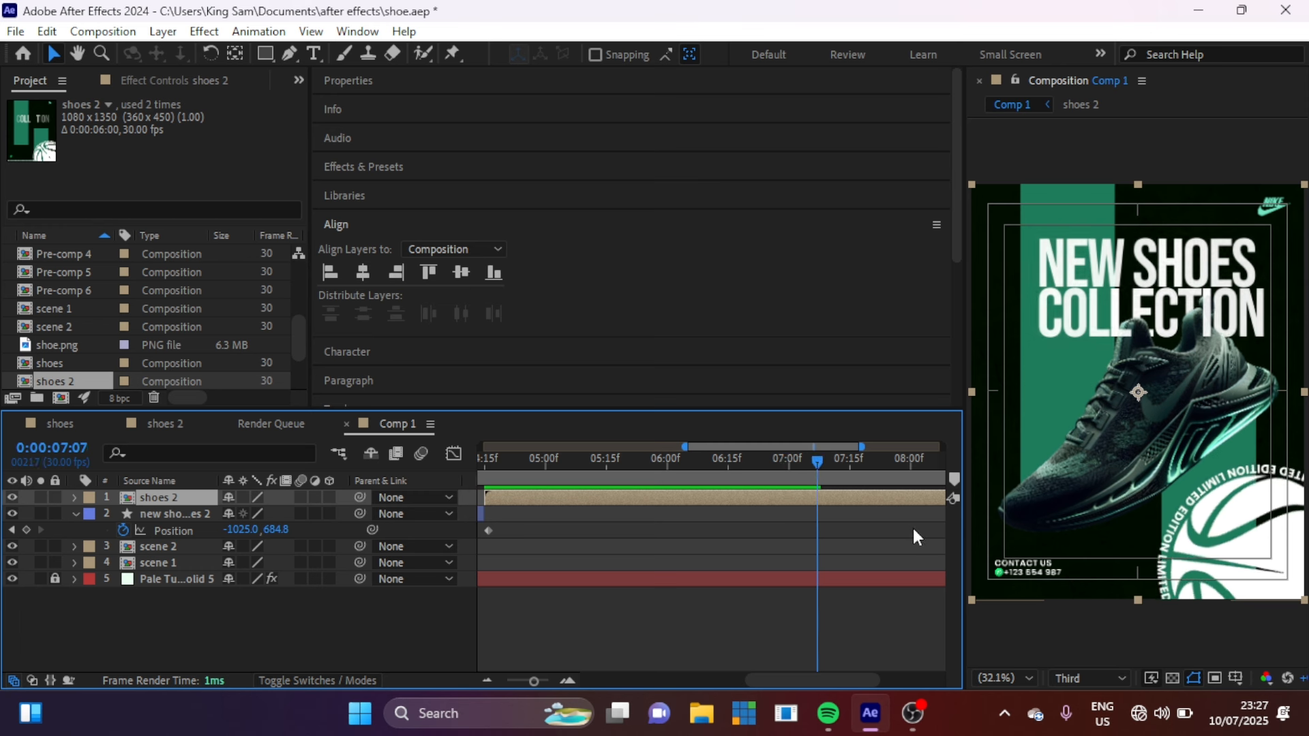
{"action": "left_click", "coordinate": [838, 520]}
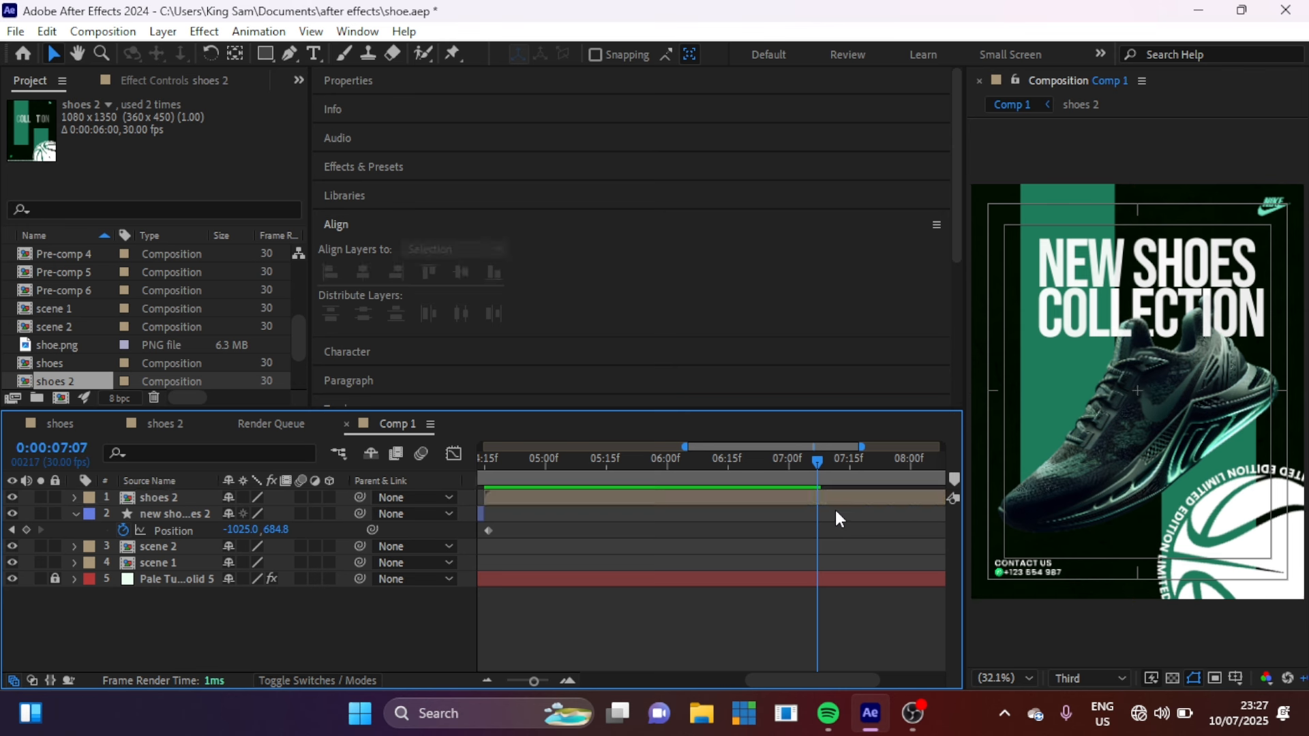
{"action": "left_click", "coordinate": [55, 579]}
{"action": "left_click", "coordinate": [53, 577]}
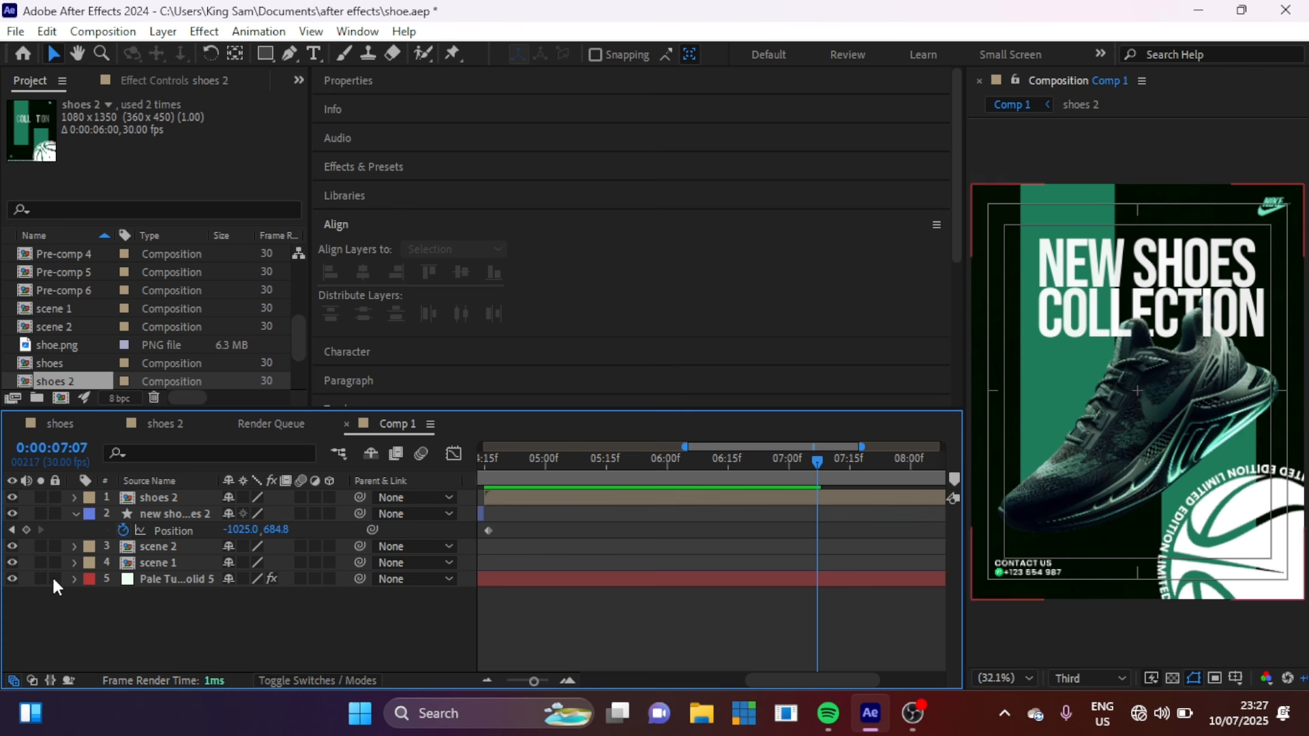
{"action": "left_click", "coordinate": [202, 576]}
{"action": "key", "text": "ctrl+d"}
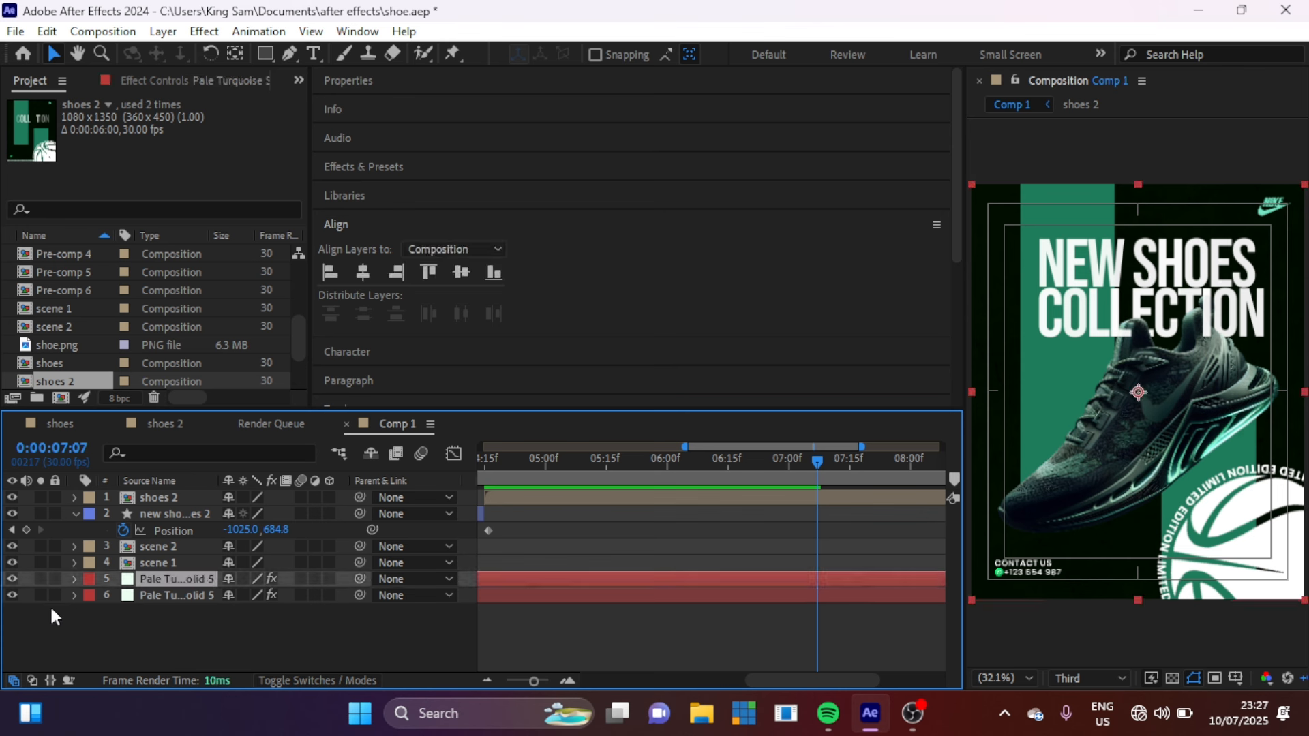
{"action": "left_click_drag", "start_coordinate": [170, 578], "coordinate": [170, 497]}
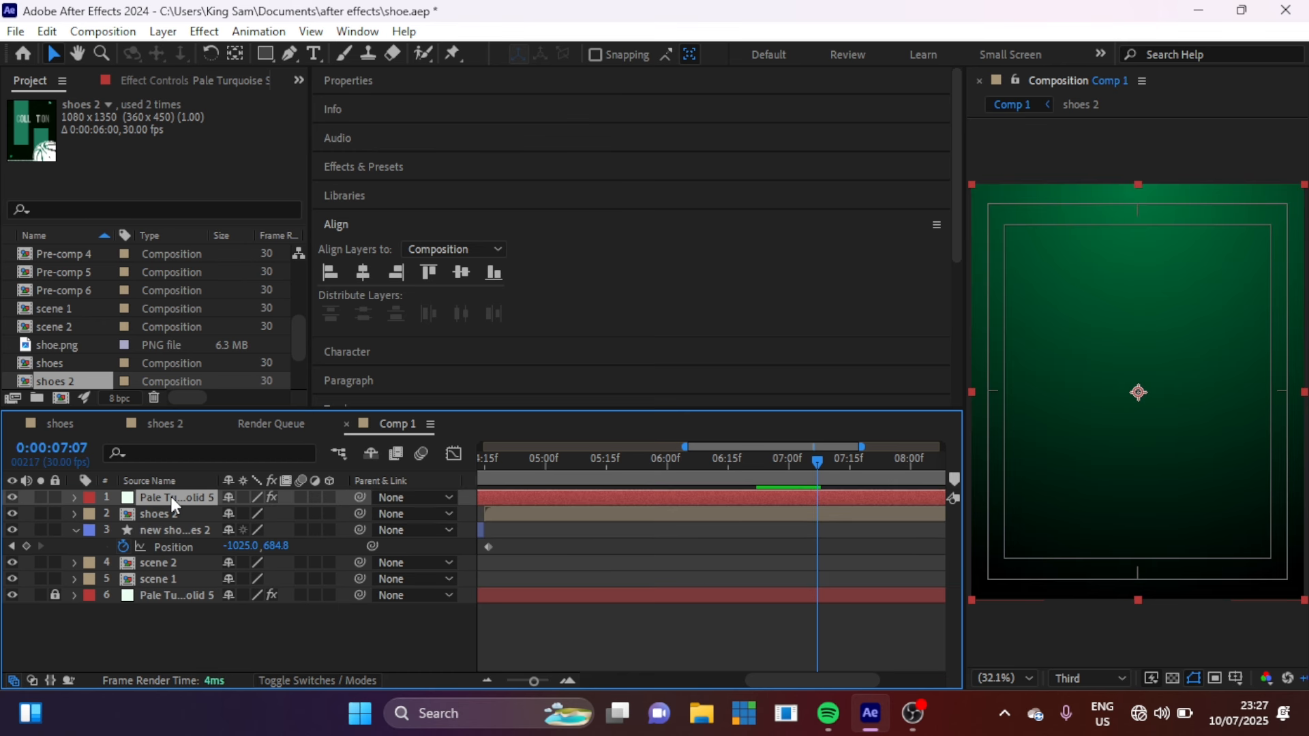
{"action": "key", "text": "alt+bracketleft"}
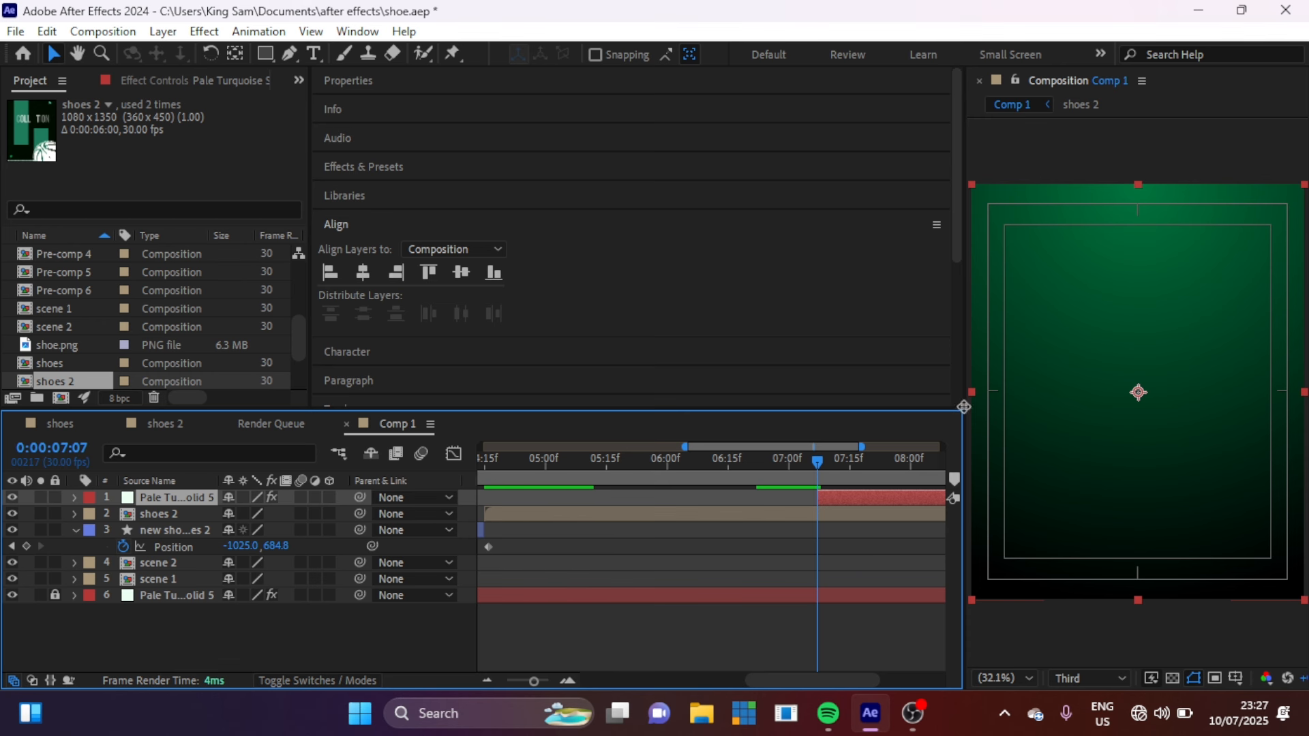
Add nike.png as the top layer of Comp 1, starting at 0:00:07:07
{"action": "left_click_drag", "start_coordinate": [806, 470], "coordinate": [819, 471]}
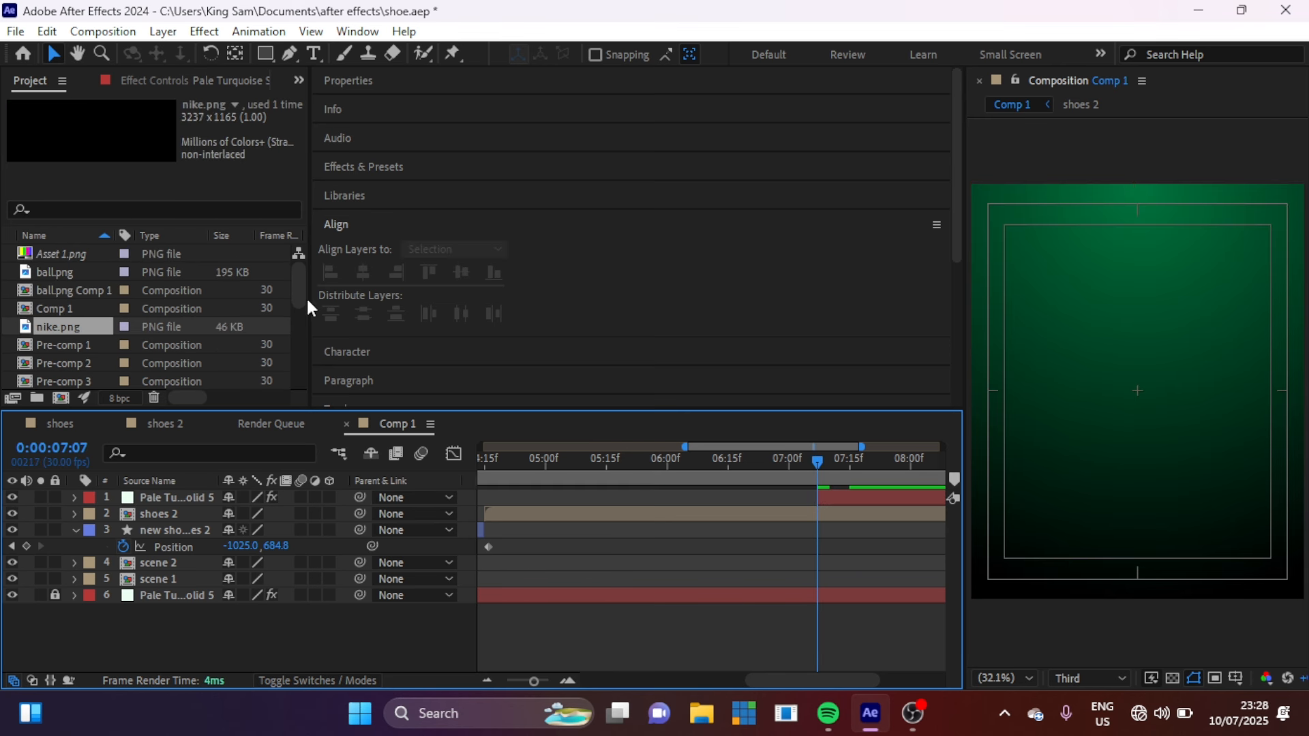
{"action": "left_click_drag", "start_coordinate": [78, 322], "coordinate": [206, 493]}
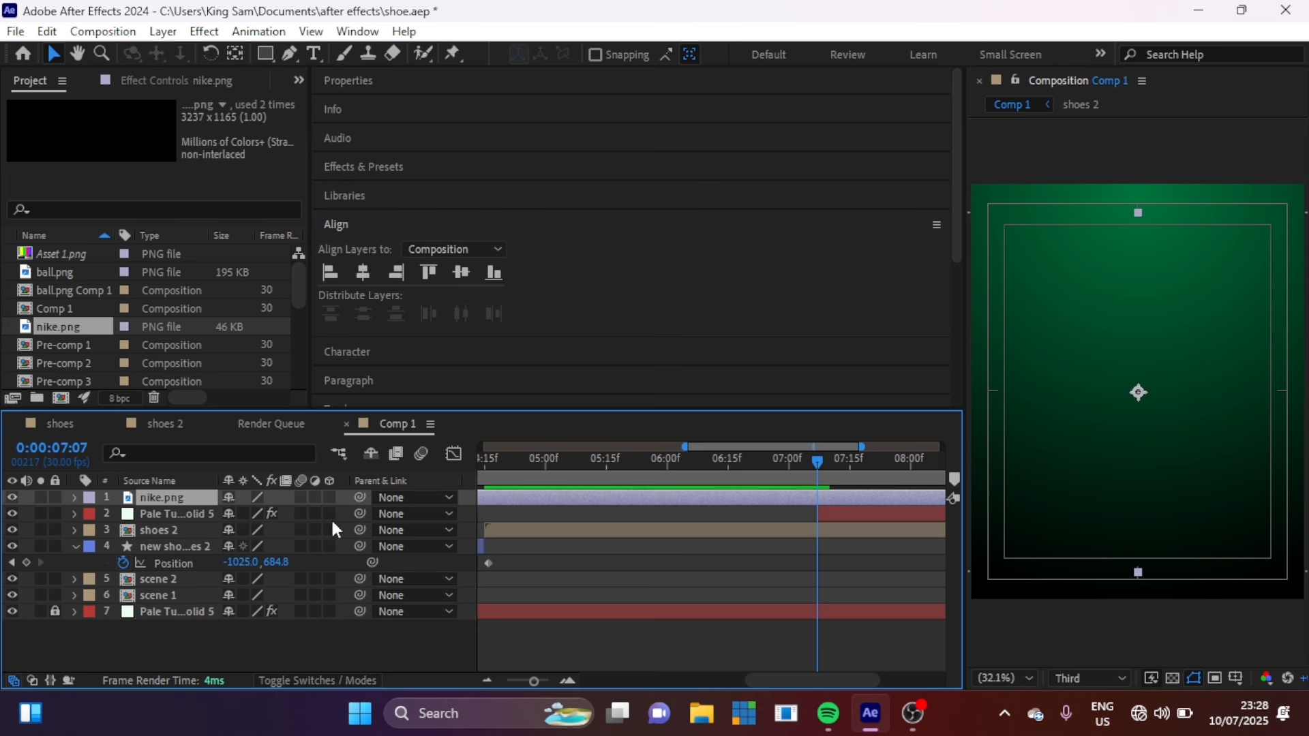
{"action": "key", "text": "bracketleft"}
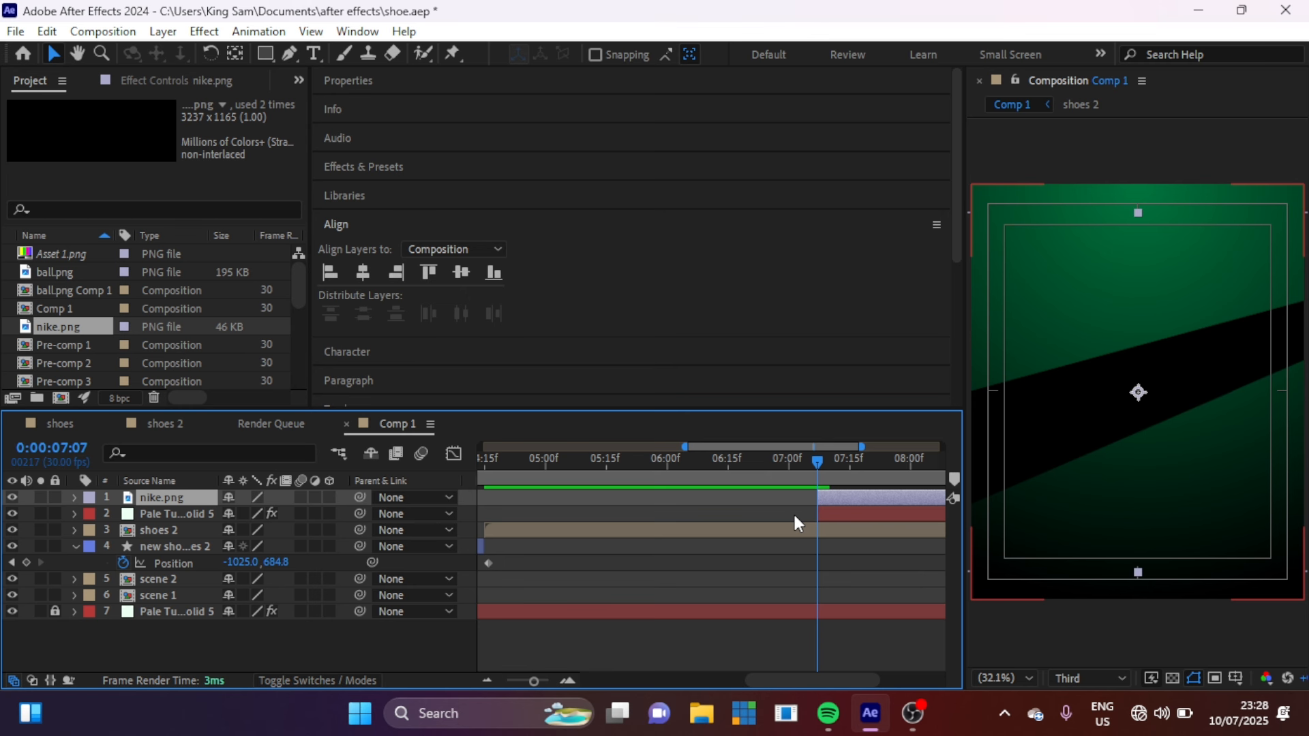
Set a scale keyframe of 10% on the nike.png layer at 0:00:08:11
{"action": "key", "text": "s"}
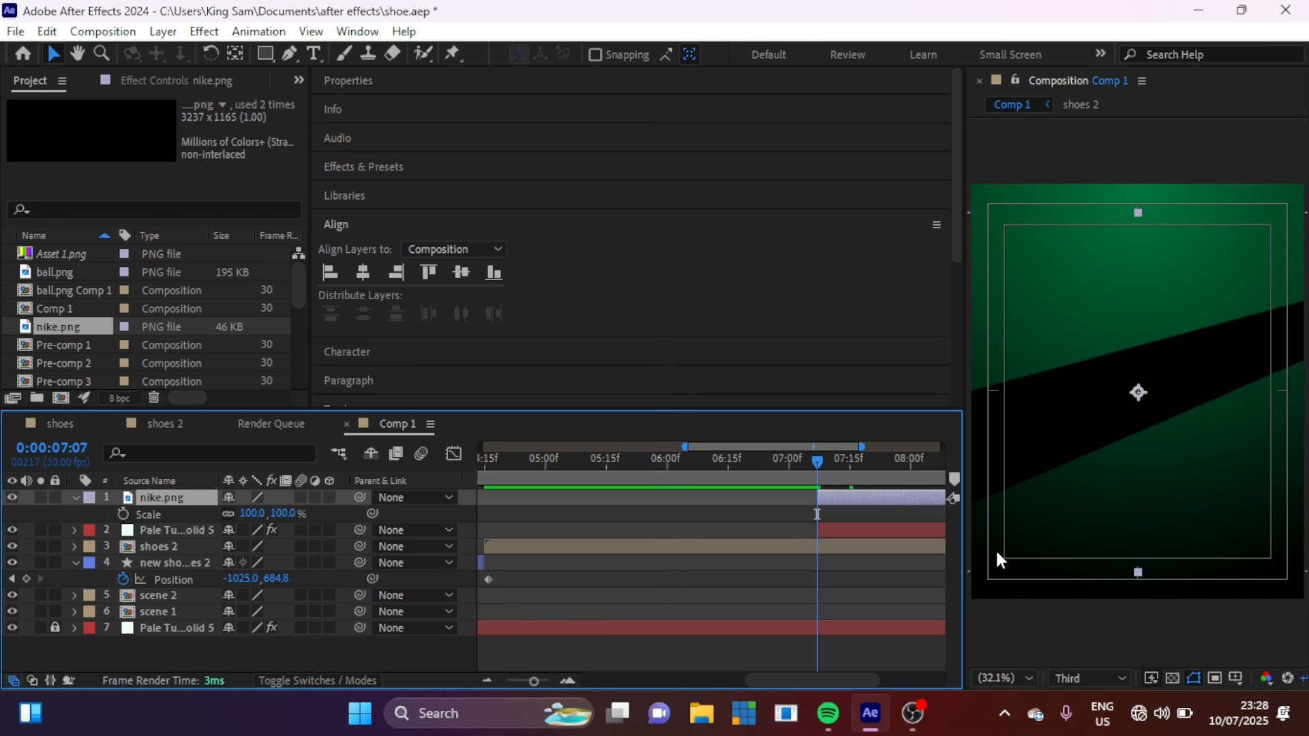
{"action": "key", "text": "shift+Page_Down"}
{"action": "key", "text": "shift+Page_Down"}
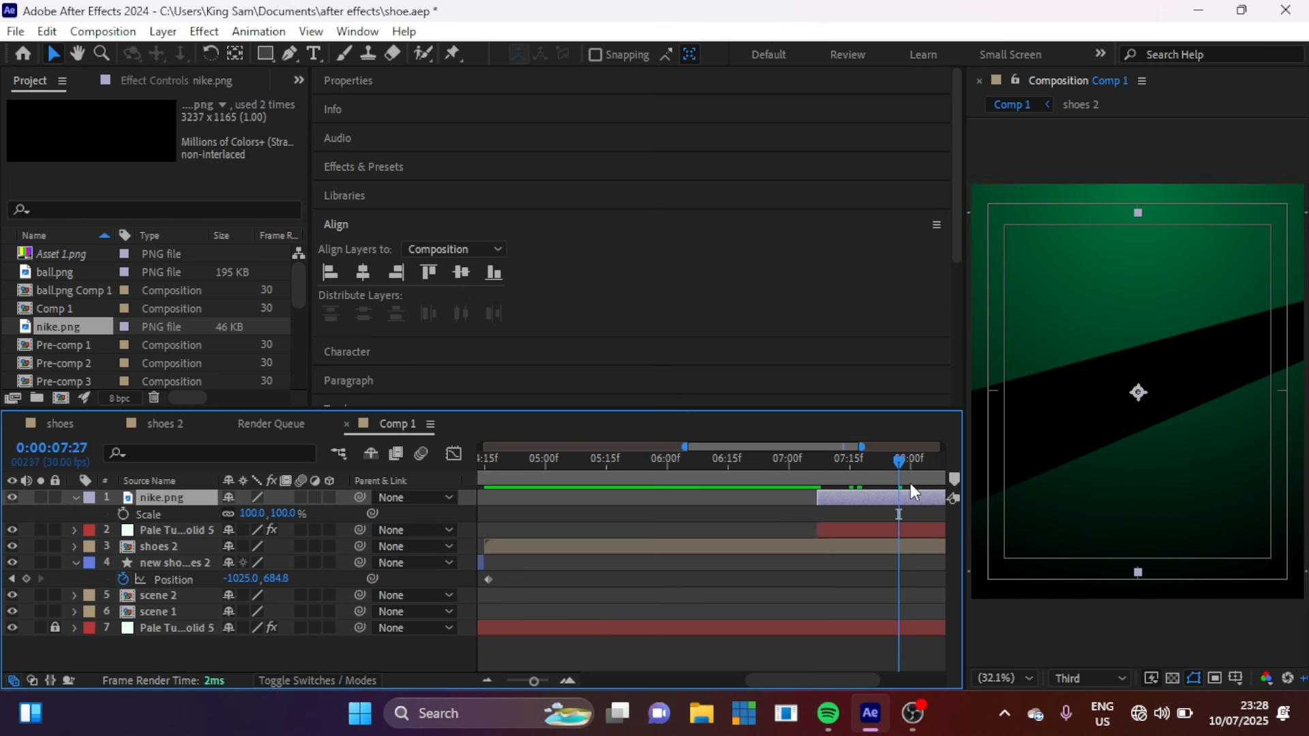
{"action": "key", "text": "shift+Page_Down"}
{"action": "key", "text": "Page_Down"}
{"action": "key", "text": "Page_Down"}
{"action": "key", "text": "Page_Down"}
{"action": "key", "text": "Page_Down"}
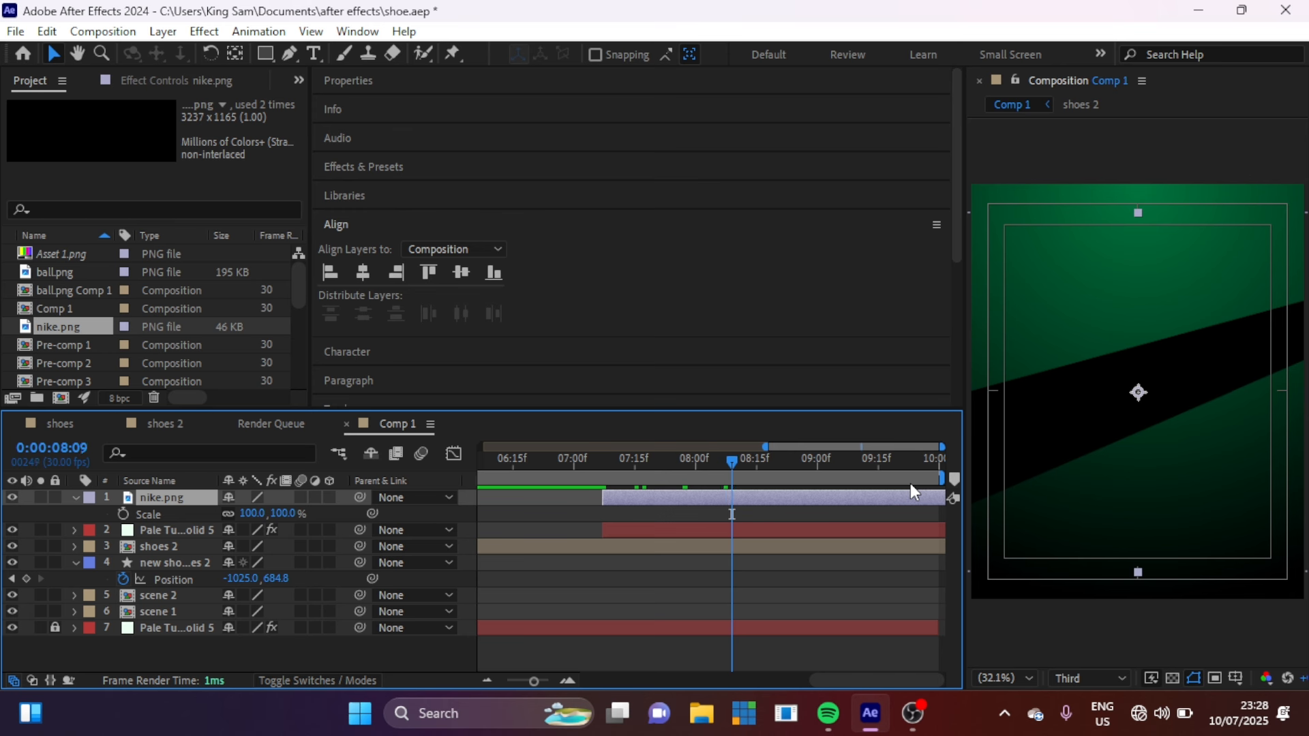
{"action": "left_click", "coordinate": [124, 514]}
{"action": "left_click", "coordinate": [282, 515]}
{"action": "type", "text": "10"}
{"action": "key", "text": "Return"}
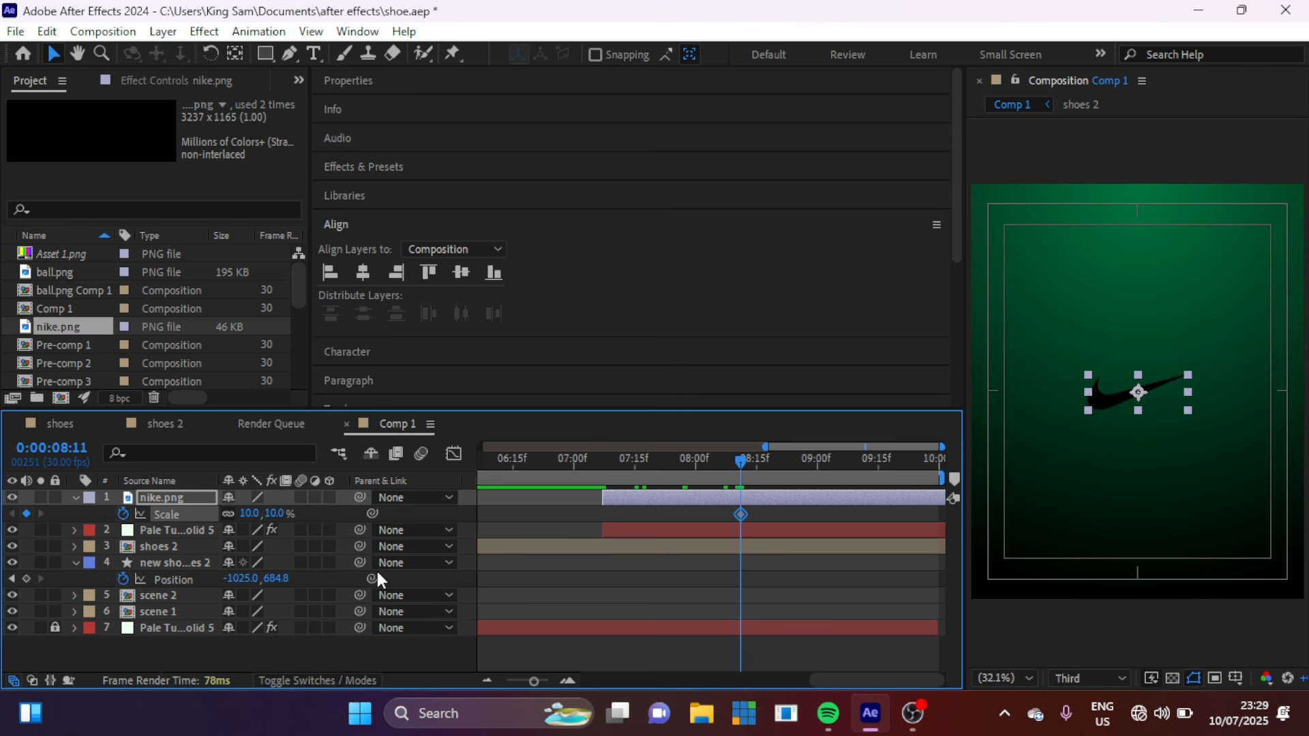
Set the nike.png layer's scale to 590% at 0:00:07:07 so the logo covers the whole frame
{"action": "left_click_drag", "start_coordinate": [606, 459], "coordinate": [602, 460]}
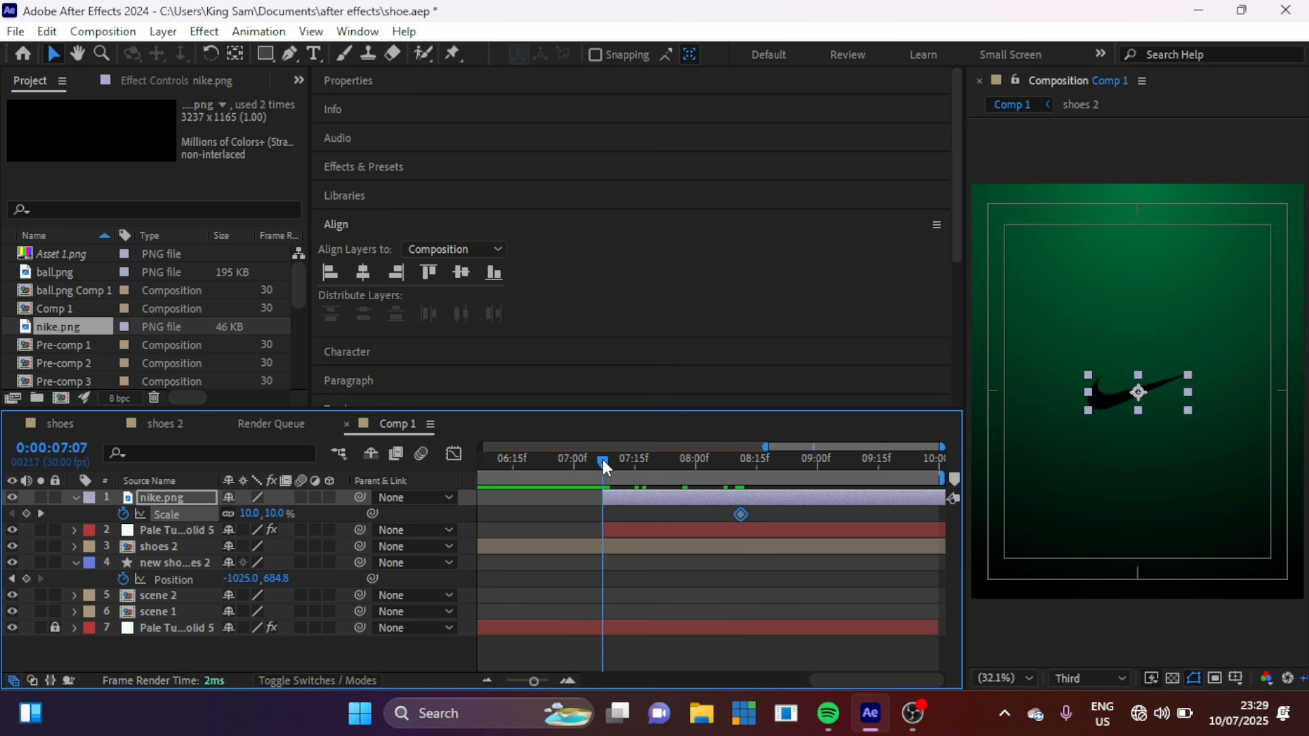
{"action": "left_click", "coordinate": [275, 514]}
{"action": "type", "text": "381"}
{"action": "key", "text": "Return"}
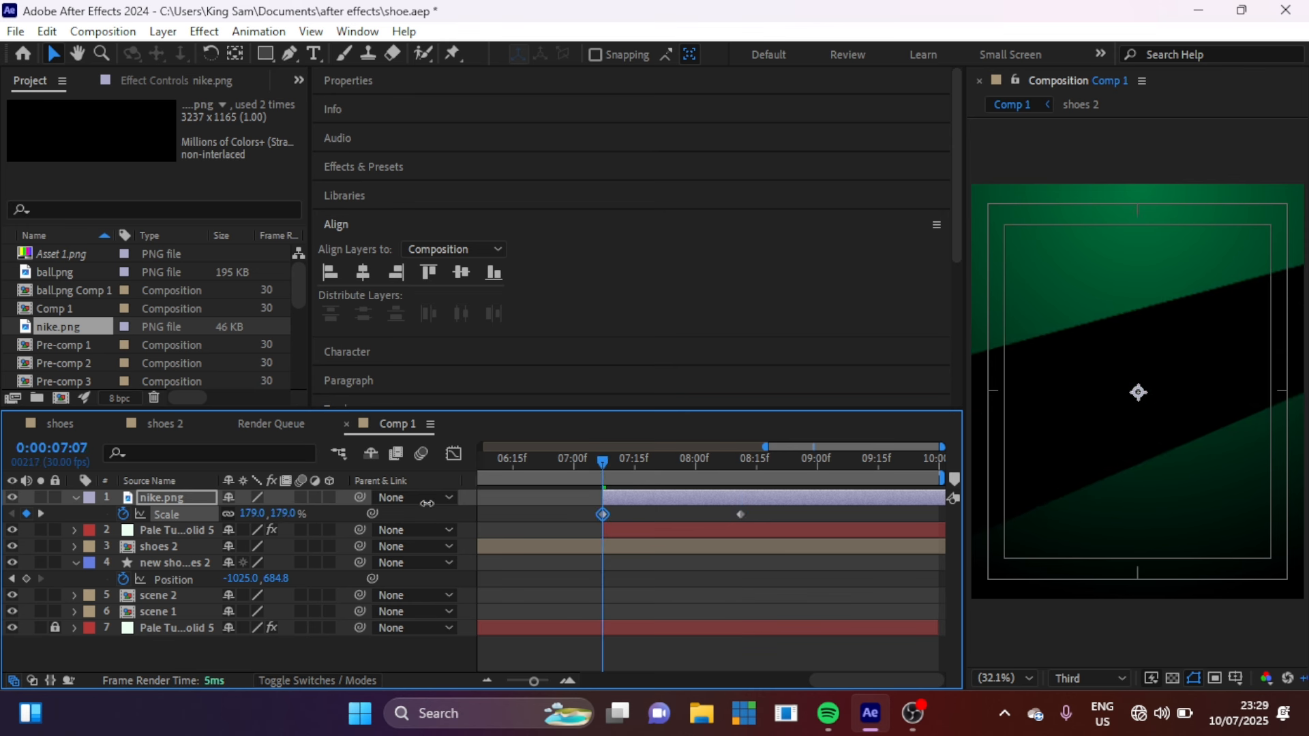
{"action": "left_click_drag", "start_coordinate": [619, 503], "coordinate": [800, 482]}
Use nike.png as the track matte of the duplicated solid above shoes 2, and preview the transition
{"action": "left_click", "coordinate": [656, 533]}
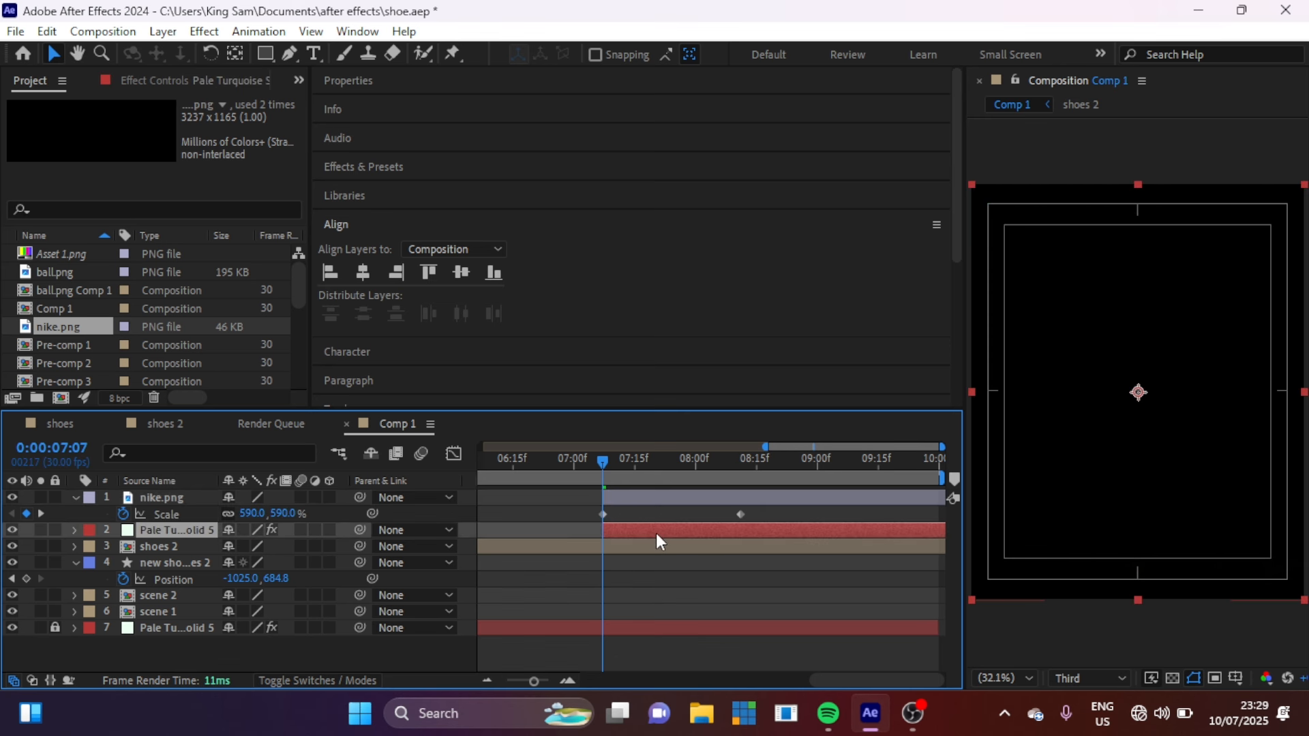
{"action": "left_click", "coordinate": [323, 681]}
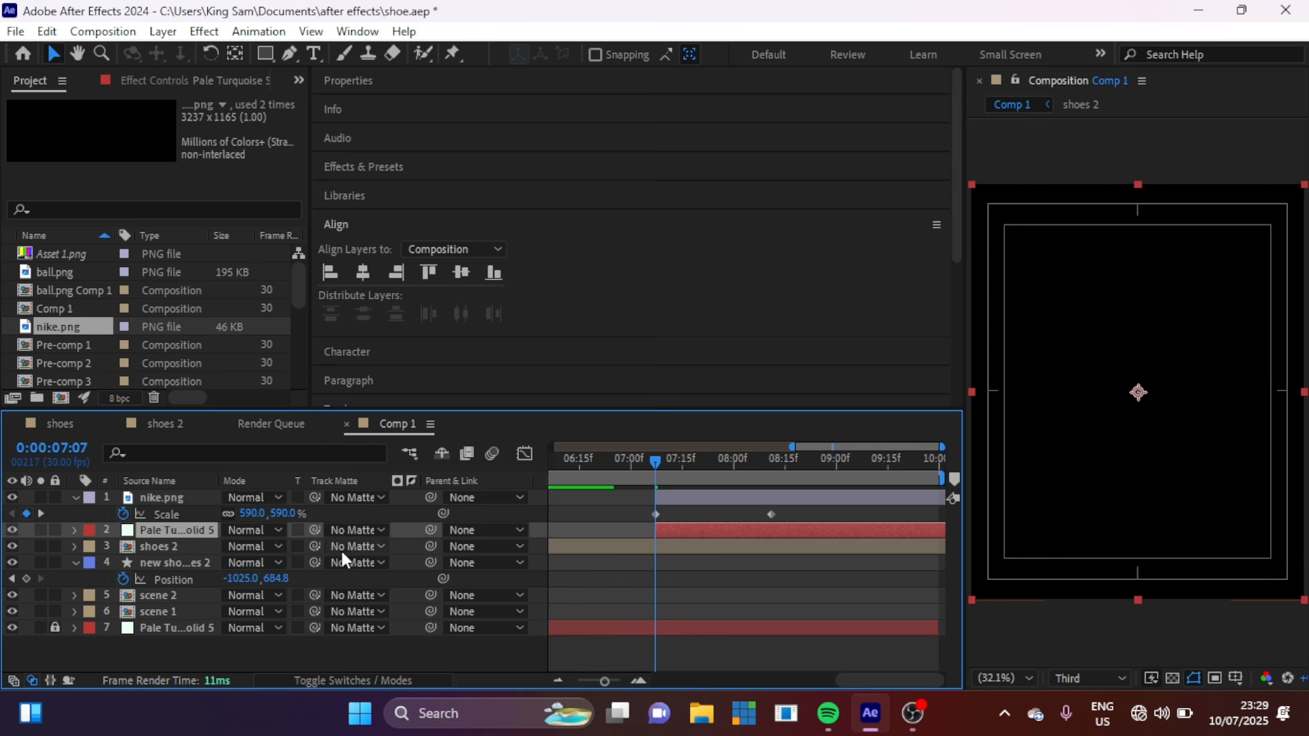
{"action": "left_click", "coordinate": [362, 536]}
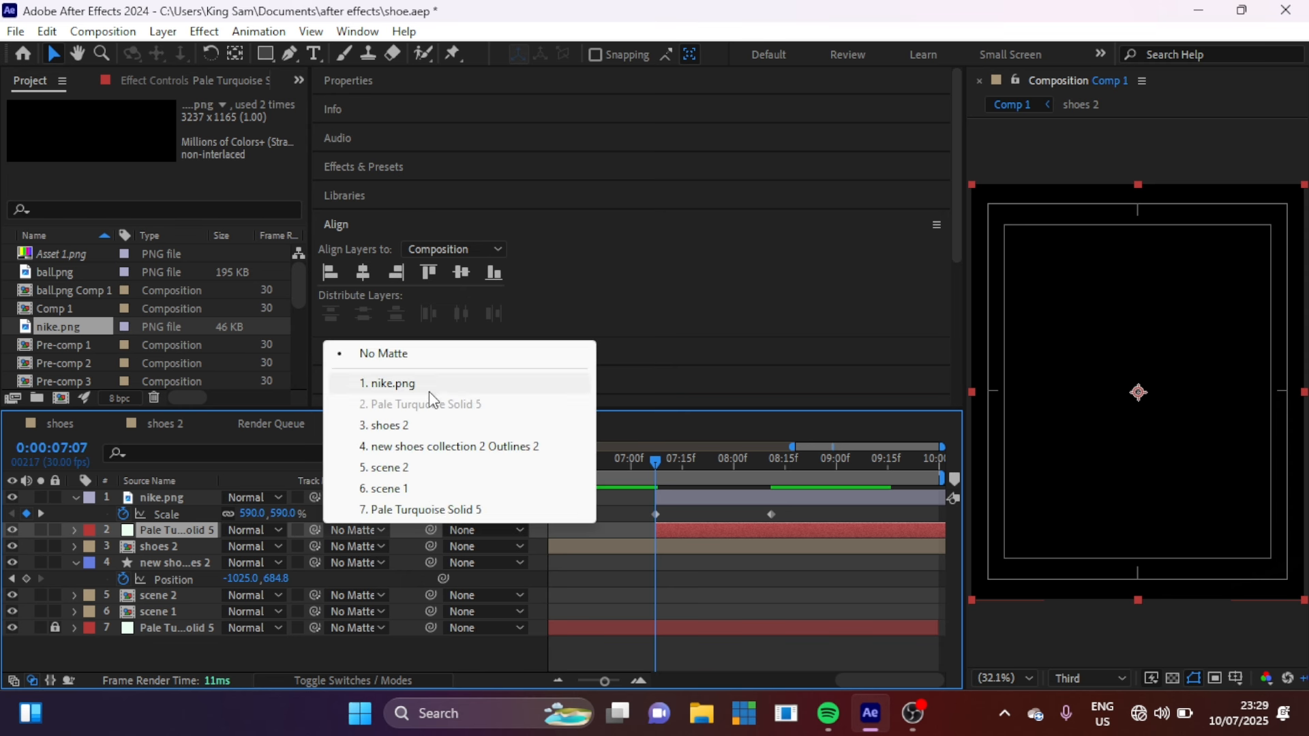
{"action": "left_click", "coordinate": [399, 384]}
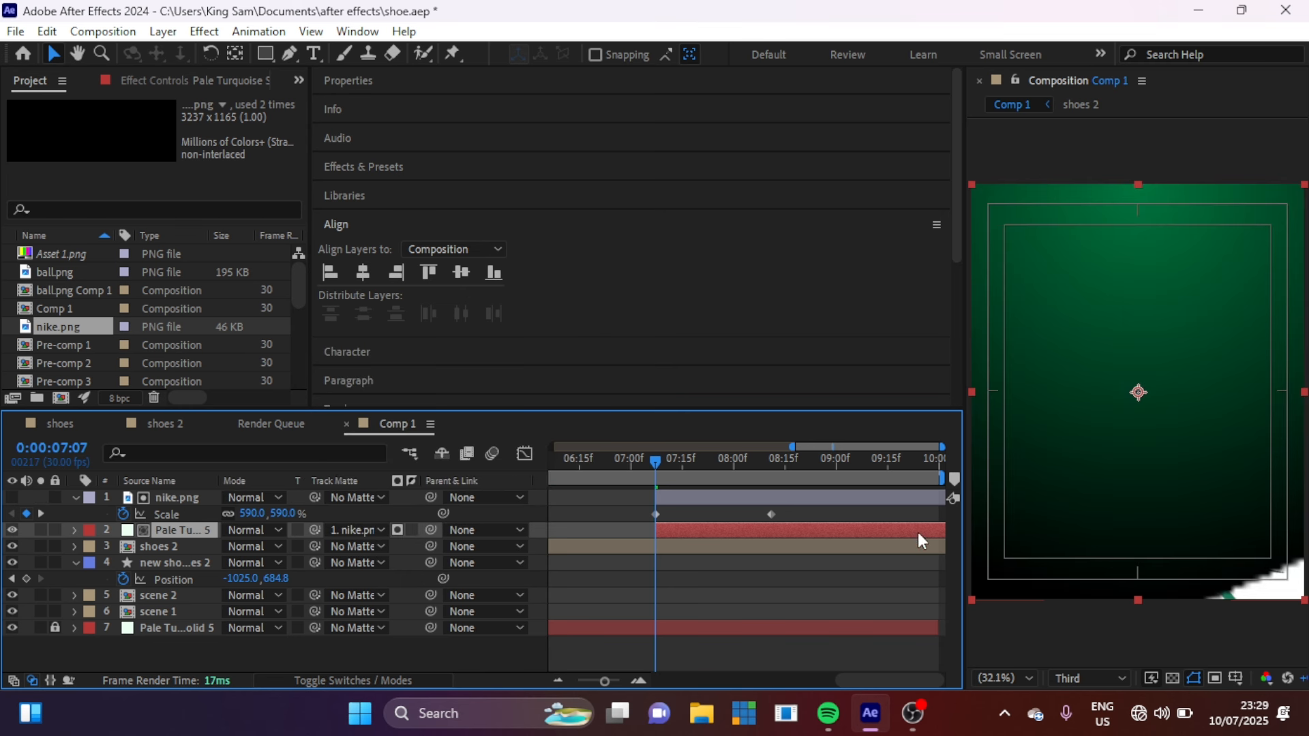
{"action": "key", "text": "space"}
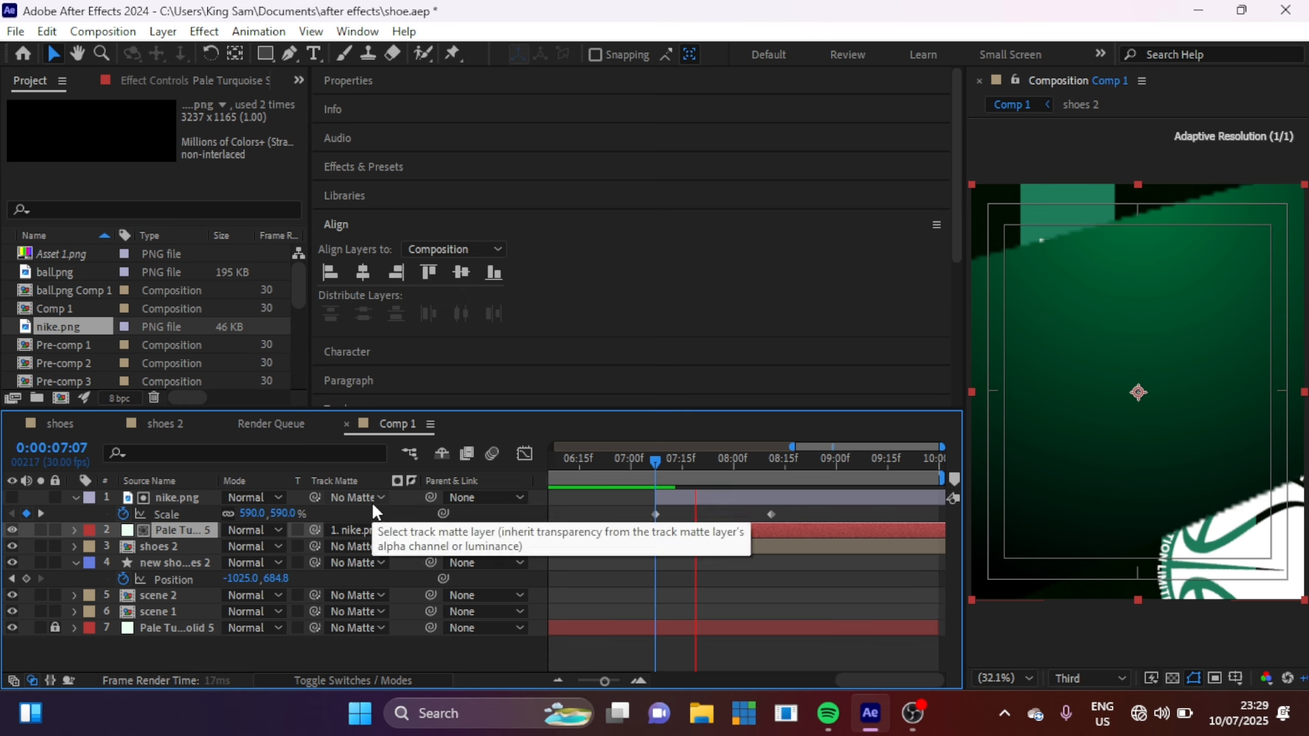
{"action": "left_click_drag", "start_coordinate": [710, 463], "coordinate": [751, 462]}
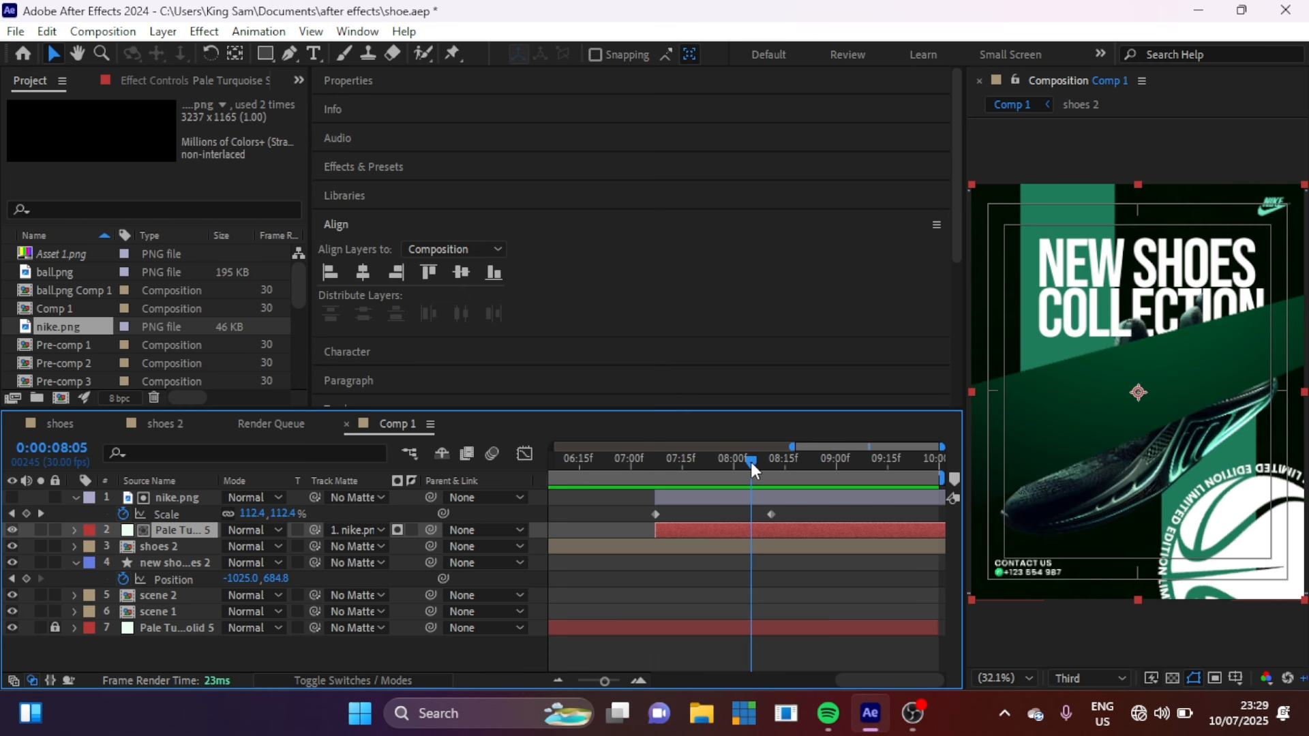
Invert the duplicated solid's track matte so the scene shows only through the logo, and play the transition from 0:00:07:05
{"action": "left_click", "coordinate": [412, 530]}
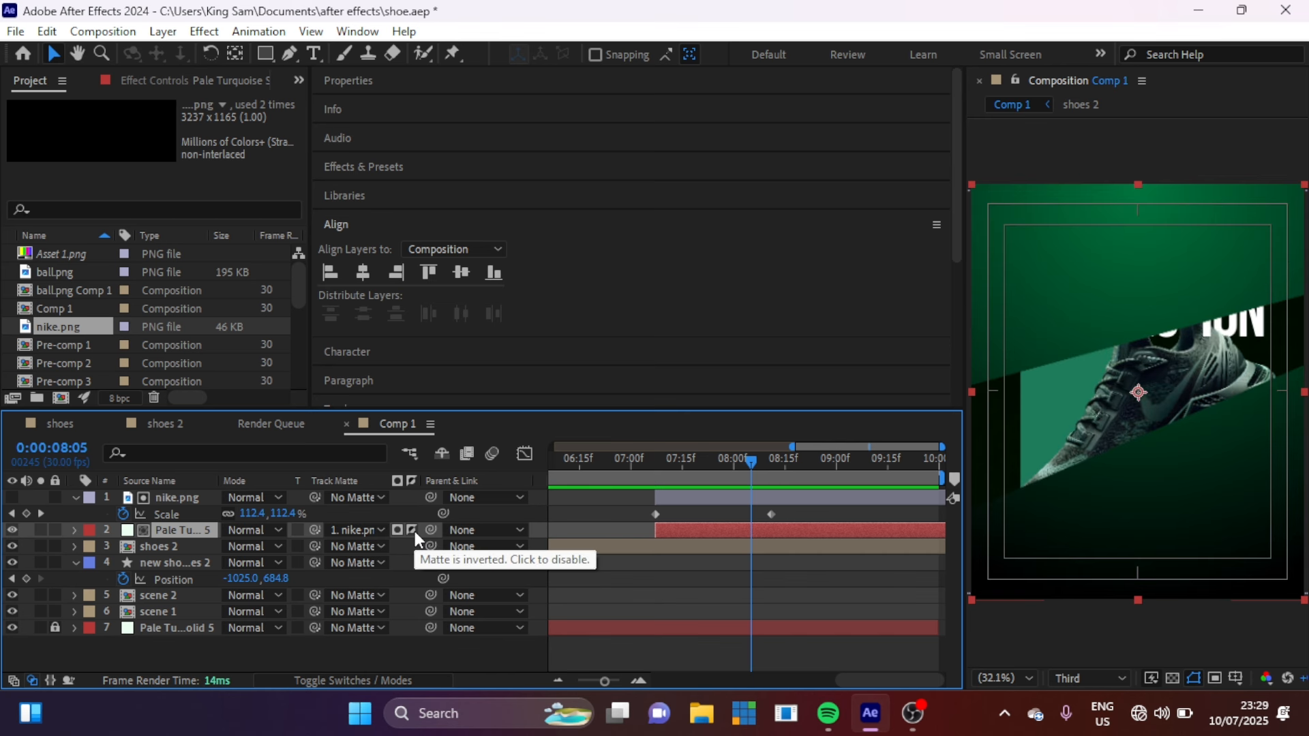
{"action": "key", "text": "space"}
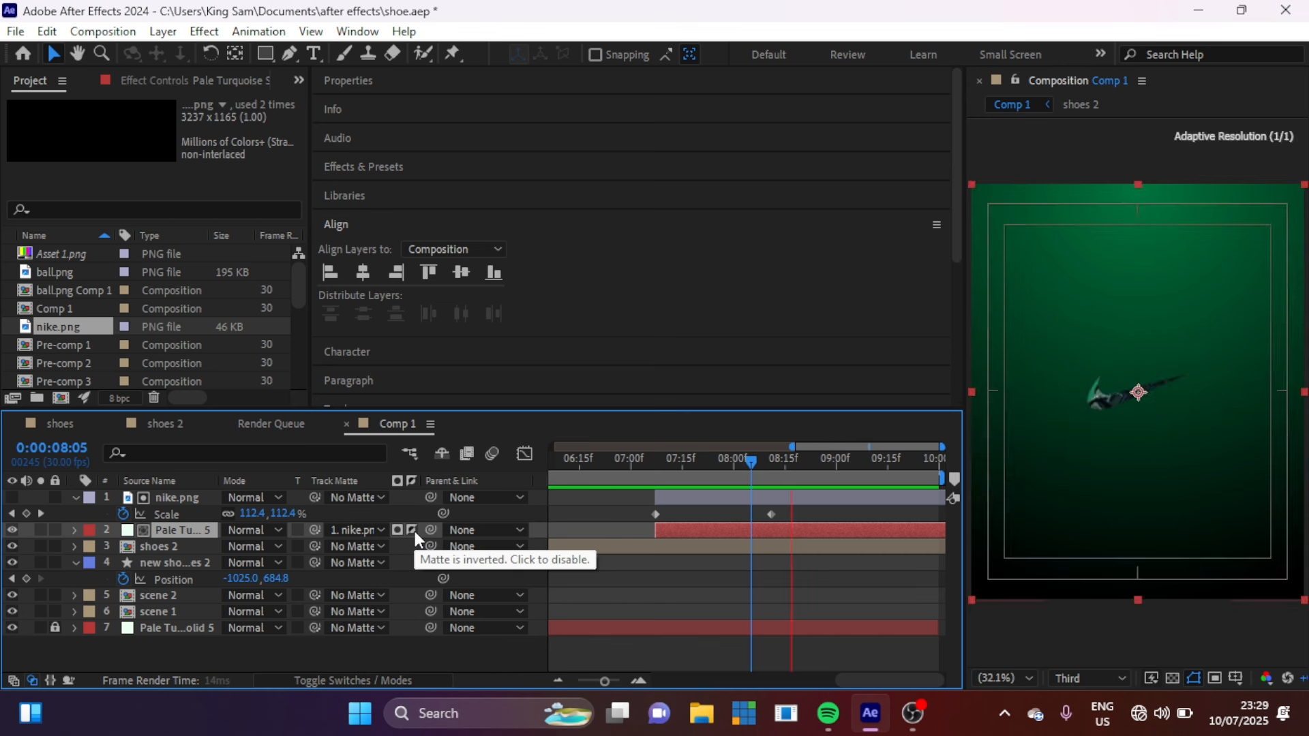
{"action": "key", "text": "space"}
{"action": "left_click", "coordinate": [647, 464]}
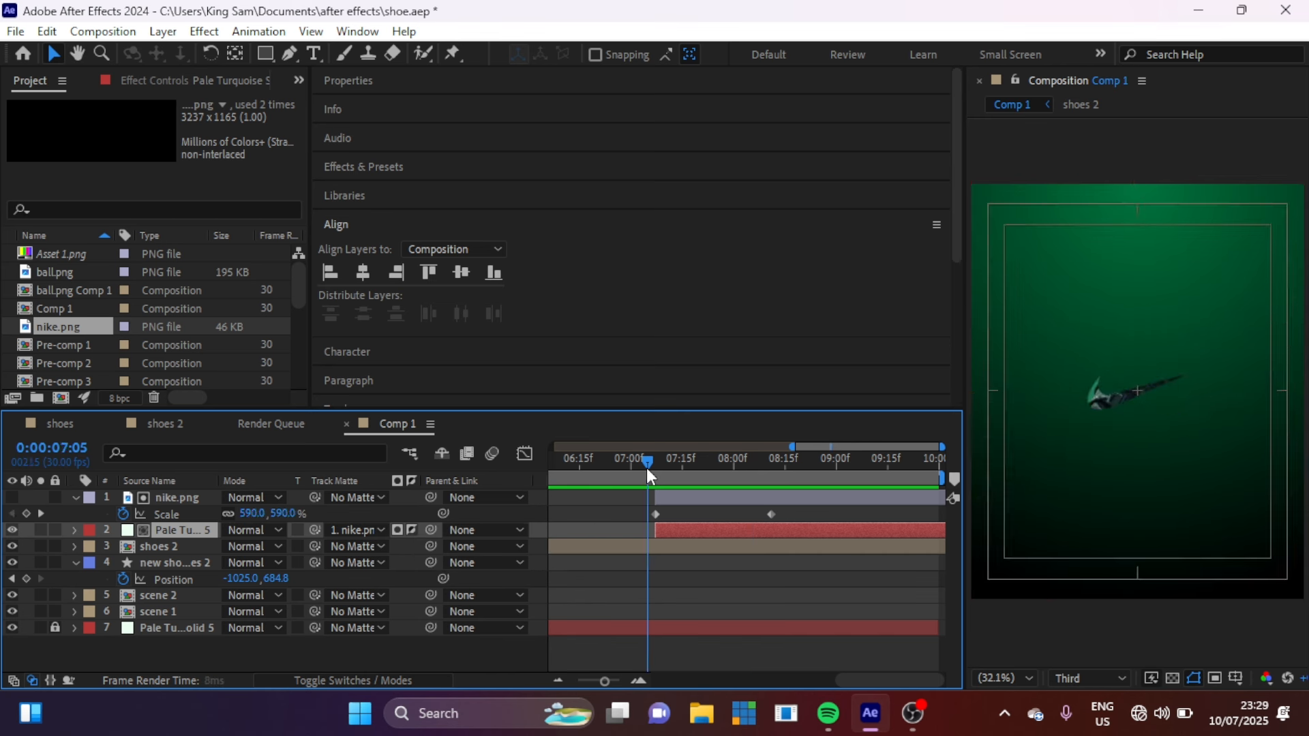
{"action": "key", "text": "space"}
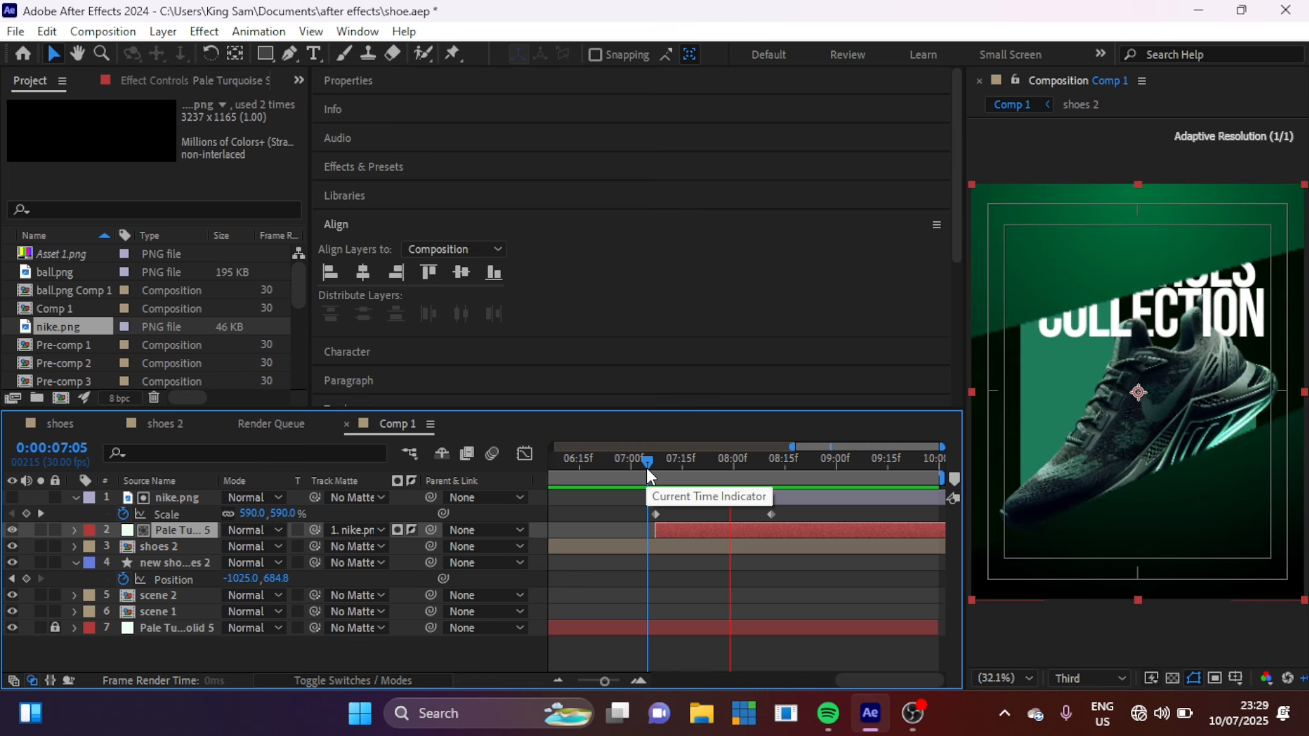
{"action": "key", "text": "space"}
Apply Easy Ease to both nike.png scale keyframes and lengthen the last keyframe's incoming ease in the speed graph
{"action": "left_click_drag", "start_coordinate": [796, 509], "coordinate": [625, 528]}
{"action": "key", "text": "F9"}
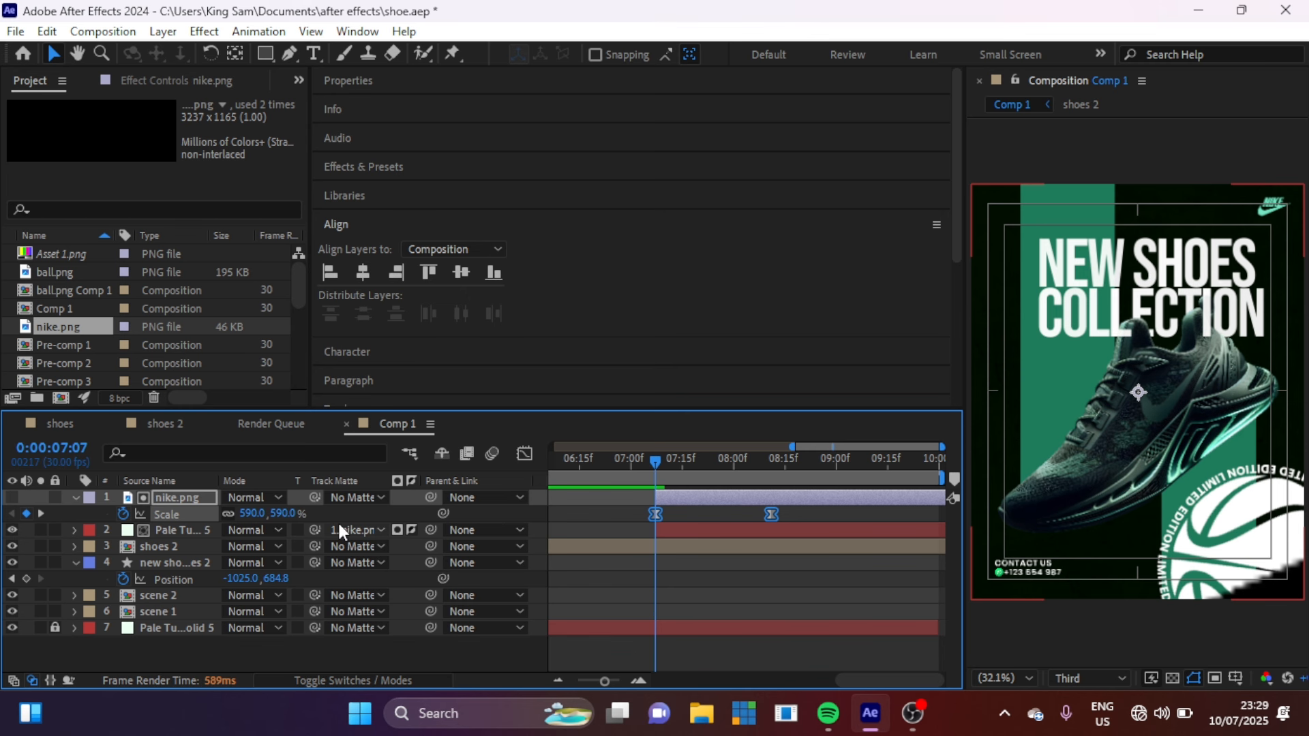
{"action": "left_click", "coordinate": [522, 453]}
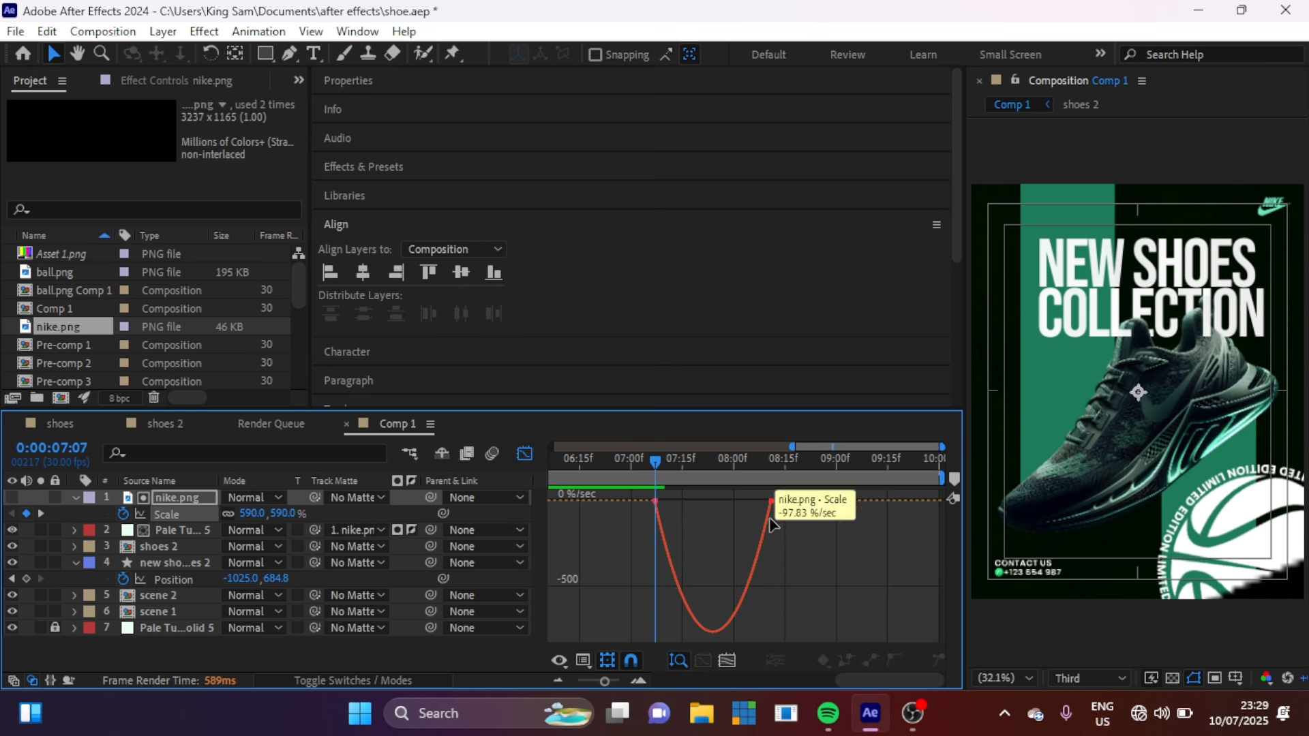
{"action": "left_click", "coordinate": [771, 501]}
{"action": "left_click_drag", "start_coordinate": [752, 501], "coordinate": [713, 501]}
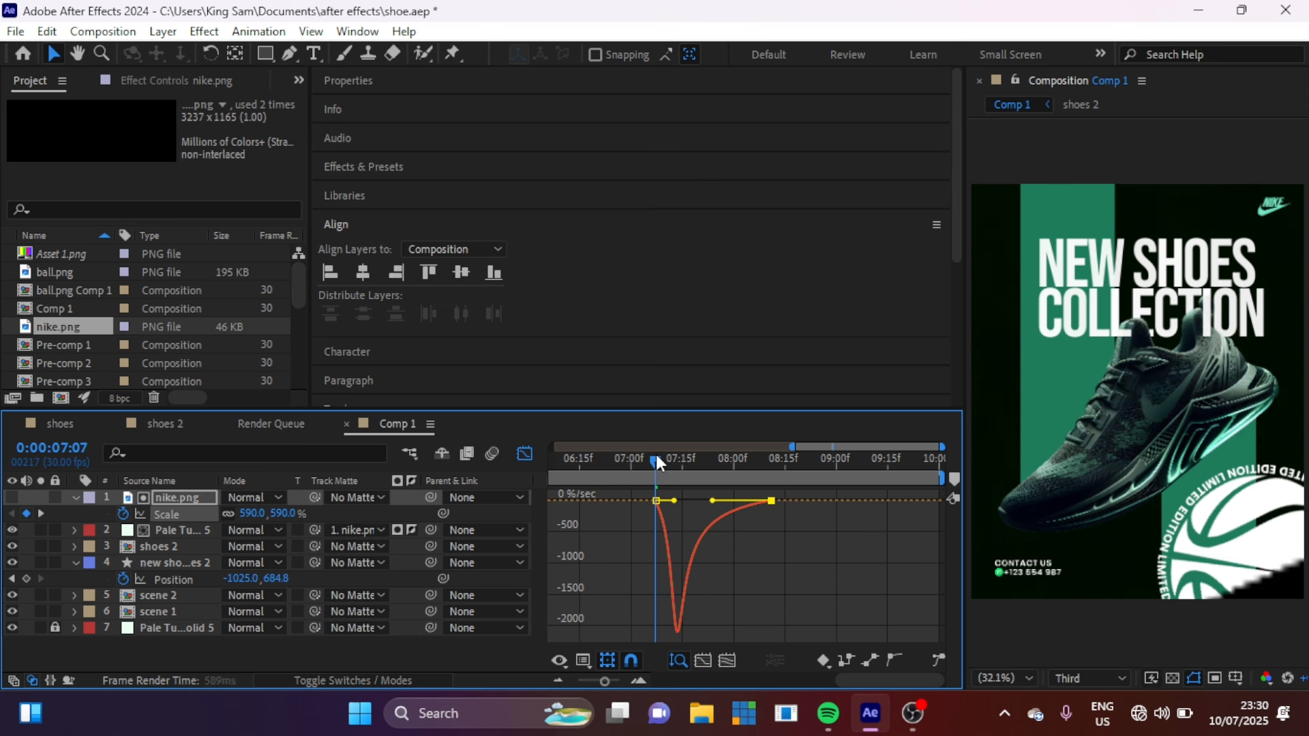
Preview the logo transition, and at 0:00:08:24 draw an open, curved three-point Pen path following the small Nike logo
{"action": "key", "text": "space"}
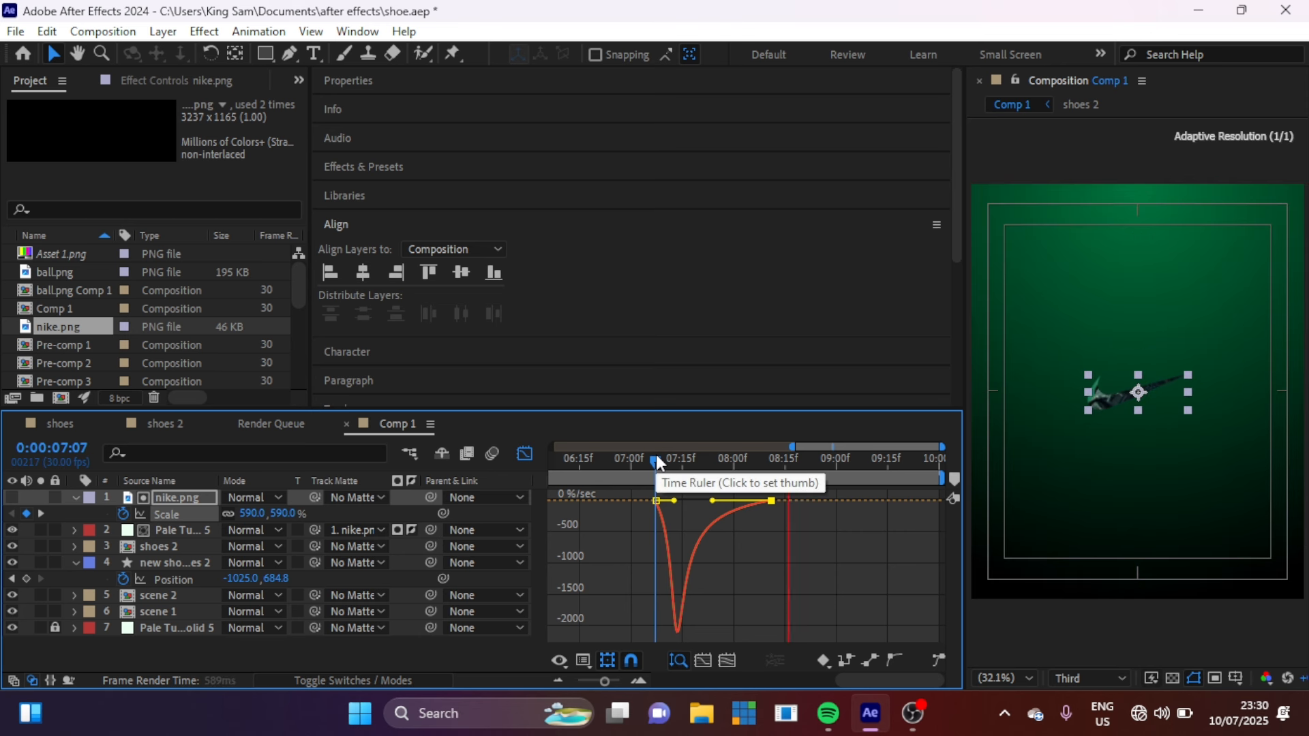
{"action": "left_click", "coordinate": [660, 461]}
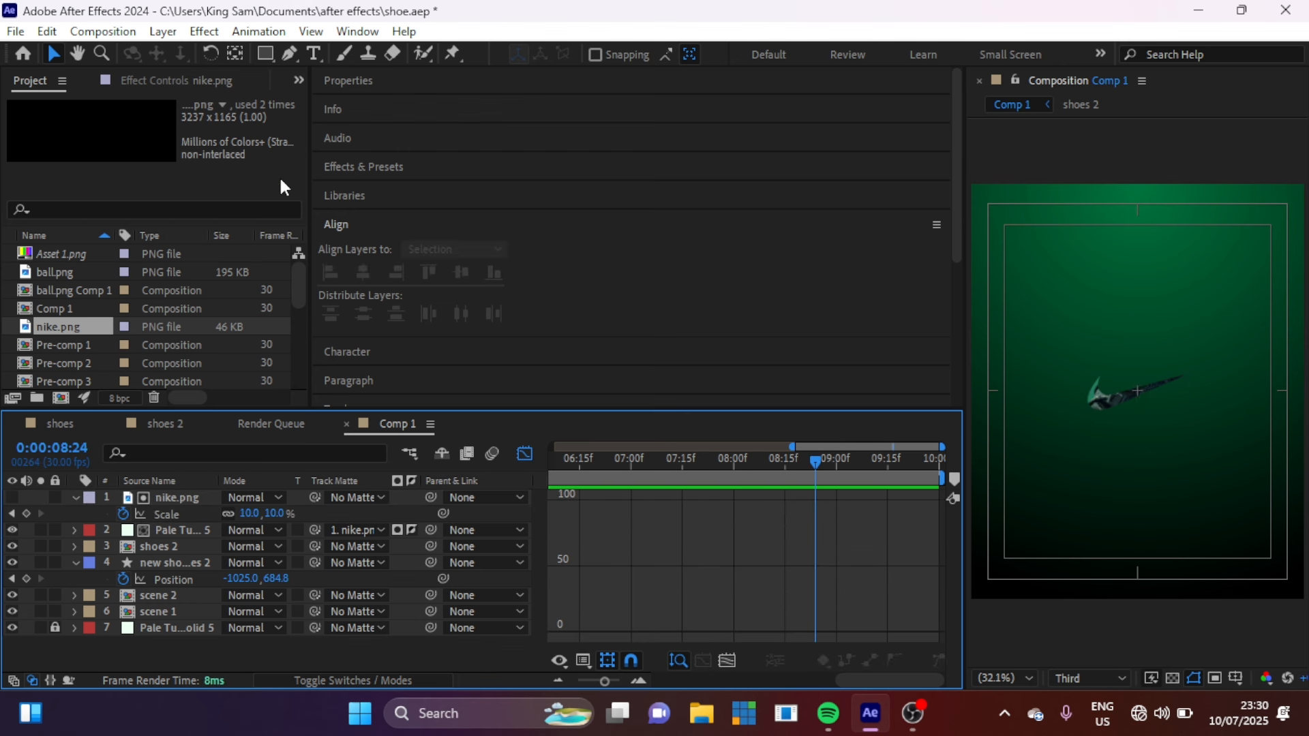
{"action": "left_click", "coordinate": [290, 54]}
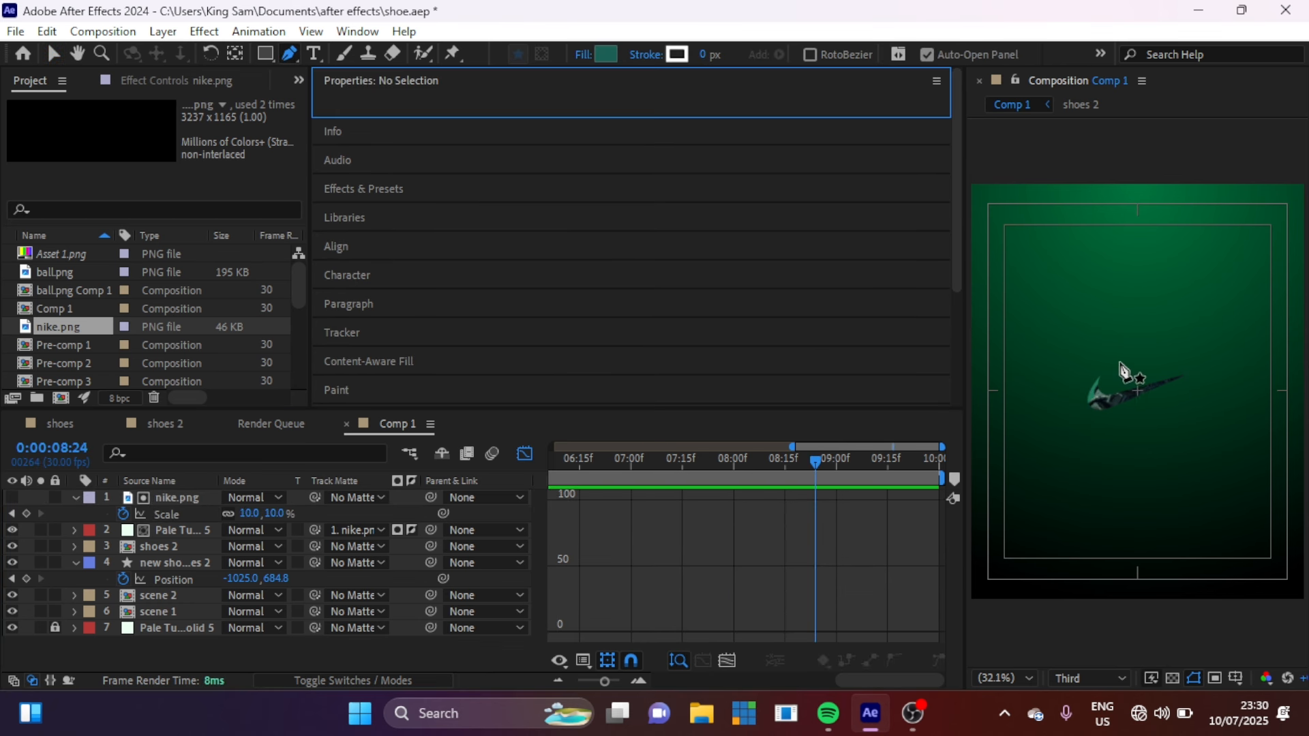
{"action": "left_click", "coordinate": [94, 514]}
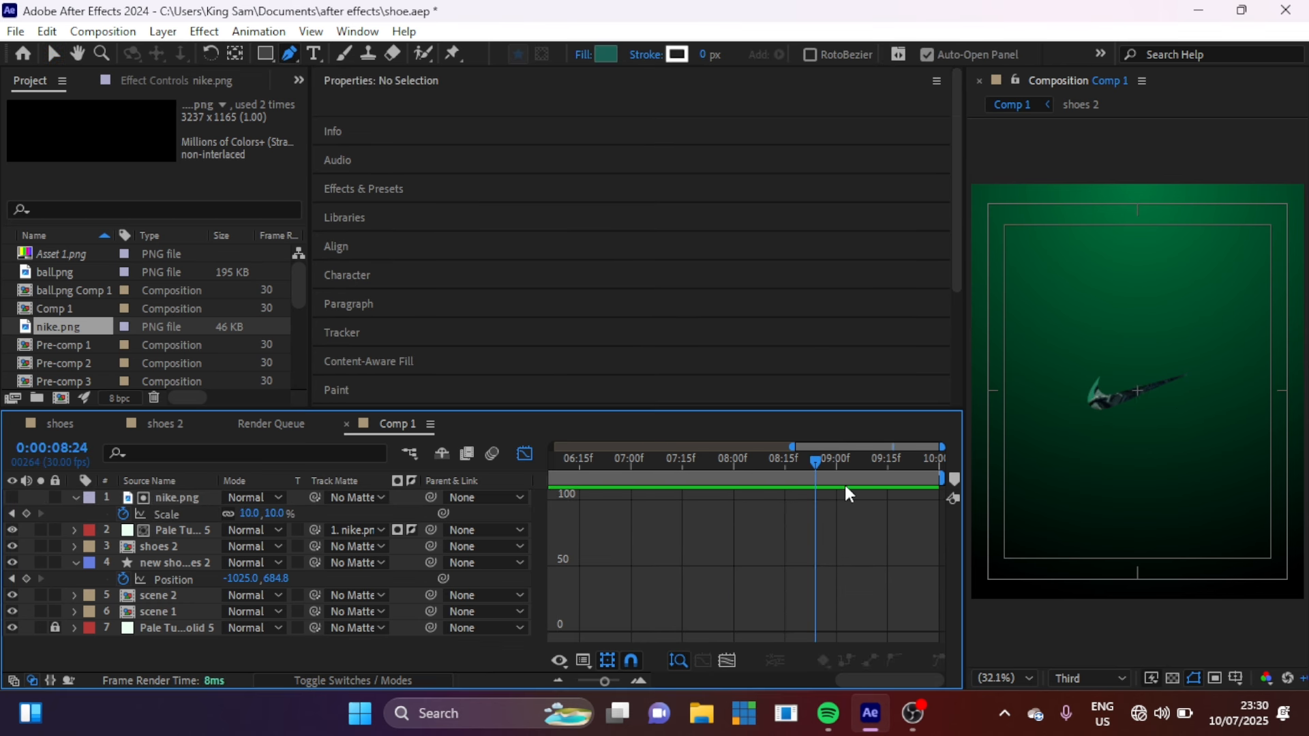
{"action": "left_click", "coordinate": [1102, 375]}
{"action": "mouse_move", "coordinate": [1100, 401]}
{"action": "left_mouse_down"}
{"action": "mouse_move", "coordinate": [1129, 410]}
{"action": "mouse_move", "coordinate": [1121, 402]}
{"action": "left_mouse_up"}
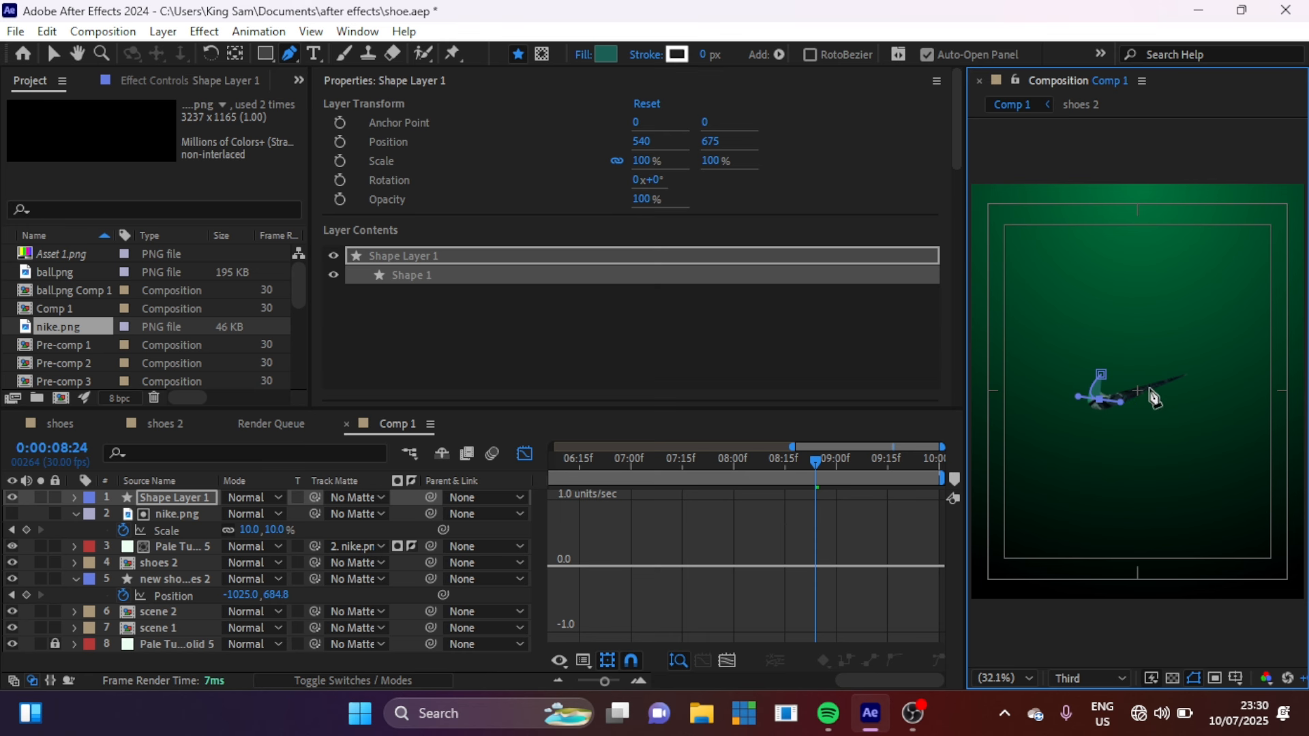
{"action": "left_click_drag", "start_coordinate": [1186, 374], "coordinate": [1198, 369]}
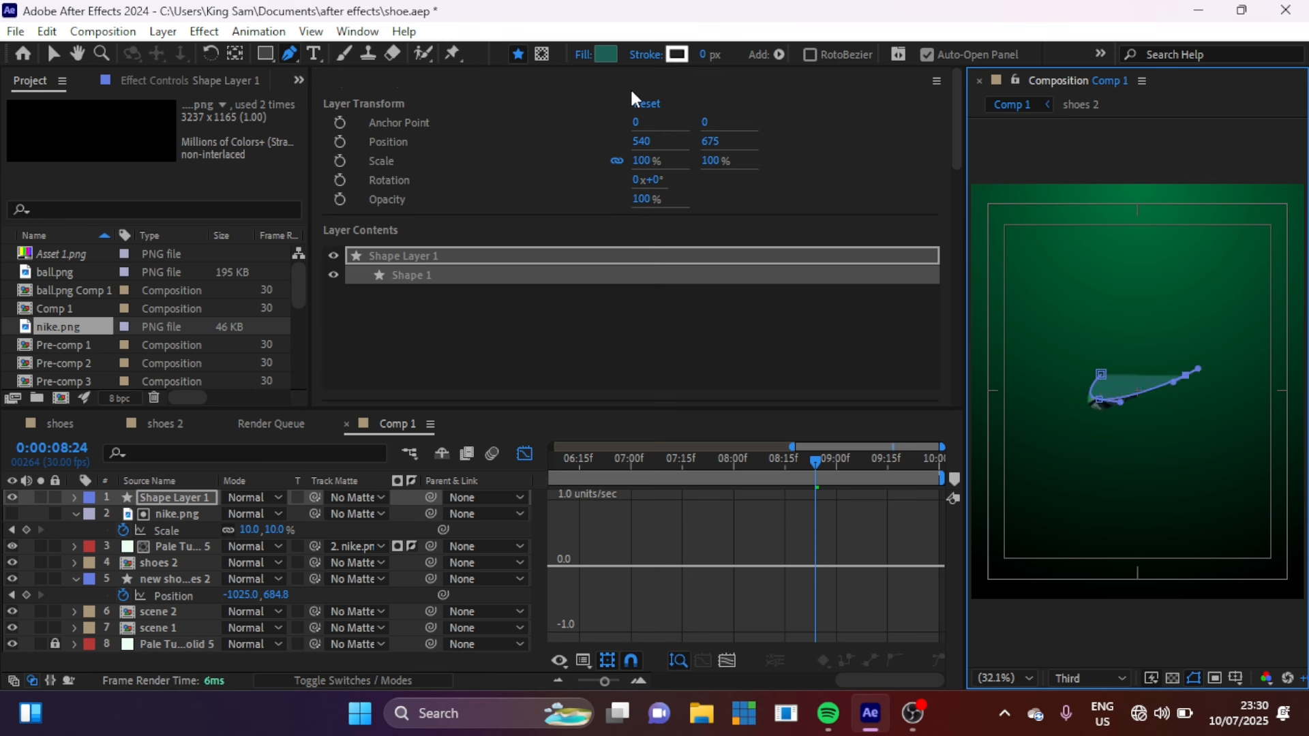
Remove the new path's fill and set its white stroke width to 63 px so it covers the logo
{"action": "left_click", "coordinate": [580, 55]}
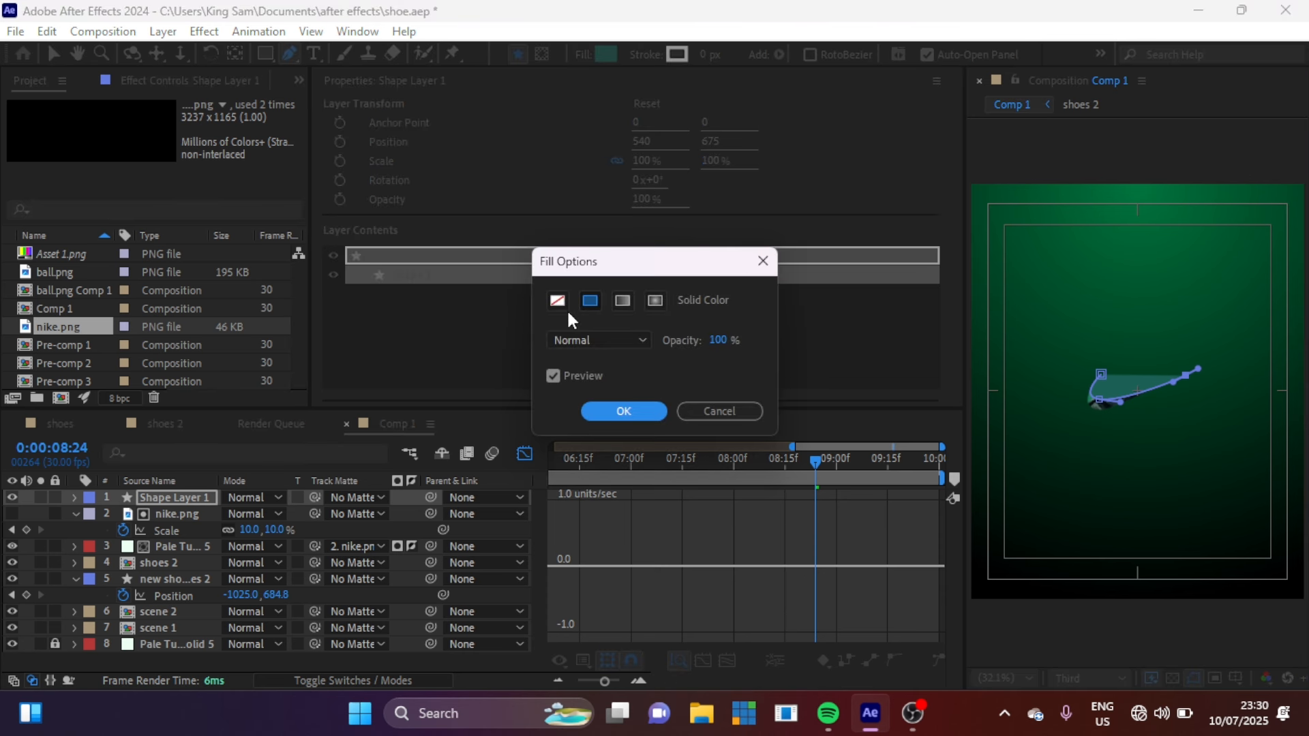
{"action": "left_click", "coordinate": [555, 301]}
{"action": "left_click", "coordinate": [609, 413]}
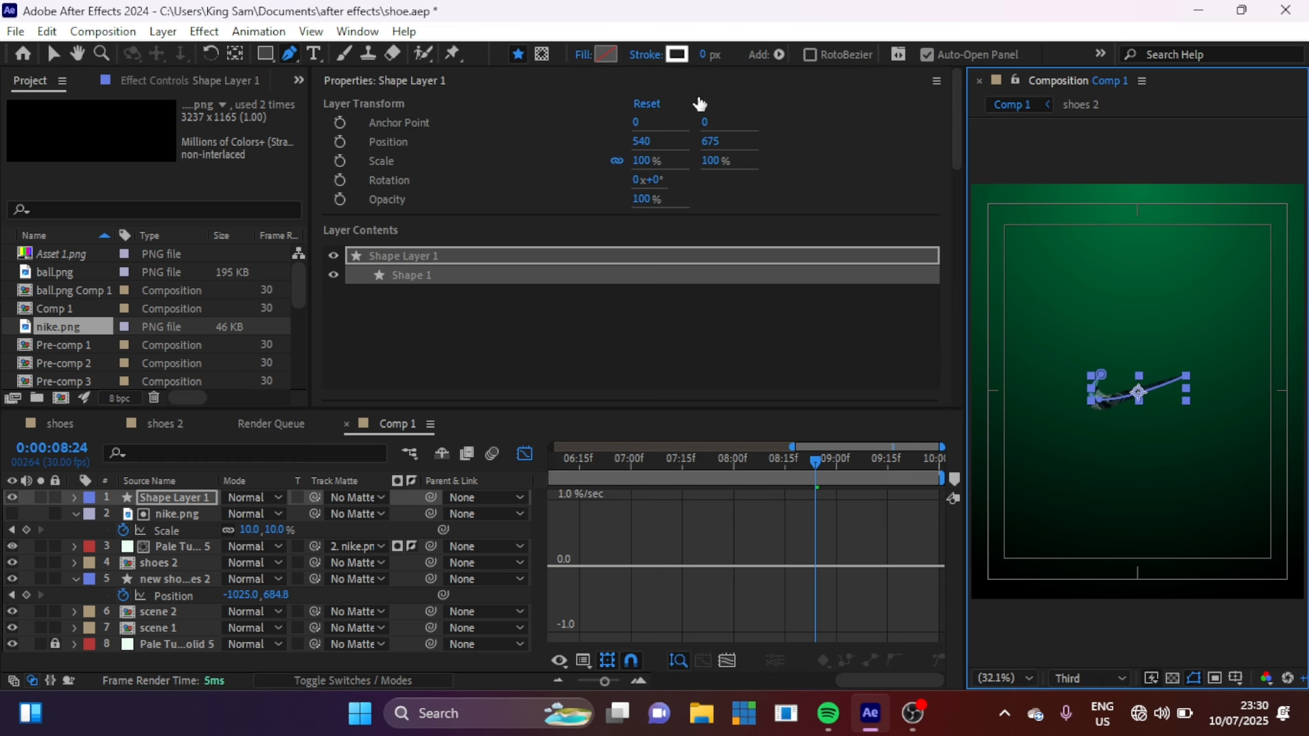
{"action": "mouse_move", "coordinate": [703, 52]}
{"action": "left_mouse_down"}
{"action": "mouse_move", "coordinate": [770, 34]}
{"action": "mouse_move", "coordinate": [756, 39]}
{"action": "left_mouse_up"}
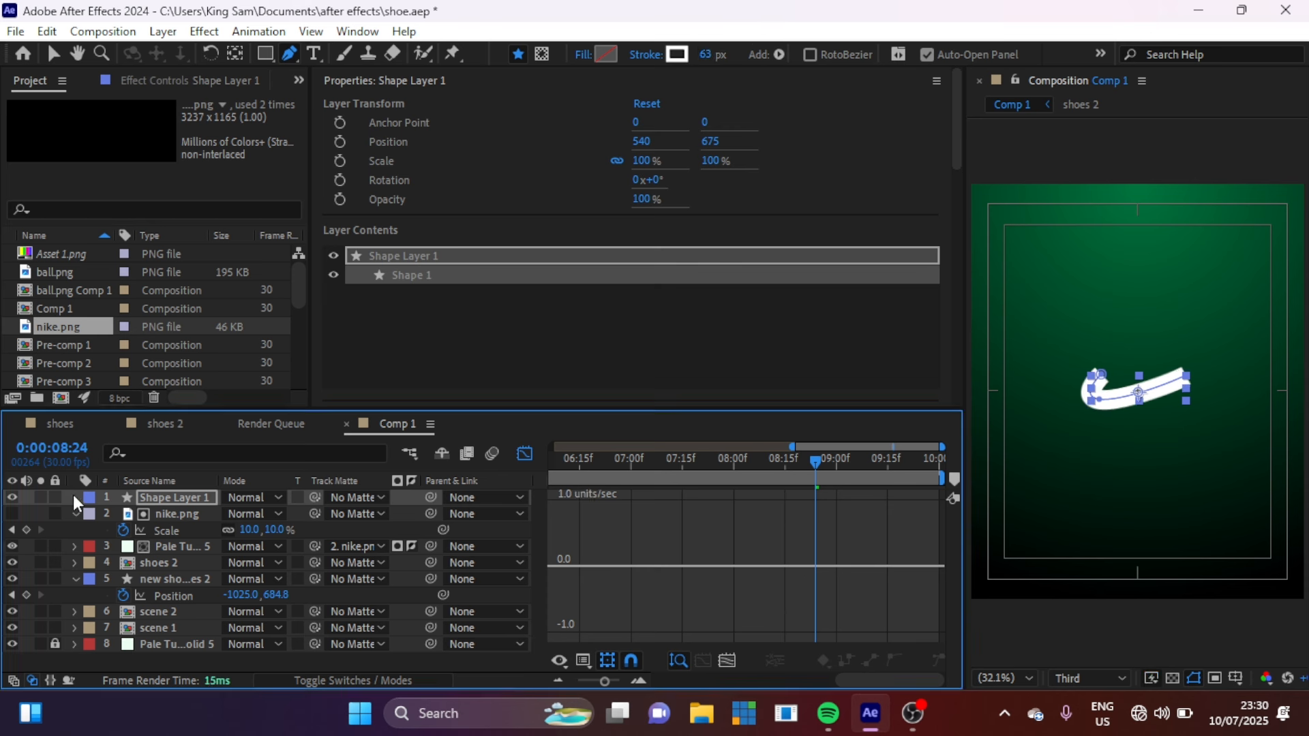
Add Trim Paths to Shape Layer 1 and trim the layer's in point to 0:00:08:11, at nike.png's last scale keyframe
{"action": "left_click", "coordinate": [73, 496]}
{"action": "left_click", "coordinate": [410, 515]}
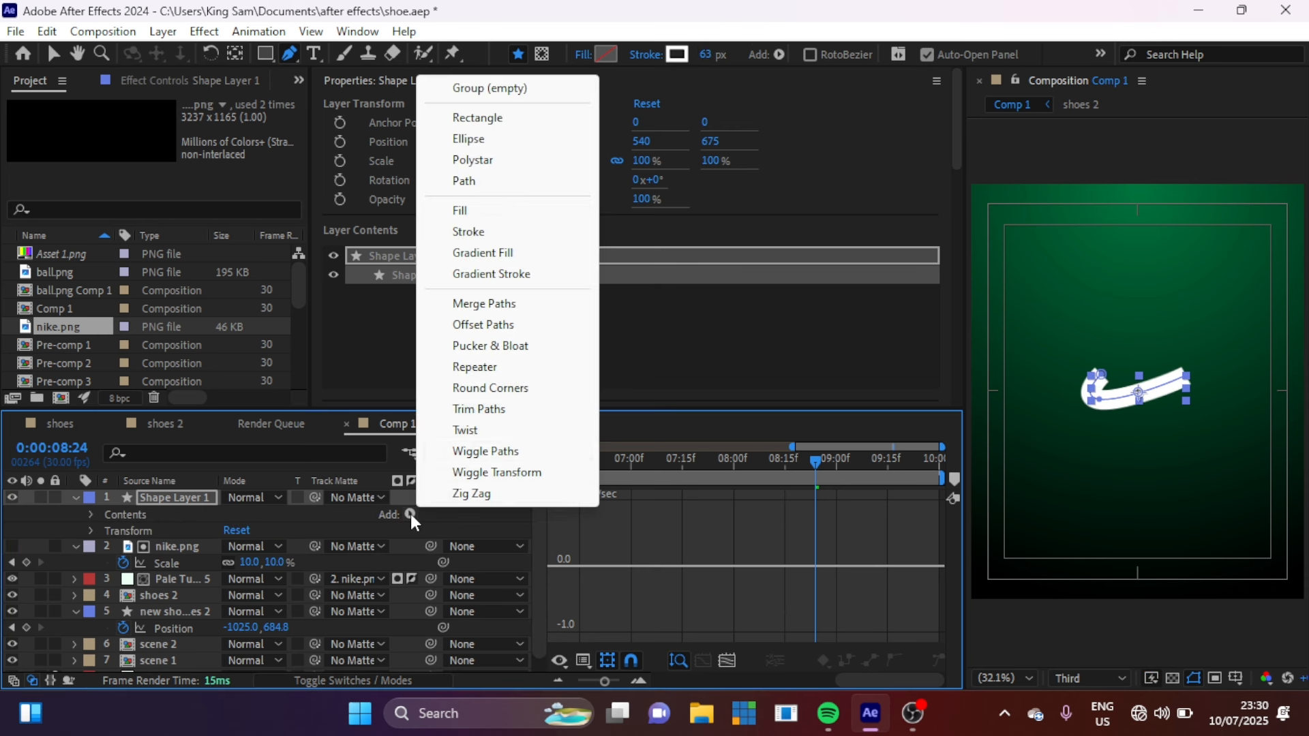
{"action": "left_click", "coordinate": [487, 406]}
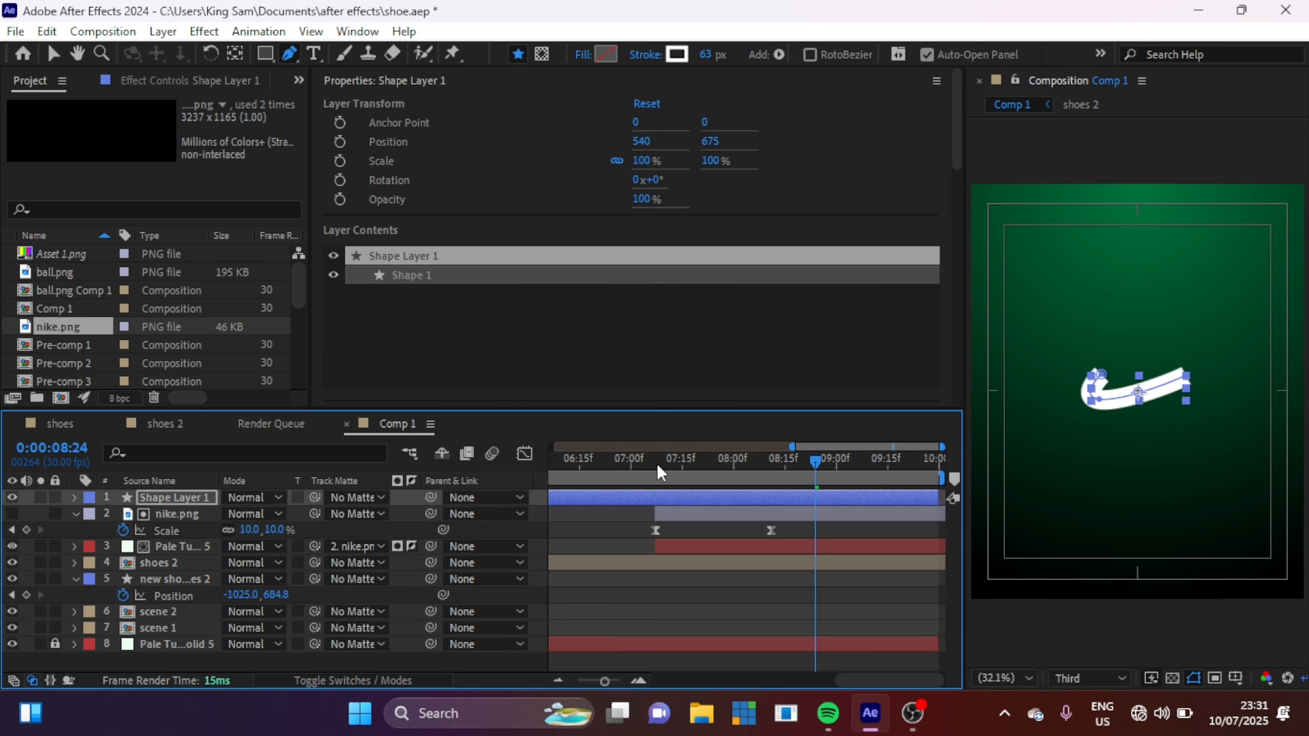
{"action": "left_click_drag", "start_coordinate": [655, 461], "coordinate": [772, 465]}
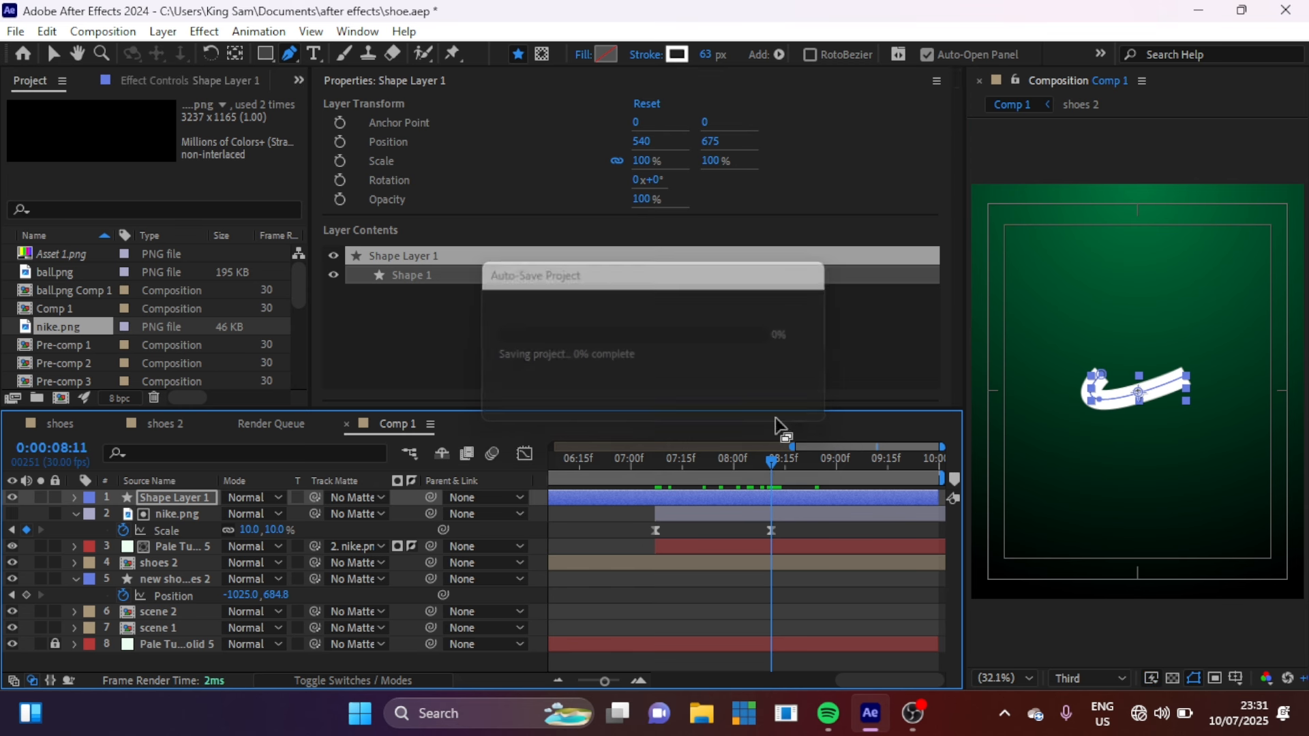
{"action": "key", "text": "alt+bracketleft"}
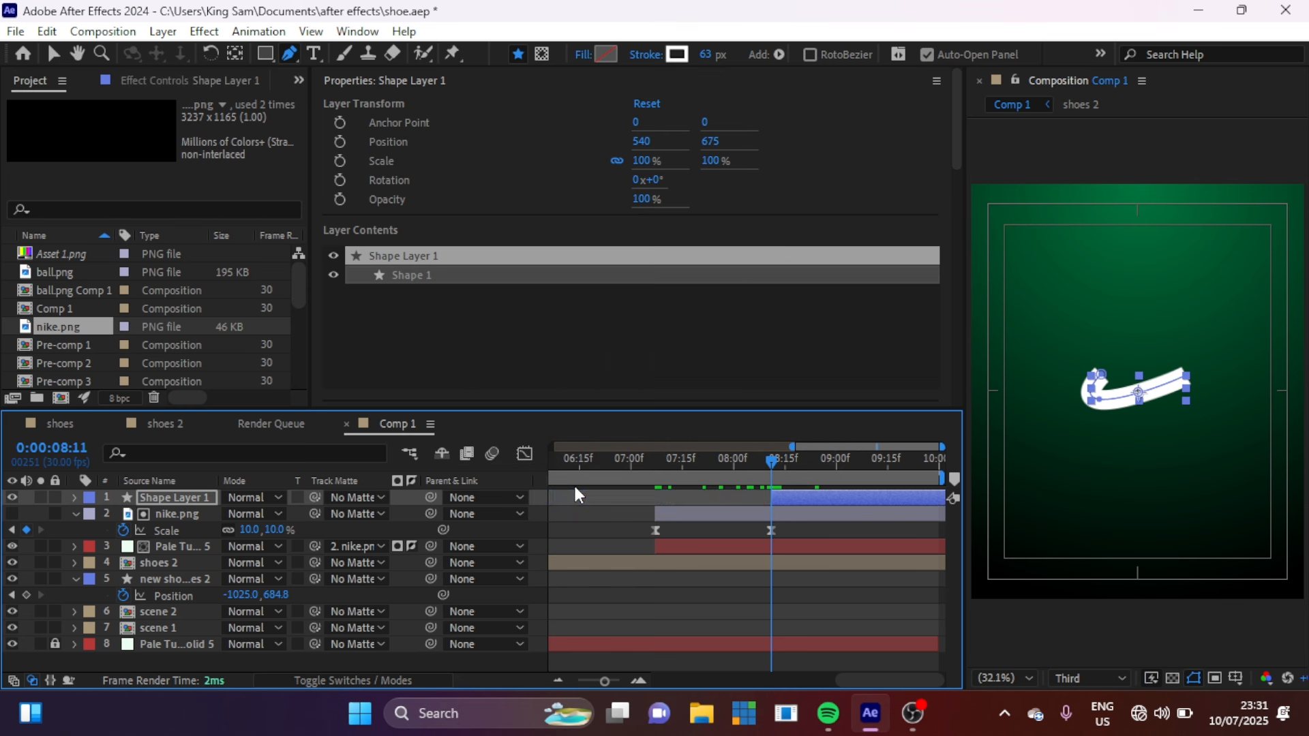
Keyframe the Trim Paths End so the stroke draws on from 0:00:08:11, reaching 100% at 0:00:08:26
{"action": "left_click", "coordinate": [75, 497]}
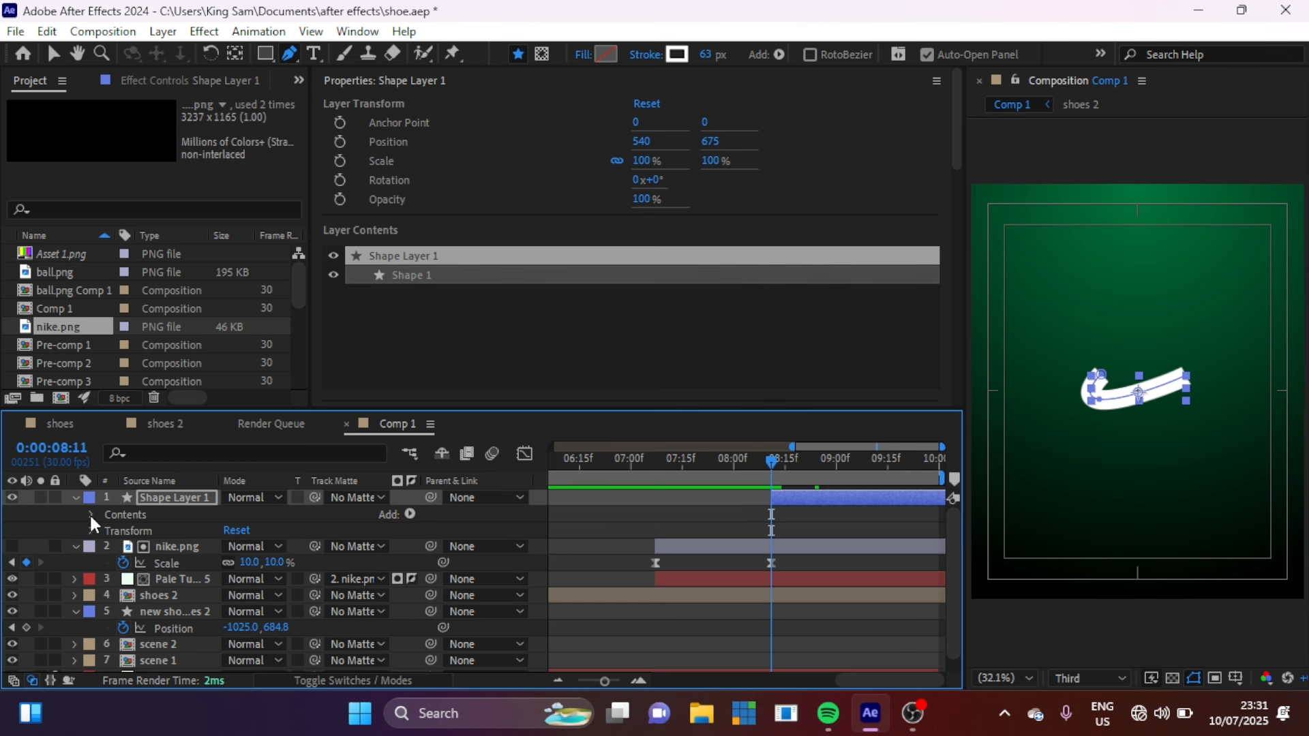
{"action": "left_click", "coordinate": [90, 515]}
{"action": "left_click", "coordinate": [107, 531]}
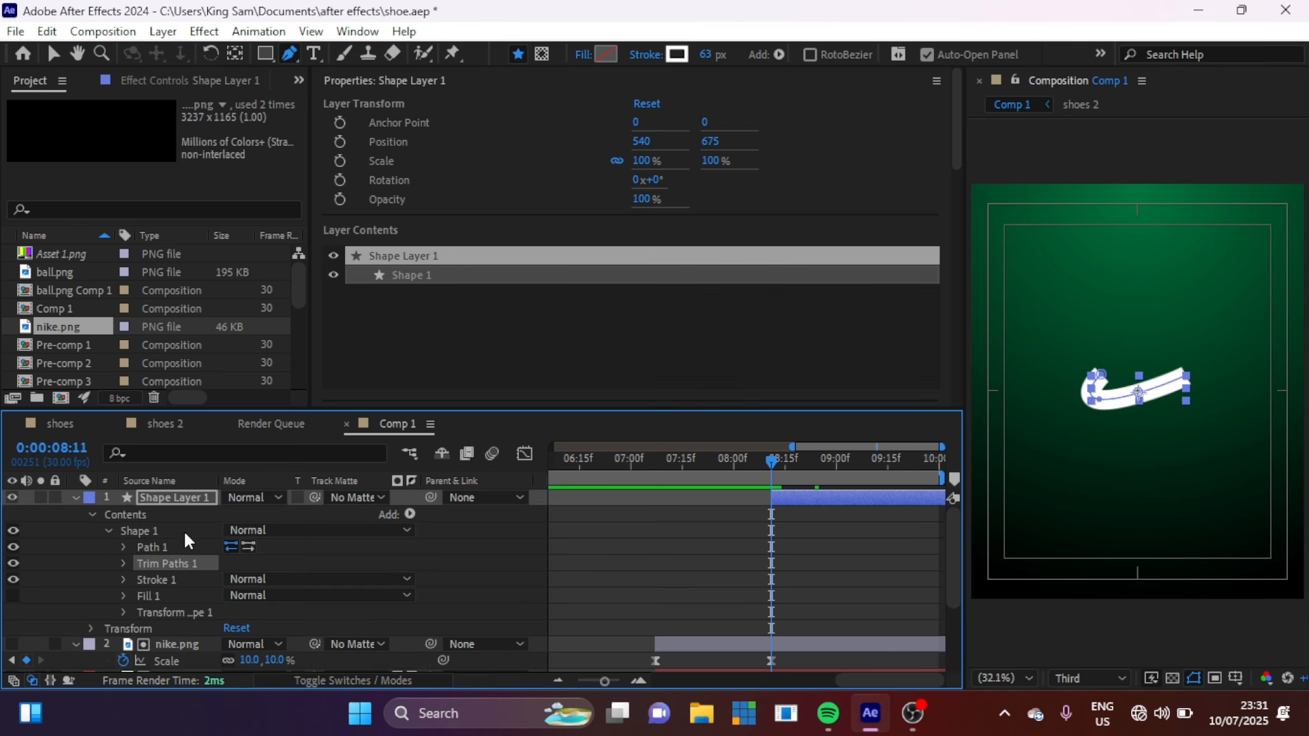
{"action": "left_click", "coordinate": [122, 564]}
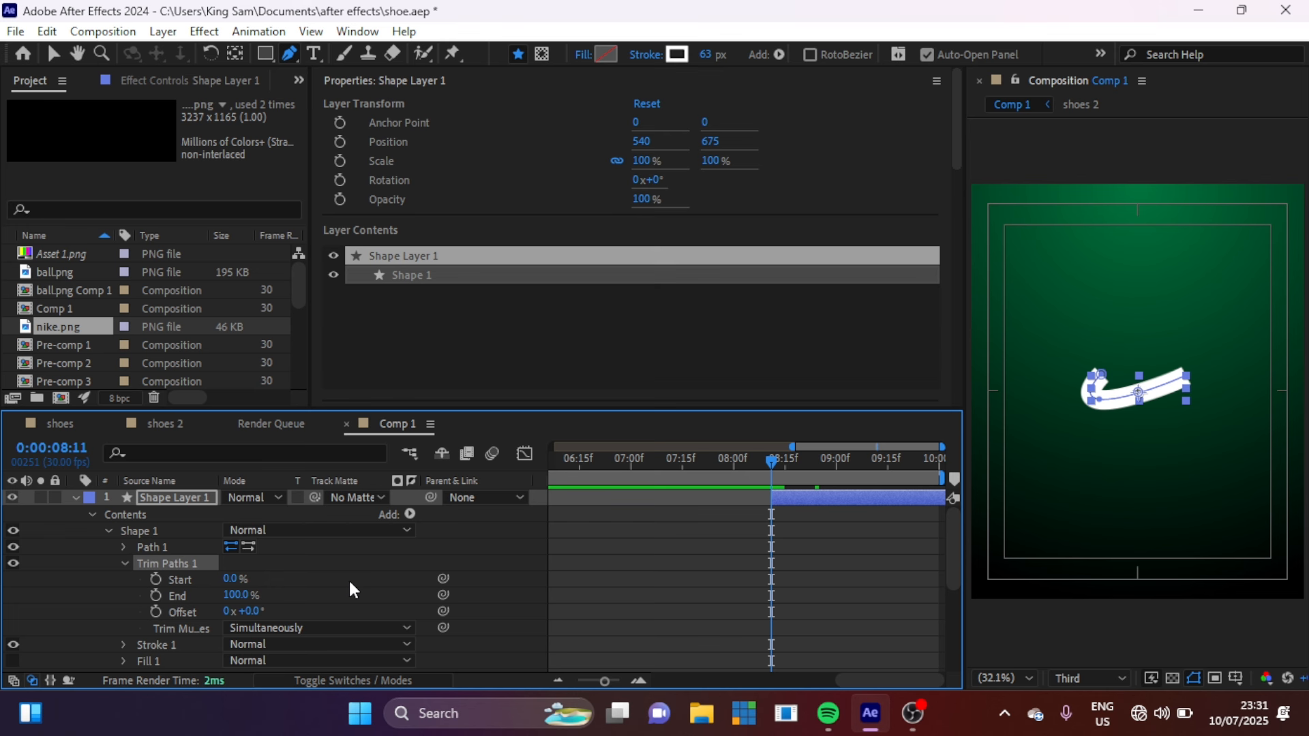
{"action": "left_click", "coordinate": [154, 595]}
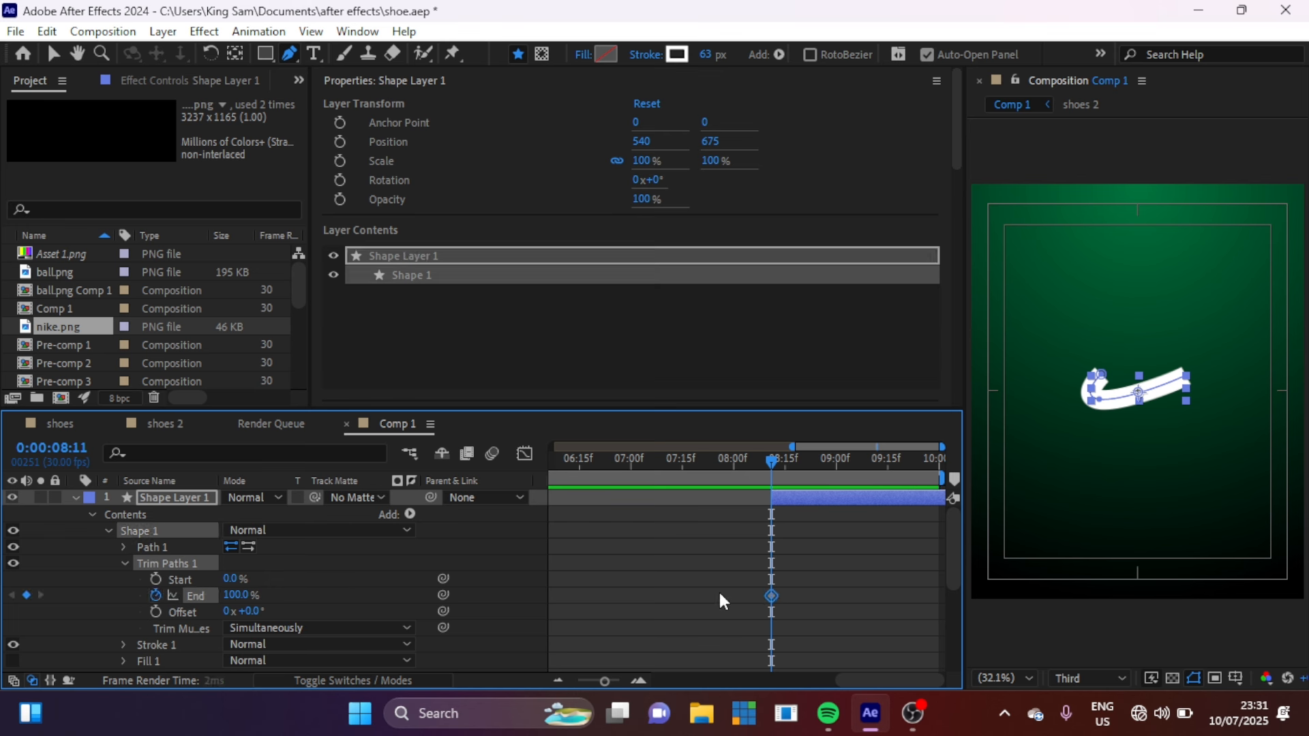
{"action": "left_click_drag", "start_coordinate": [818, 598], "coordinate": [842, 598]}
{"action": "left_click_drag", "start_coordinate": [233, 597], "coordinate": [4, 595]}
{"action": "key", "text": "k"}
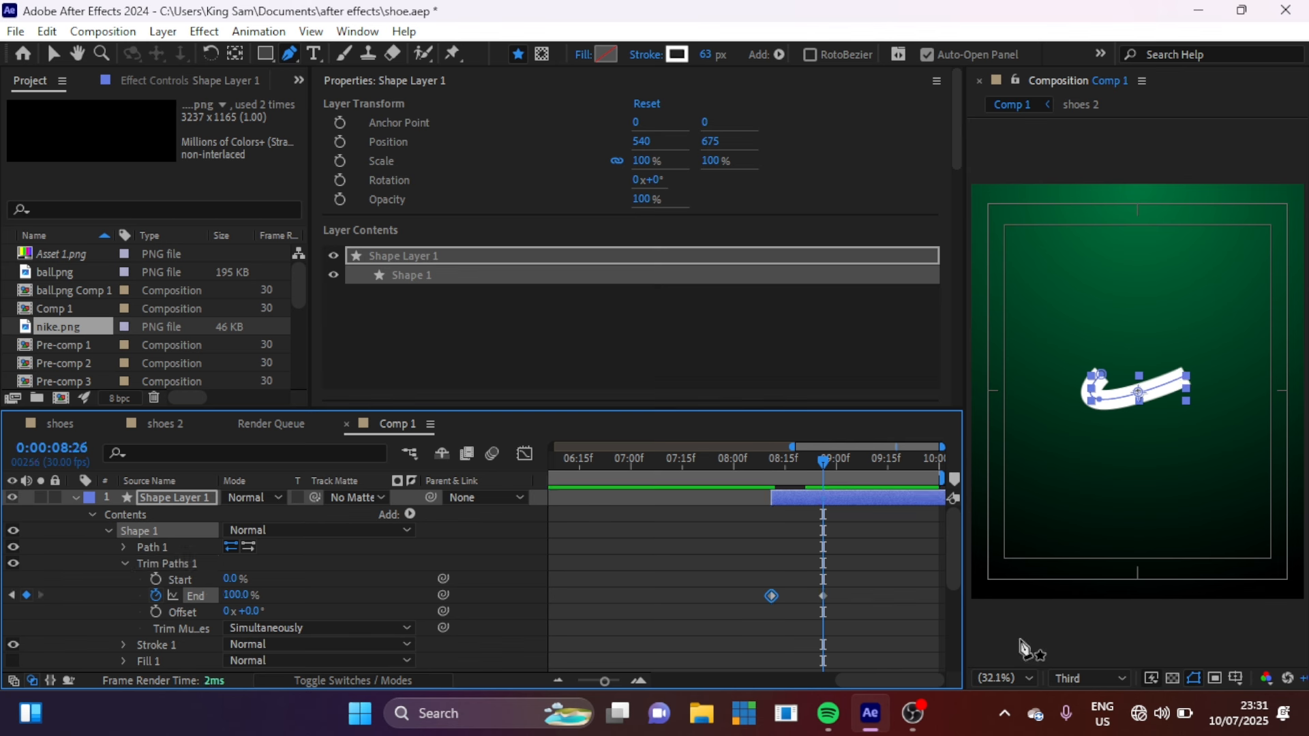
Apply Easy Ease to both Trim Paths End keyframes and lengthen the last keyframe's incoming ease in the speed graph
{"action": "mouse_move", "coordinate": [885, 599]}
{"action": "left_mouse_down"}
{"action": "mouse_move", "coordinate": [758, 607]}
{"action": "mouse_move", "coordinate": [756, 596]}
{"action": "left_mouse_up"}
{"action": "key", "text": "F9"}
{"action": "left_click", "coordinate": [524, 453]}
{"action": "left_click_drag", "start_coordinate": [863, 576], "coordinate": [797, 633]}
{"action": "left_click", "coordinate": [524, 453]}
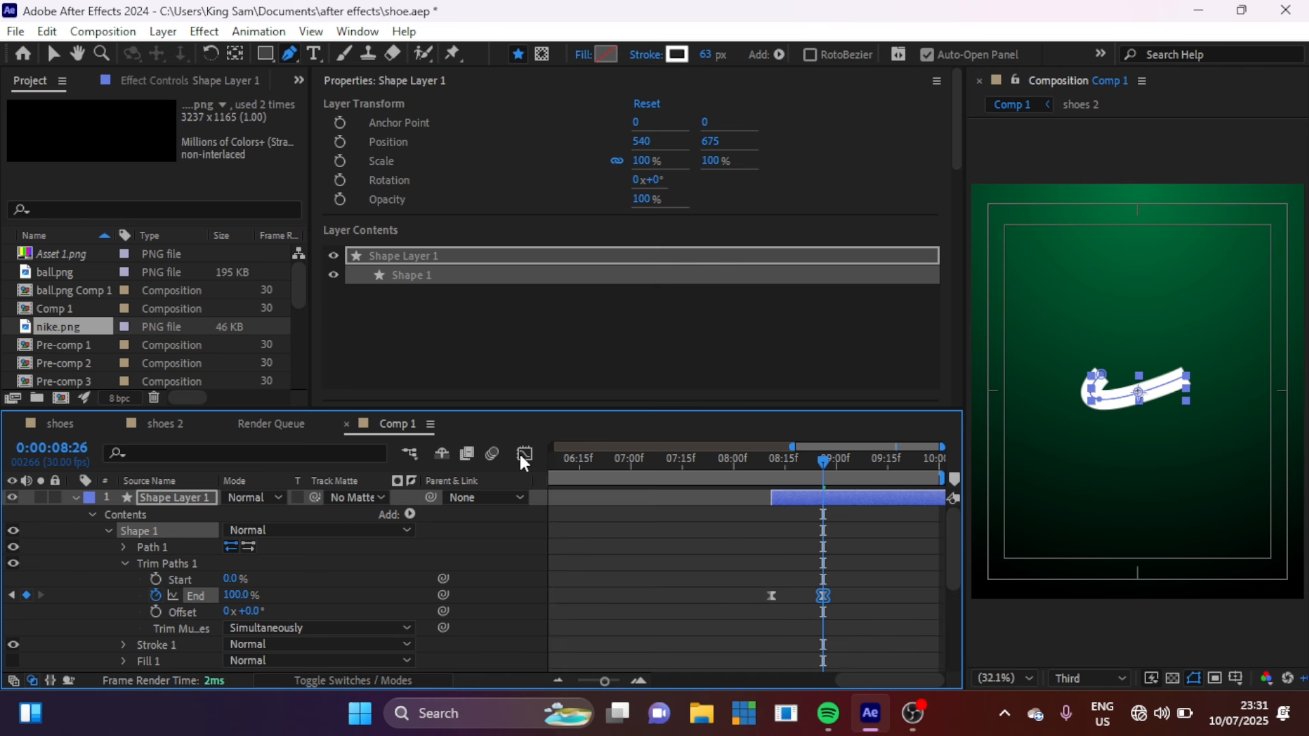
Move Shape Layer 1 below the matted solid so it shows only inside the logo, and preview from 0:00:07:23
{"action": "left_click", "coordinate": [76, 497]}
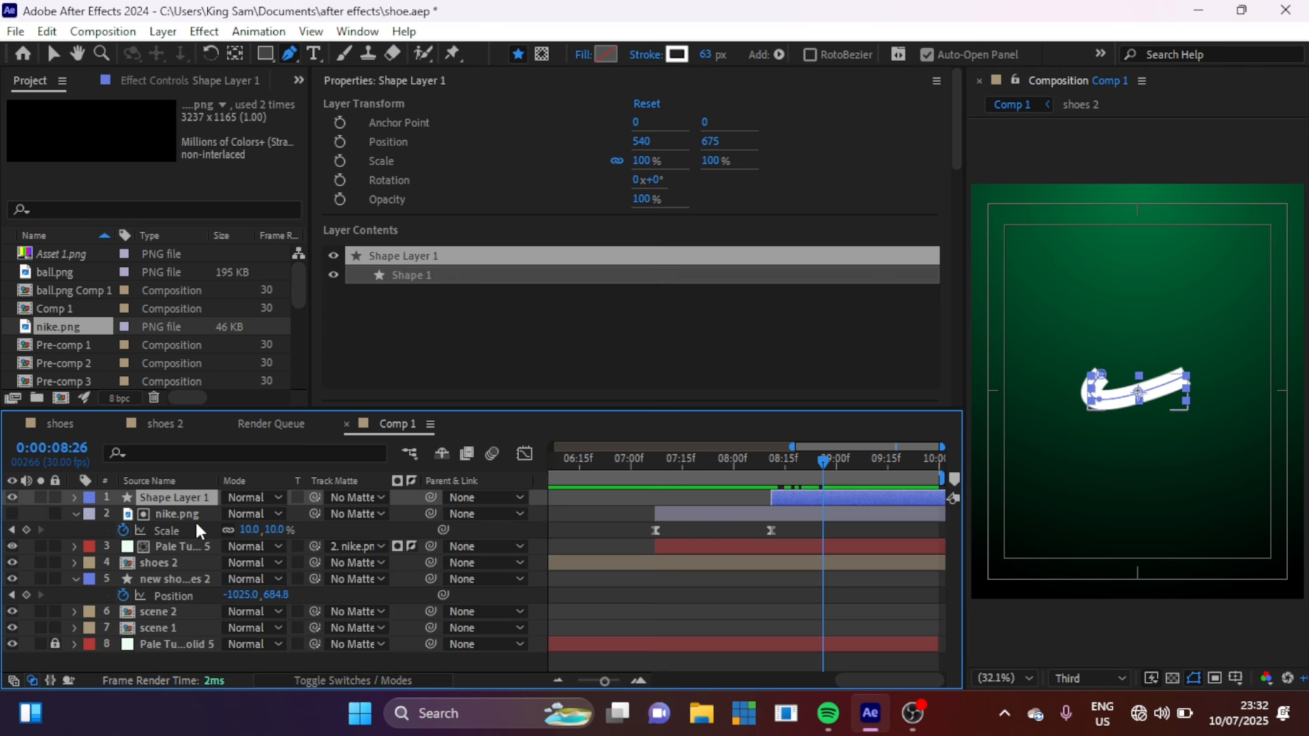
{"action": "left_click_drag", "start_coordinate": [167, 501], "coordinate": [171, 550]}
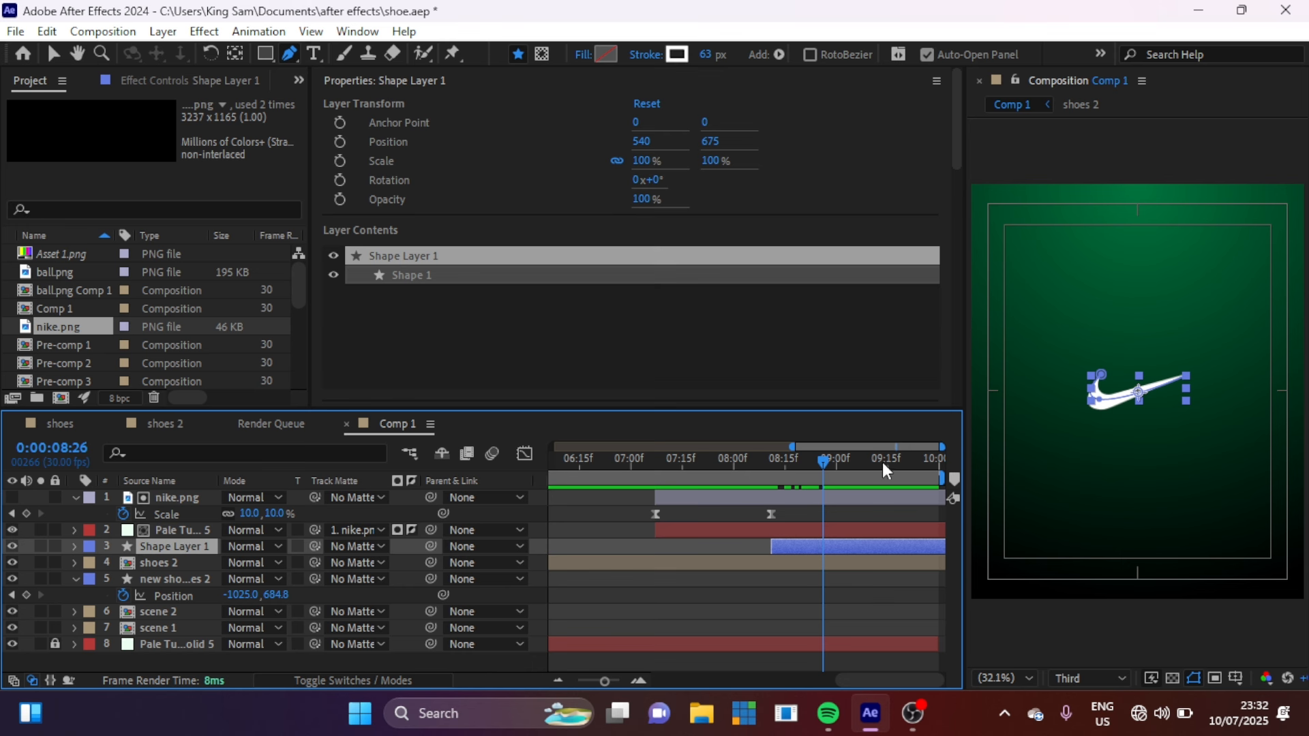
{"action": "left_click", "coordinate": [680, 537]}
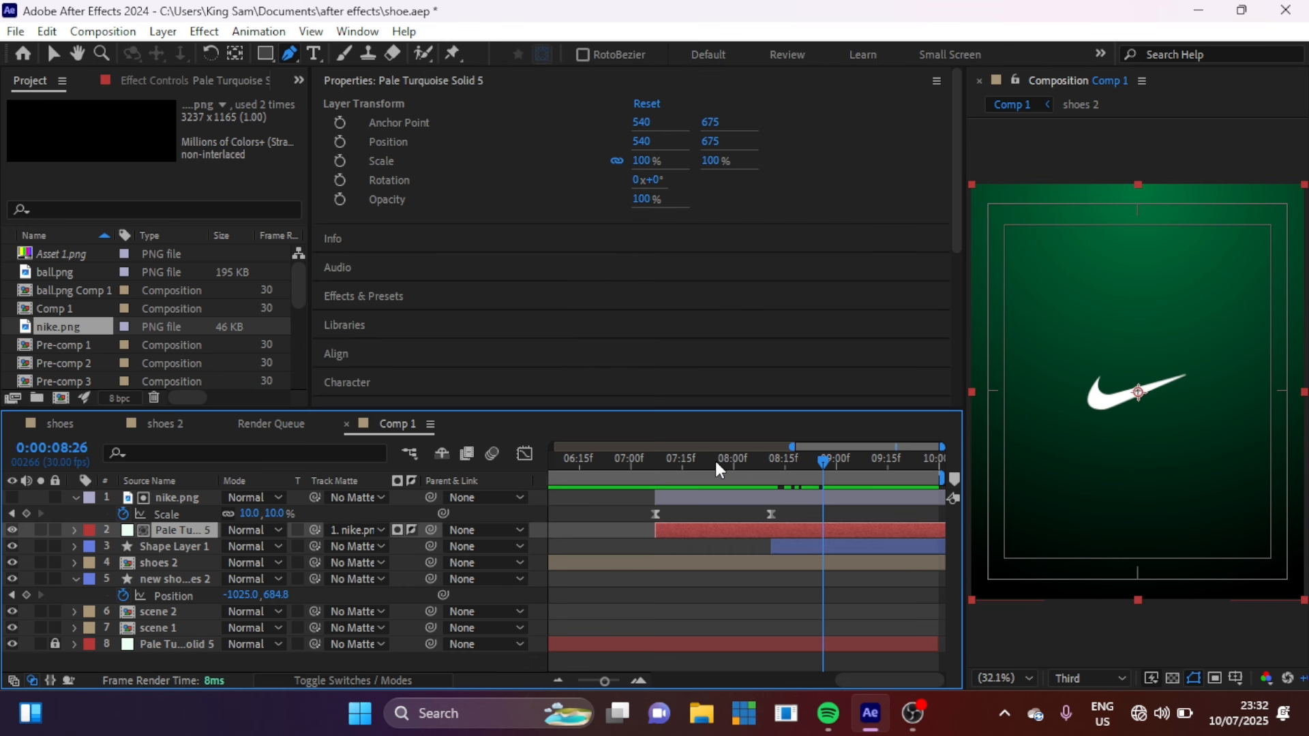
{"action": "left_click_drag", "start_coordinate": [716, 463], "coordinate": [704, 465]}
{"action": "key", "text": "space"}
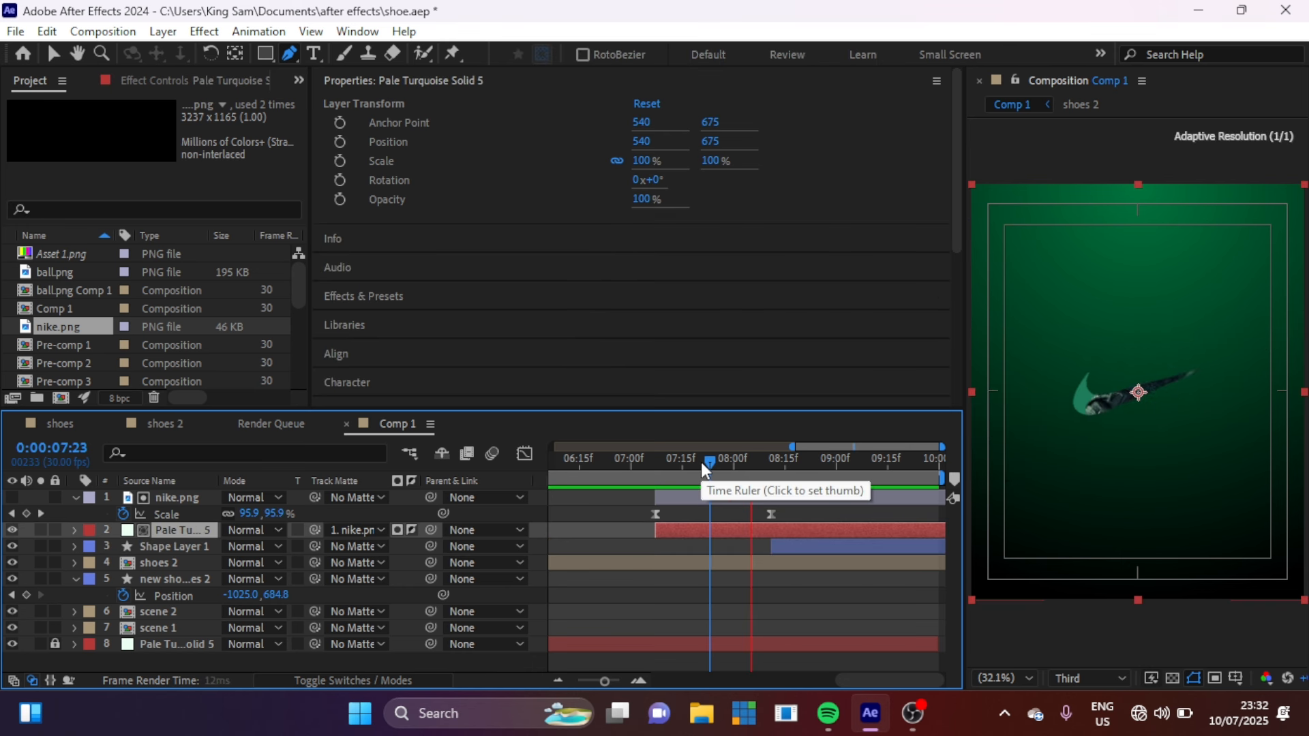
{"action": "key", "text": "space"}
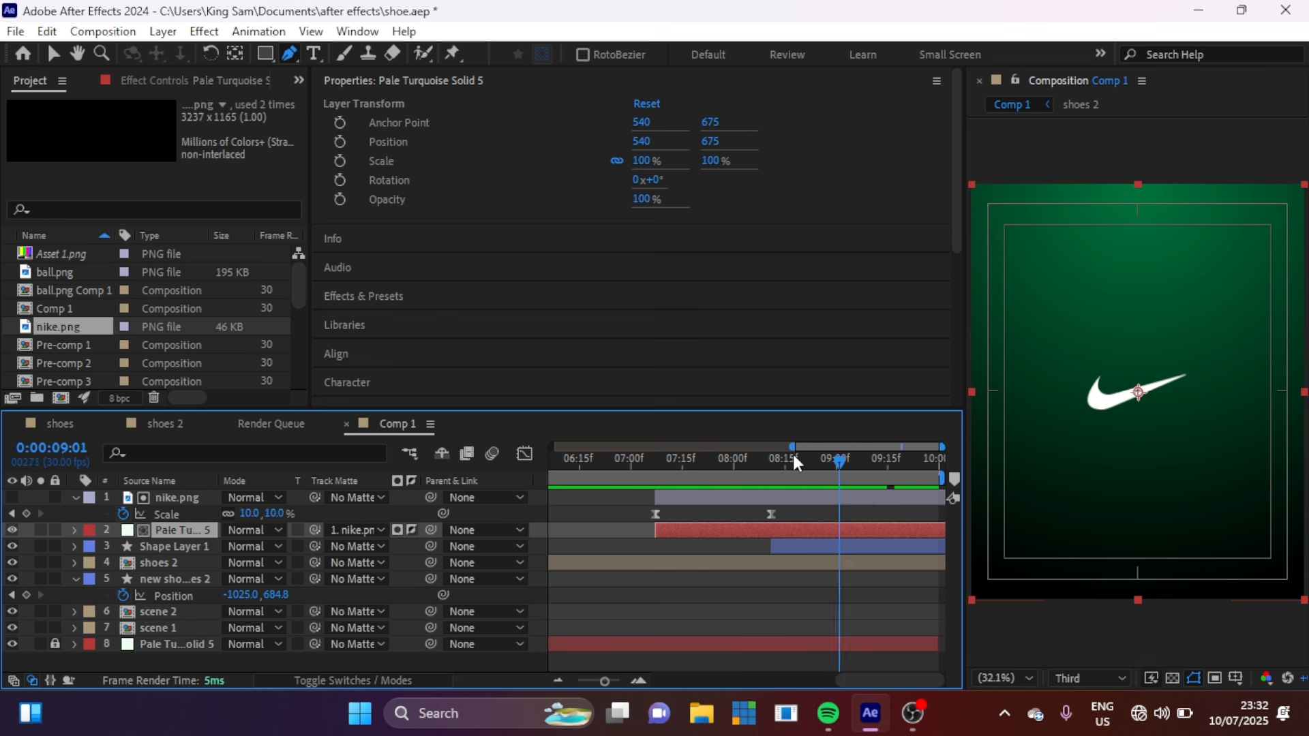
Duplicate Shape Layer 1 twice and stagger the copies to start at about 0:00:08:15 and 0:00:08:20
{"action": "left_click", "coordinate": [766, 457]}
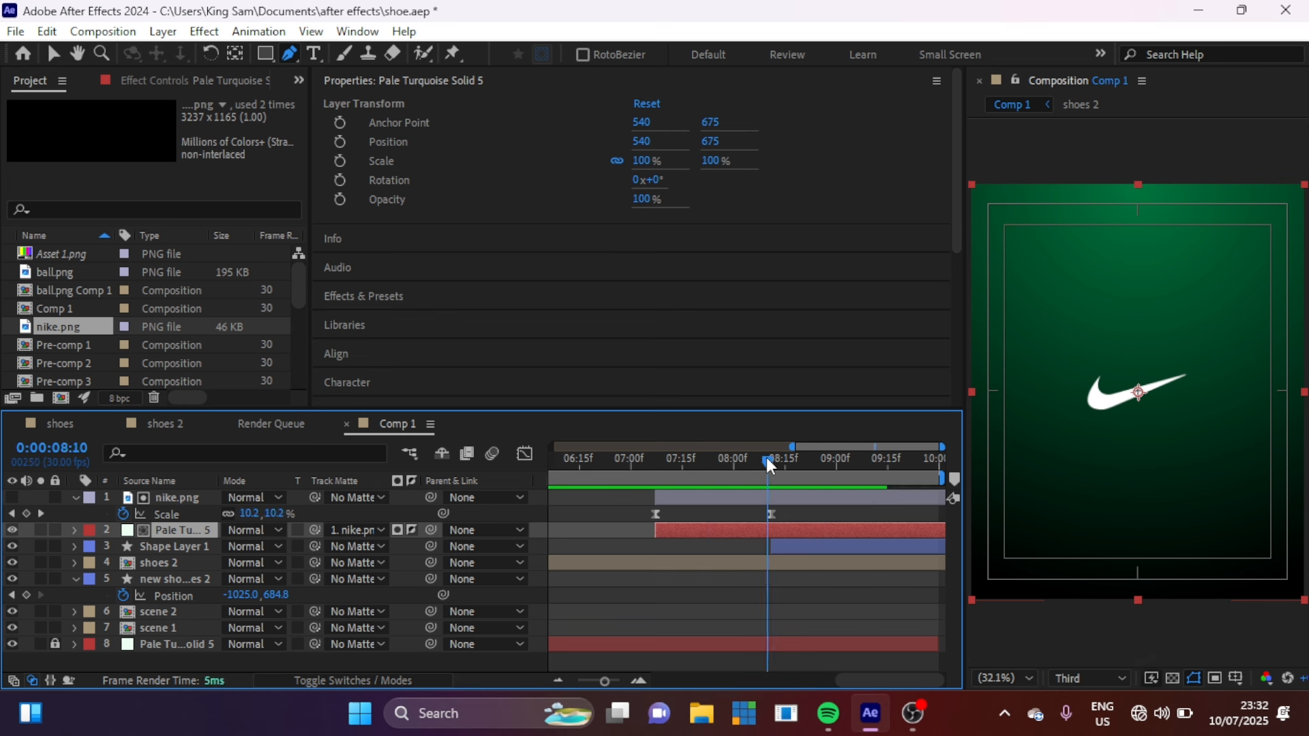
{"action": "left_click", "coordinate": [790, 547]}
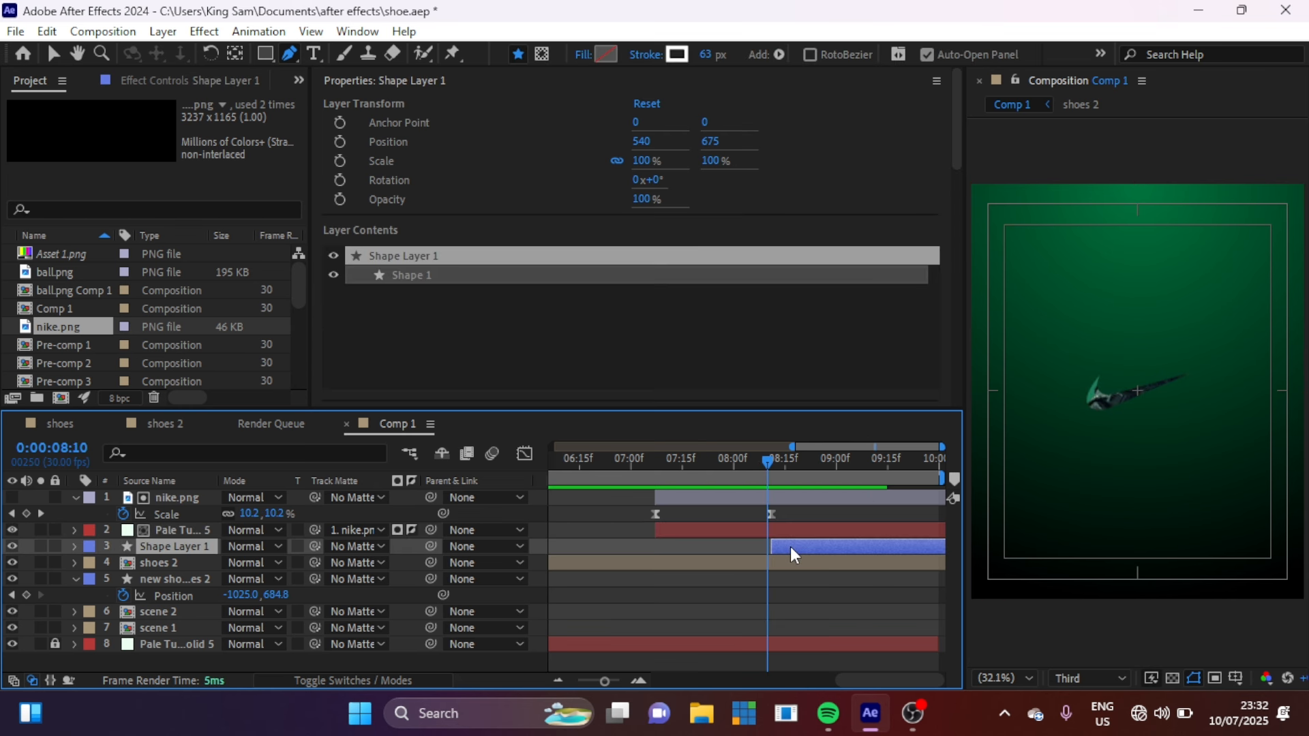
{"action": "key", "text": "ctrl+d"}
{"action": "key", "text": "ctrl+d"}
{"action": "mouse_move", "coordinate": [790, 547]}
{"action": "left_mouse_down"}
{"action": "mouse_move", "coordinate": [812, 545]}
{"action": "mouse_move", "coordinate": [795, 563]}
{"action": "left_mouse_up"}
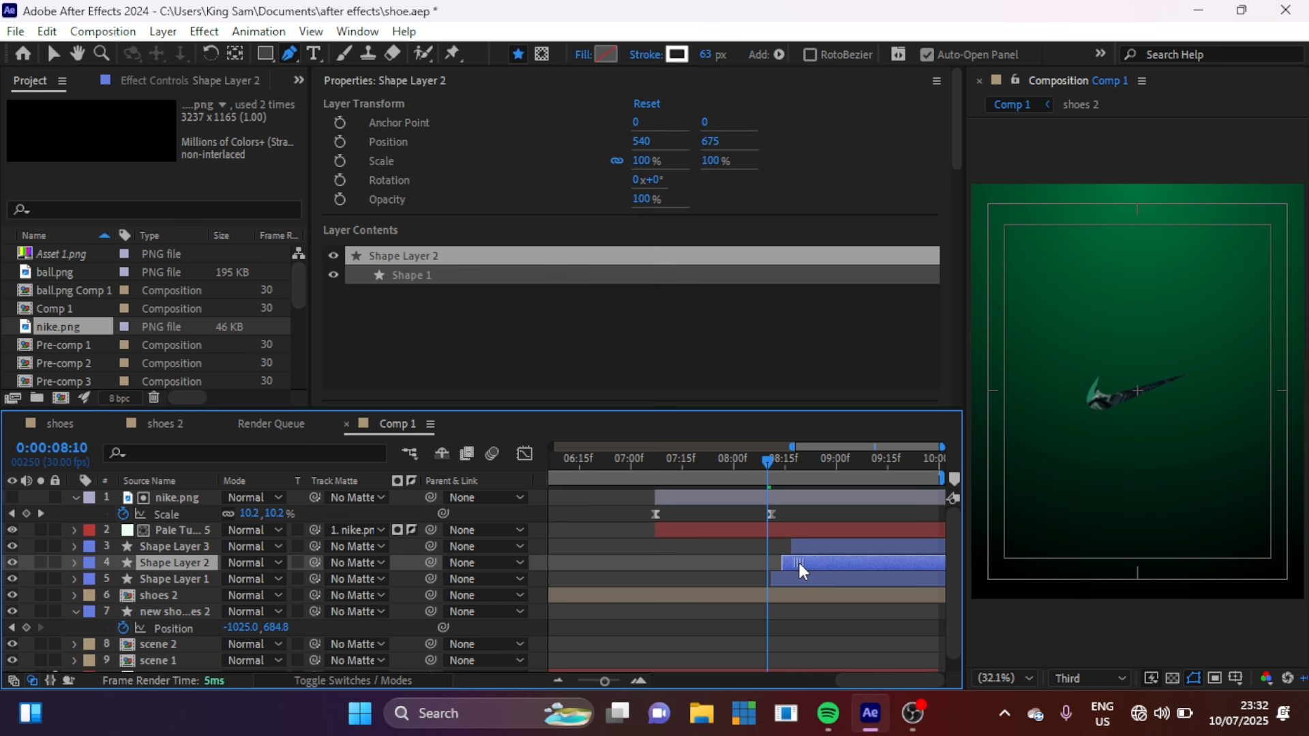
{"action": "left_click", "coordinate": [803, 546]}
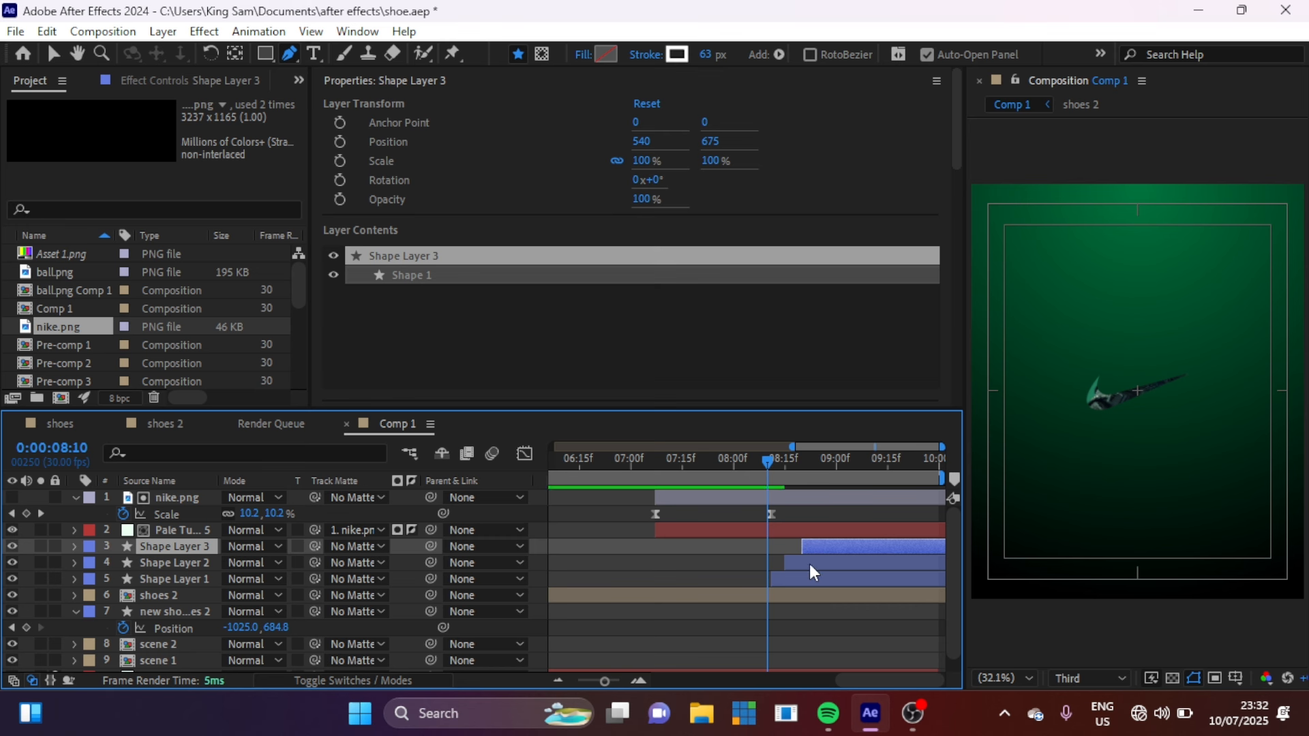
Change the stroke color of Shape Layer 2 to a golden yellow
{"action": "left_click", "coordinate": [808, 563]}
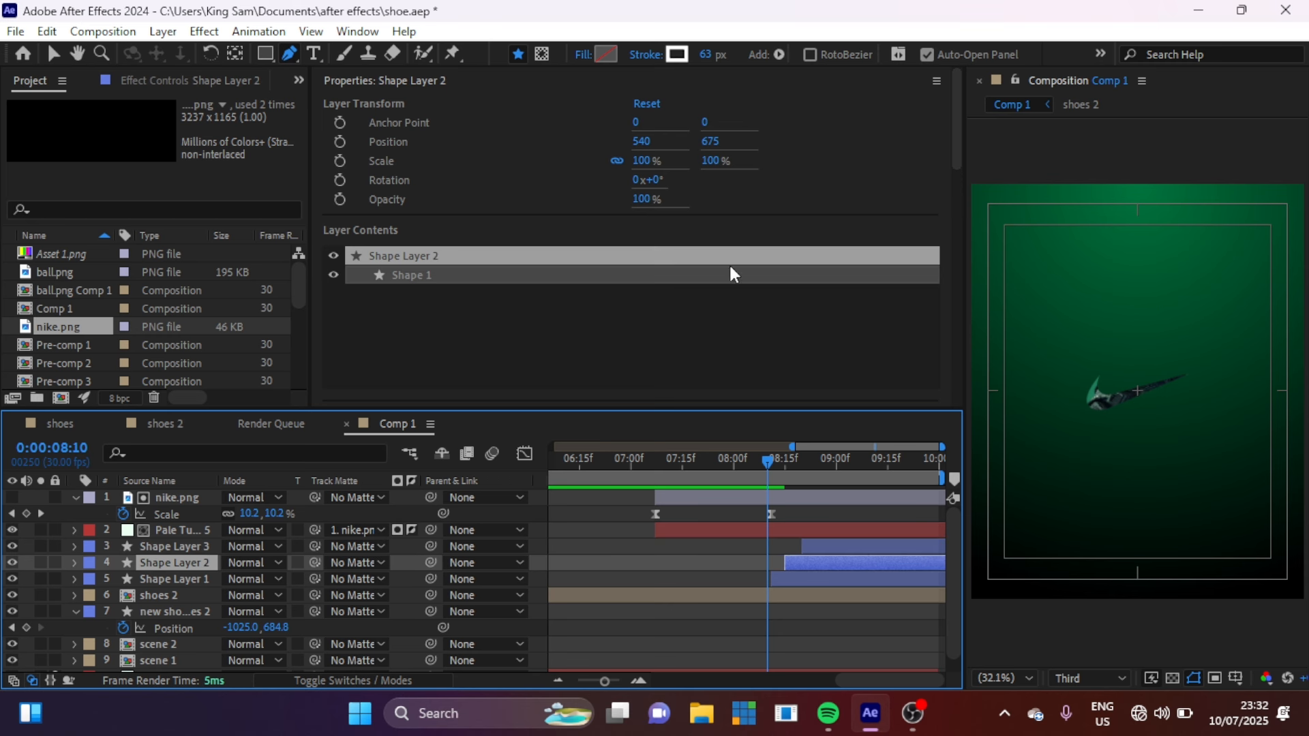
{"action": "left_click", "coordinate": [676, 55]}
{"action": "left_click", "coordinate": [367, 343]}
{"action": "left_click_drag", "start_coordinate": [301, 153], "coordinate": [521, 96]}
{"action": "left_click", "coordinate": [521, 134]}
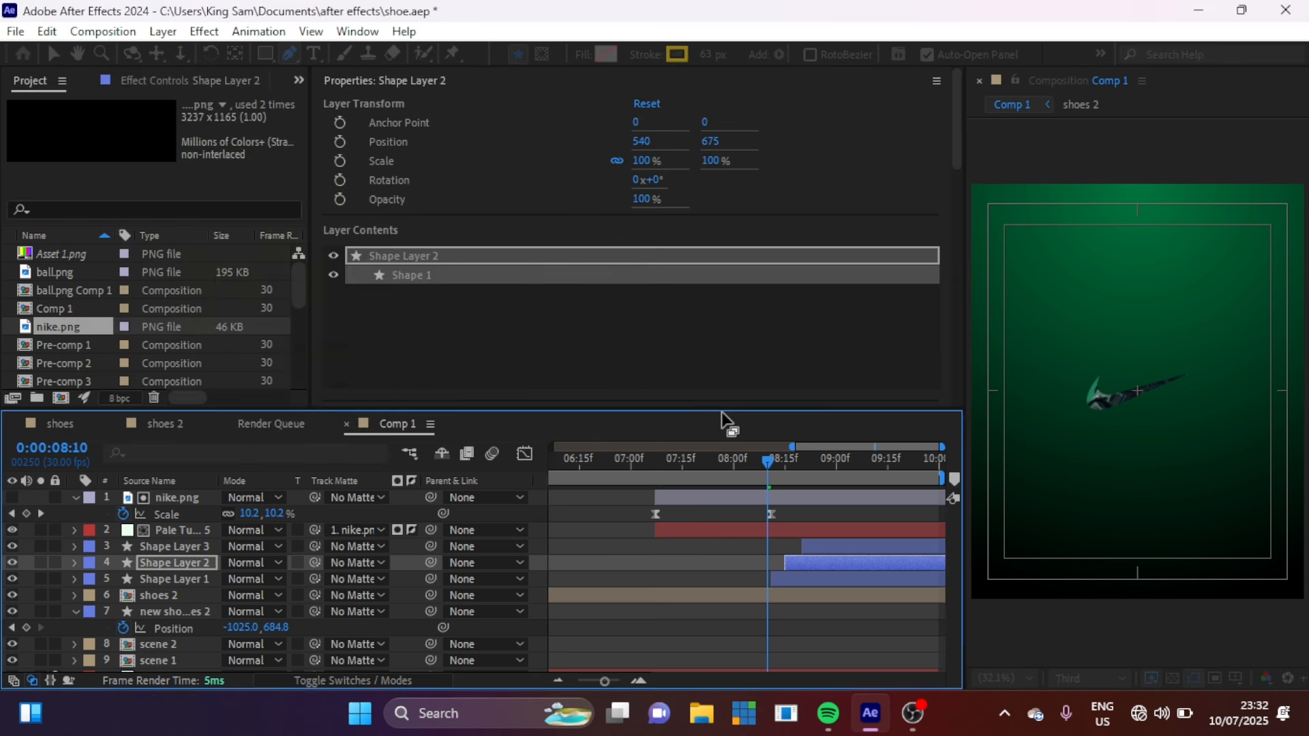
Set Shape Layer 1's stroke color to mint green 57D7A5, sampled from the middle column at 0:00:03:03, and return to the logo transition
{"action": "left_click", "coordinate": [795, 579]}
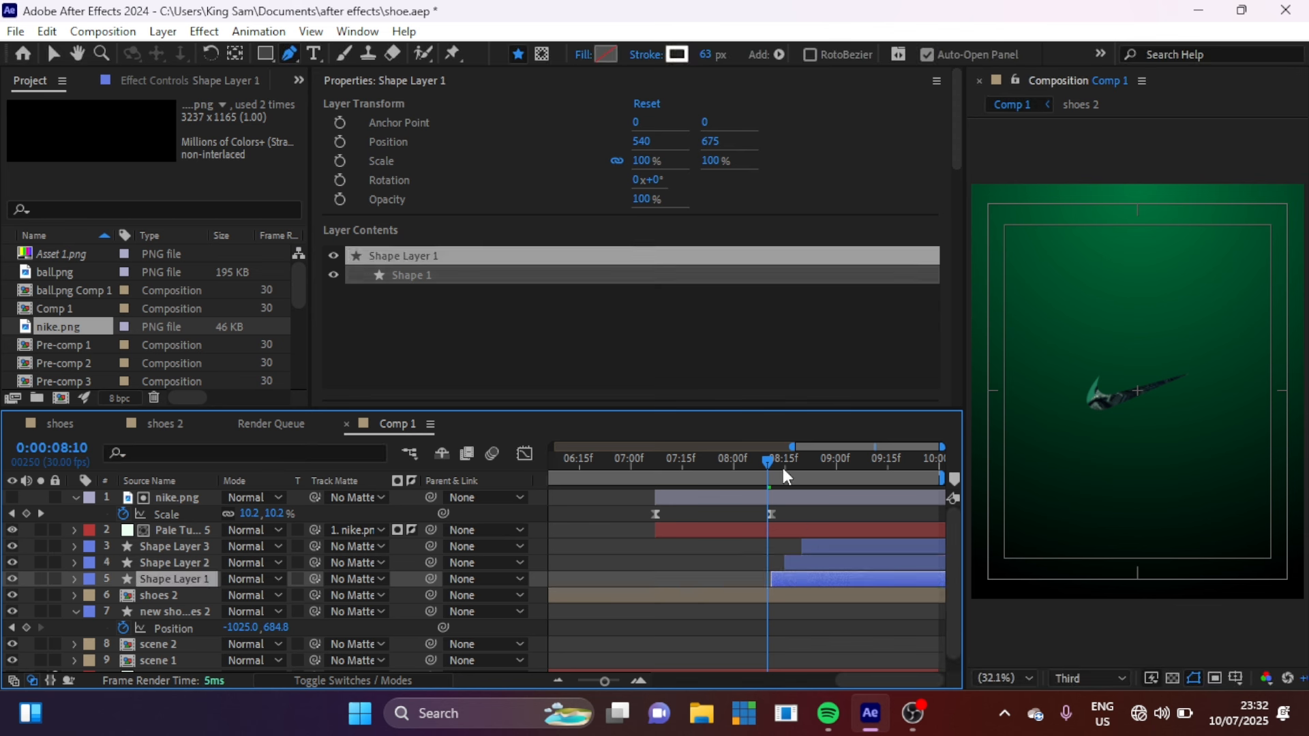
{"action": "left_click_drag", "start_coordinate": [776, 460], "coordinate": [806, 477]}
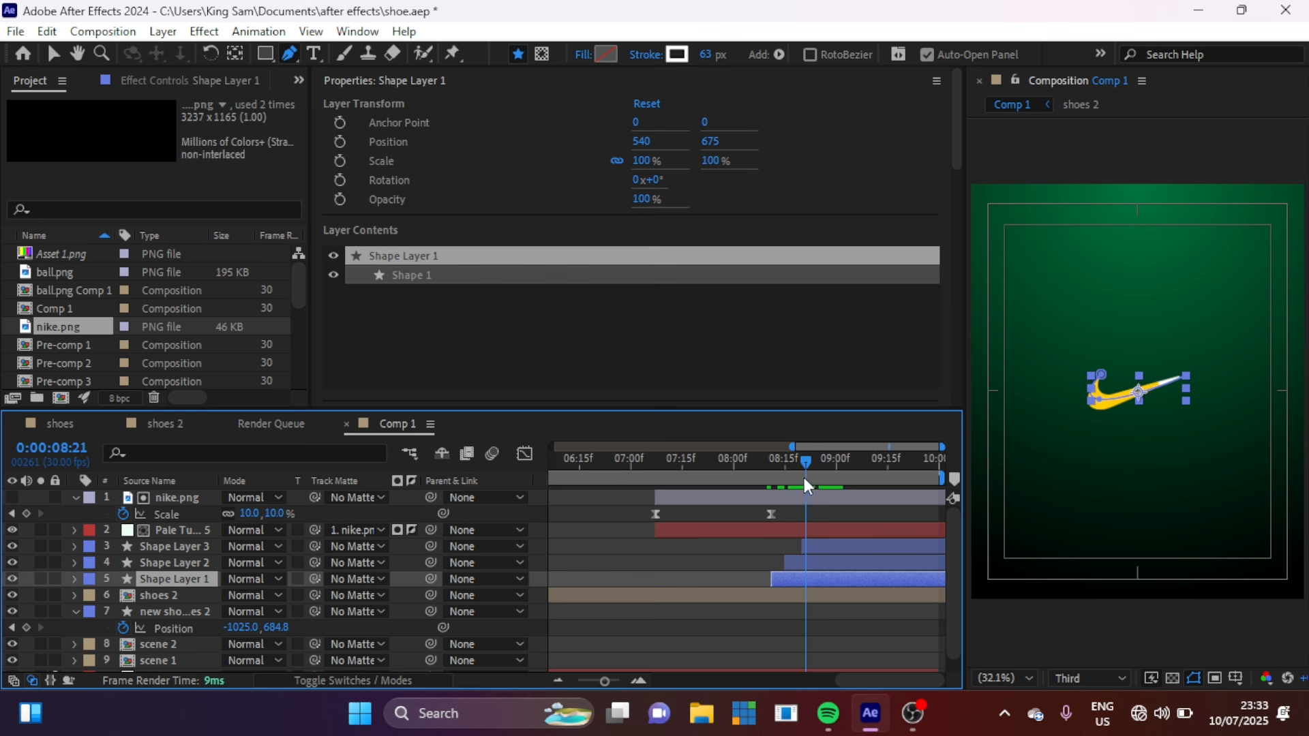
{"action": "left_click", "coordinate": [824, 551]}
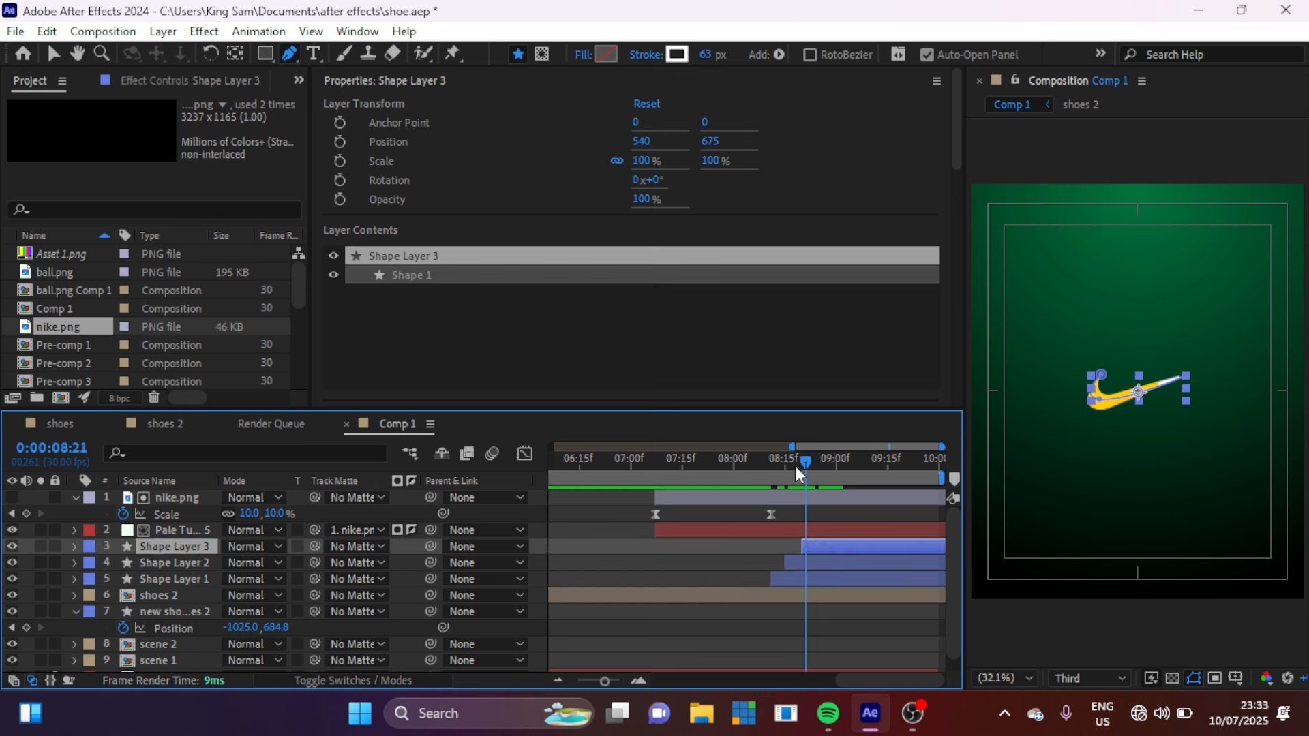
{"action": "left_click", "coordinate": [793, 579]}
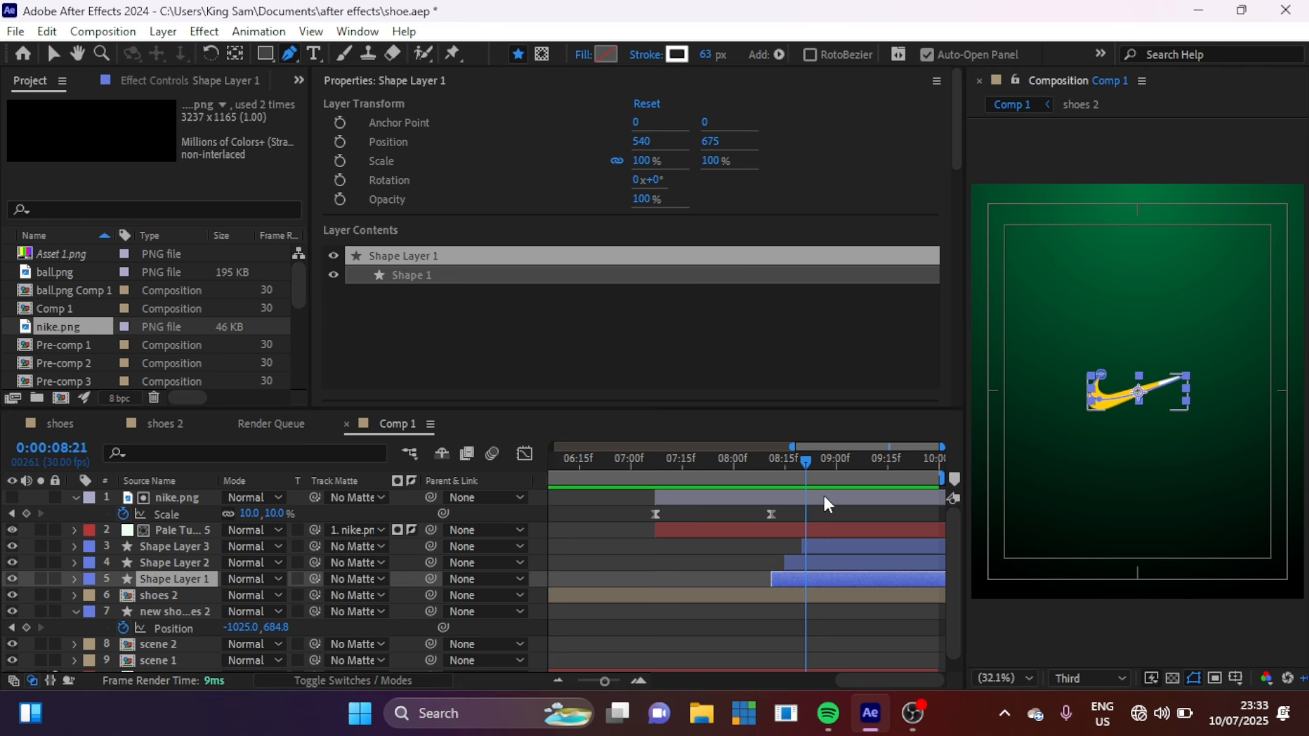
{"action": "left_click_drag", "start_coordinate": [742, 458], "coordinate": [606, 457]}
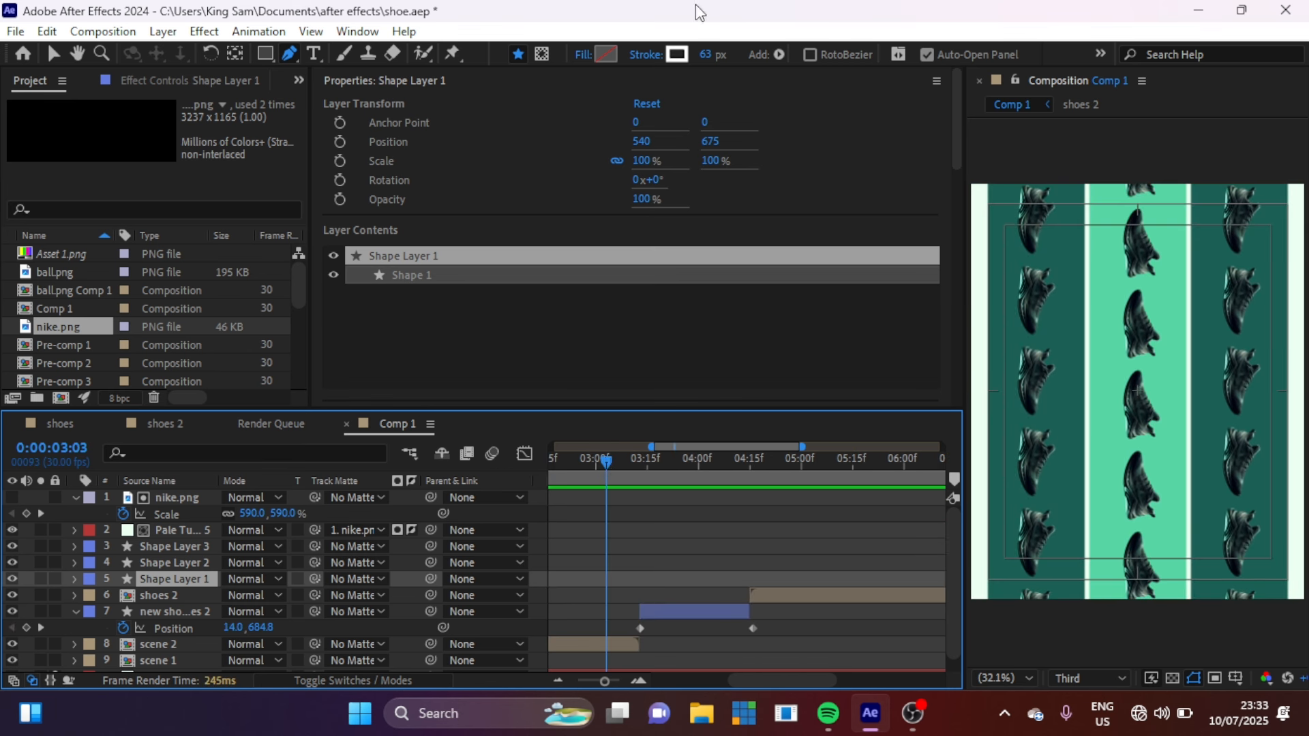
{"action": "left_click", "coordinate": [676, 54]}
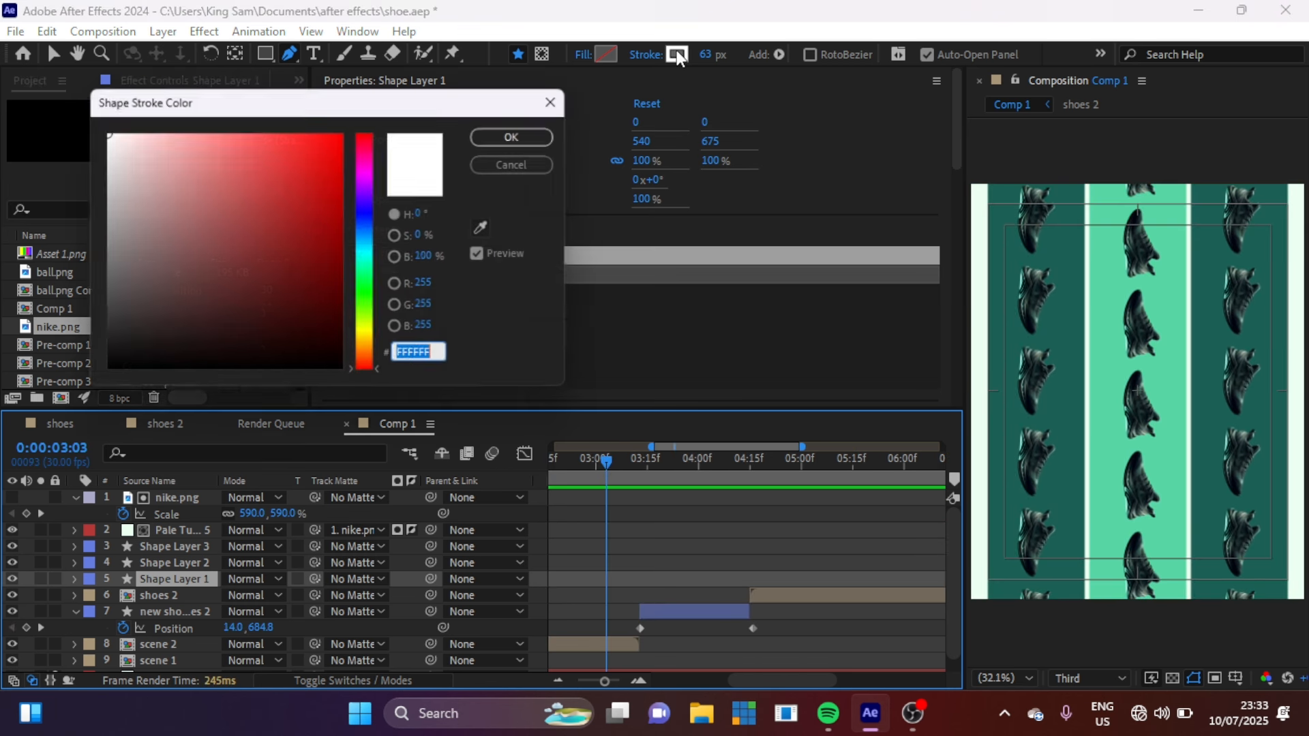
{"action": "left_click", "coordinate": [492, 224]}
{"action": "left_click", "coordinate": [1187, 293]}
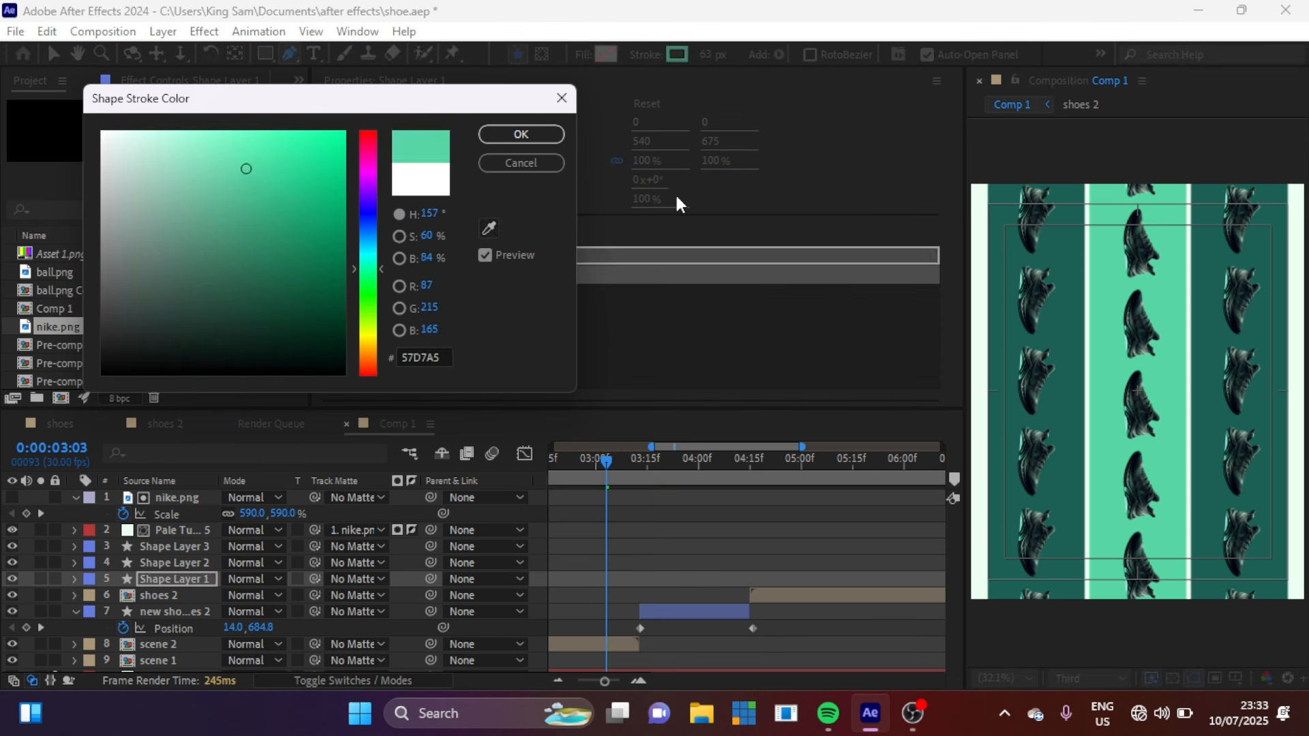
{"action": "left_click", "coordinate": [516, 137]}
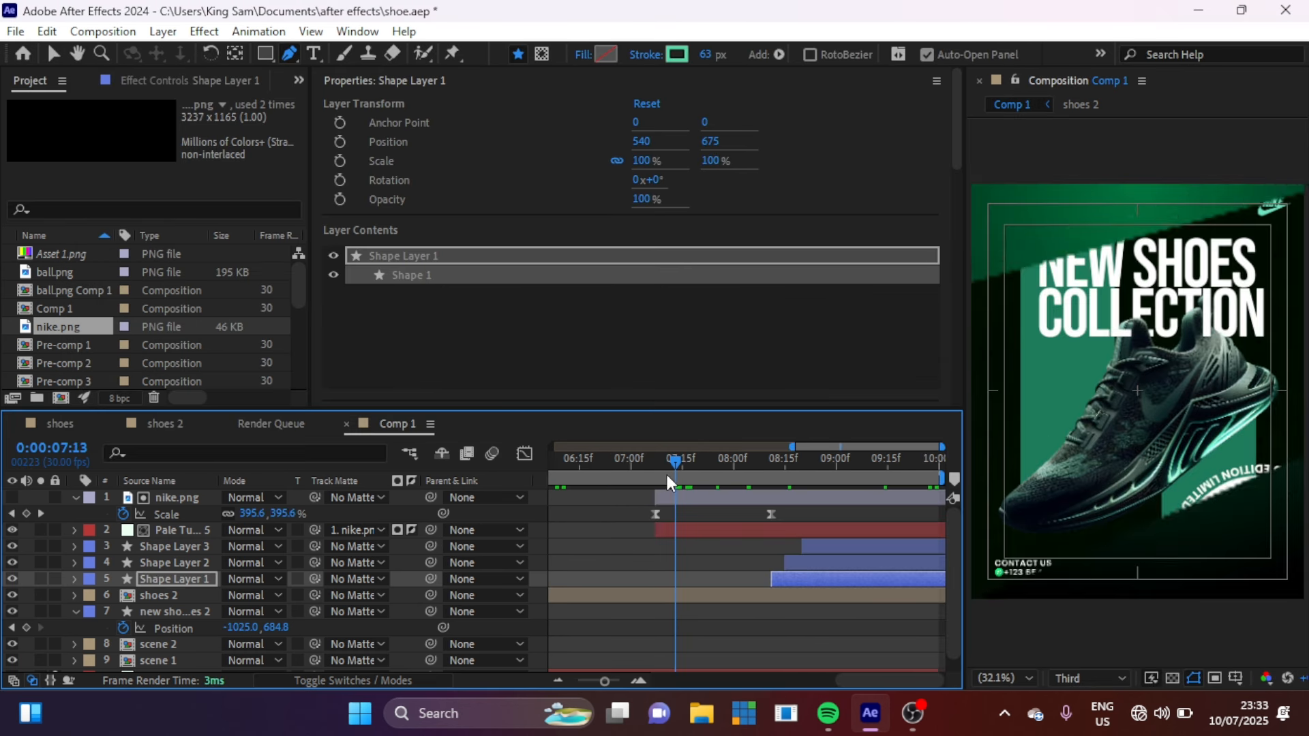
{"action": "left_click_drag", "start_coordinate": [667, 473], "coordinate": [665, 473]}
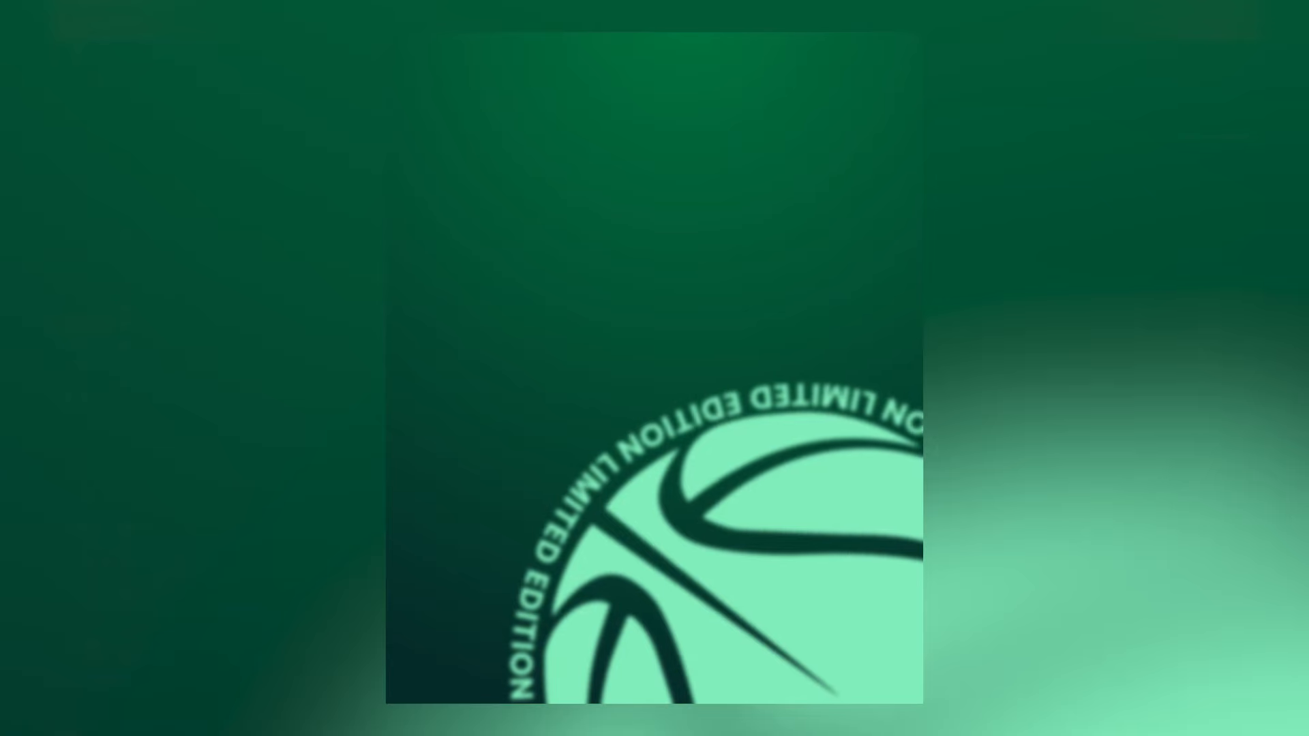